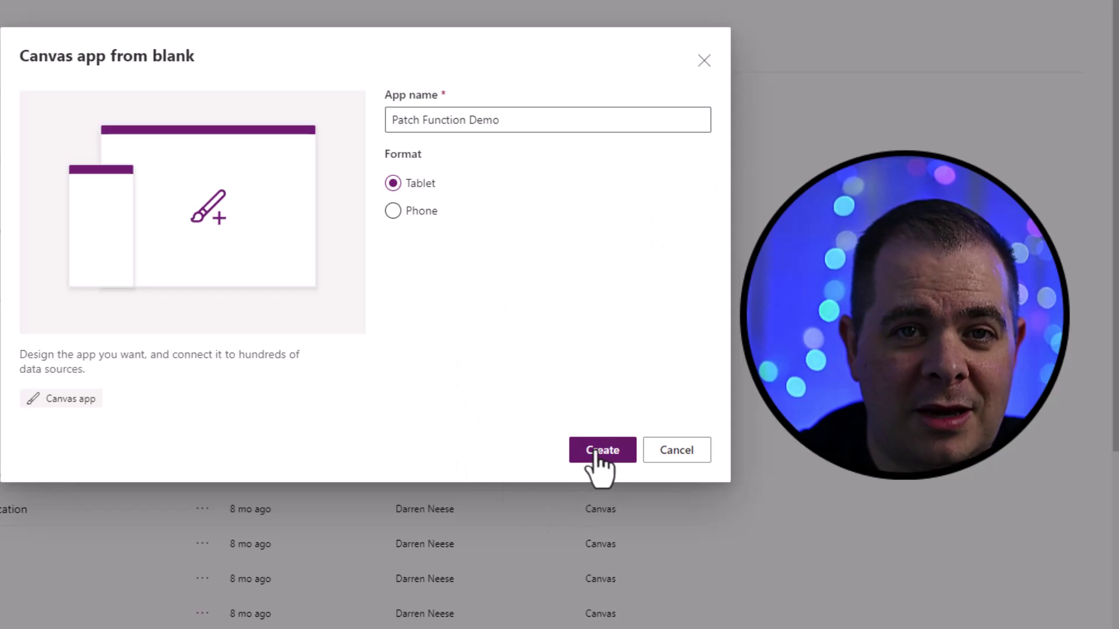
# - Create the blank Tablet-format canvas app named Patch Function Demo
pyautogui.click(599, 452)
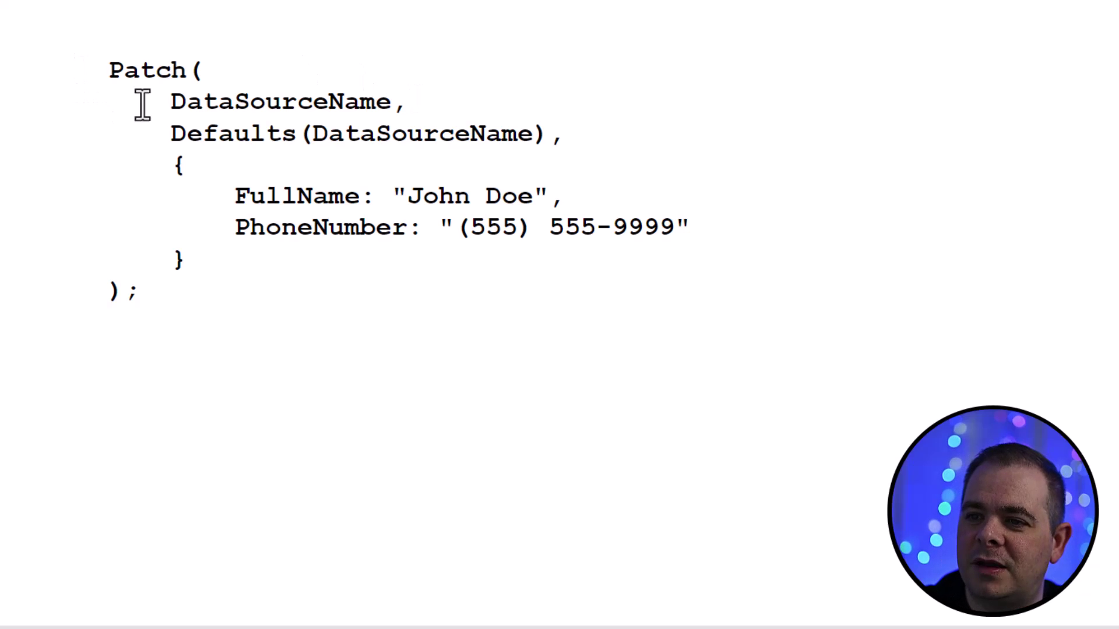
pyautogui.moveTo(171, 102); pyautogui.dragTo(392, 101)
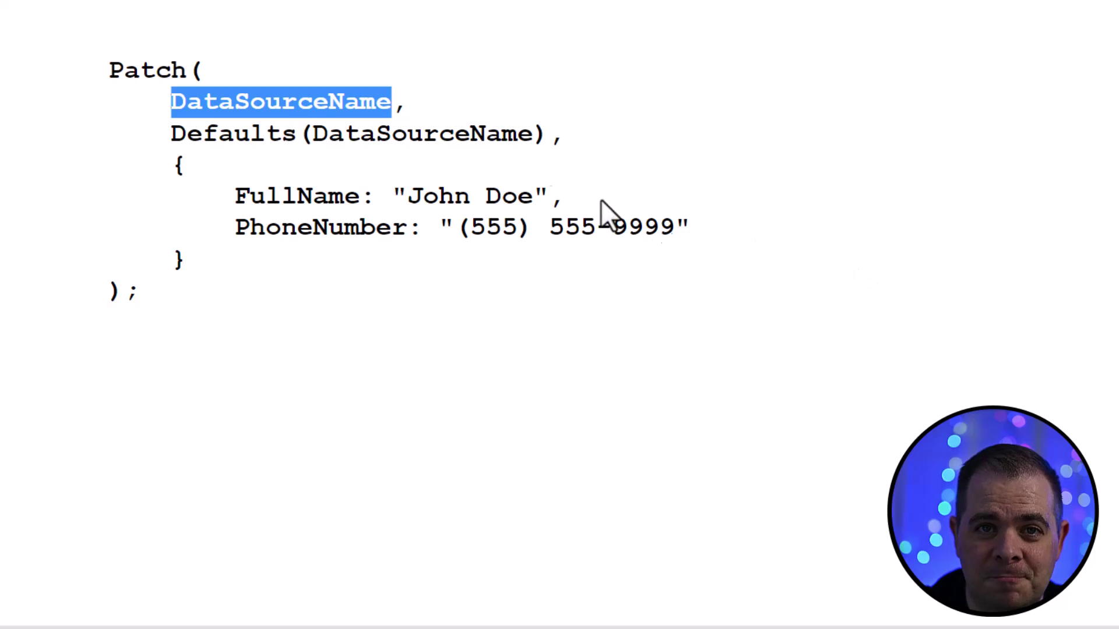
pyautogui.click(214, 136)
pyautogui.doubleClick(213, 134)
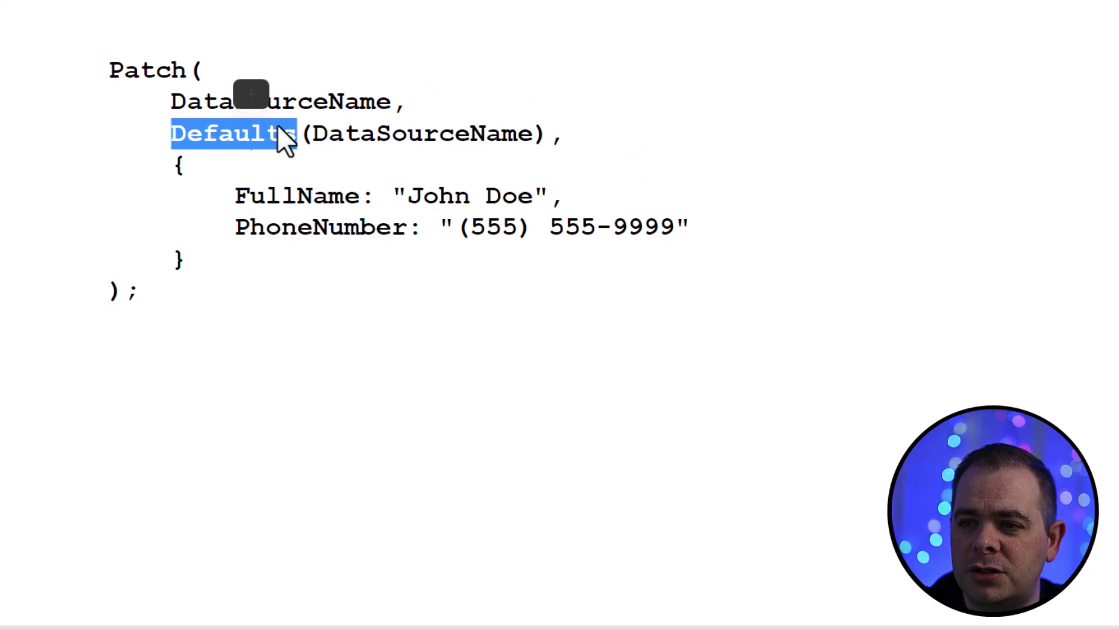
pyautogui.click(309, 132)
pyautogui.doubleClick(309, 132)
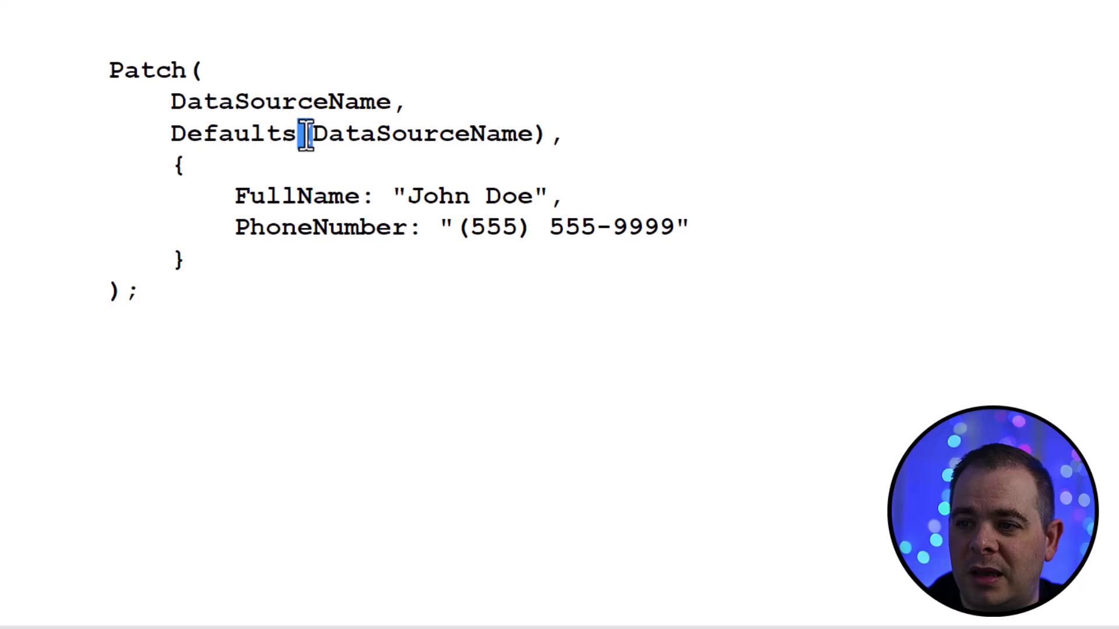
pyautogui.click(540, 133)
pyautogui.doubleClick(541, 133)
pyautogui.click(428, 132)
pyautogui.doubleClick(428, 133)
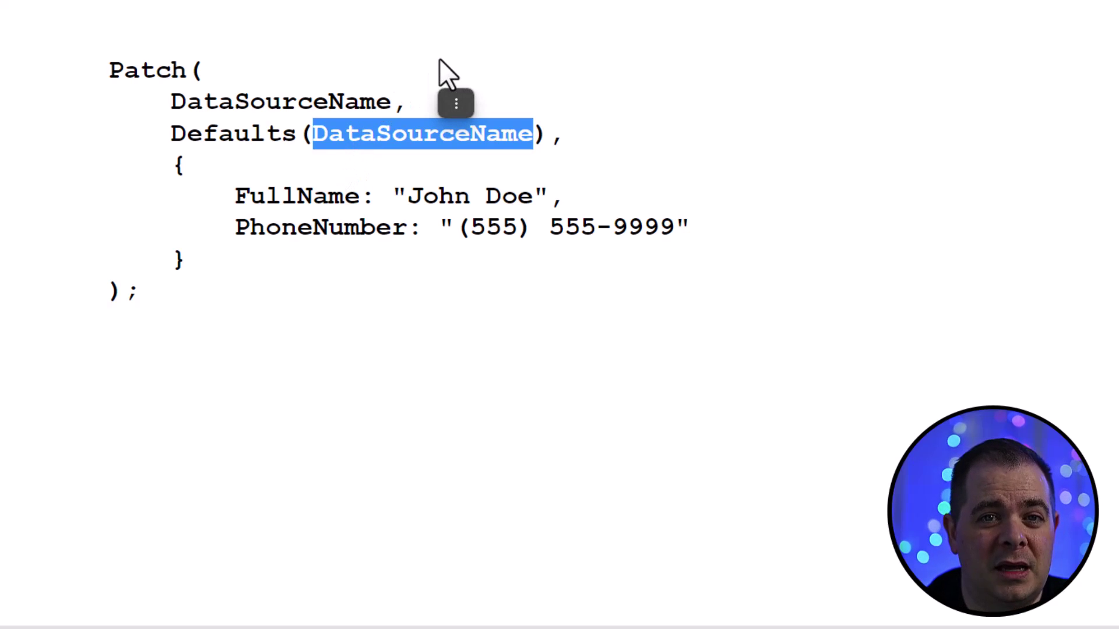
pyautogui.doubleClick(322, 102)
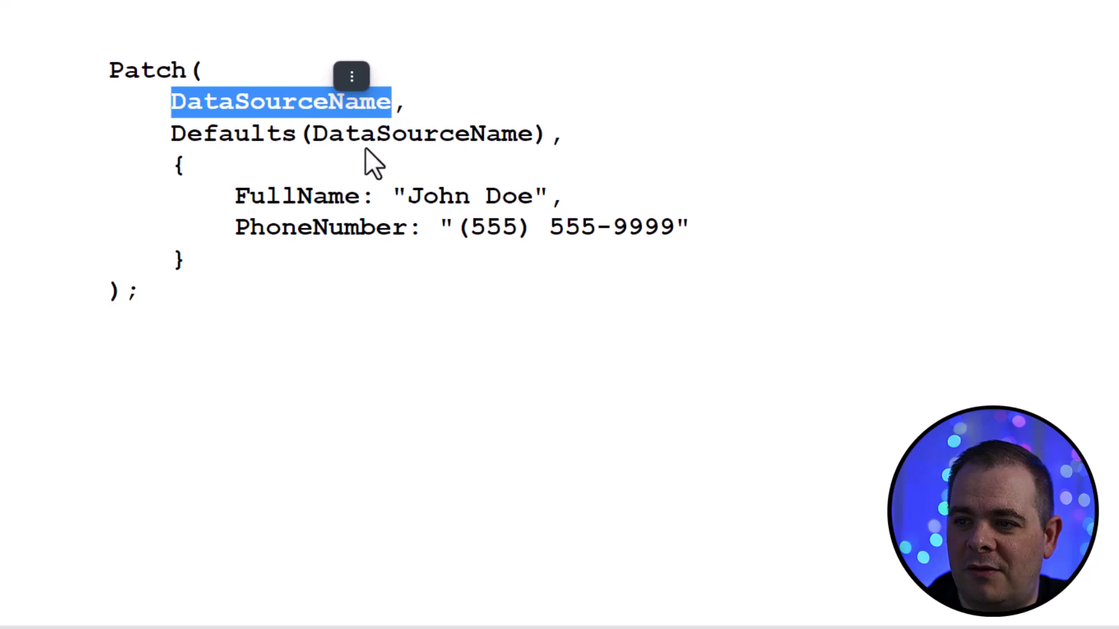
pyautogui.doubleClick(382, 135)
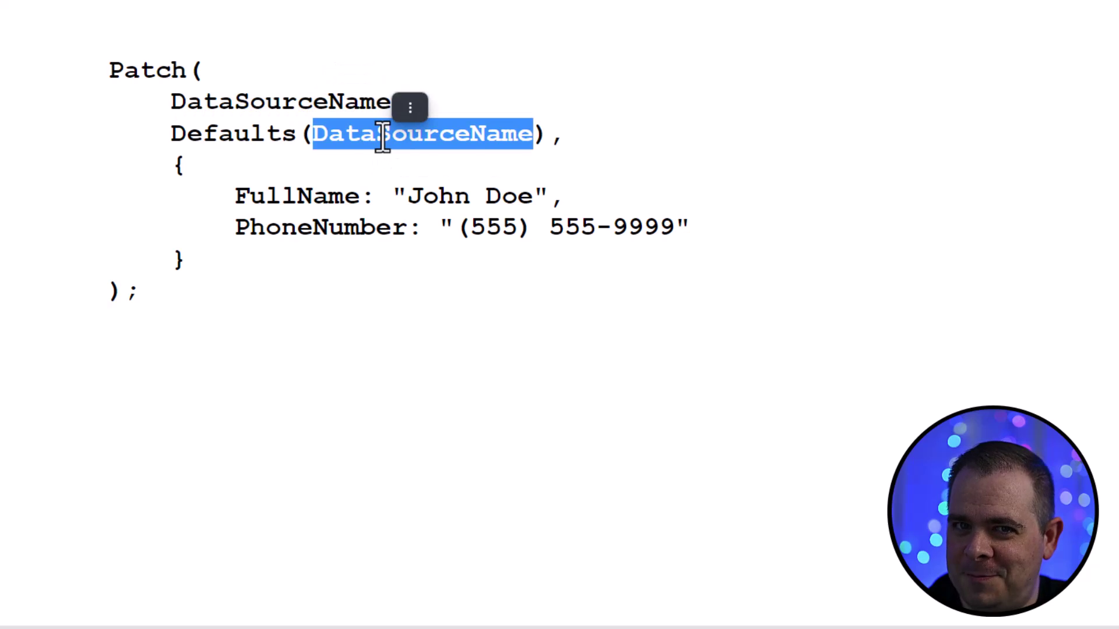
pyautogui.click(609, 142)
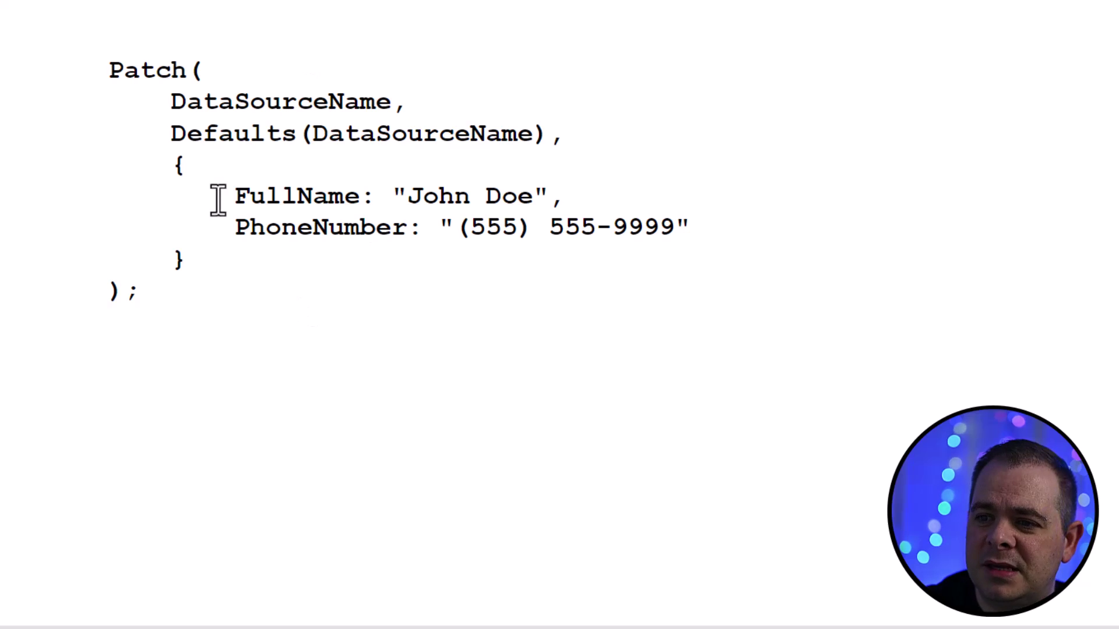
# - Highlight the record's comma after "John Doe", phone value, and braces to explain the record block
pyautogui.doubleClick(554, 196)
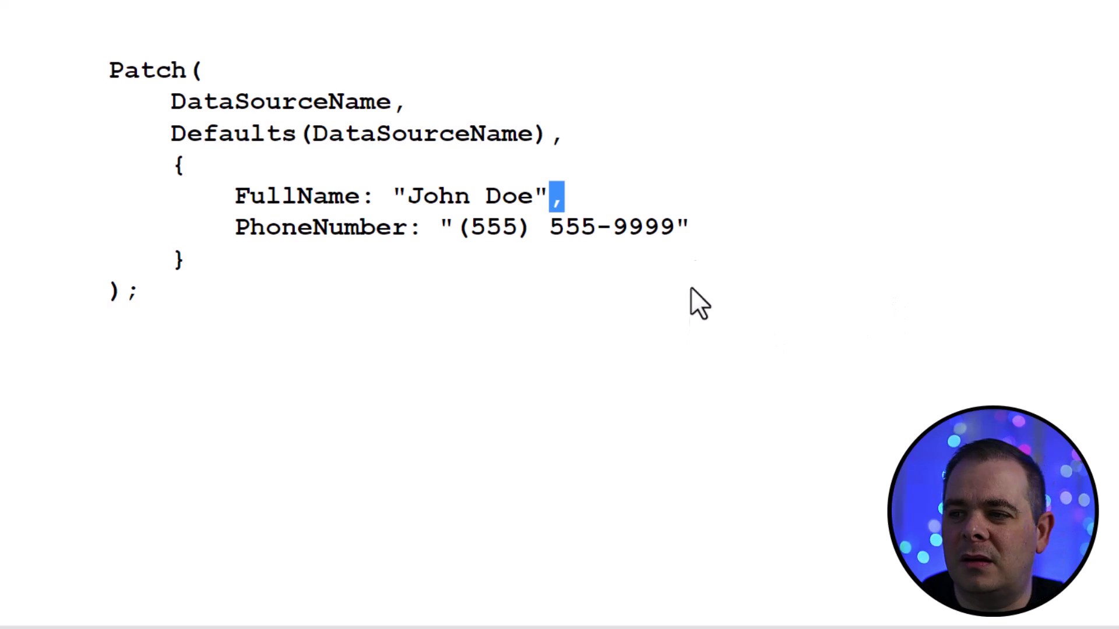
pyautogui.click(615, 217)
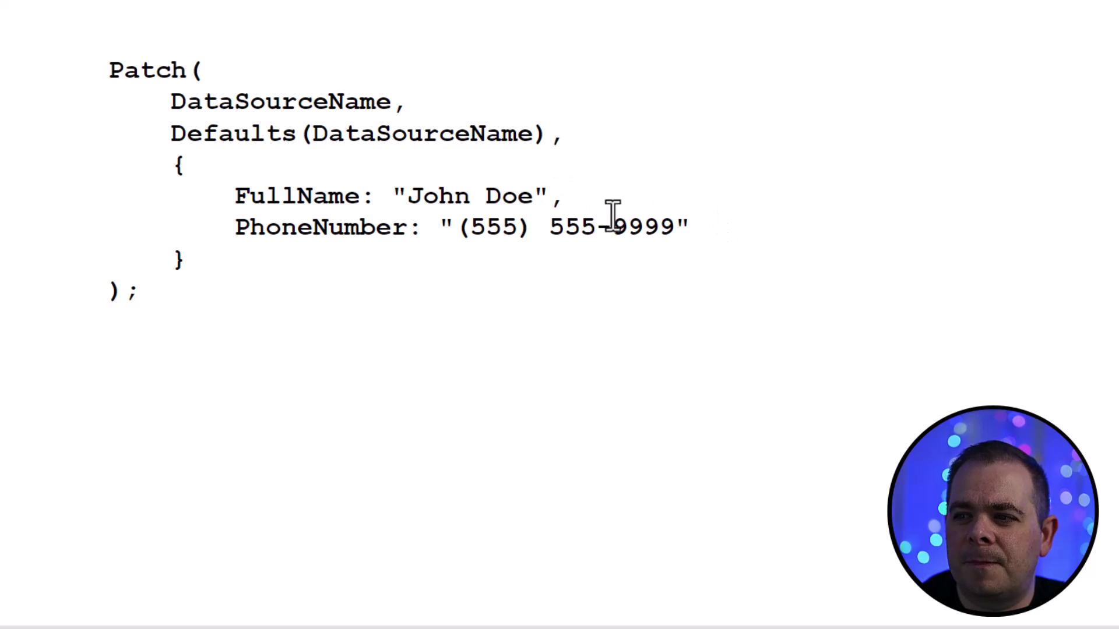
pyautogui.moveTo(551, 197); pyautogui.dragTo(563, 197)
pyautogui.moveTo(690, 228); pyautogui.dragTo(502, 227)
pyautogui.click(693, 227)
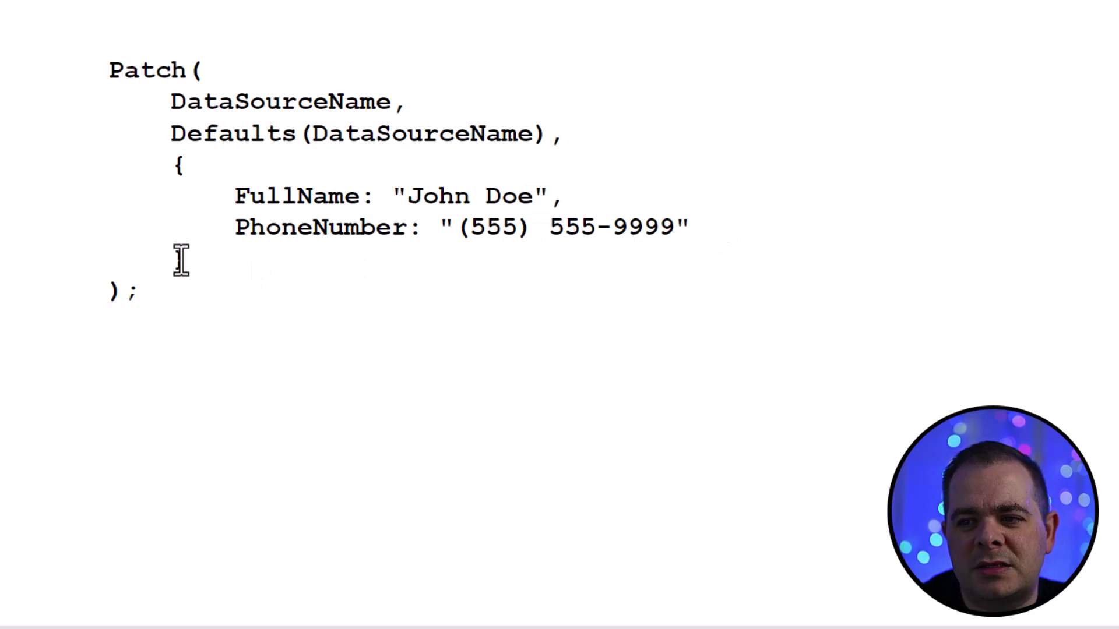
pyautogui.moveTo(187, 260); pyautogui.dragTo(178, 262)
pyautogui.moveTo(185, 165); pyautogui.dragTo(175, 166)
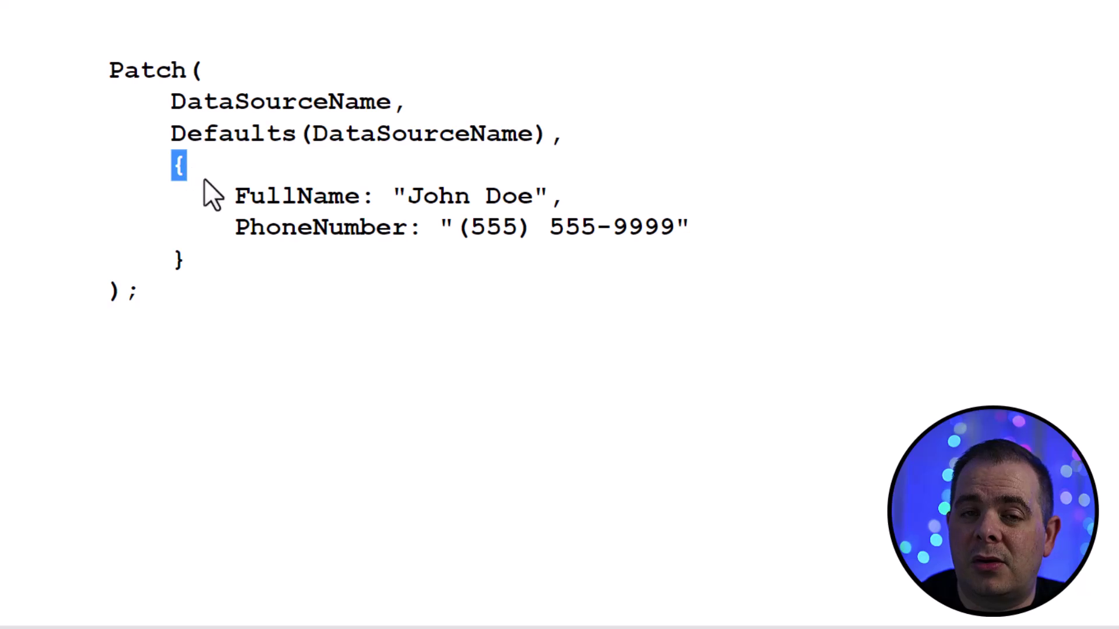
pyautogui.moveTo(194, 265); pyautogui.dragTo(119, 166)
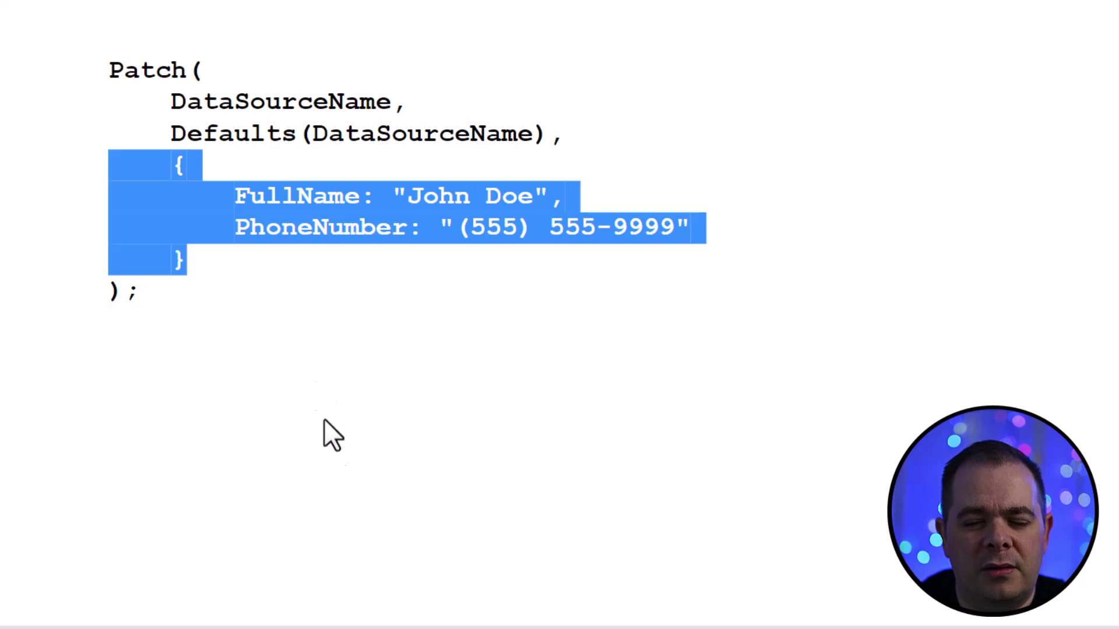
pyautogui.click(341, 471)
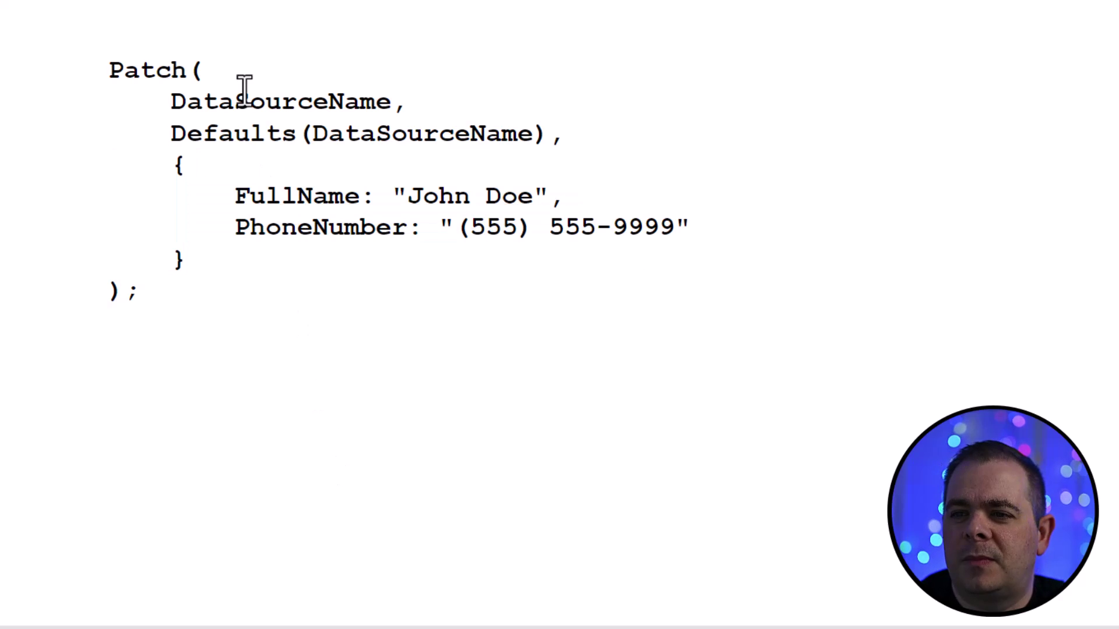
# - Highlight the DataSourceName and Defaults(DataSourceName) arguments of the Patch formula
pyautogui.doubleClick(313, 104)
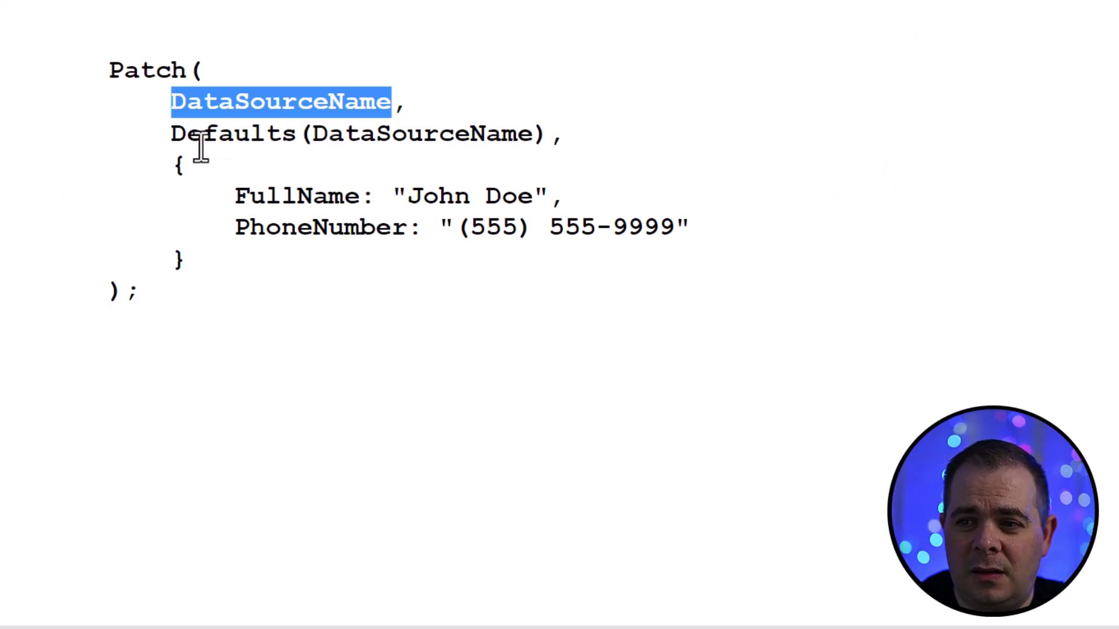
pyautogui.moveTo(171, 137); pyautogui.dragTo(550, 138)
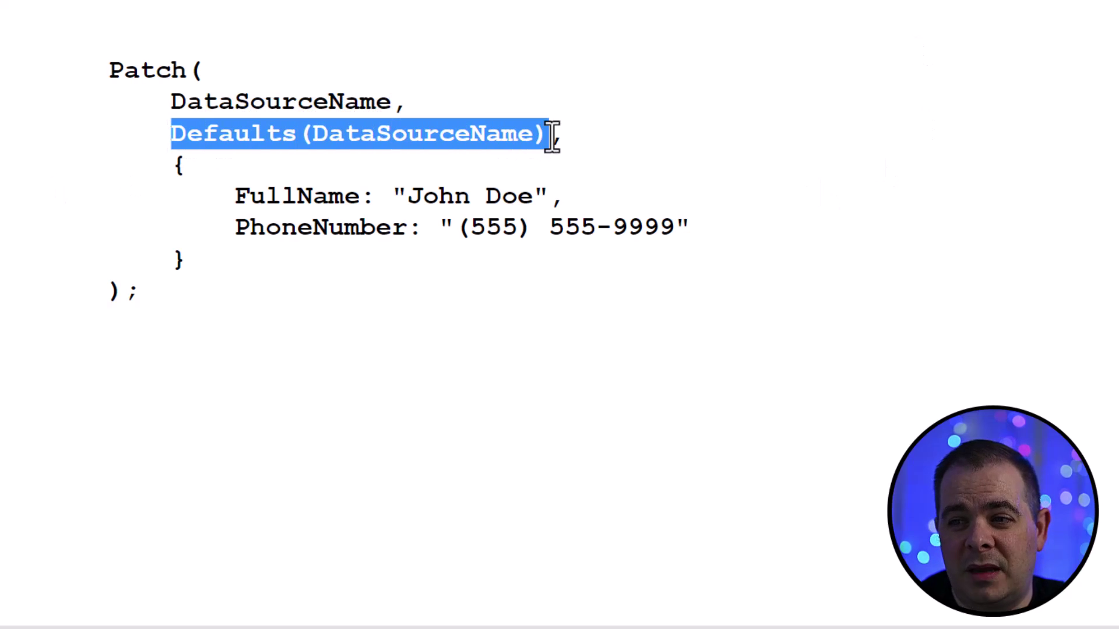
pyautogui.moveTo(188, 259); pyautogui.dragTo(120, 166)
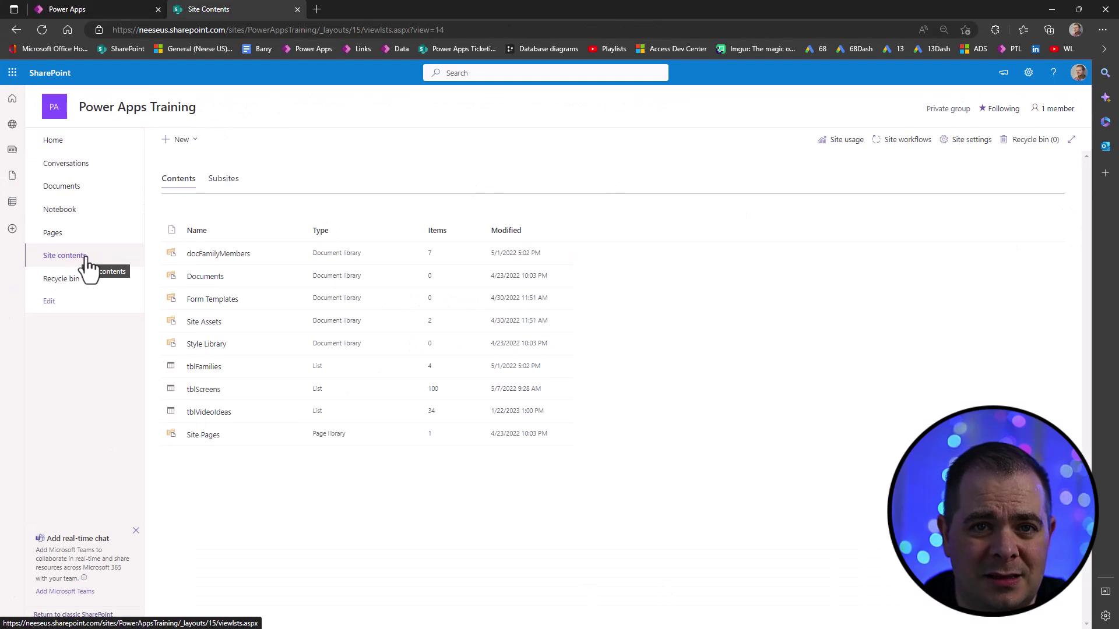
# - Create a blank SharePoint list named Customers, excluded from site navigation
pyautogui.click(181, 142)
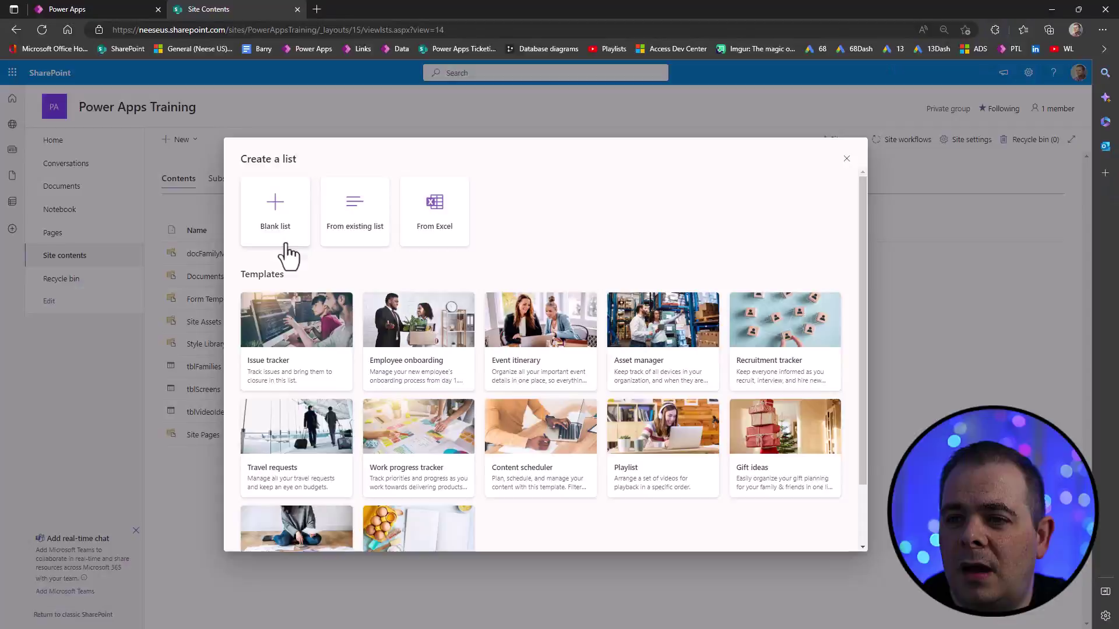
pyautogui.click(286, 220)
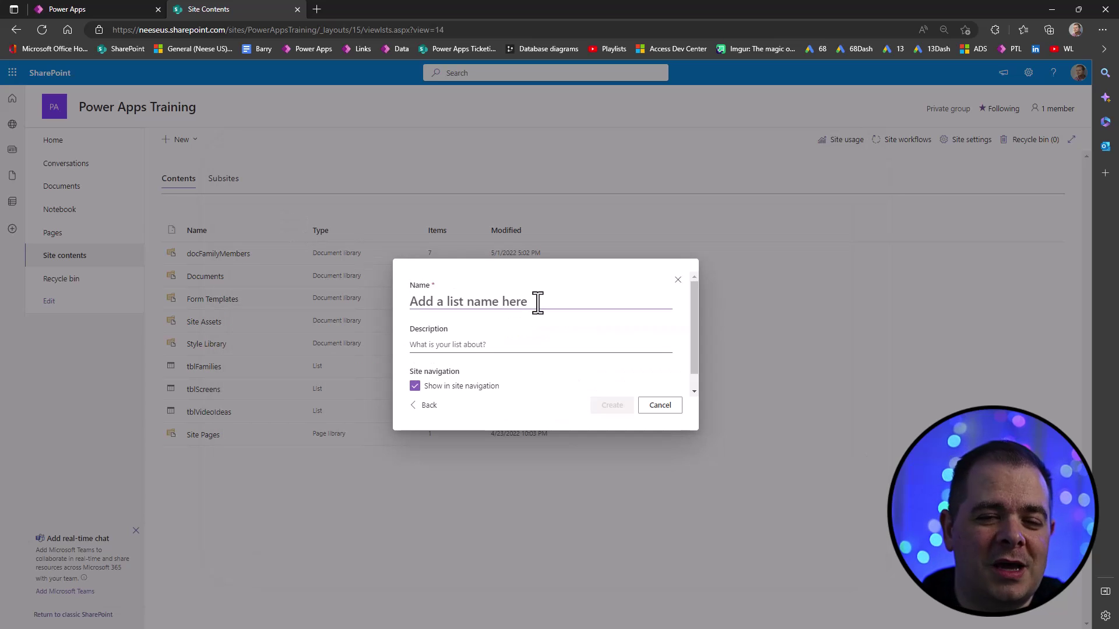
pyautogui.write('Customerxs')
pyautogui.press('BackSpace')
pyautogui.press('BackSpace')
pyautogui.write('s')
pyautogui.click(414, 386)
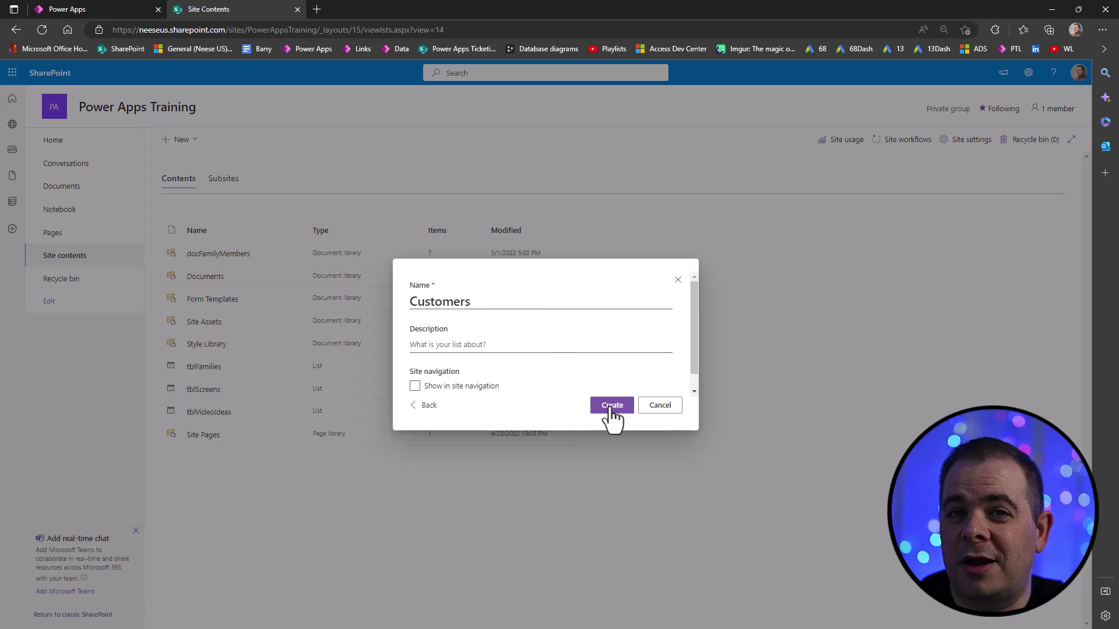
pyautogui.click(612, 406)
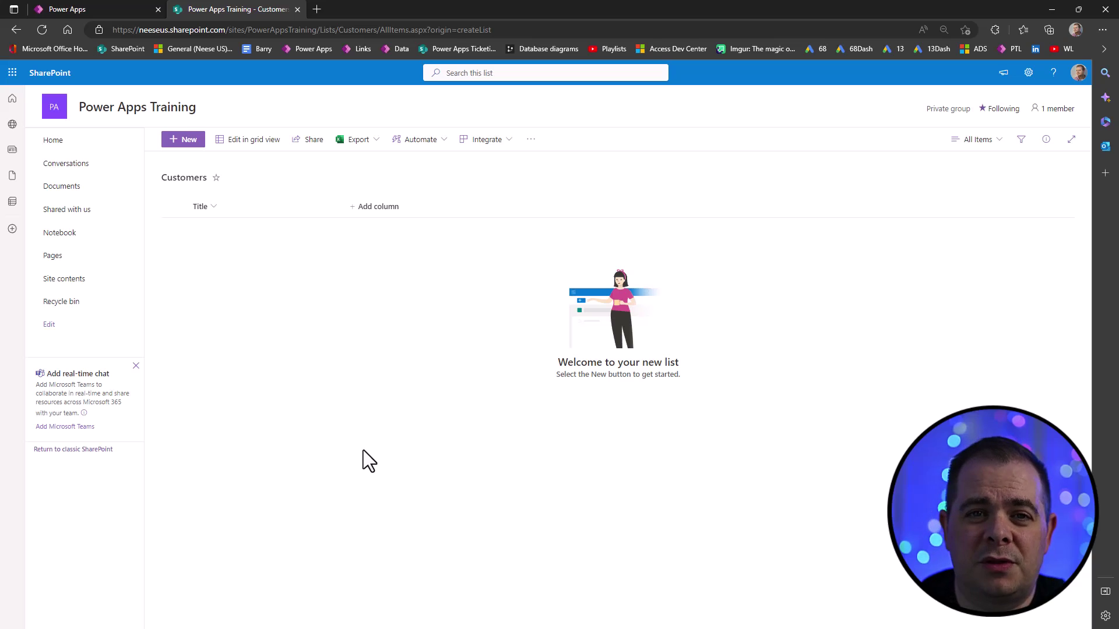
# - Add a single line text column named PhoneNumber to the Customers list
pyautogui.click(374, 211)
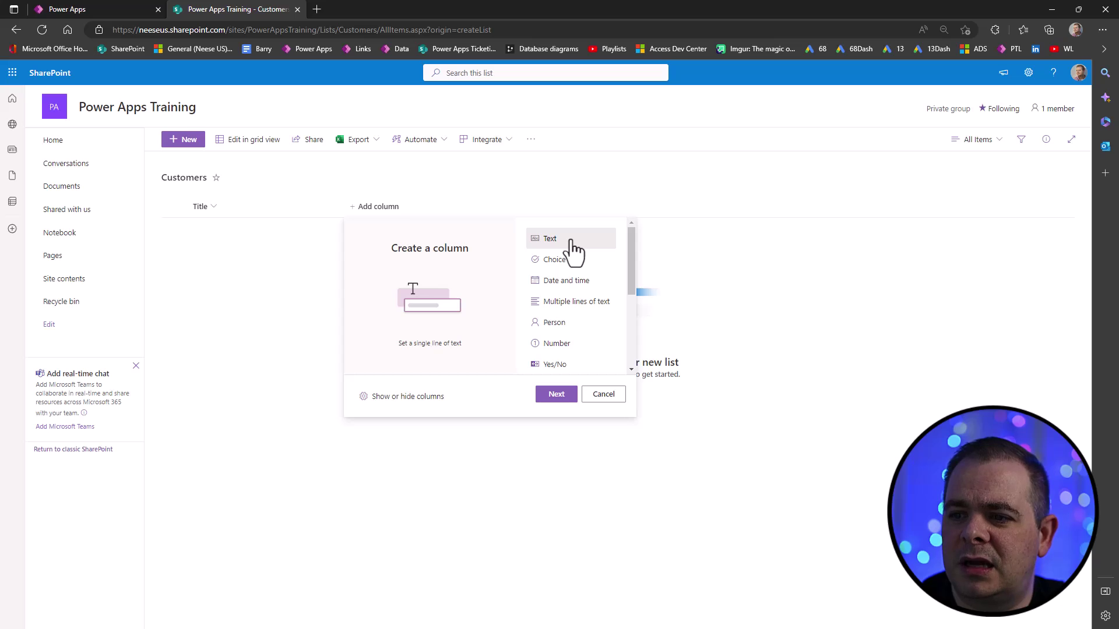
pyautogui.click(556, 395)
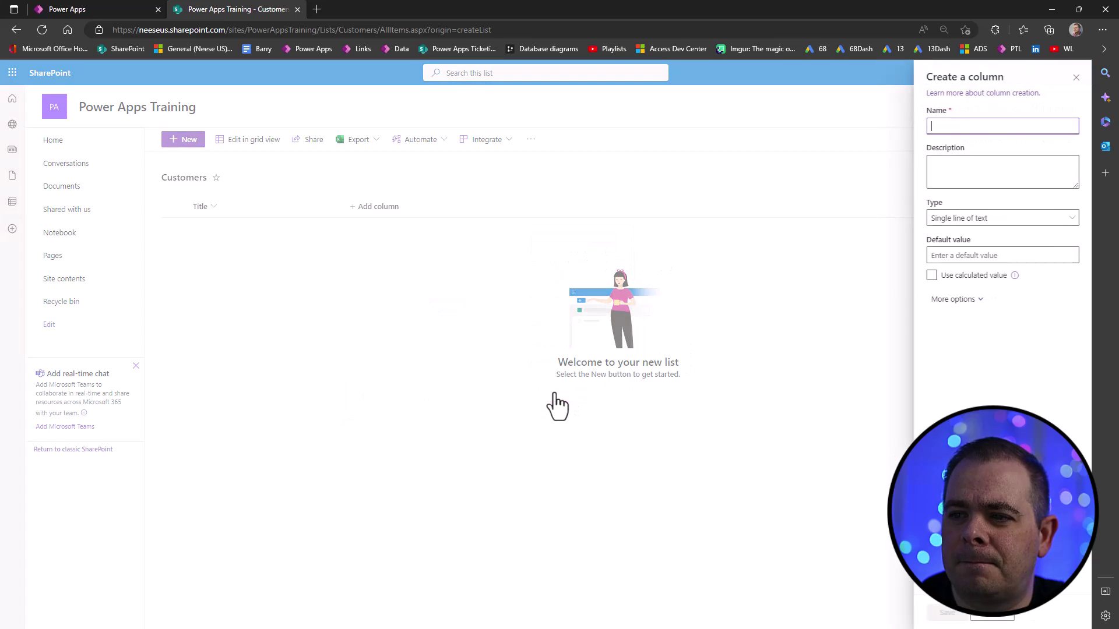
pyautogui.click(1000, 127)
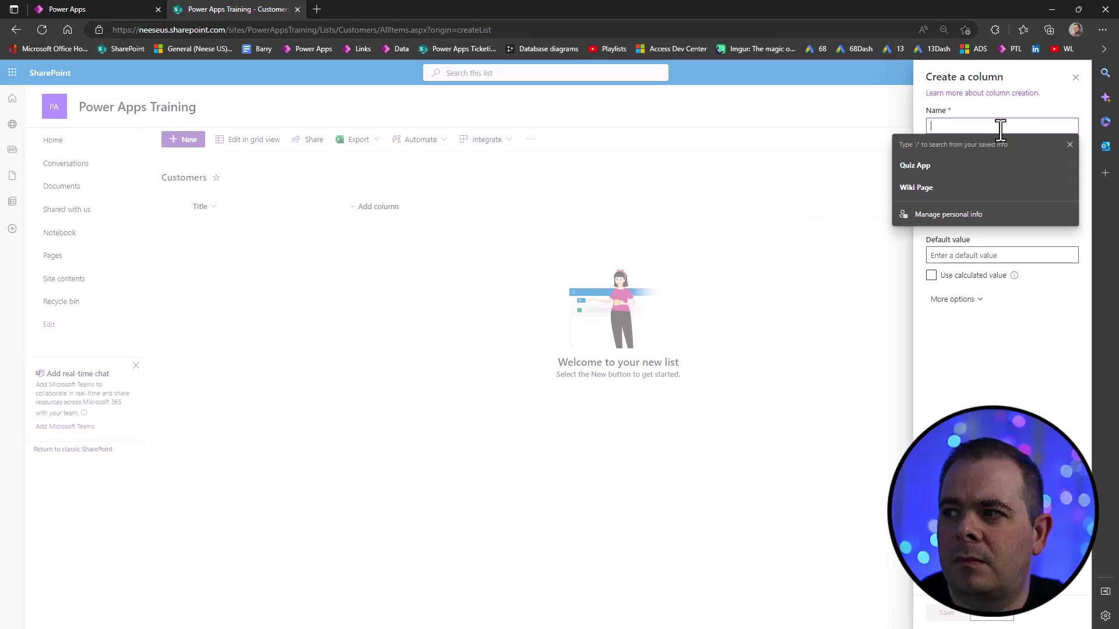
pyautogui.press('Escape')
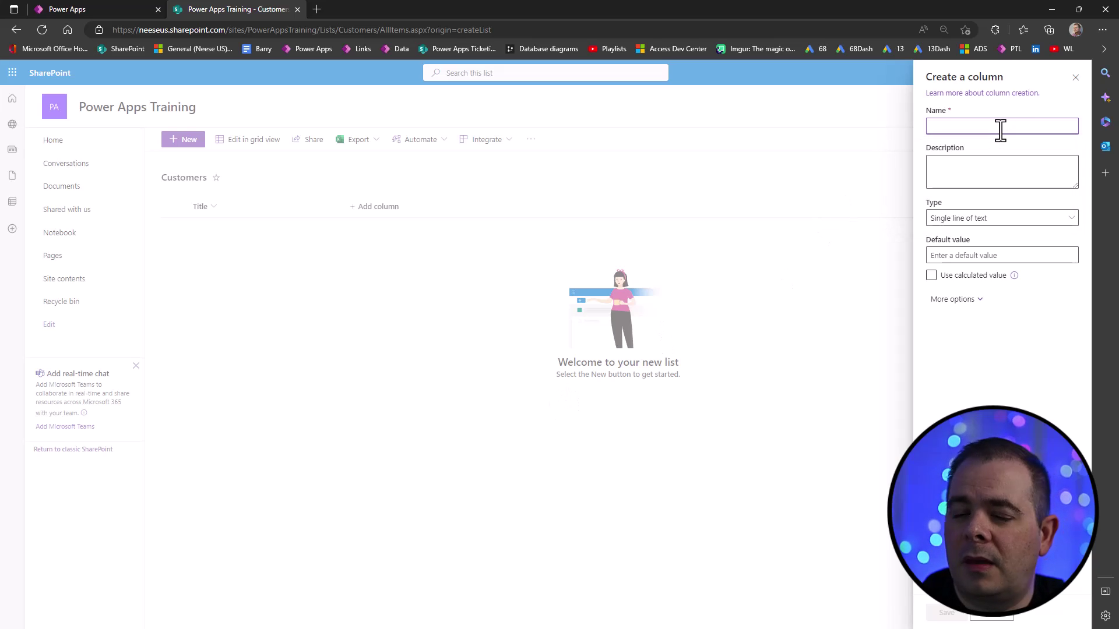
pyautogui.write('PhoneNumber')
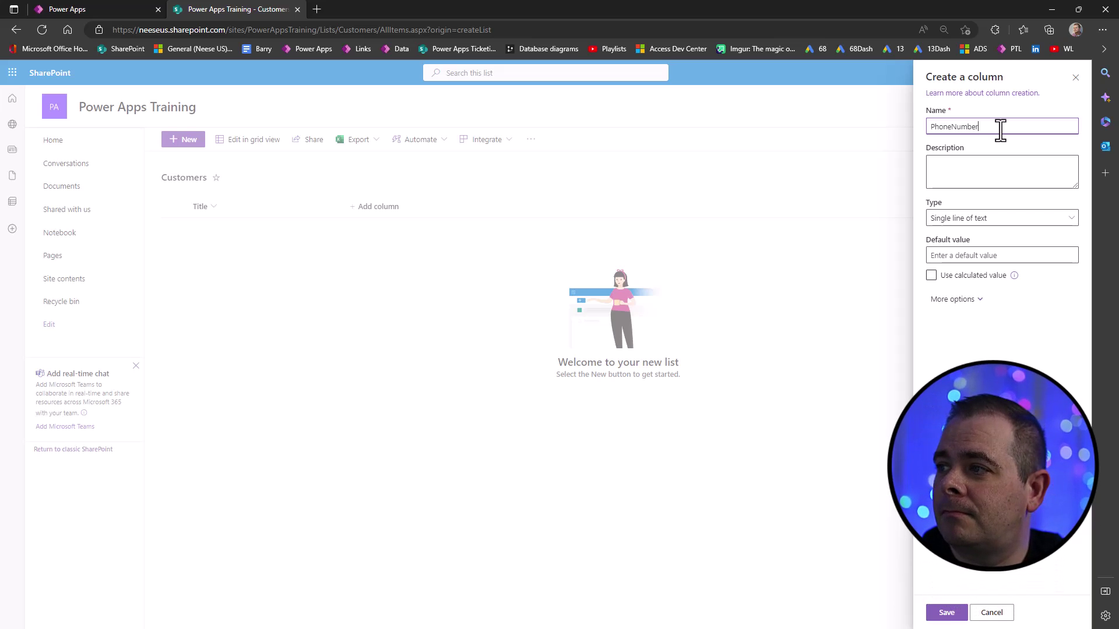
pyautogui.click(941, 609)
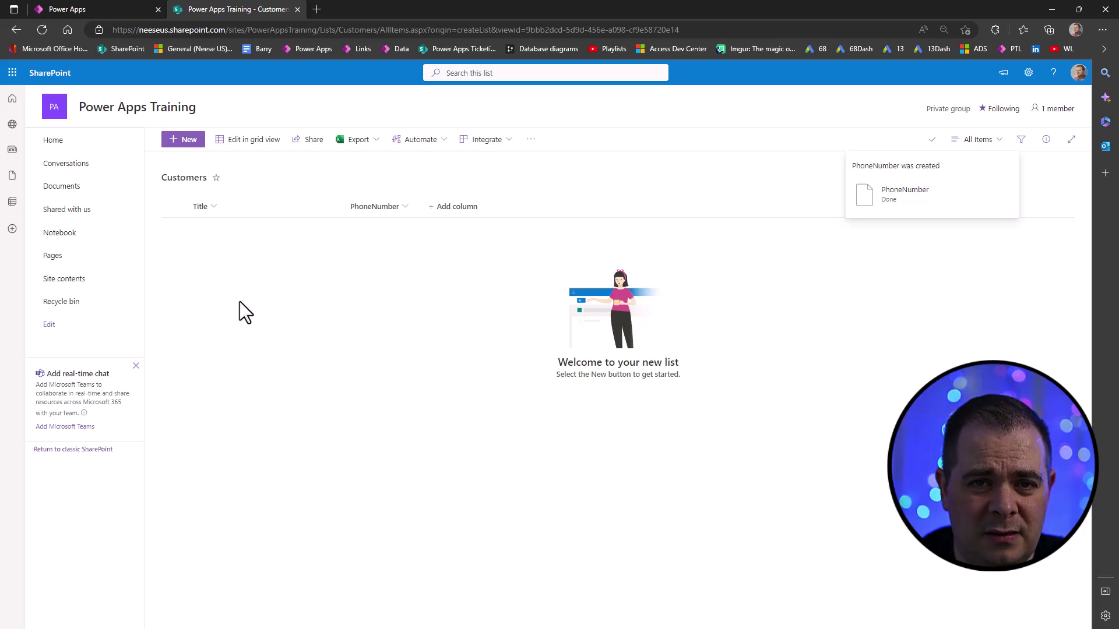
# - Go to the Power Apps Training site home and copy its URL
pyautogui.click(54, 111)
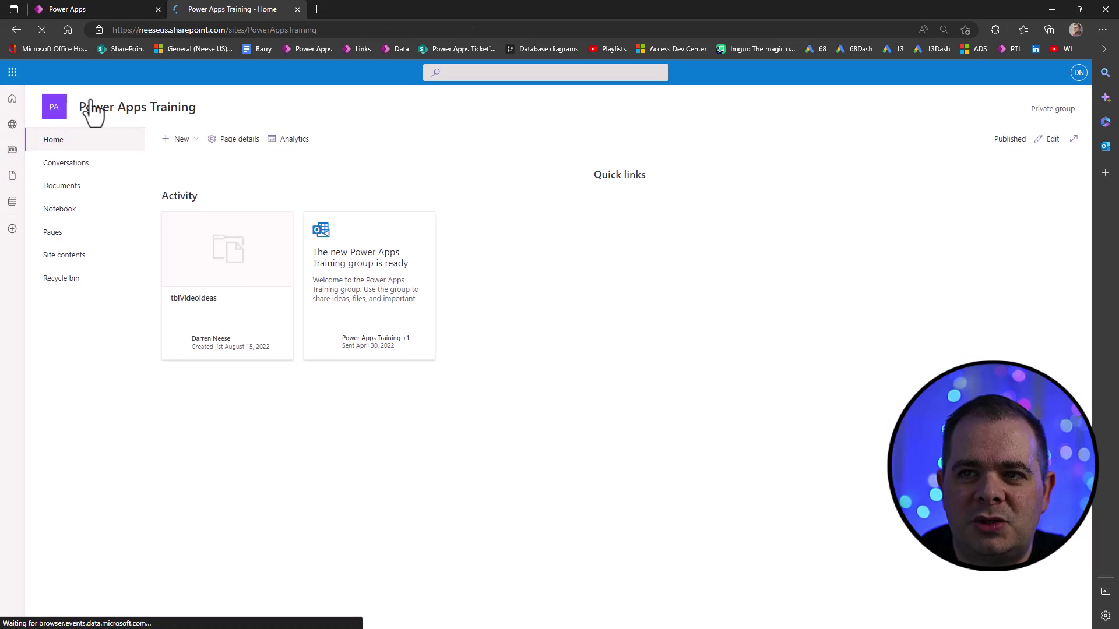
pyautogui.click(356, 30)
pyautogui.rightClick(362, 30)
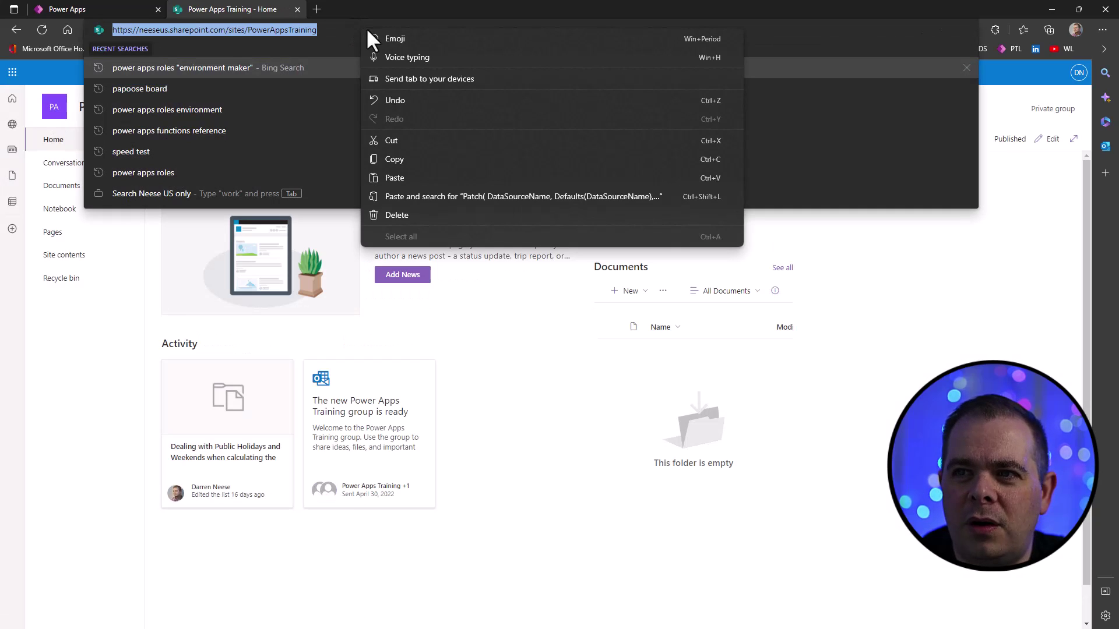
pyautogui.click(394, 159)
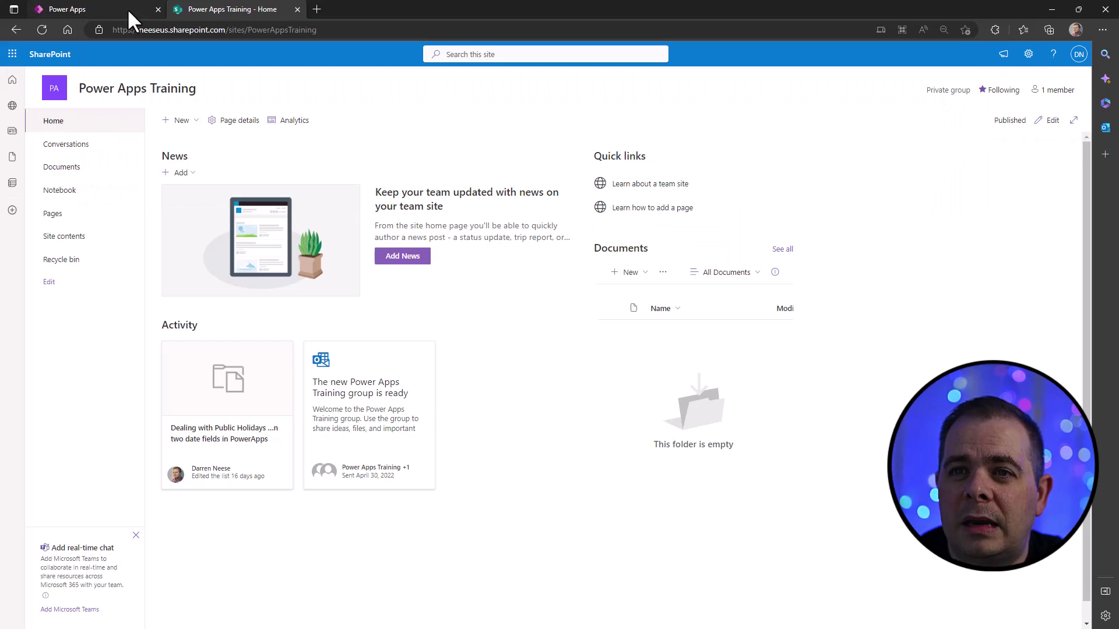
# - Back in Power Apps, add SharePoint as a data source using the existing connection
pyautogui.click(127, 8)
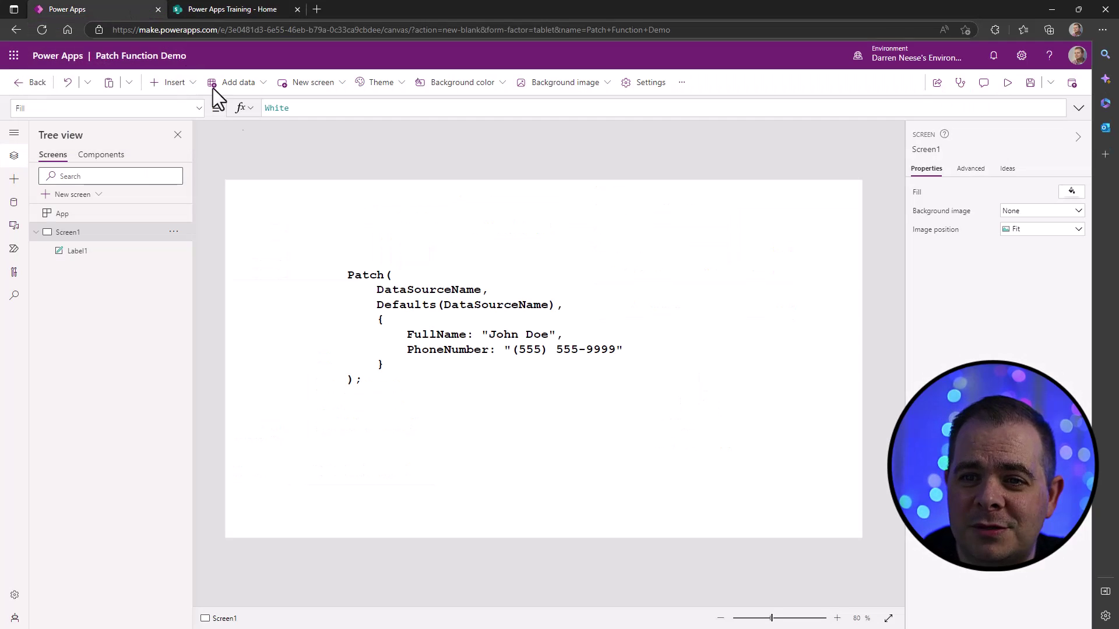
pyautogui.click(13, 211)
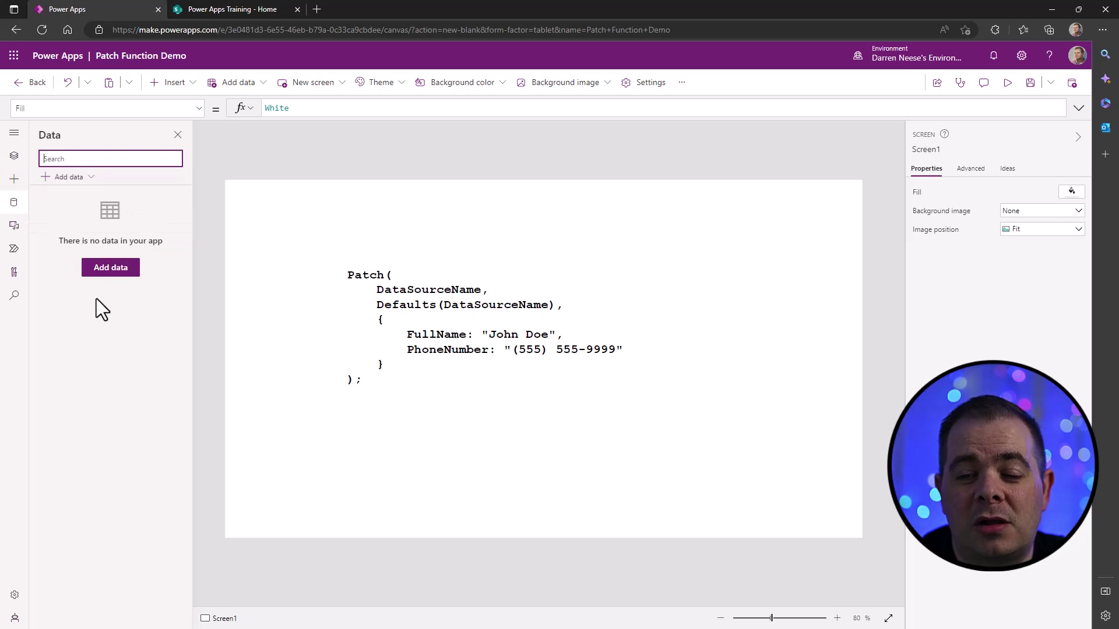
pyautogui.click(107, 274)
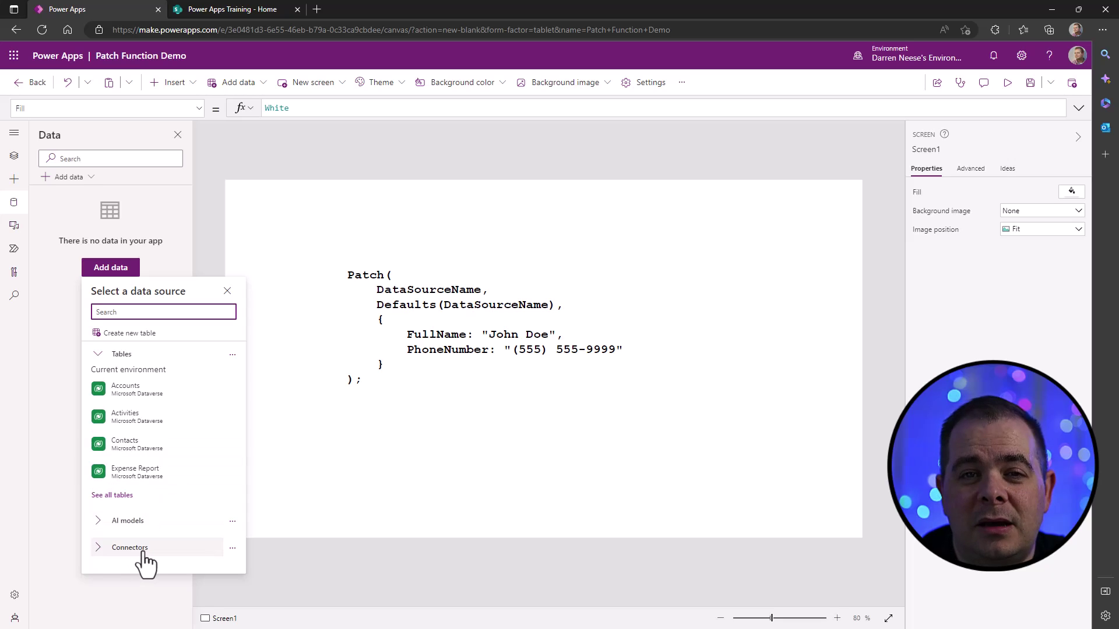
pyautogui.click(142, 551)
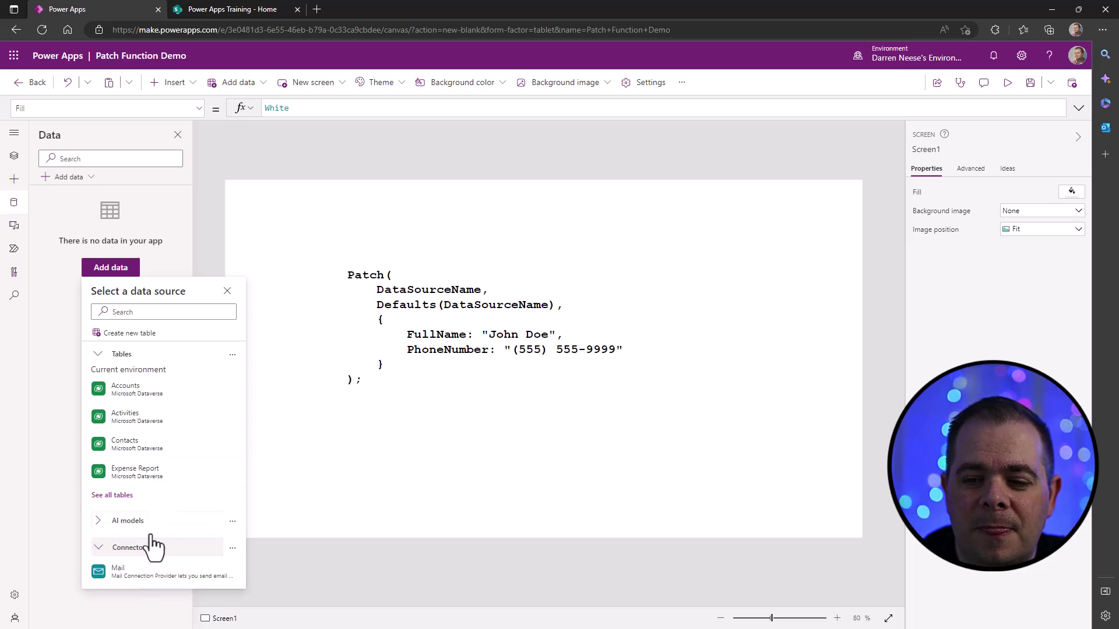
pyautogui.scroll(-3, 177, 435)
pyautogui.scroll(-1, 177, 435)
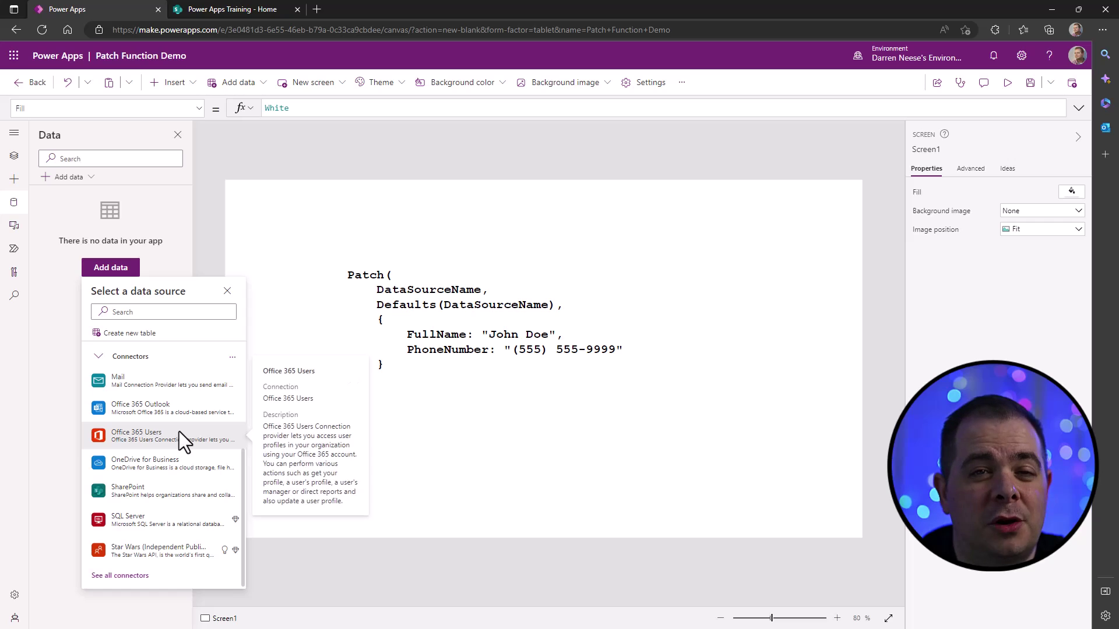
pyautogui.click(188, 492)
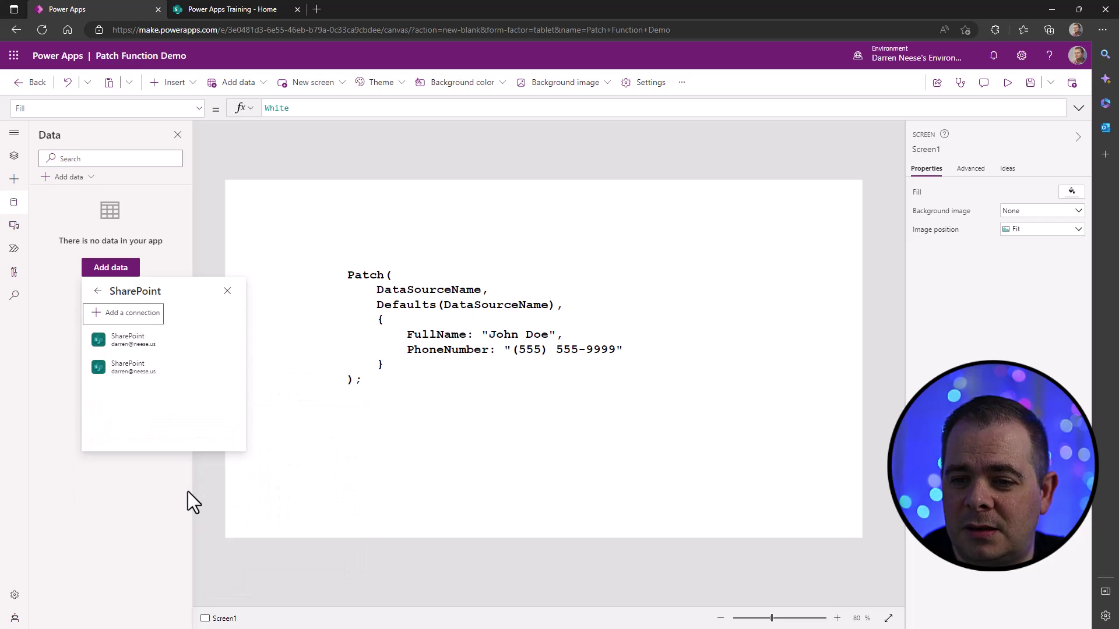
pyautogui.click(152, 341)
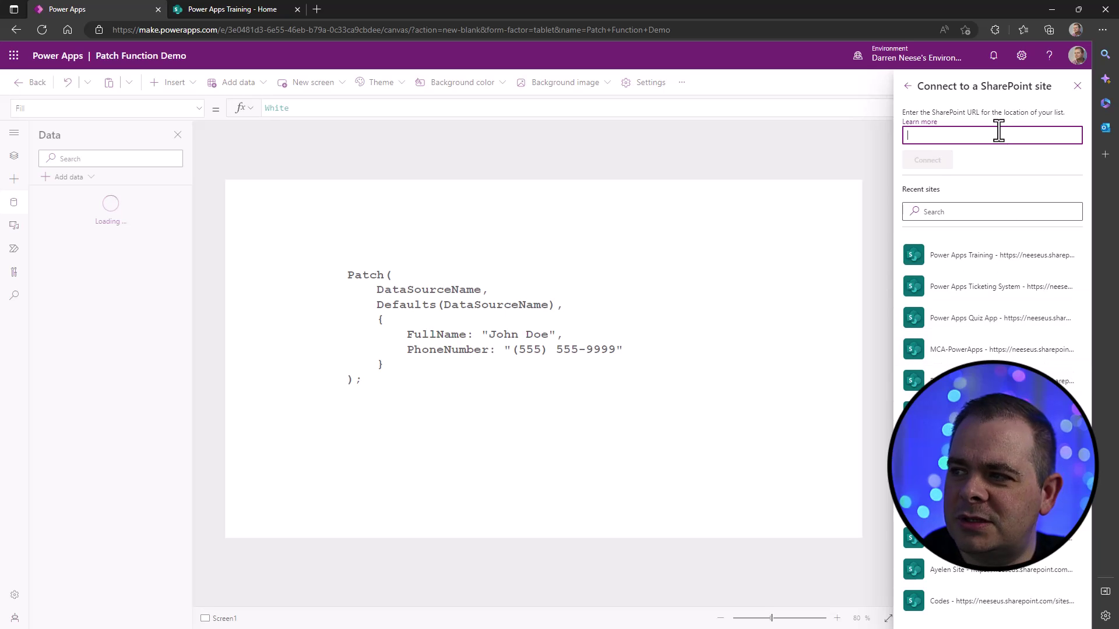
# - Paste the copied site URL, connect, and add the Customers list to the app
pyautogui.hotkey('ctrl', 'v')
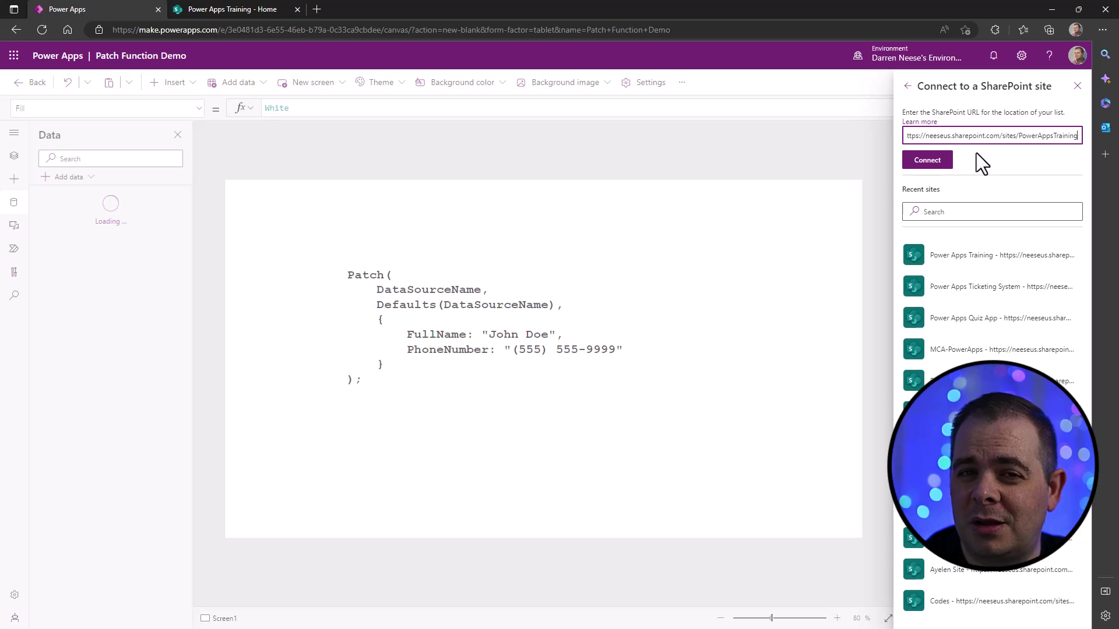
pyautogui.click(930, 162)
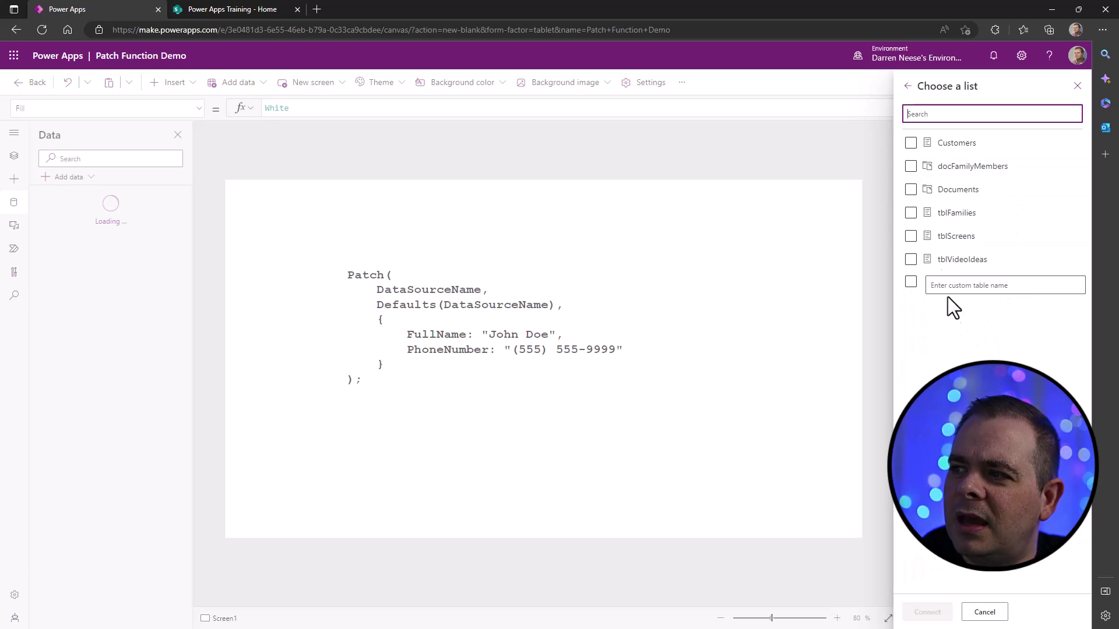
pyautogui.click(944, 150)
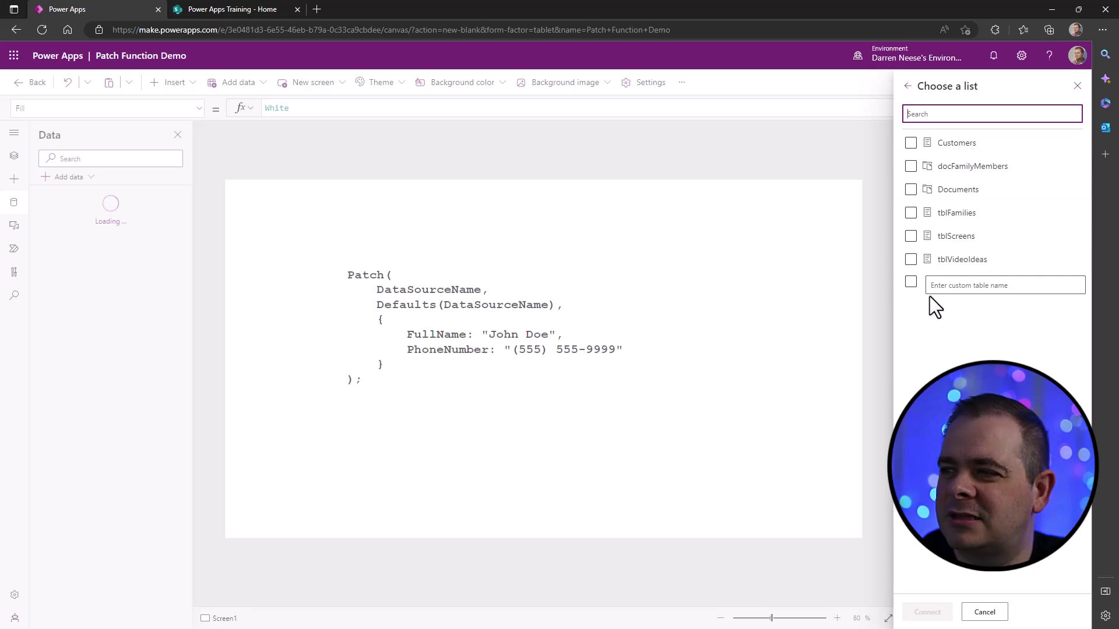
pyautogui.click(912, 146)
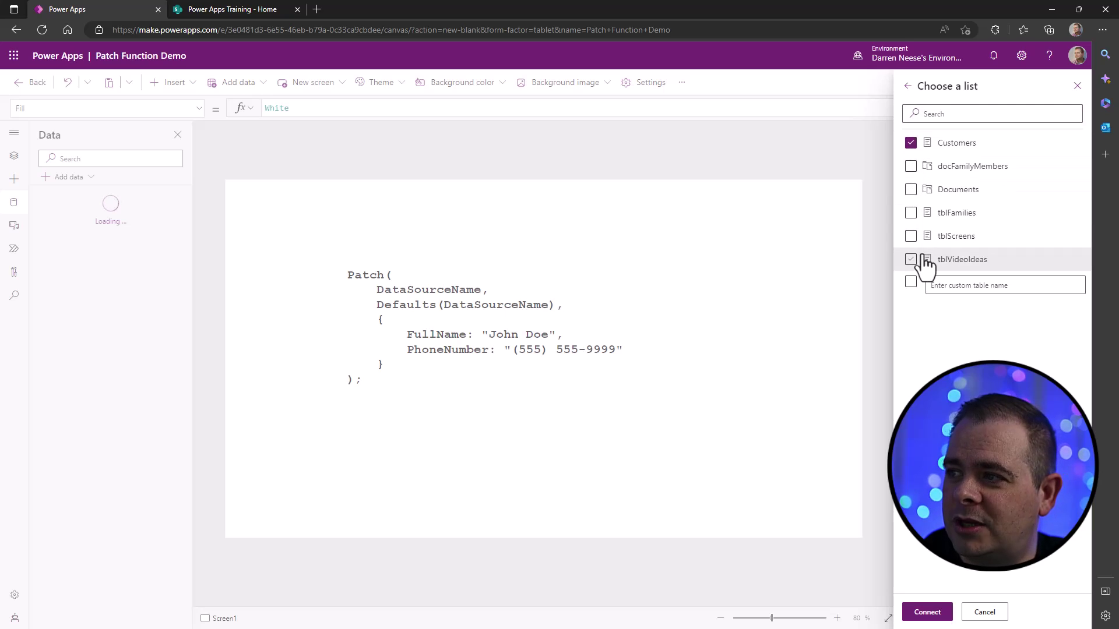
pyautogui.click(927, 613)
pyautogui.moveTo(117, 212)
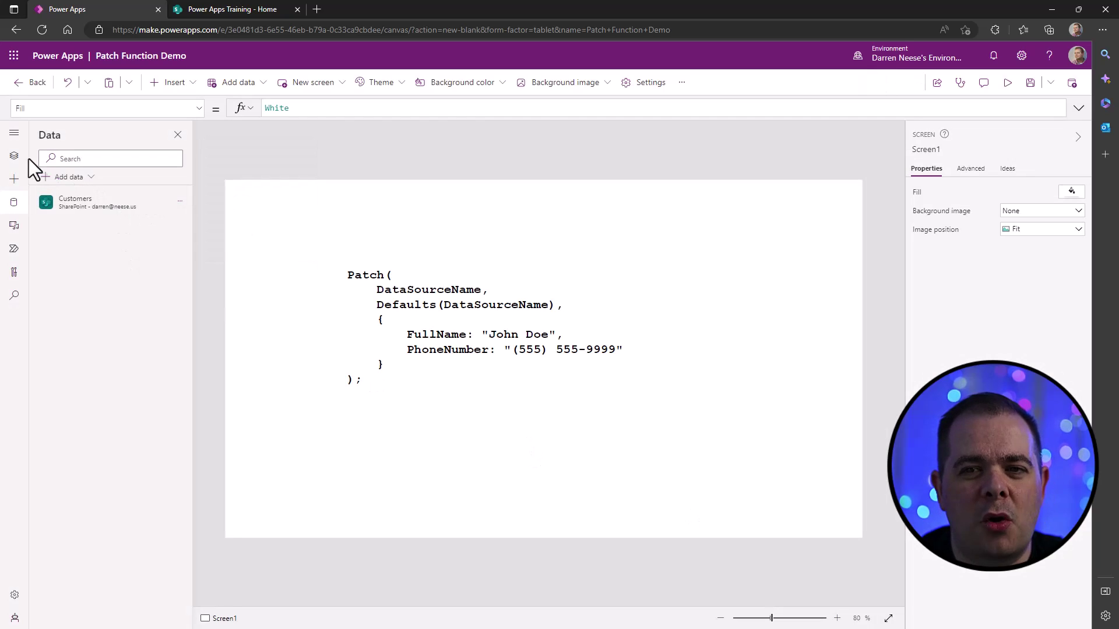
# - Add a blank Screen2 and move it above Screen1 in the tree view
pyautogui.click(14, 156)
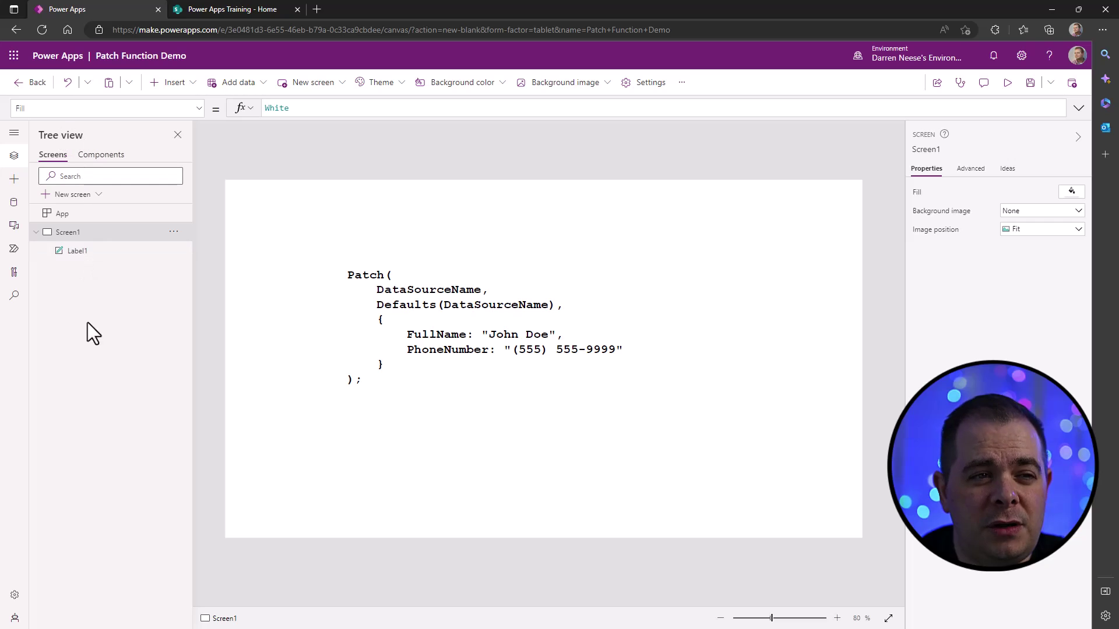
pyautogui.click(98, 194)
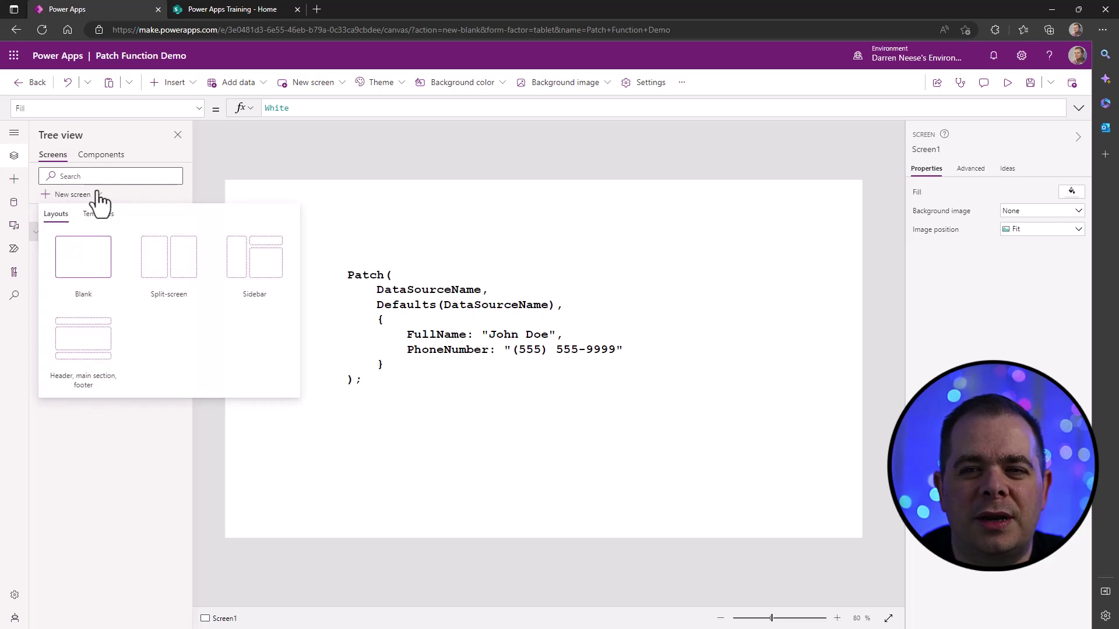
pyautogui.click(72, 257)
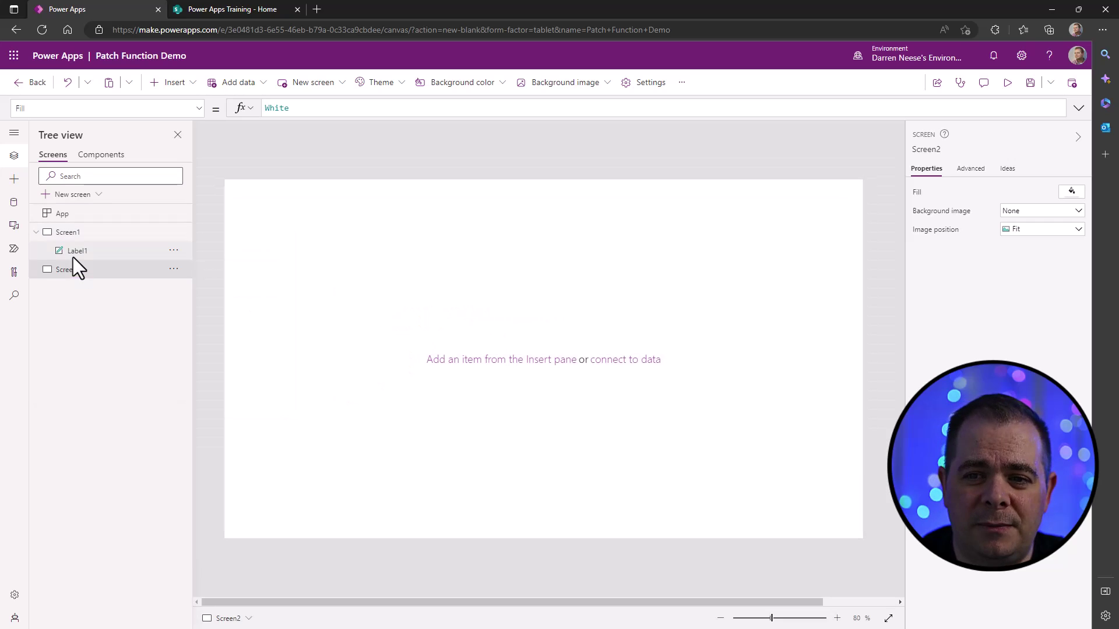
pyautogui.click(36, 232)
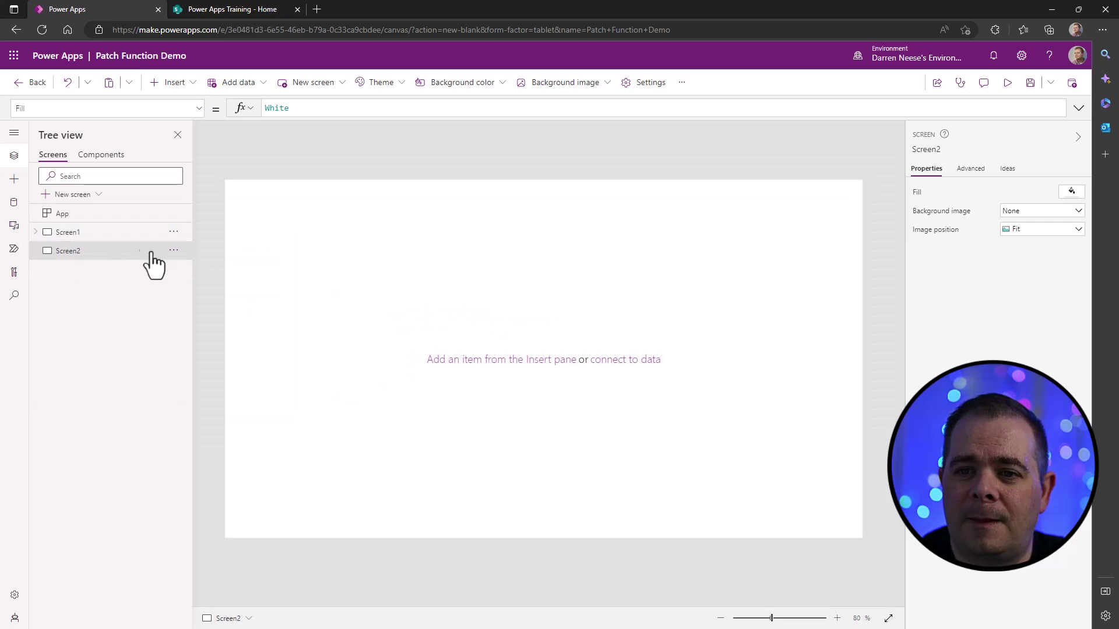
pyautogui.click(173, 251)
pyautogui.click(216, 270)
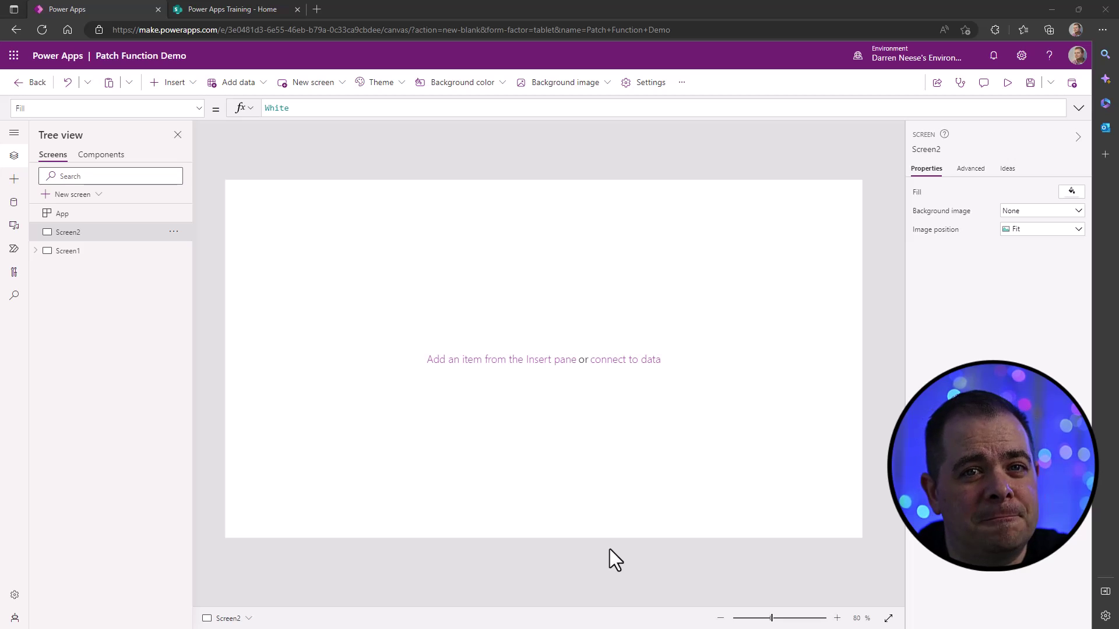
# - Place two stacked text inputs on Screen2 with a button beneath them
pyautogui.click(182, 85)
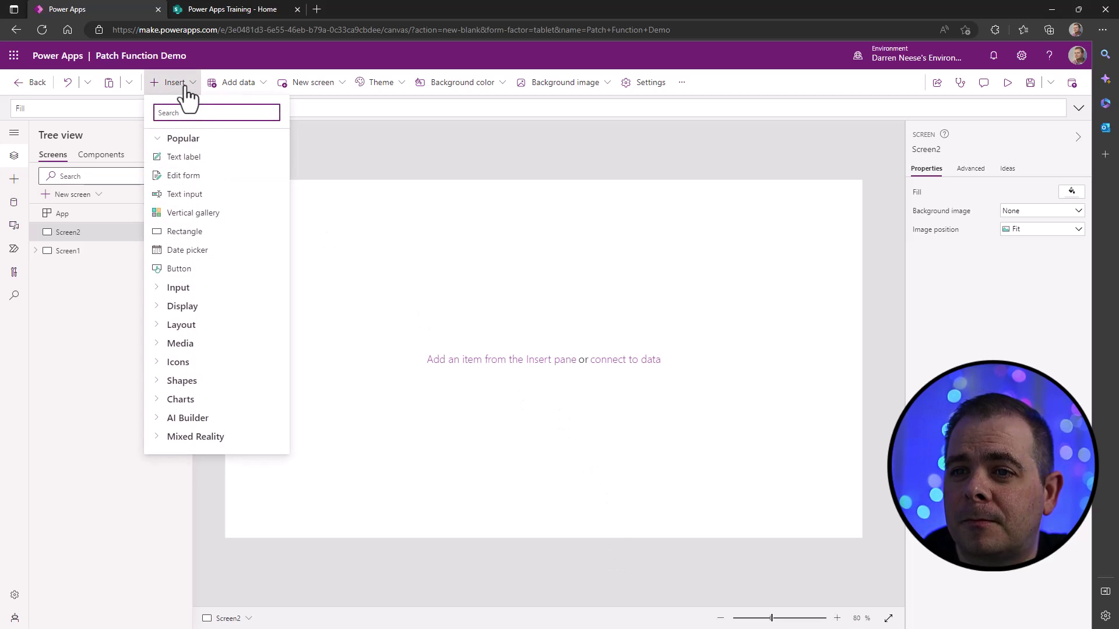
pyautogui.click(218, 204)
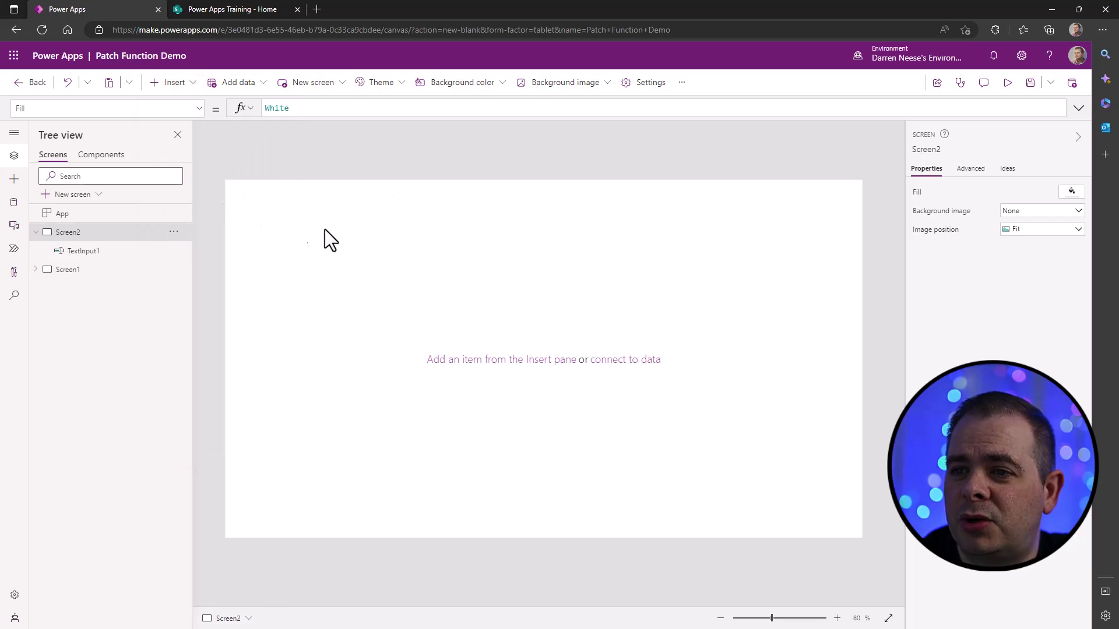
pyautogui.moveTo(354, 211); pyautogui.dragTo(470, 256)
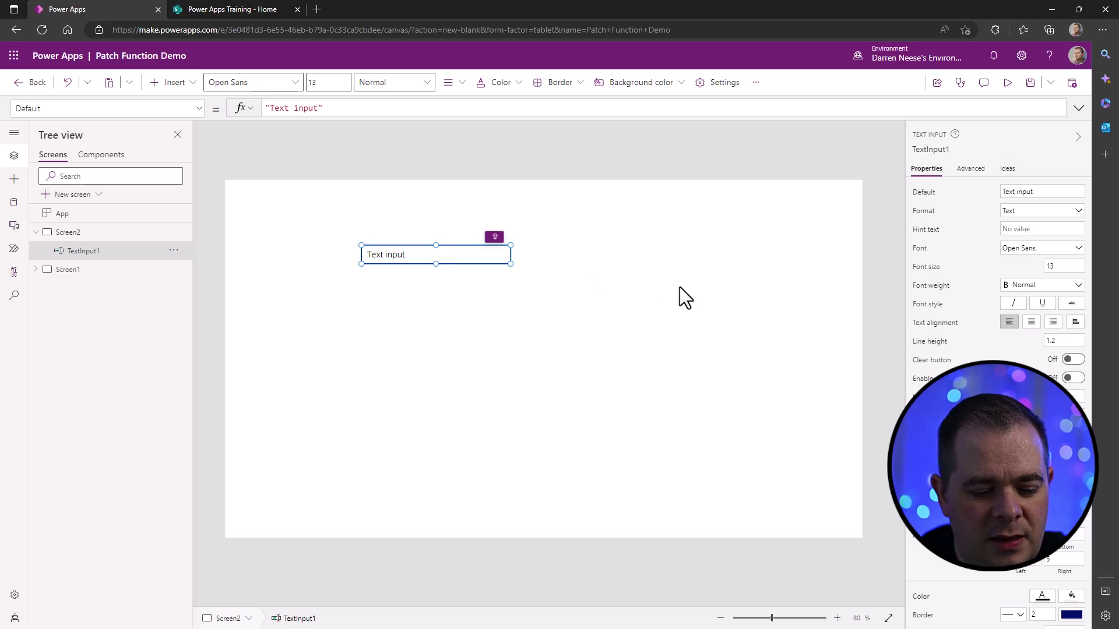
pyautogui.hotkey('ctrl', 'c')
pyautogui.hotkey('ctrl', 'v')
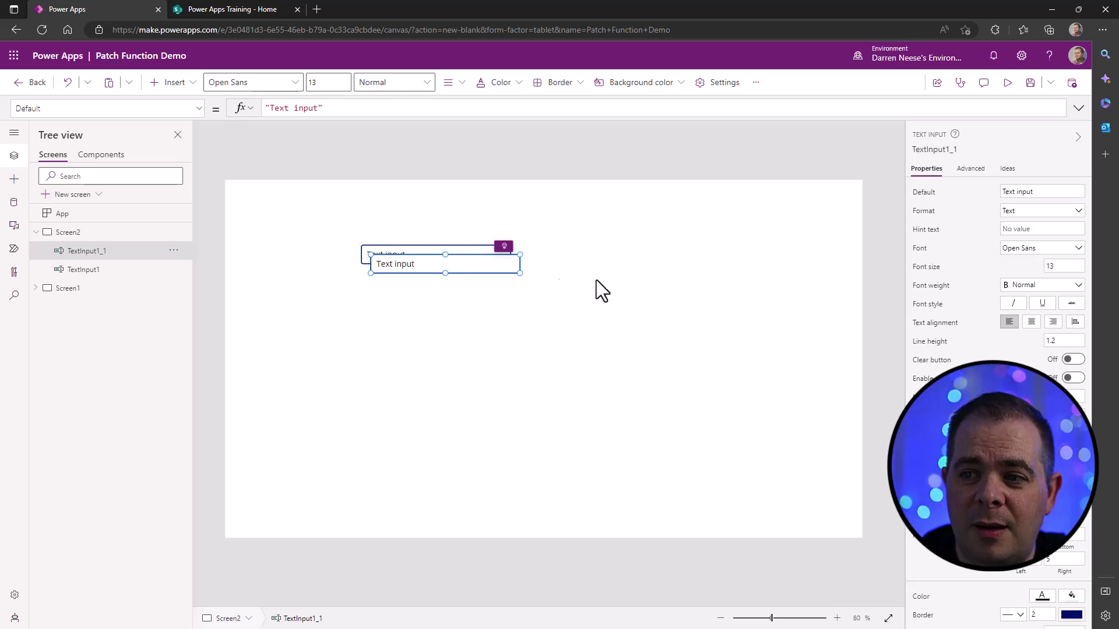
pyautogui.moveTo(459, 275); pyautogui.dragTo(444, 290)
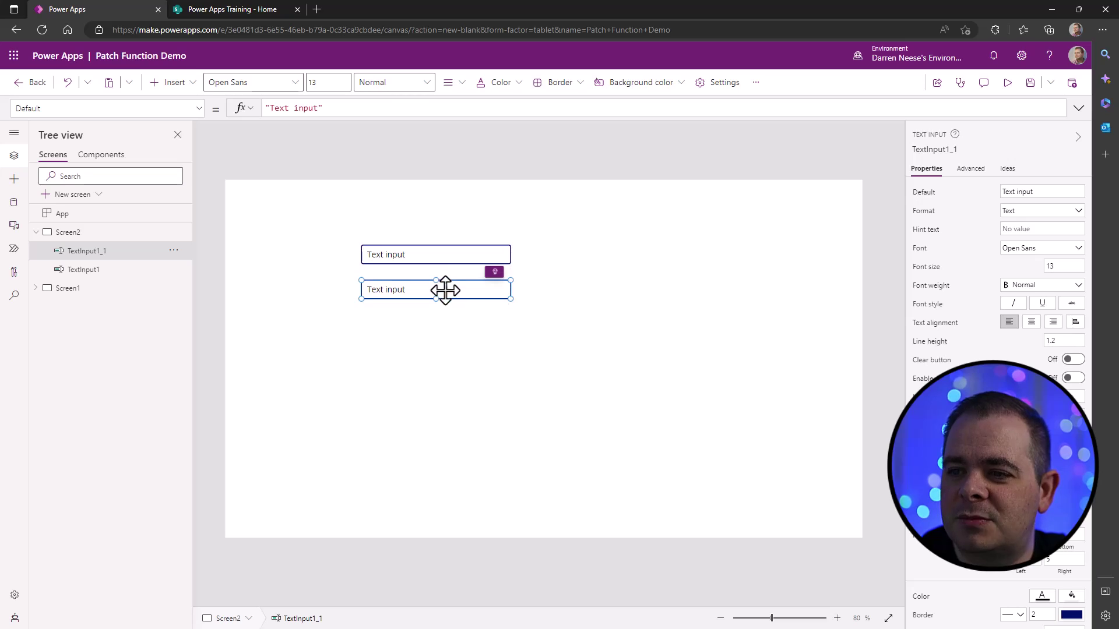
pyautogui.click(174, 84)
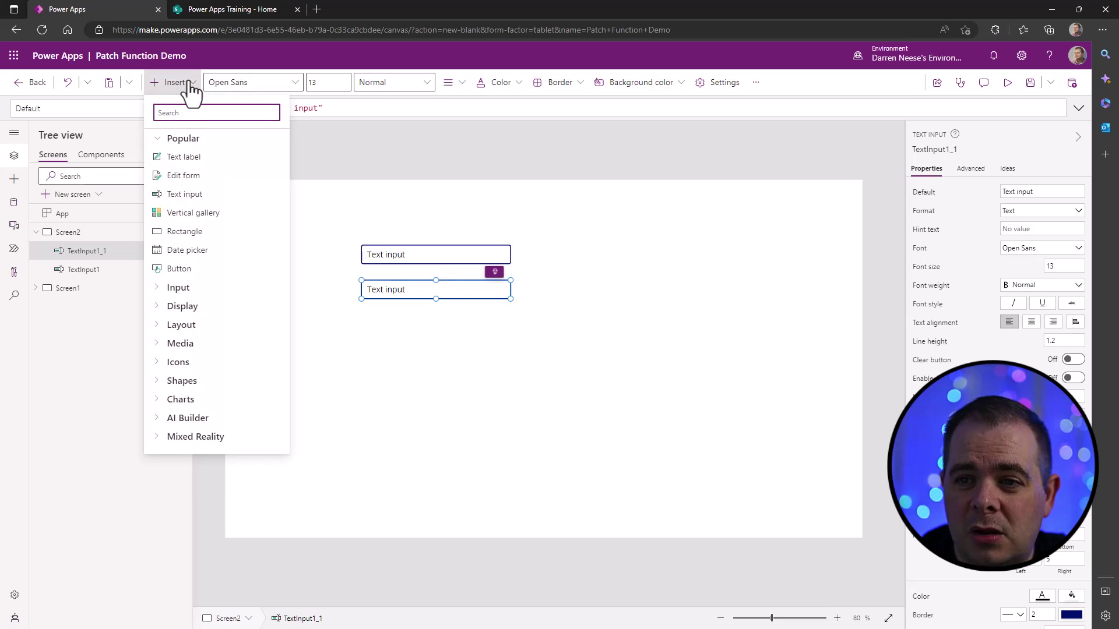
pyautogui.click(211, 269)
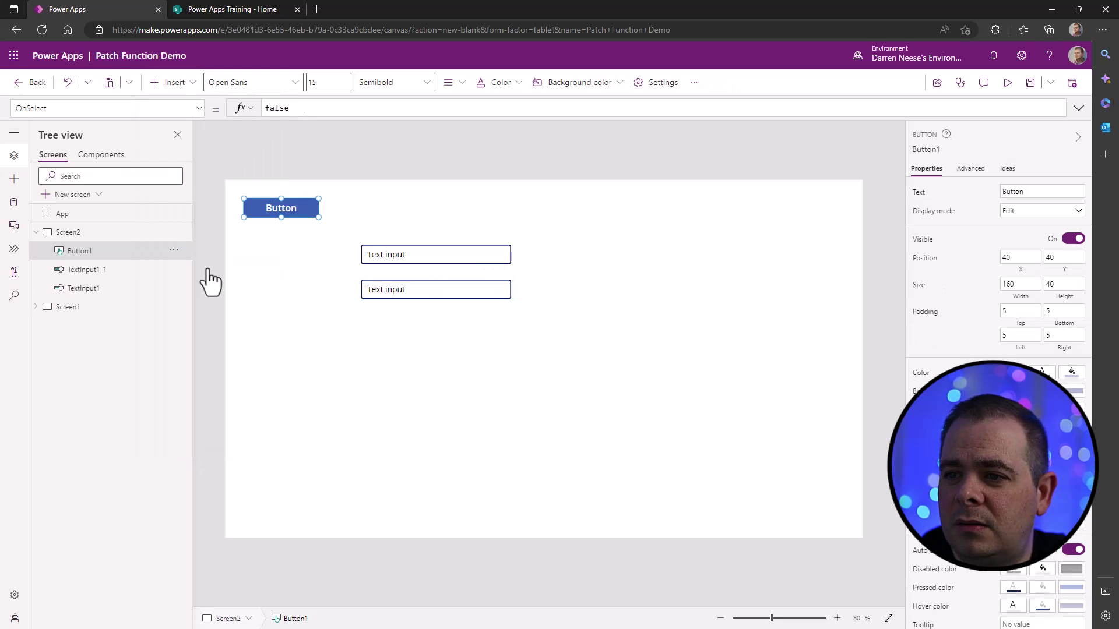
pyautogui.moveTo(294, 217); pyautogui.dragTo(493, 329)
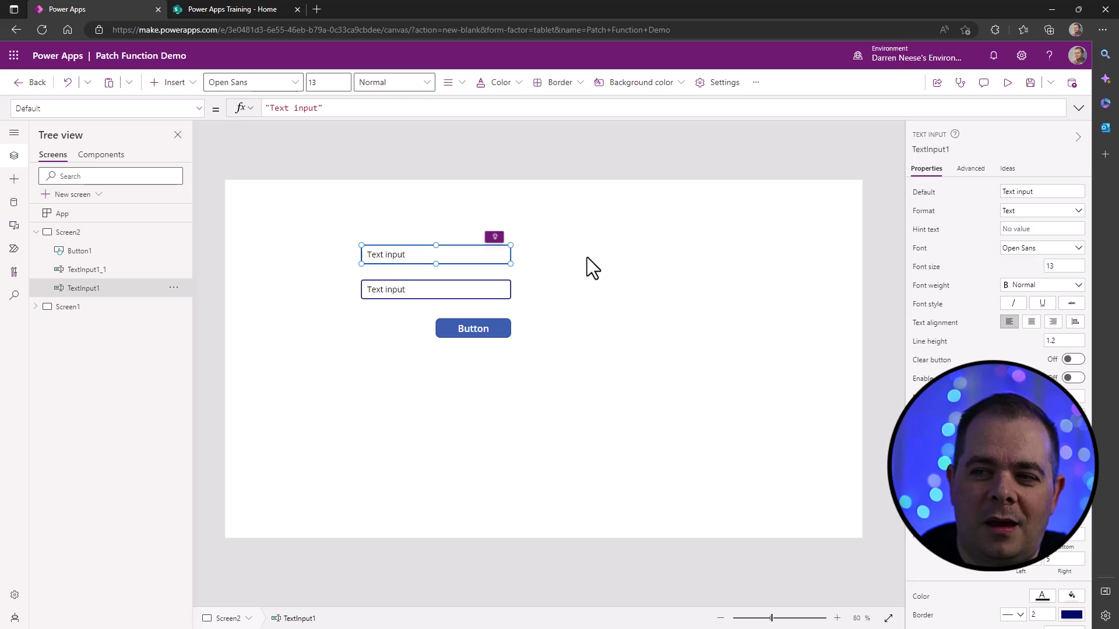
# - Clear the default "Text input" text from both text inputs
pyautogui.click(493, 294)
pyautogui.click(481, 255)
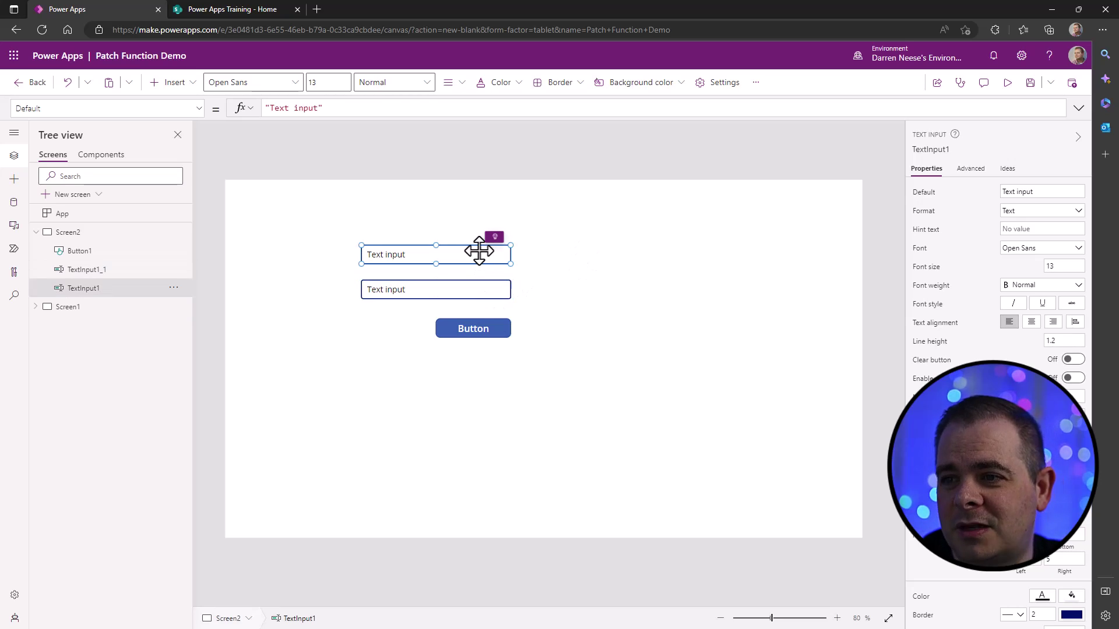
pyautogui.moveTo(1043, 192); pyautogui.dragTo(956, 202)
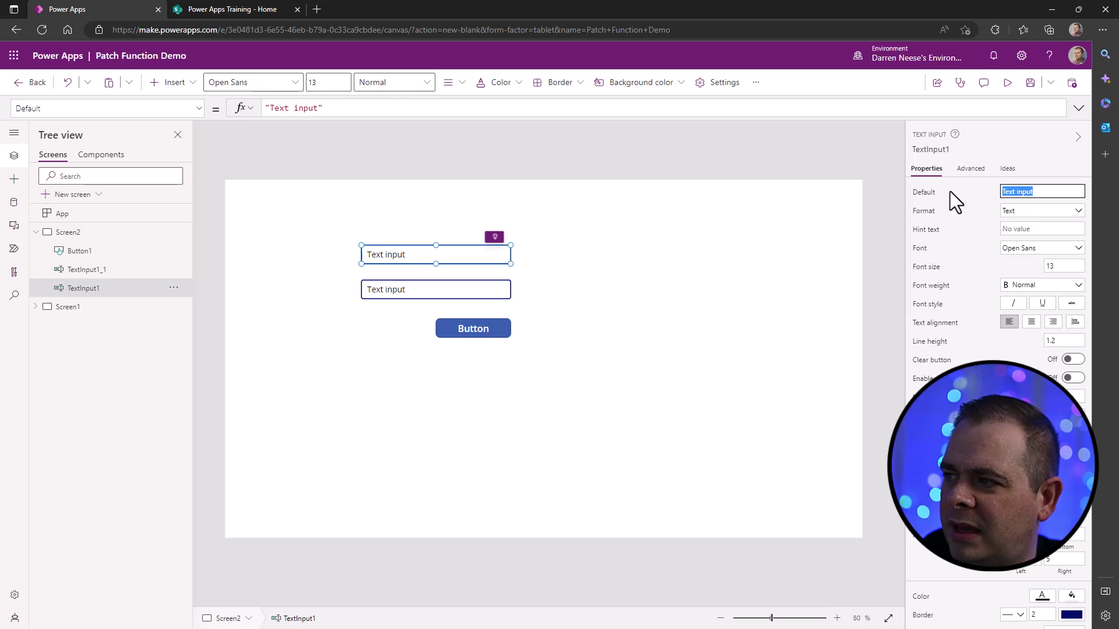
pyautogui.keyDown('shift'); pyautogui.click(457, 288); pyautogui.keyUp('shift')
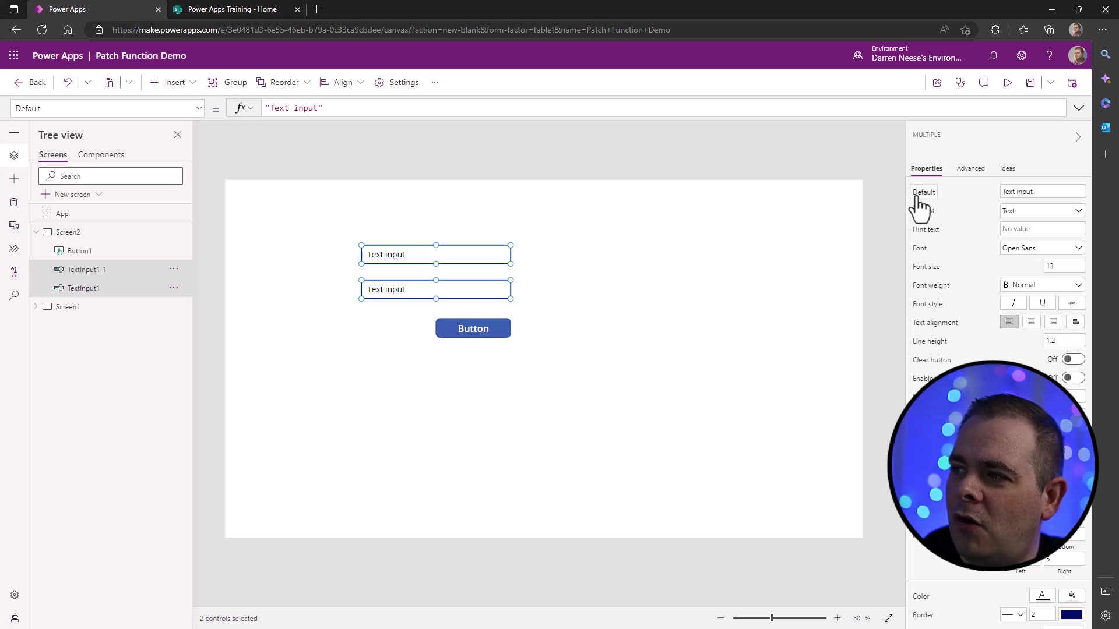
pyautogui.moveTo(1037, 191); pyautogui.dragTo(897, 192)
pyautogui.press('BackSpace')
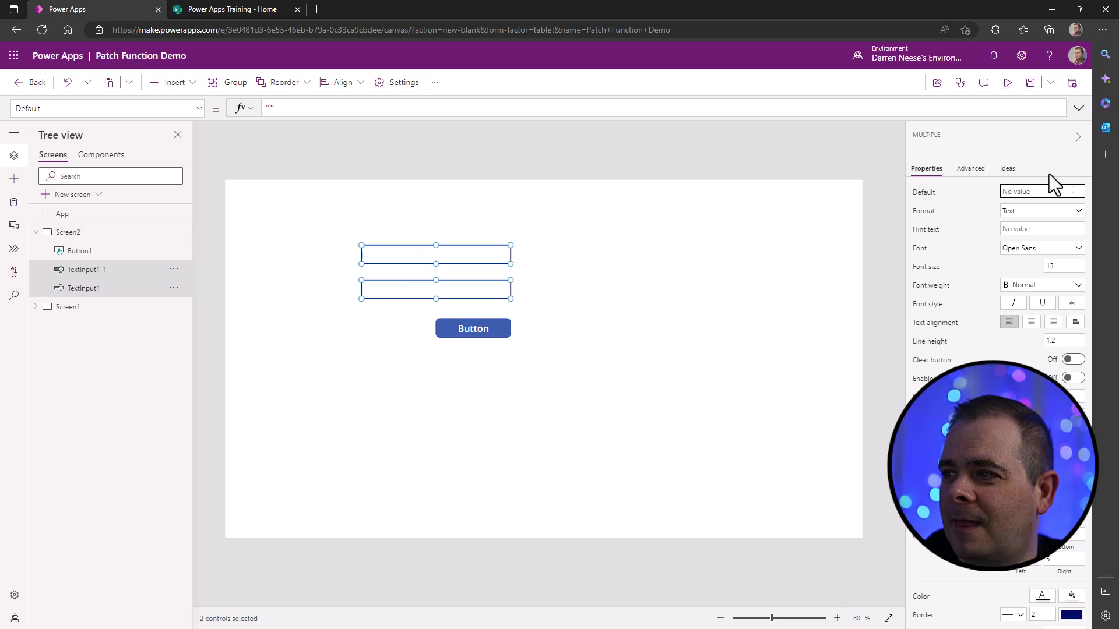
pyautogui.click(614, 300)
# - Set the hint texts to "Full Name" on the top input and "Phone Number" below
pyautogui.click(477, 257)
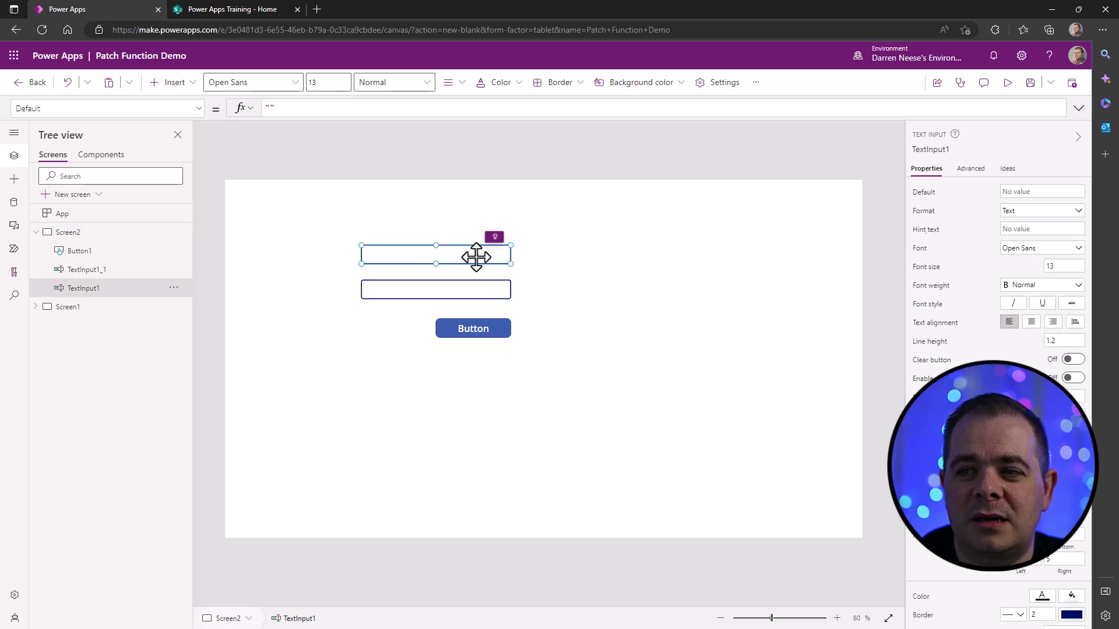
pyautogui.click(1048, 231)
pyautogui.write('Full Name')
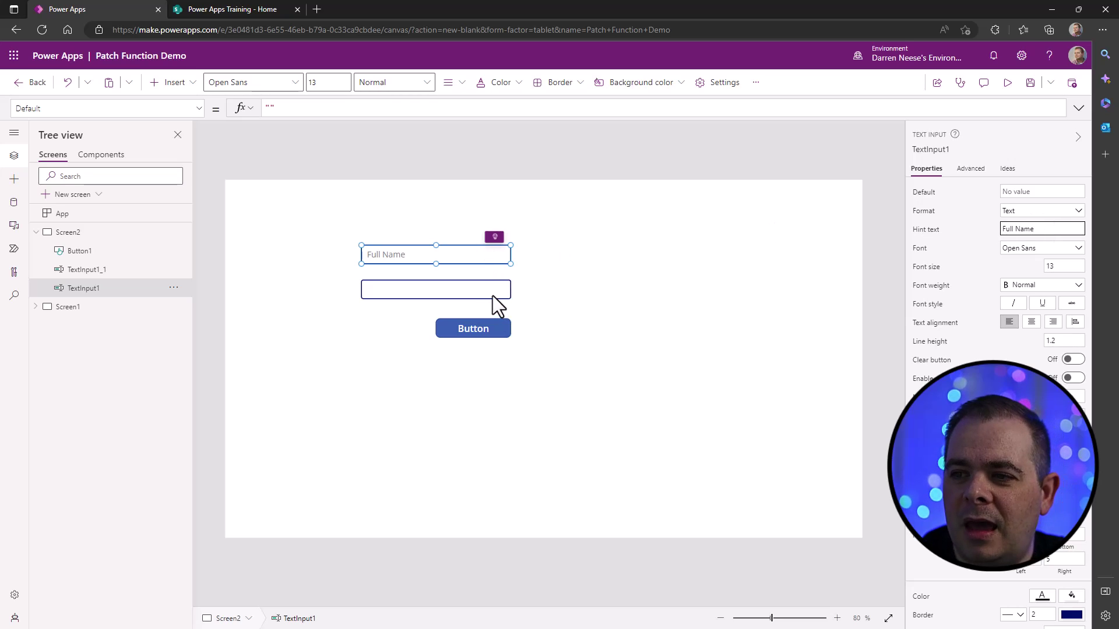
pyautogui.click(492, 295)
pyautogui.click(1021, 229)
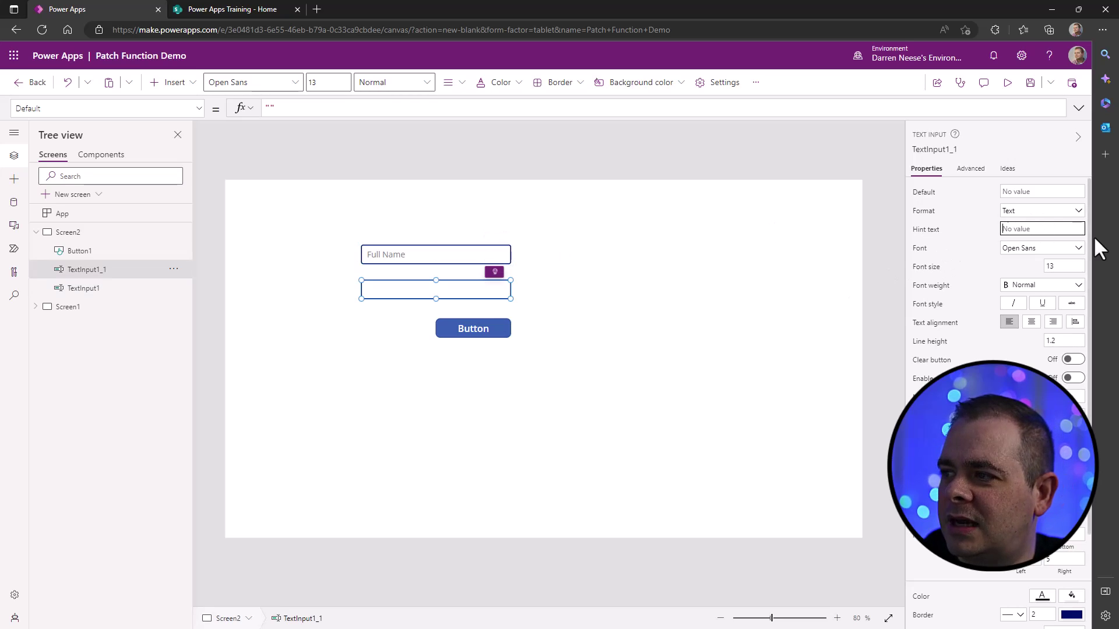
pyautogui.write('Phone Number')
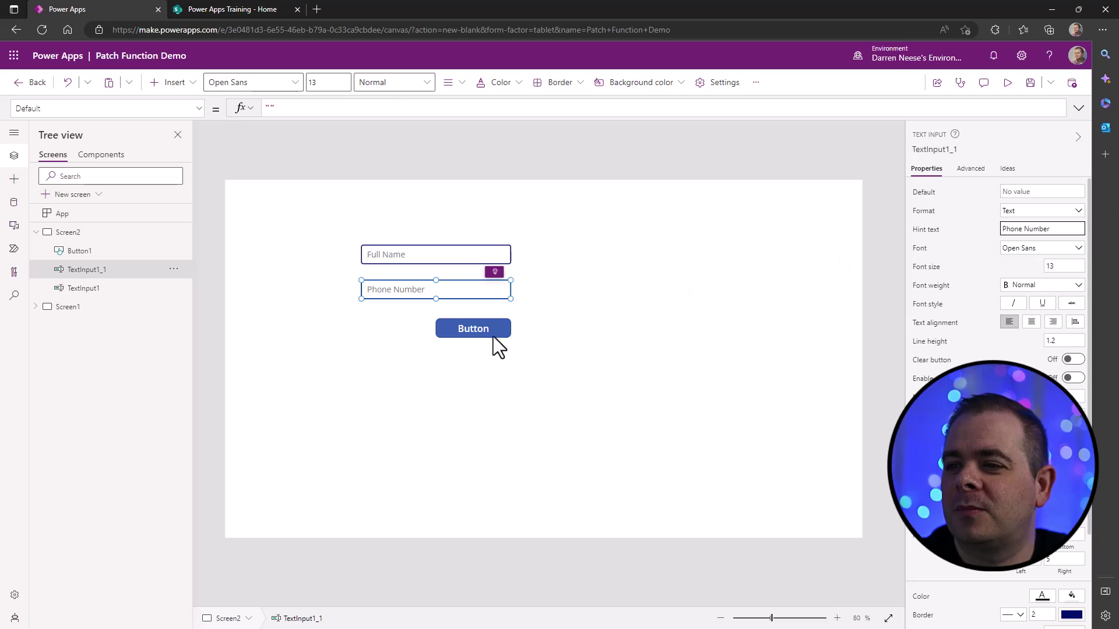
# - Change Button1's Text property from "Button" to "Save"
pyautogui.click(475, 332)
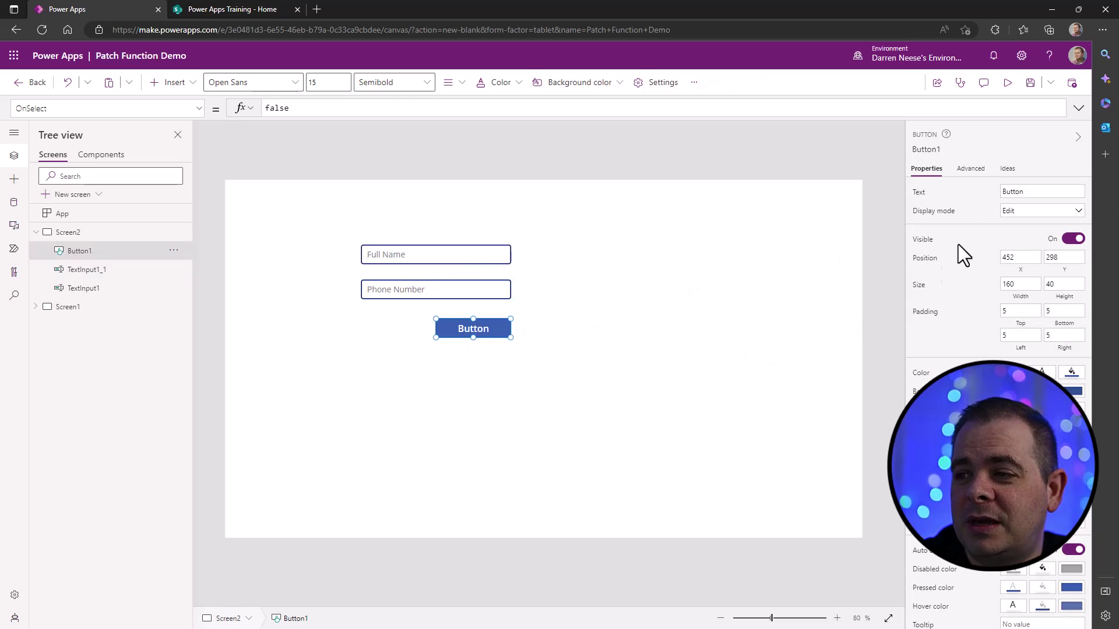
pyautogui.click(1075, 192)
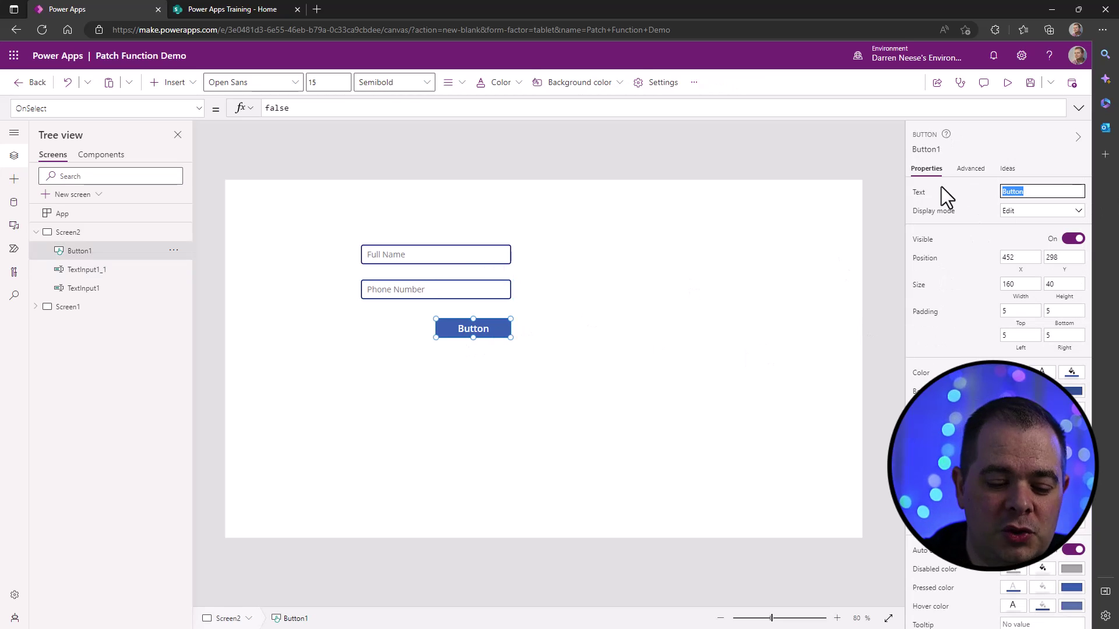
pyautogui.write('Save')
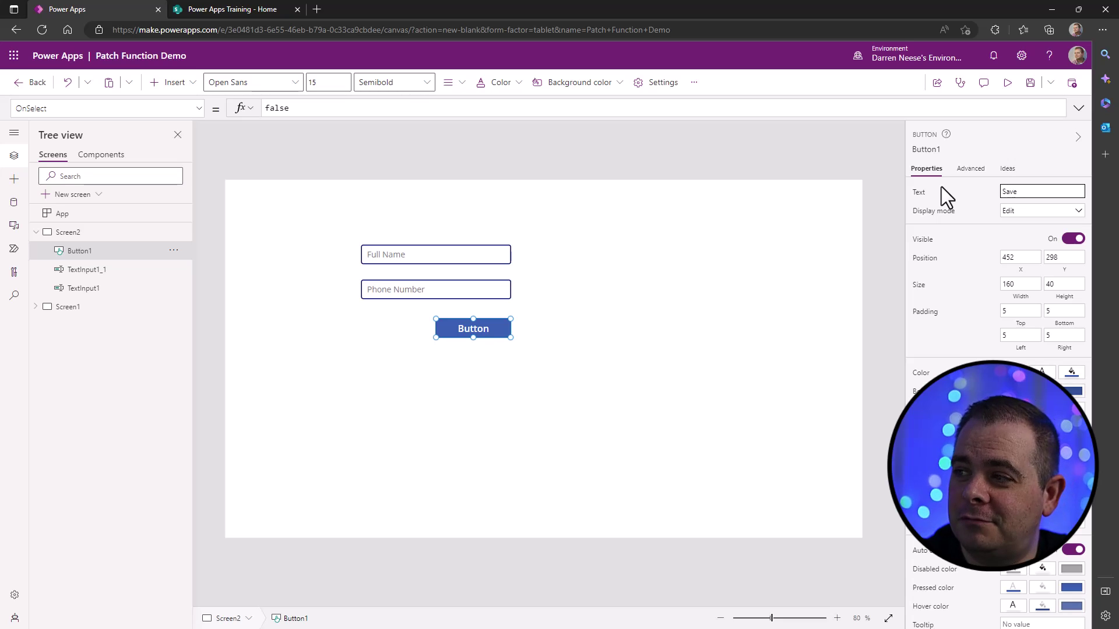
pyautogui.click(655, 346)
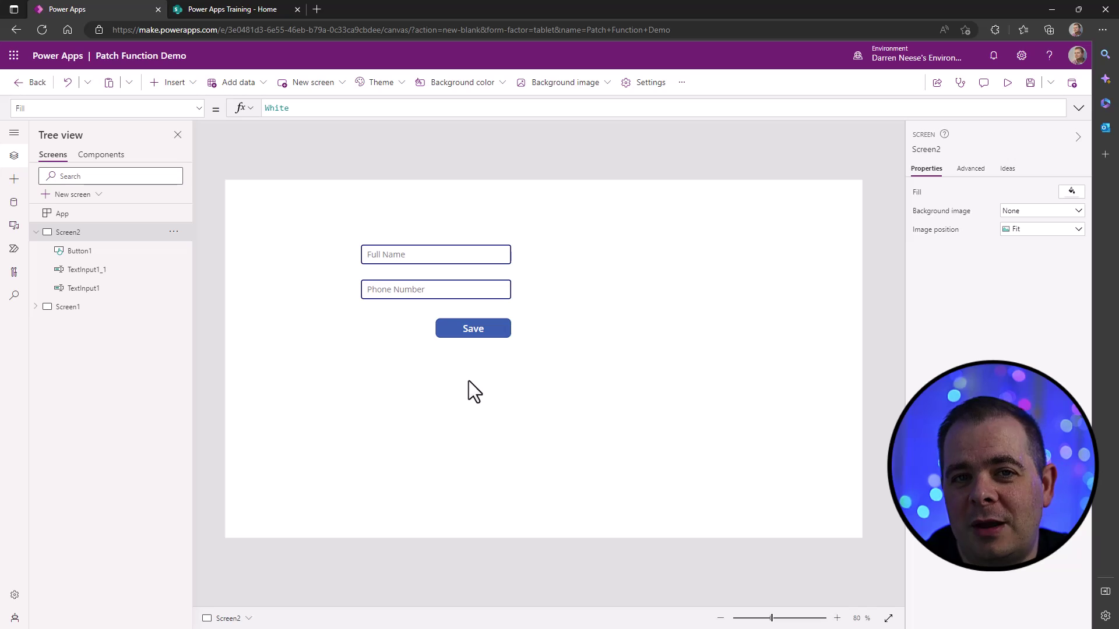
pyautogui.click(470, 332)
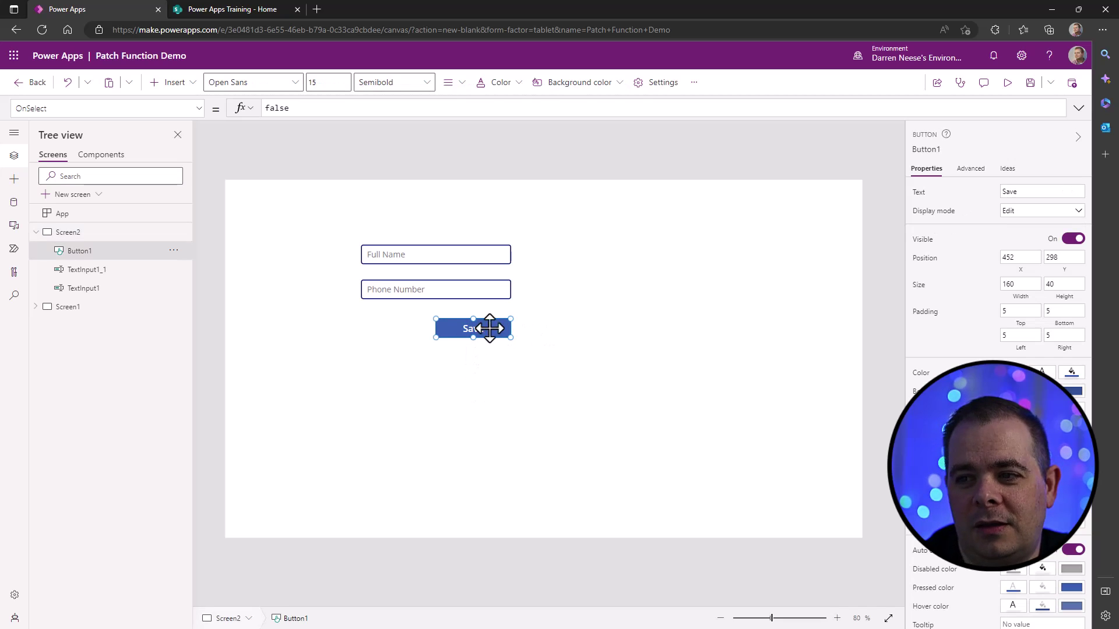
pyautogui.click(486, 353)
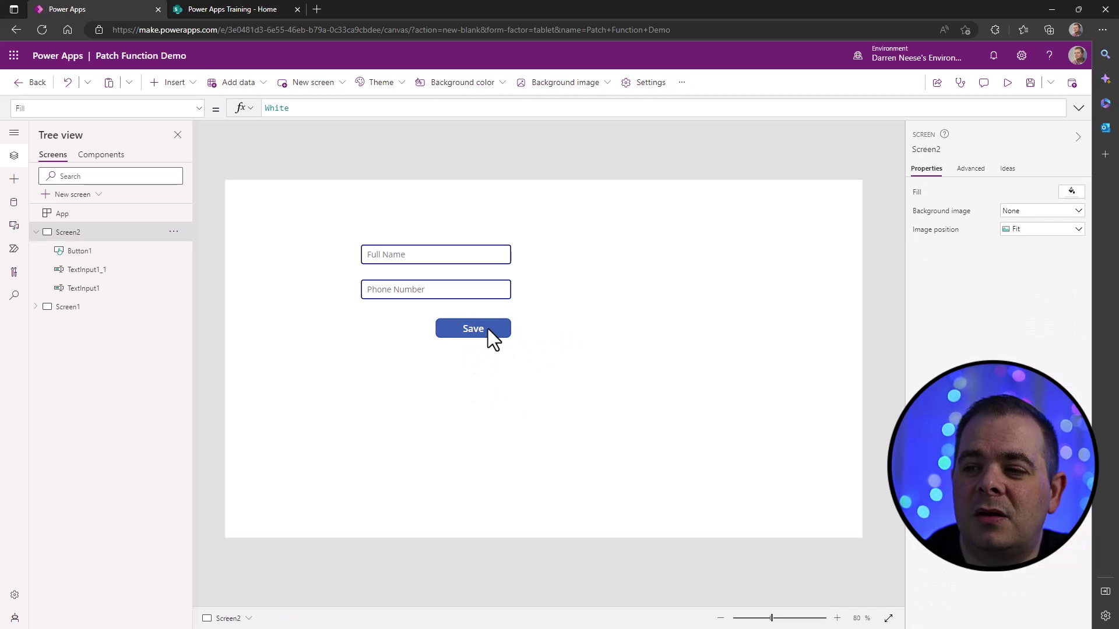
pyautogui.click(488, 329)
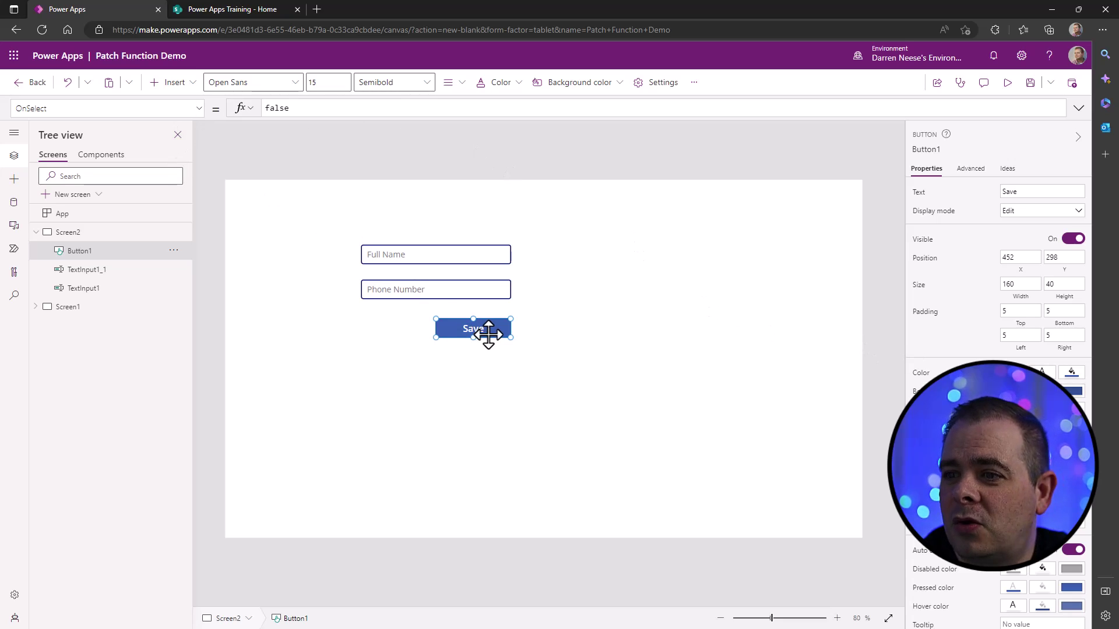
# - Replace the Save button's OnSelect value false with a Patch( call split across lines
pyautogui.click(200, 111)
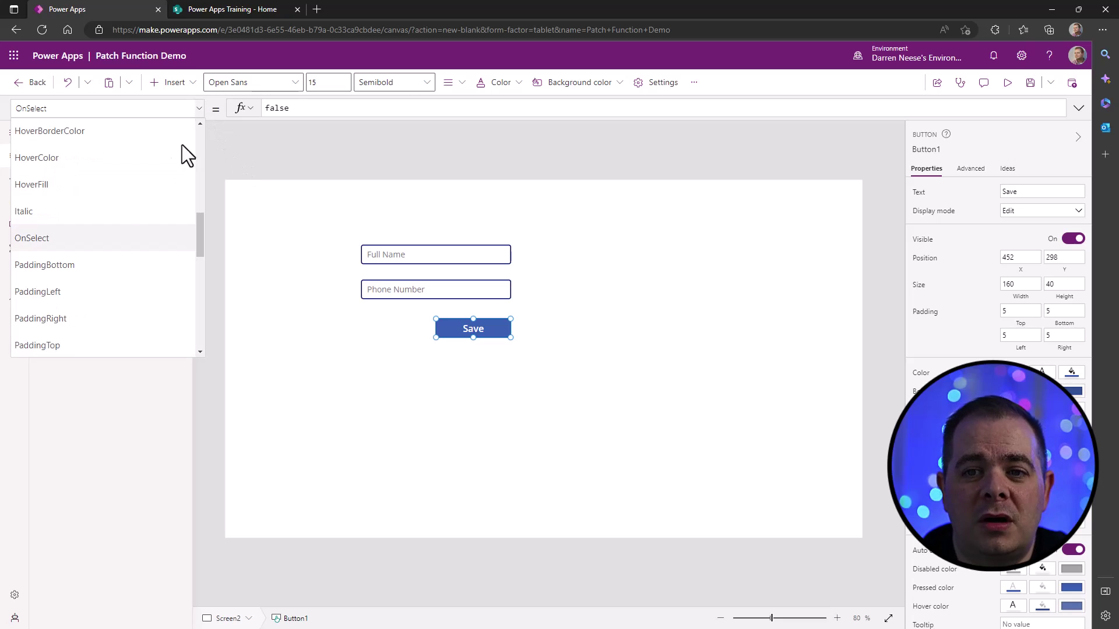
pyautogui.click(76, 247)
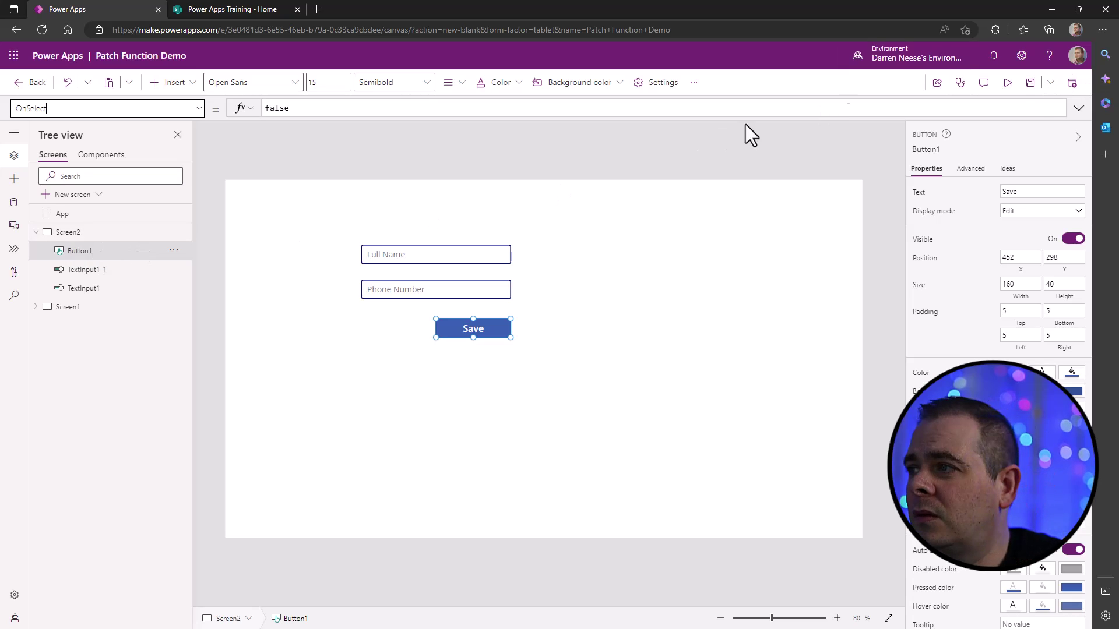
pyautogui.click(1079, 108)
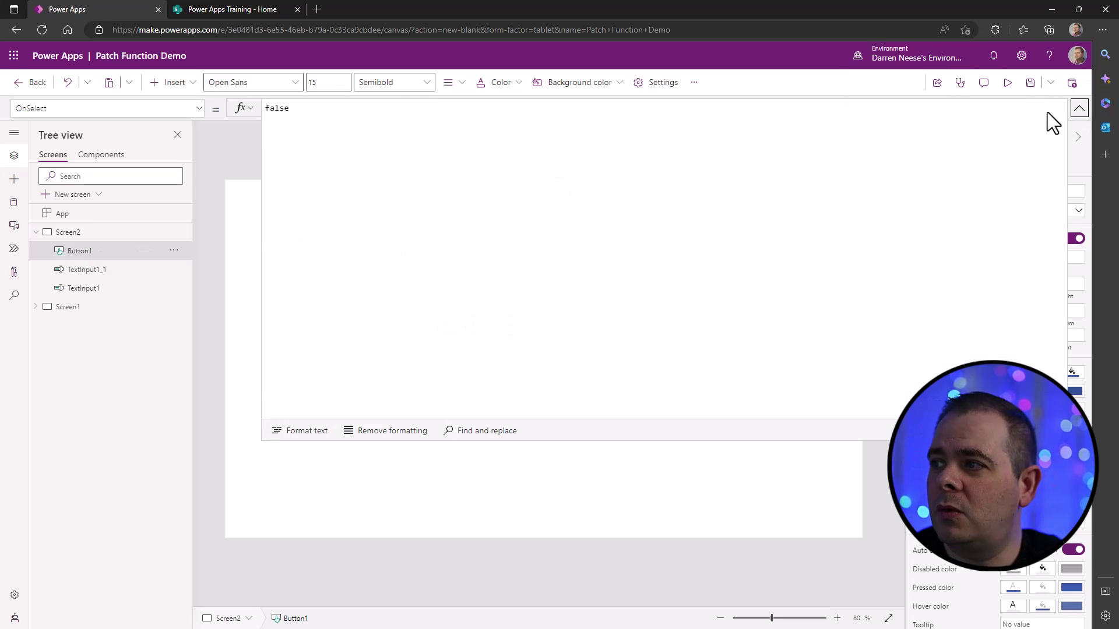
pyautogui.moveTo(715, 443); pyautogui.dragTo(711, 293)
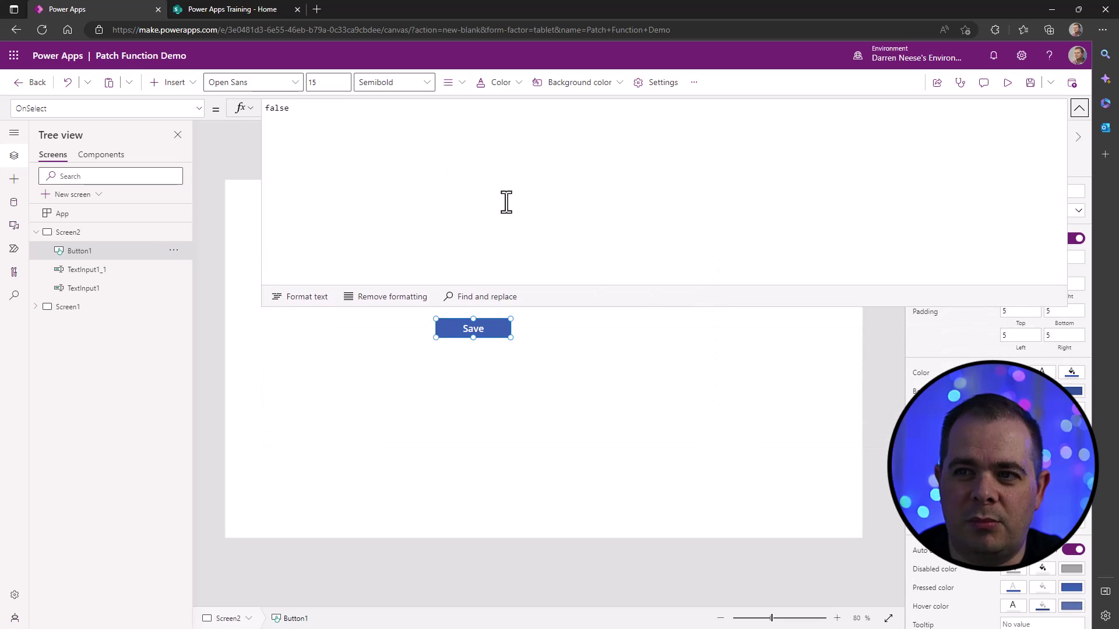
pyautogui.moveTo(387, 116); pyautogui.dragTo(223, 100)
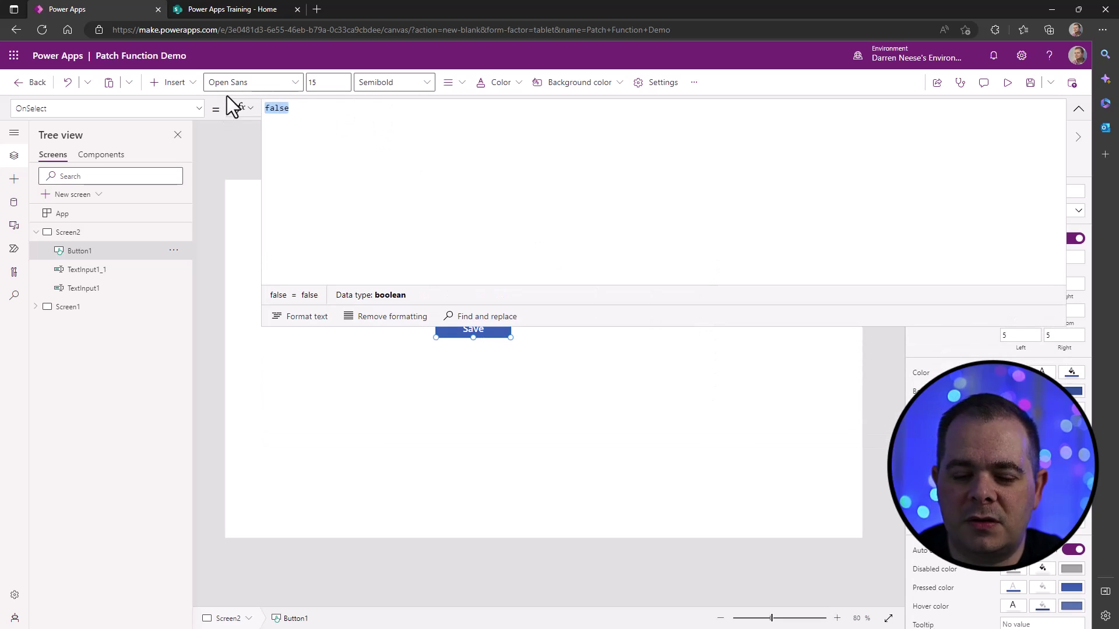
pyautogui.press('BackSpace')
pyautogui.write('Patch(')
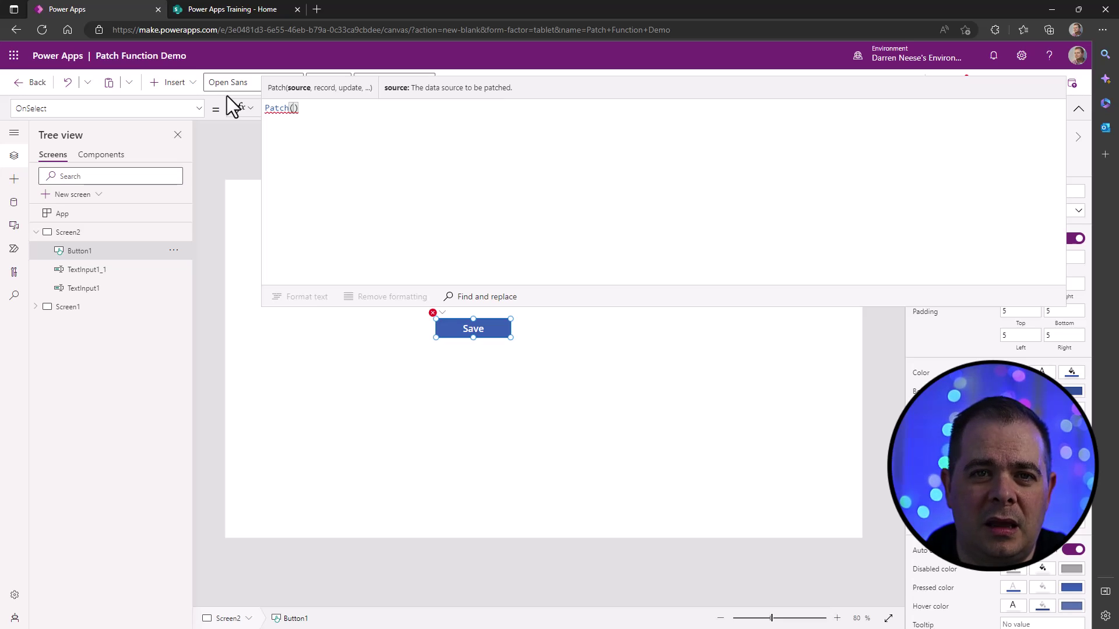
pyautogui.hotkey('shift', 'Return')
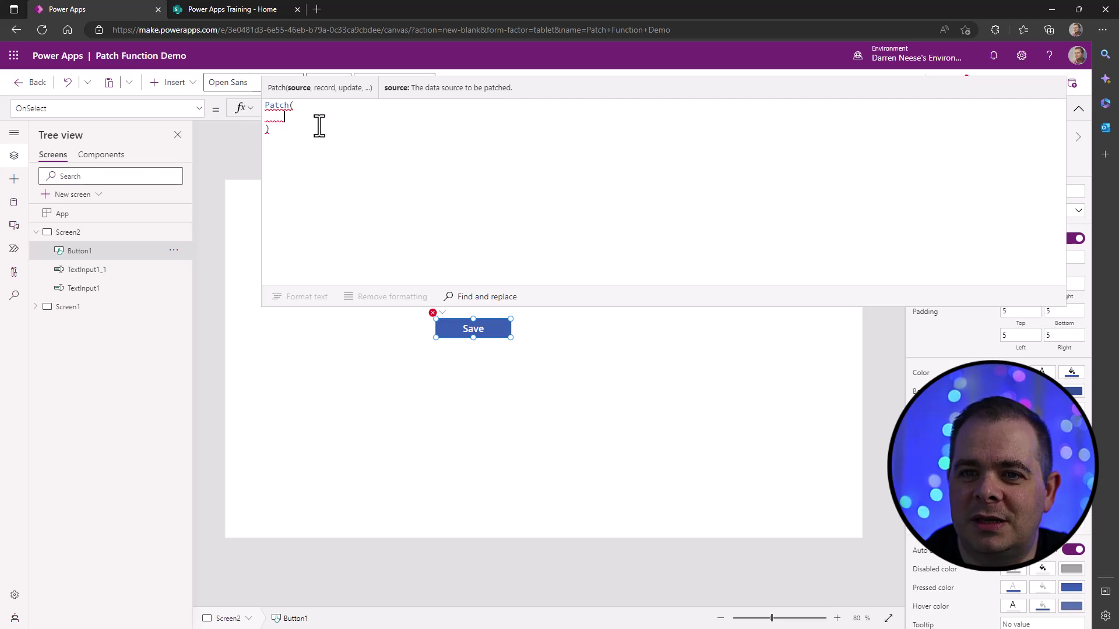
# - Make Customers the Patch data source, with Defaults(), on the next line
pyautogui.click(14, 203)
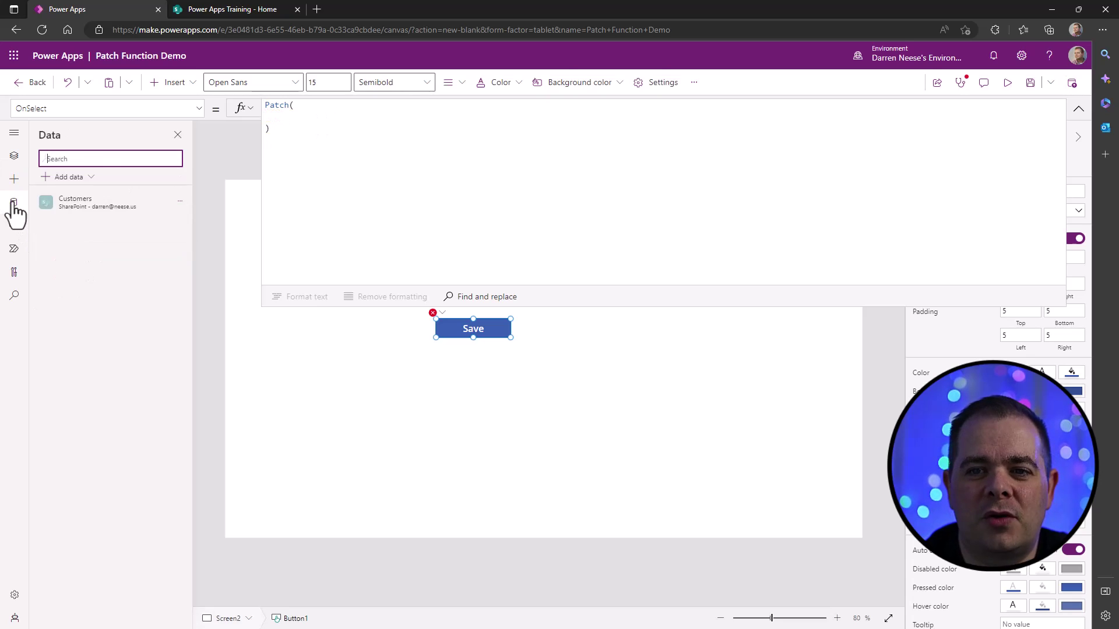
pyautogui.moveTo(58, 211)
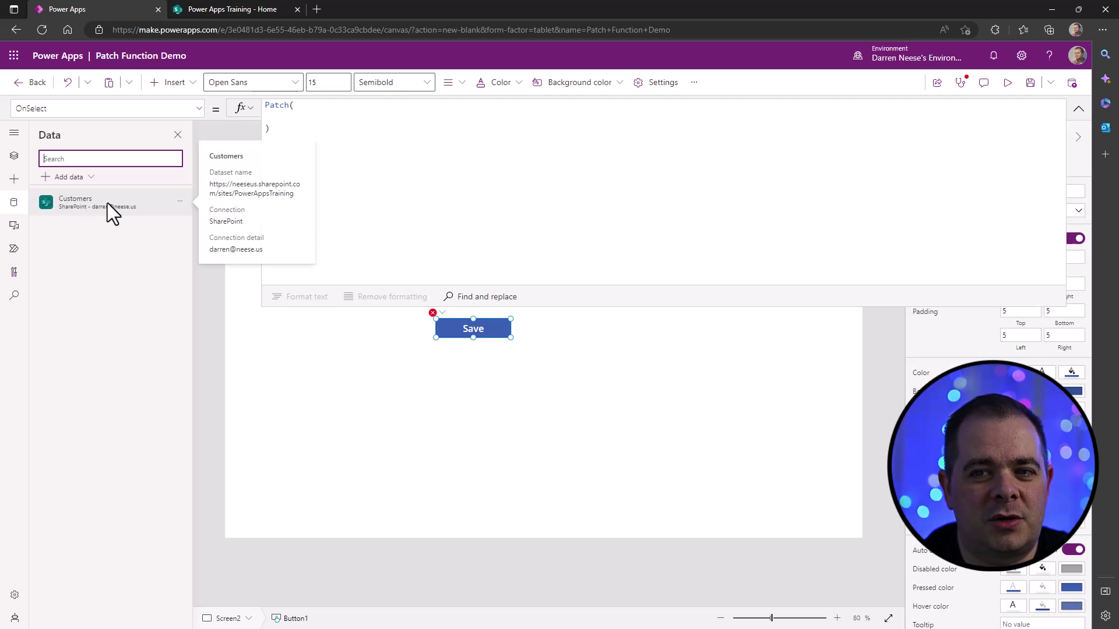
pyautogui.click(14, 155)
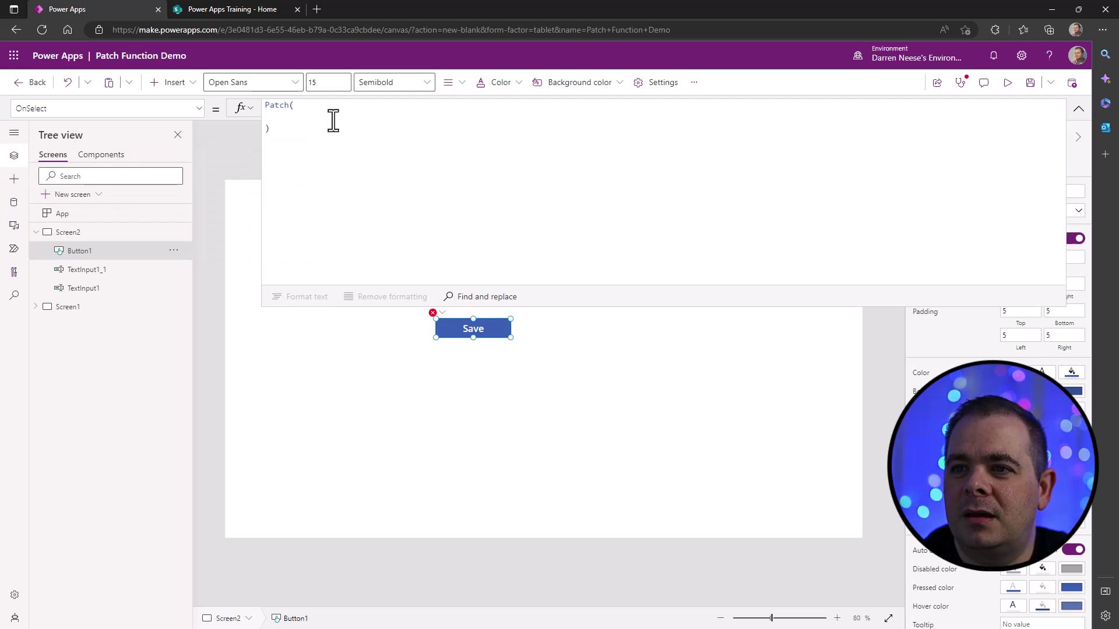
pyautogui.click(333, 121)
pyautogui.write('Customer')
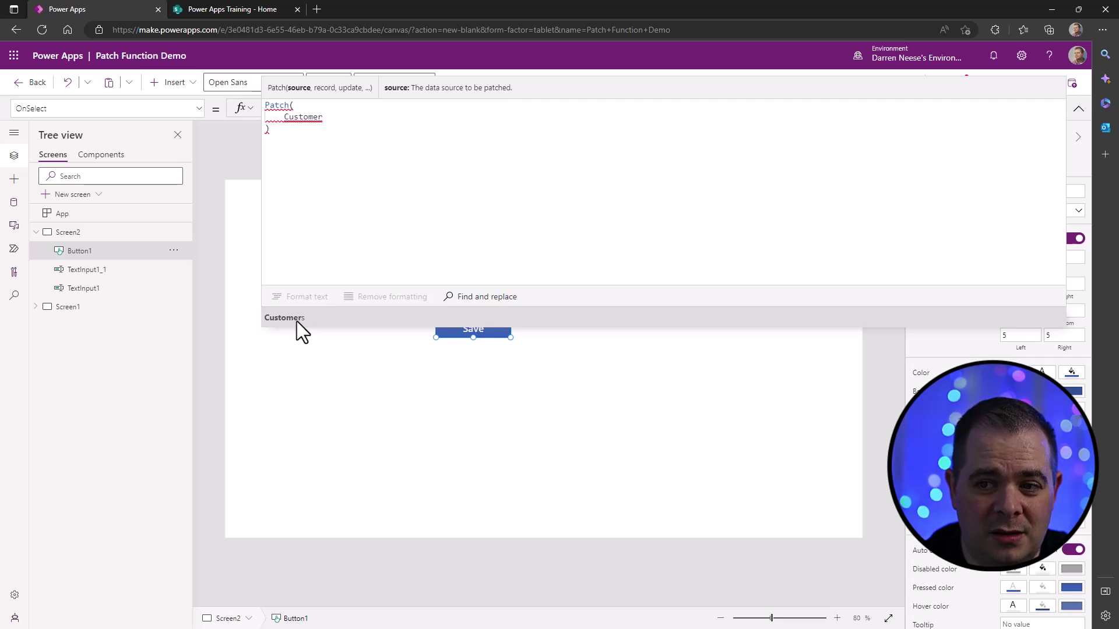
pyautogui.click(297, 321)
pyautogui.write(',')
pyautogui.press('Return')
pyautogui.write('Defaults')
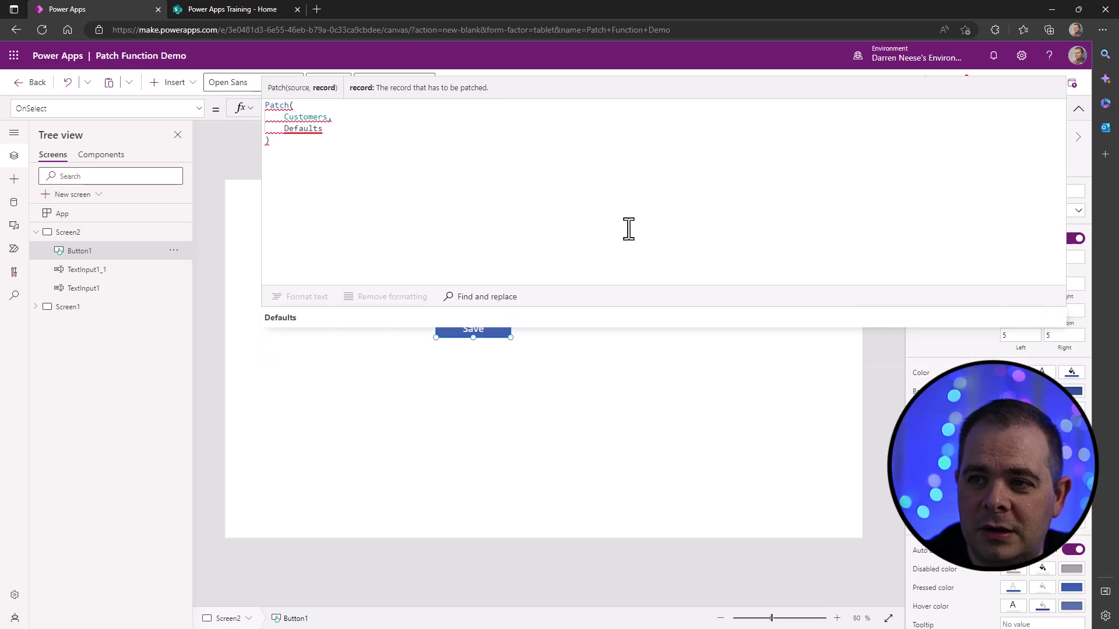
pyautogui.write('()')
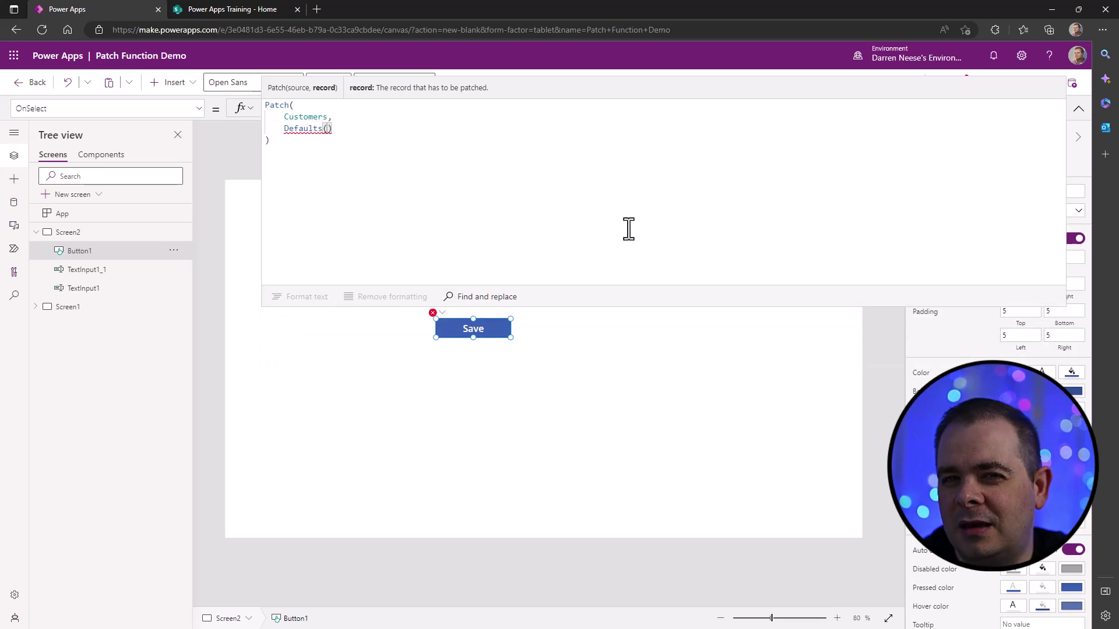
pyautogui.write(',')
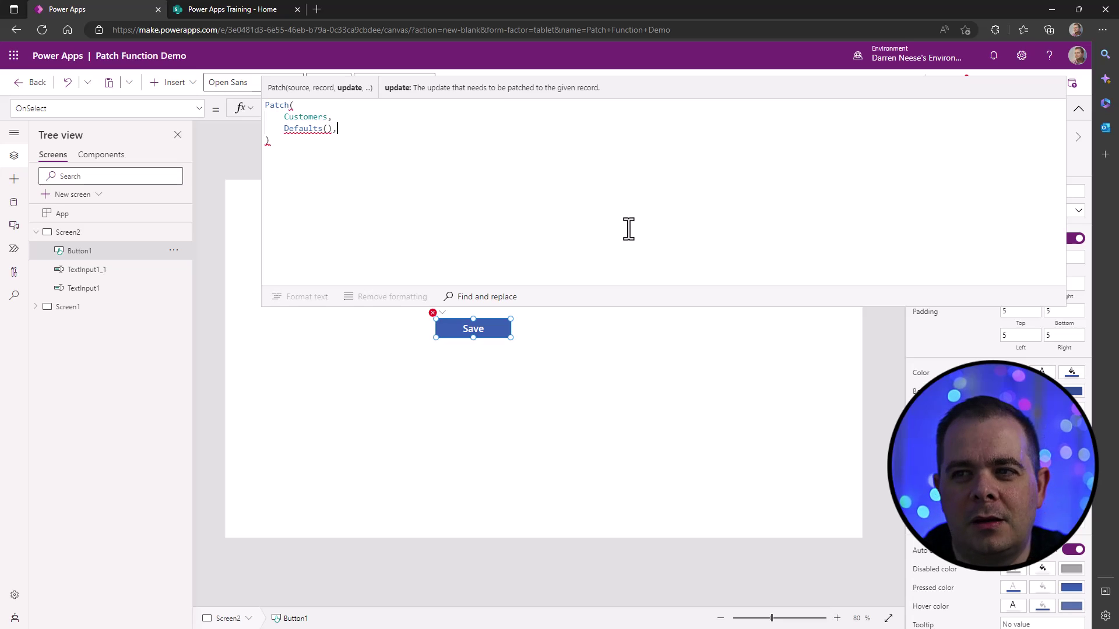
# - Complete Defaults(Customers) and open the update record with an unfinished Title: field
pyautogui.press('Left')
pyautogui.press('Left')
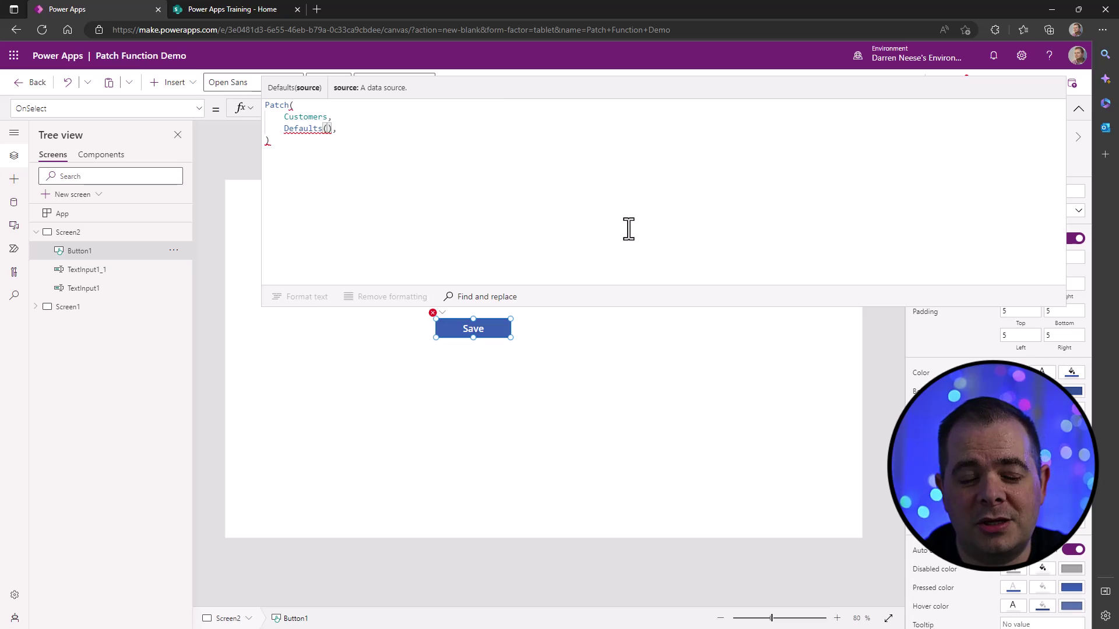
pyautogui.write('Customers')
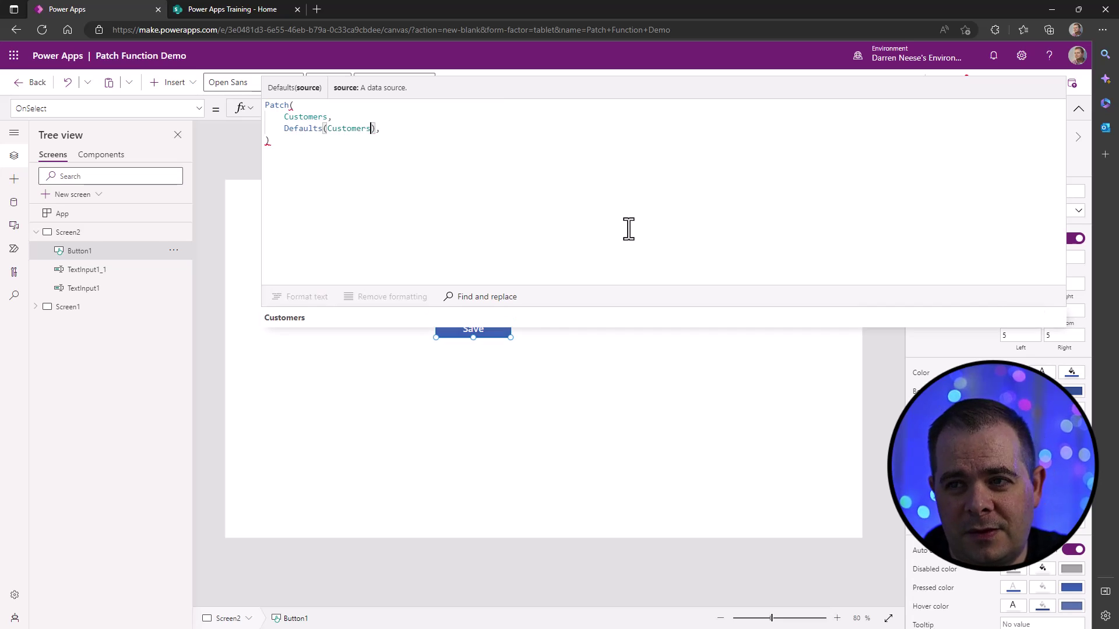
pyautogui.press('Right')
pyautogui.press('Right')
pyautogui.hotkey('shift', 'Return')
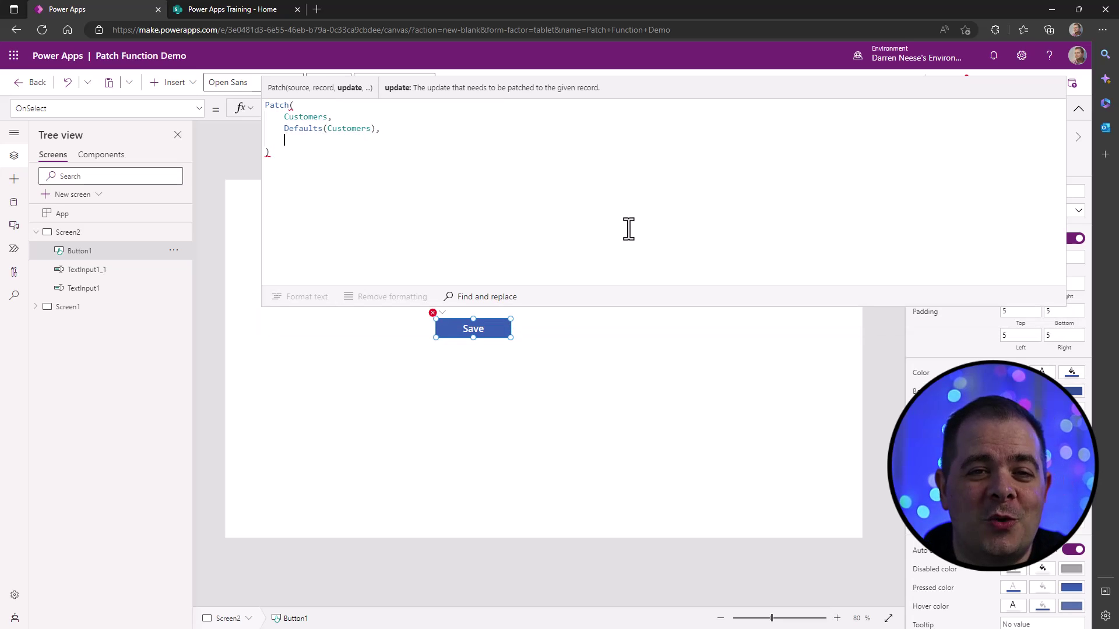
pyautogui.write('{')
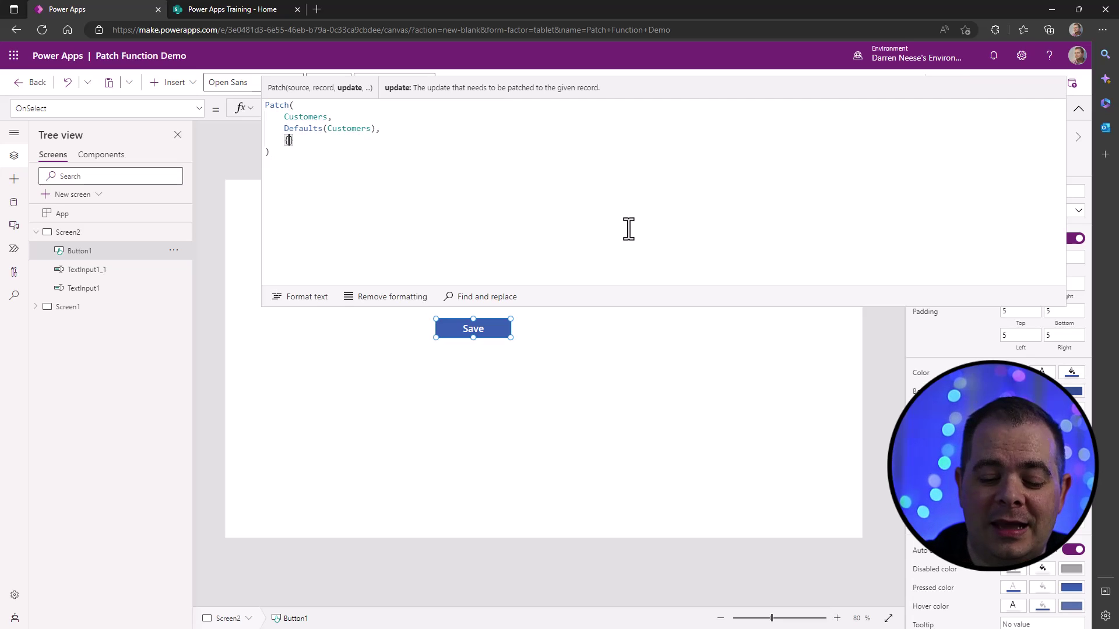
pyautogui.hotkey('shift', 'Return')
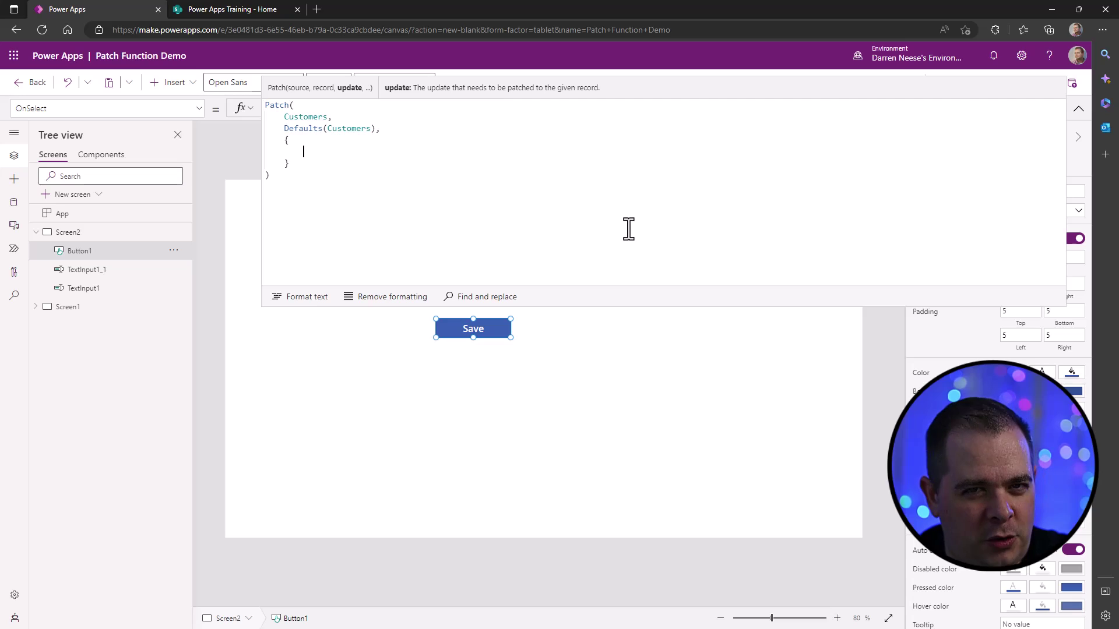
pyautogui.write('Title')
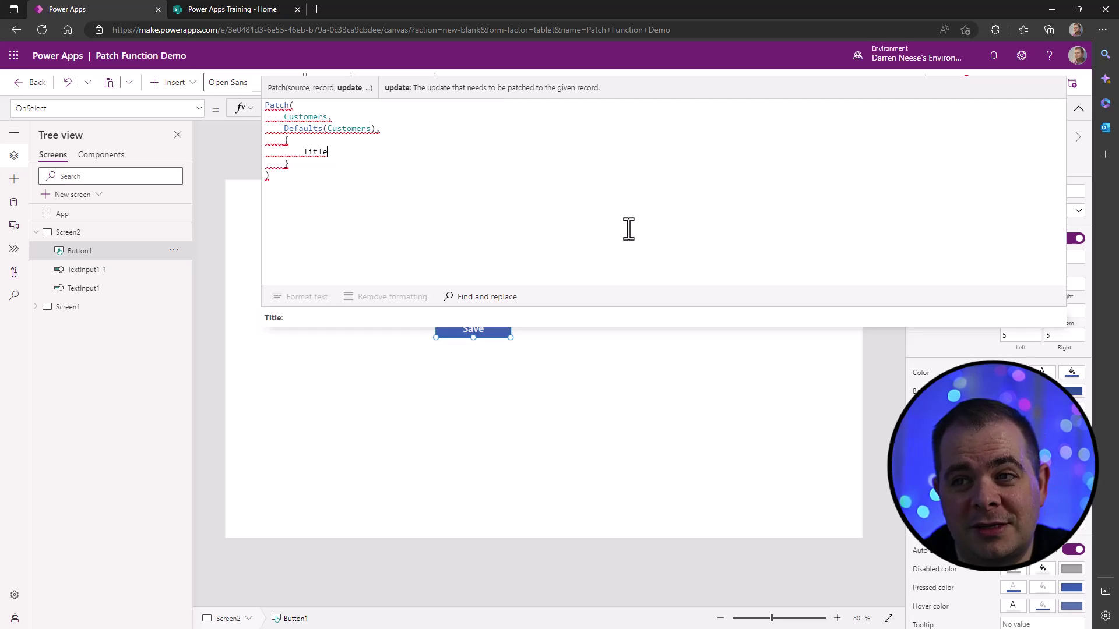
pyautogui.write(':')
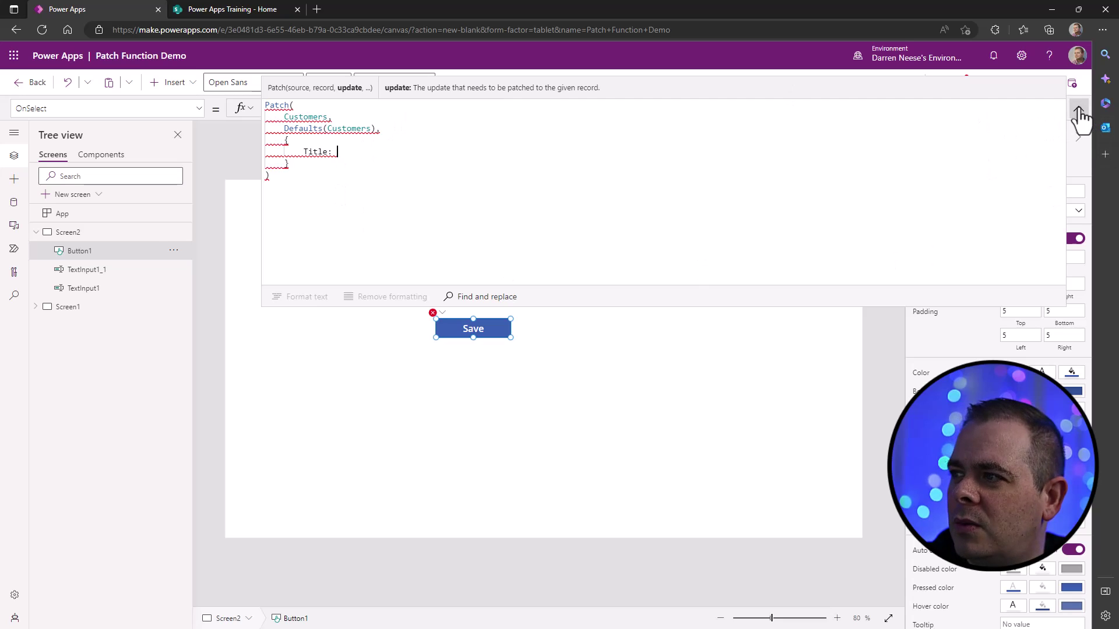
# - Collapse the formula bar and rename the Full Name text input to txtFullName
pyautogui.click(1079, 109)
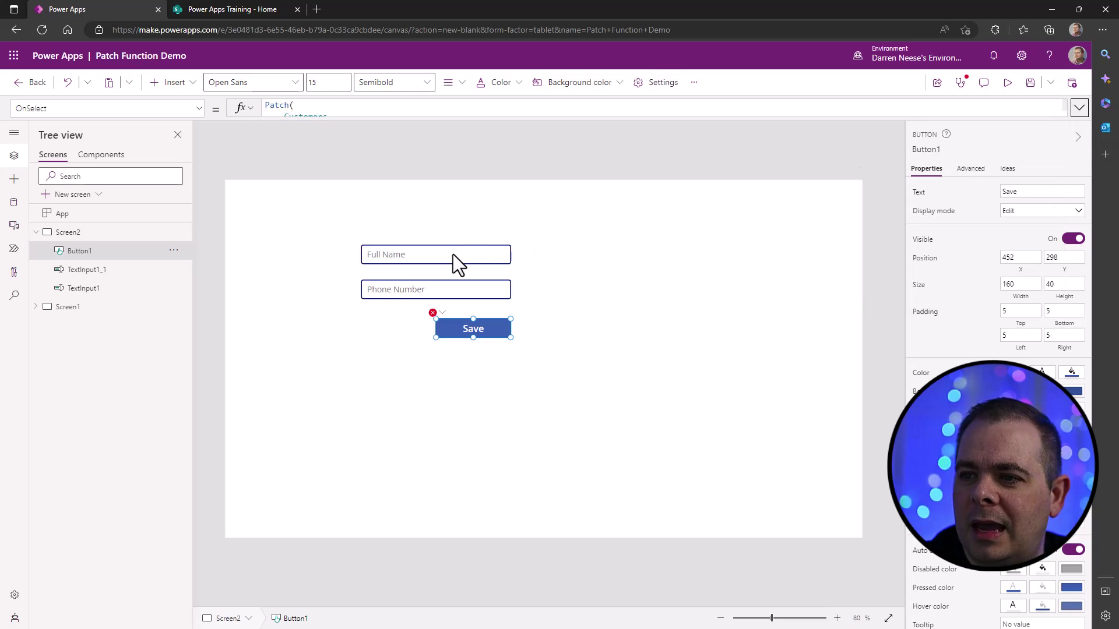
pyautogui.click(453, 255)
pyautogui.click(450, 291)
pyautogui.click(453, 255)
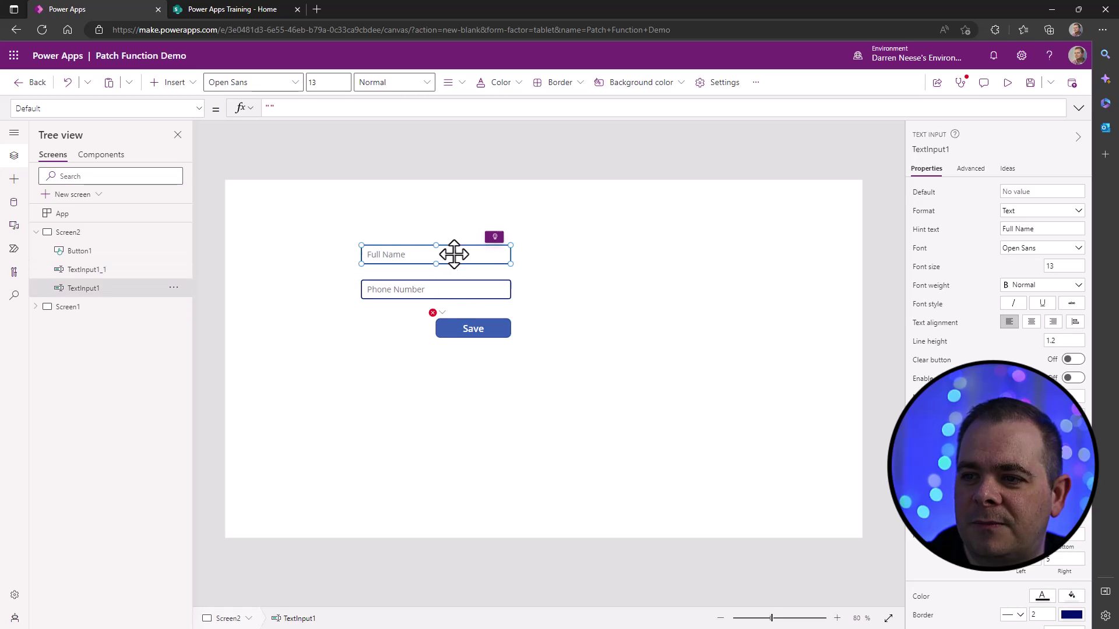
pyautogui.click(938, 151)
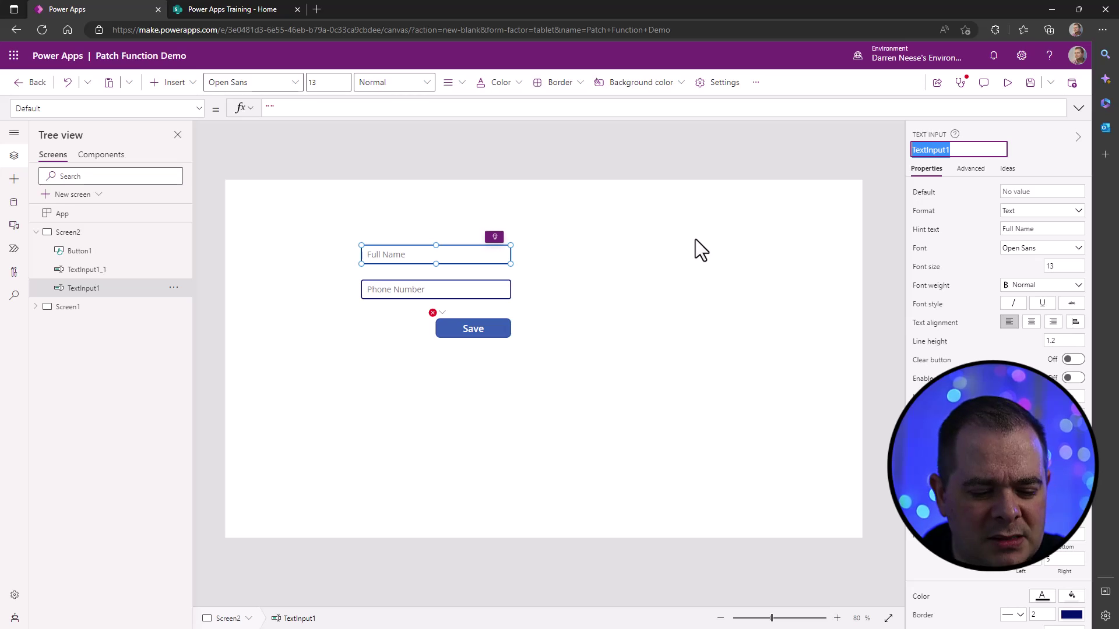
pyautogui.write('txtFullName')
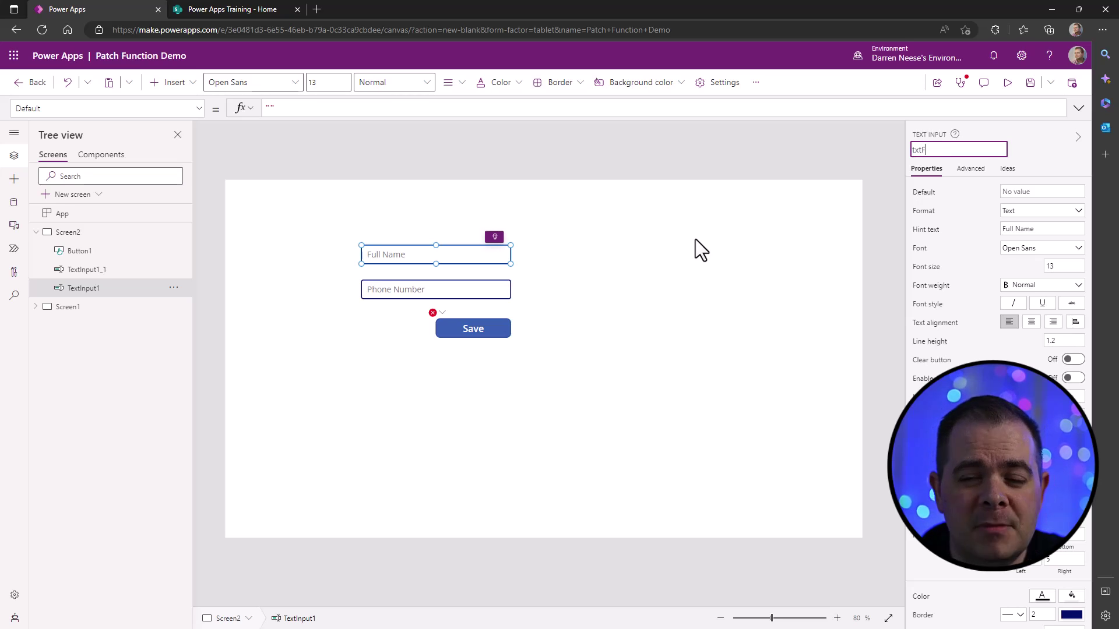
pyautogui.press('Return')
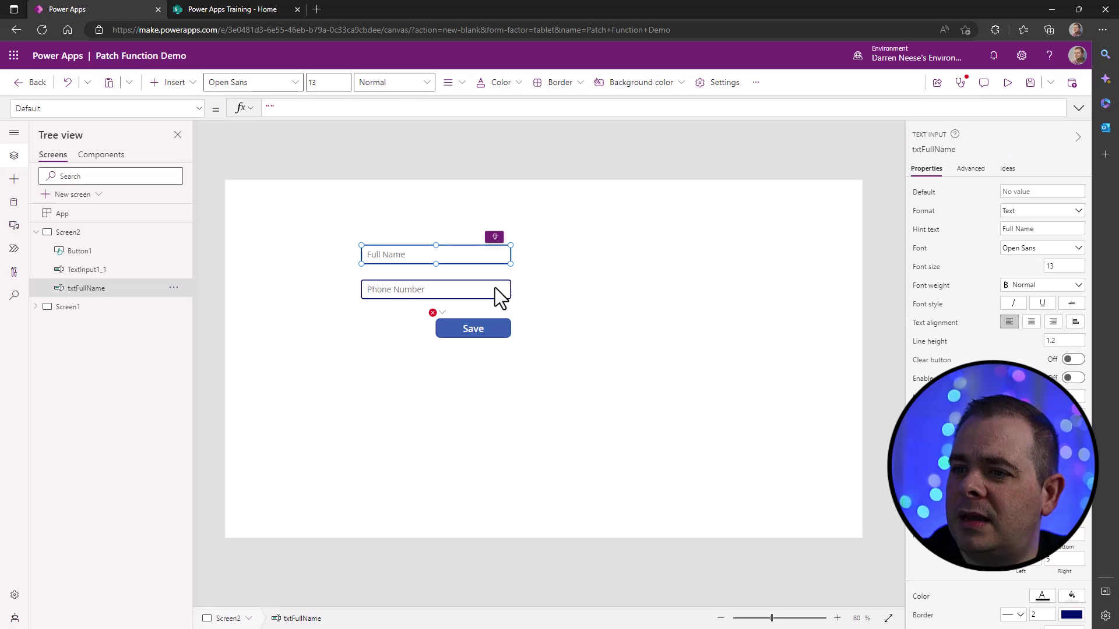
# - Rename the Phone Number text input to txtPhoneNumber, then select the Save button
pyautogui.click(488, 288)
pyautogui.click(936, 151)
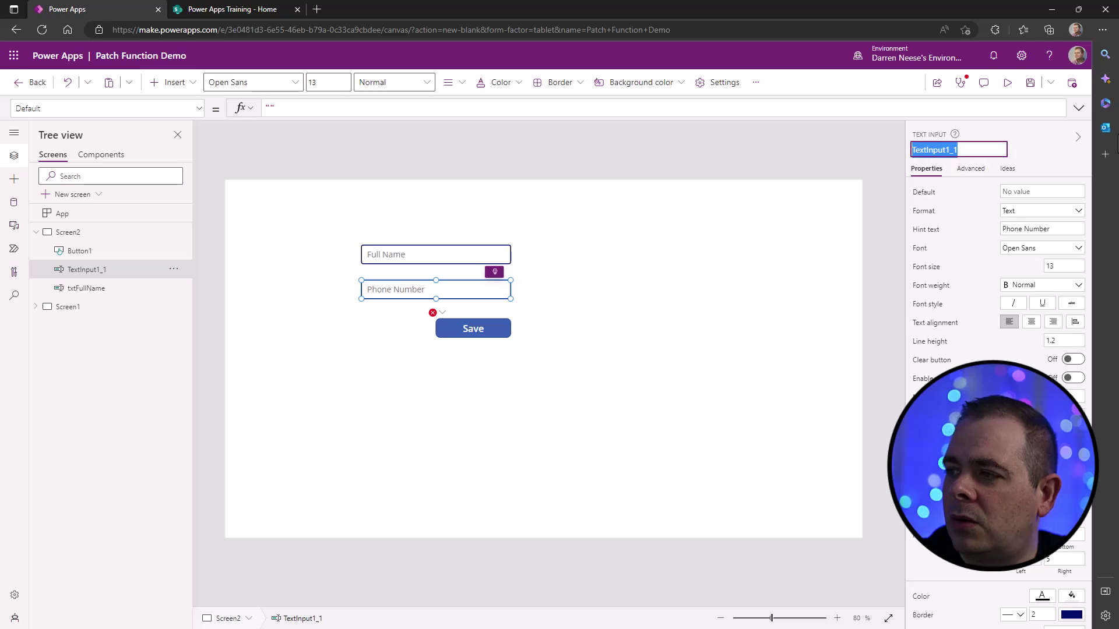
pyautogui.write('txt')
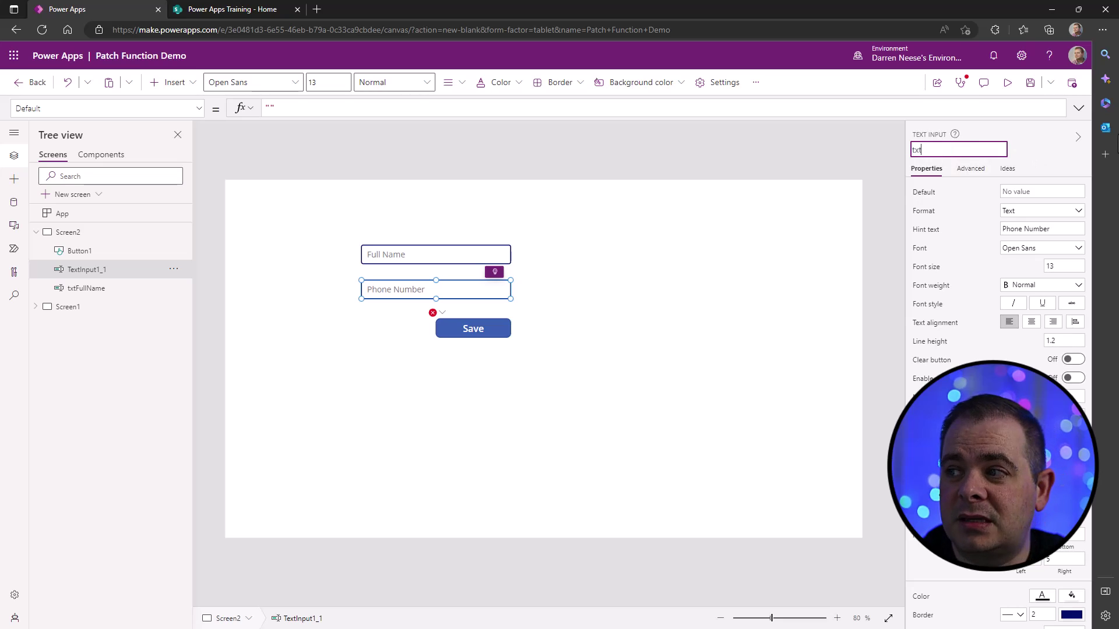
pyautogui.write('PhoneNumber')
pyautogui.press('Return')
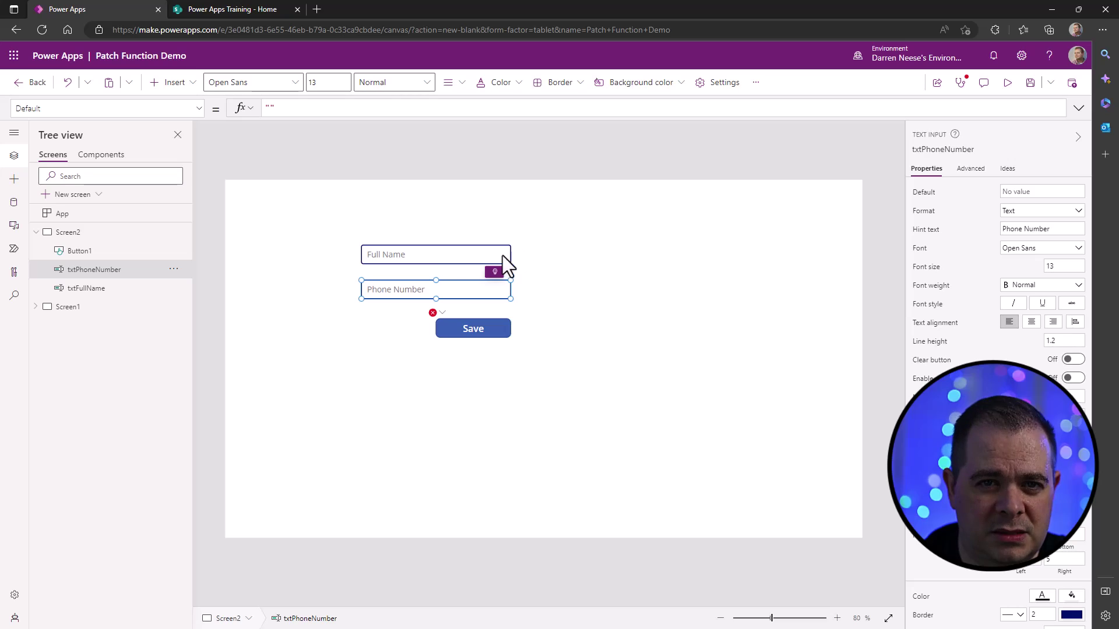
pyautogui.click(458, 328)
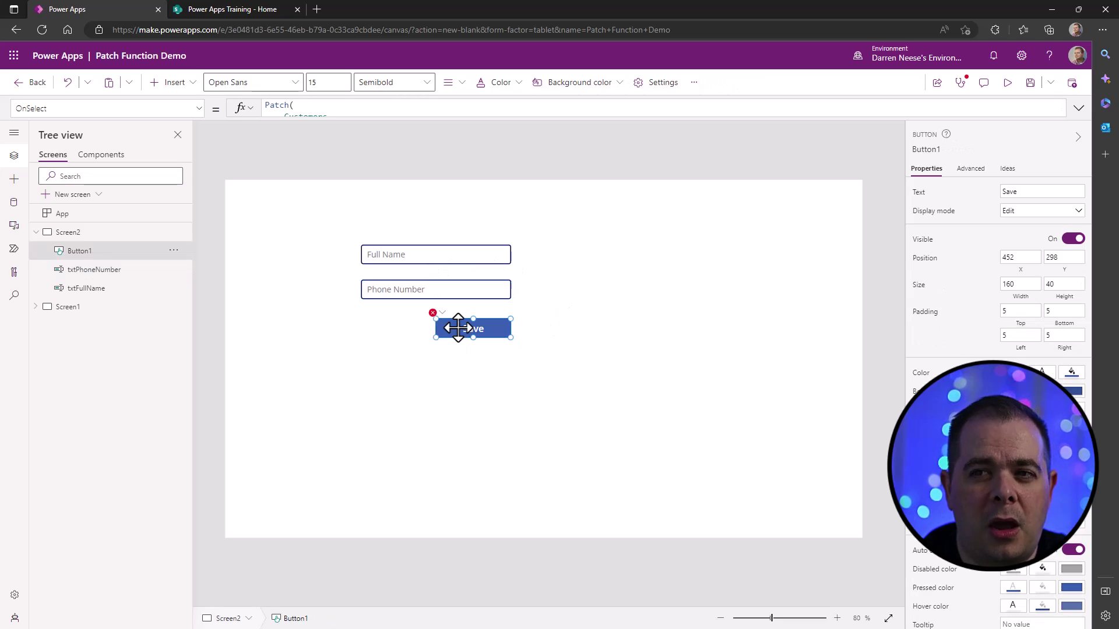
# - Set Title to txtFullName.Text in the Patch record
pyautogui.click(1078, 108)
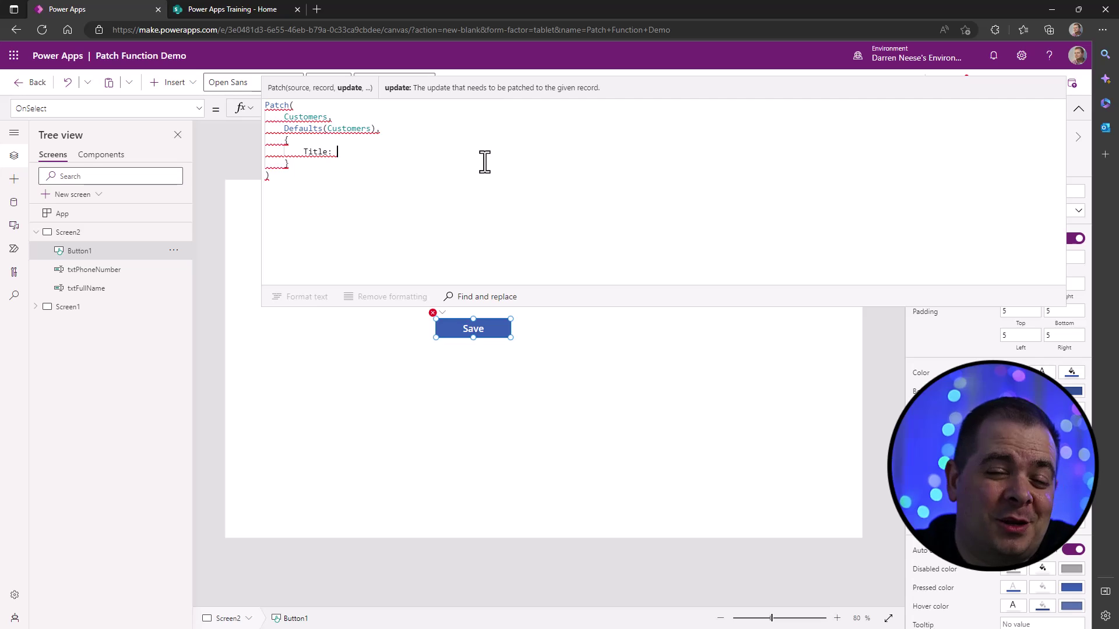
pyautogui.write('txt')
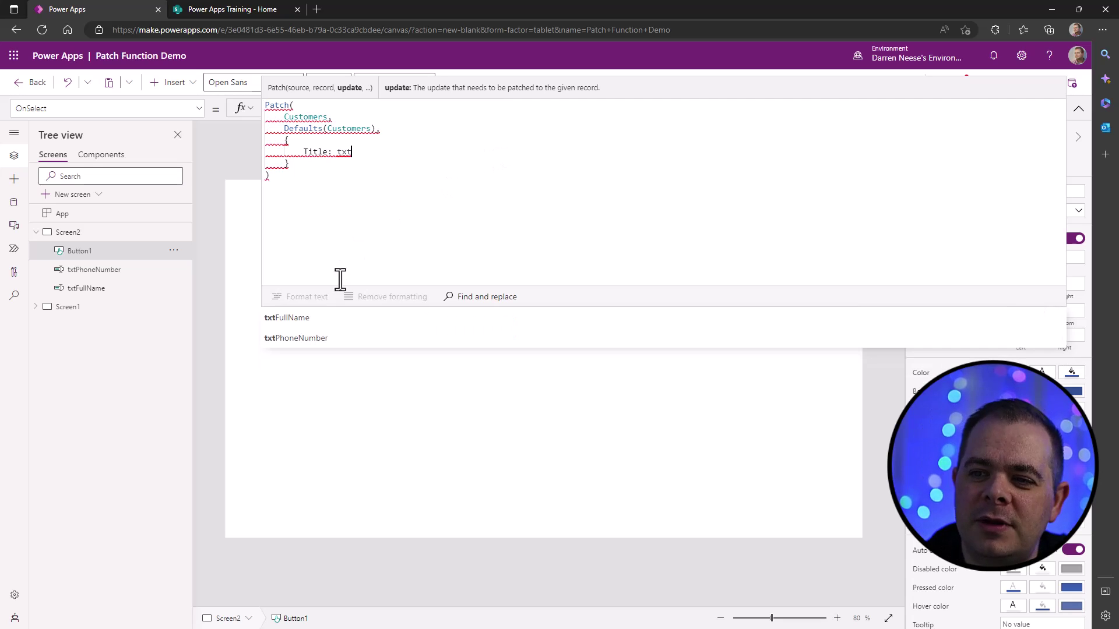
pyautogui.click(320, 316)
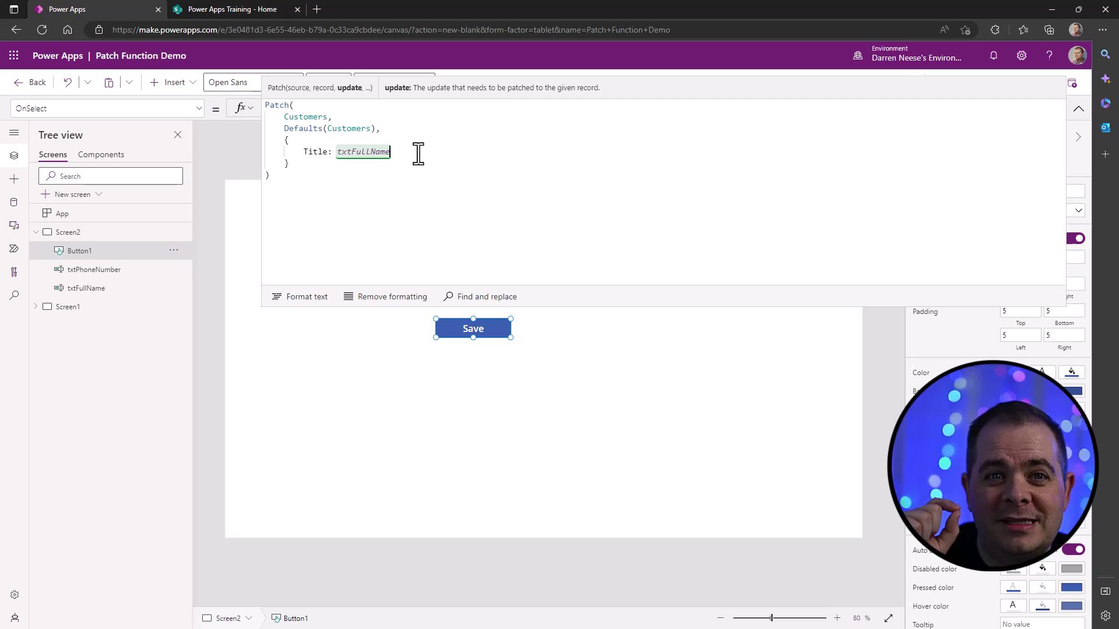
pyautogui.write('.Text')
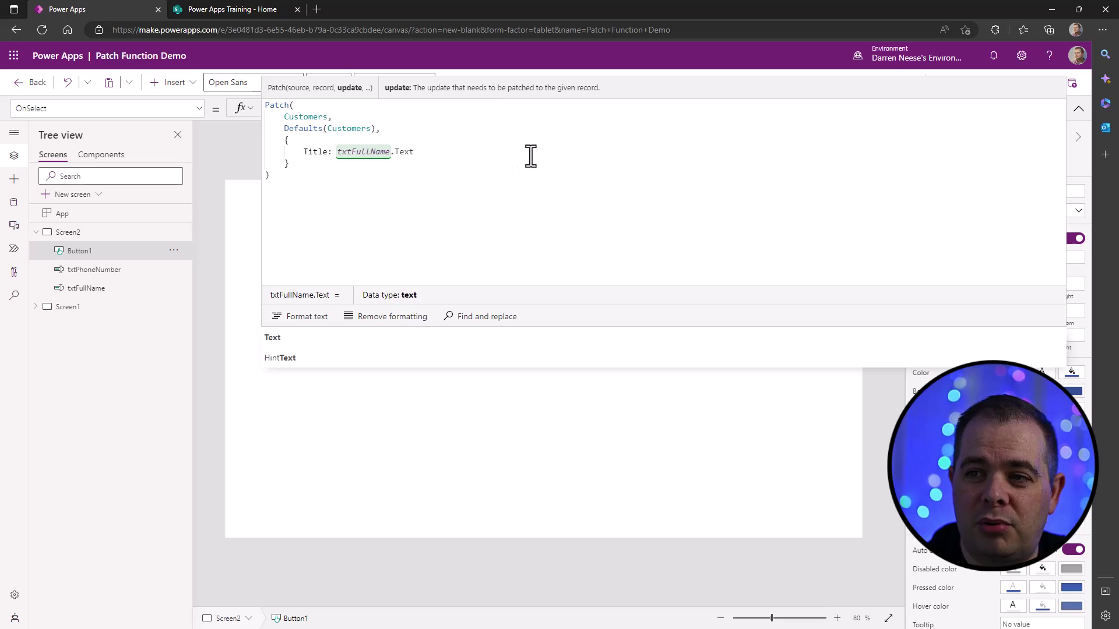
pyautogui.write(',')
pyautogui.hotkey('shift', 'Return')
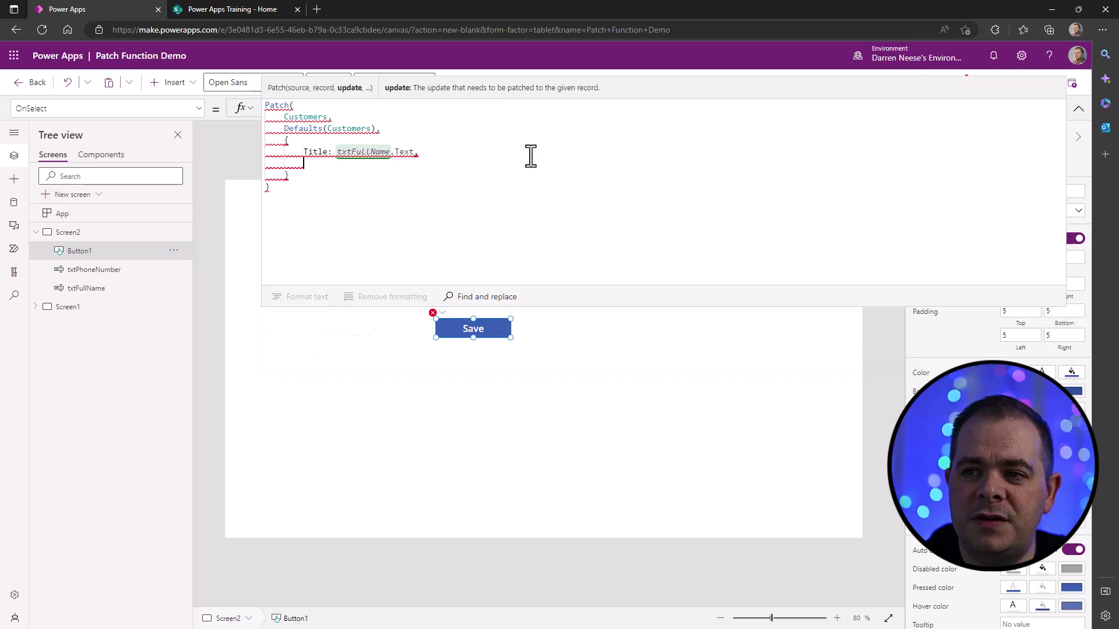
# - Add PhoneNumber: txtPhoneNumber.Text to the record and collapse the formula bar
pyautogui.write('P')
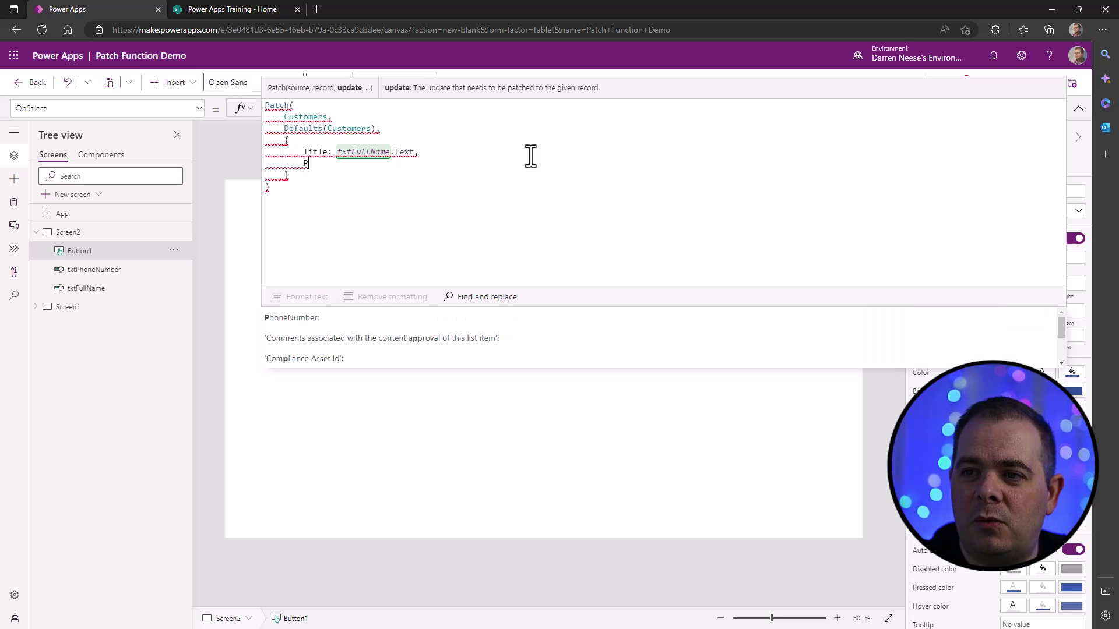
pyautogui.write('h')
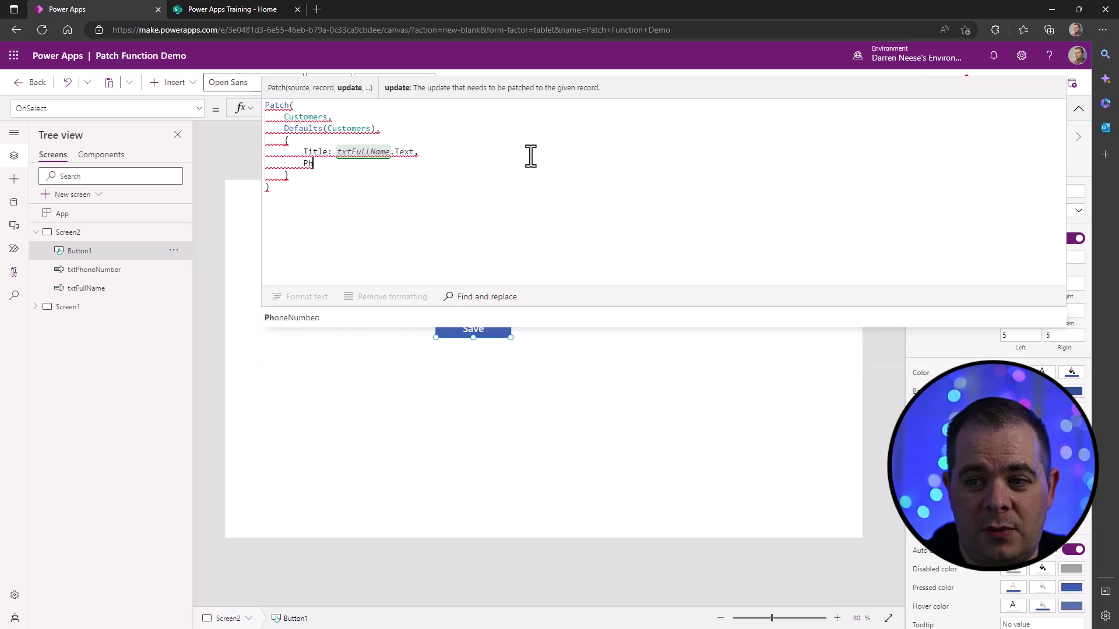
pyautogui.press('Tab')
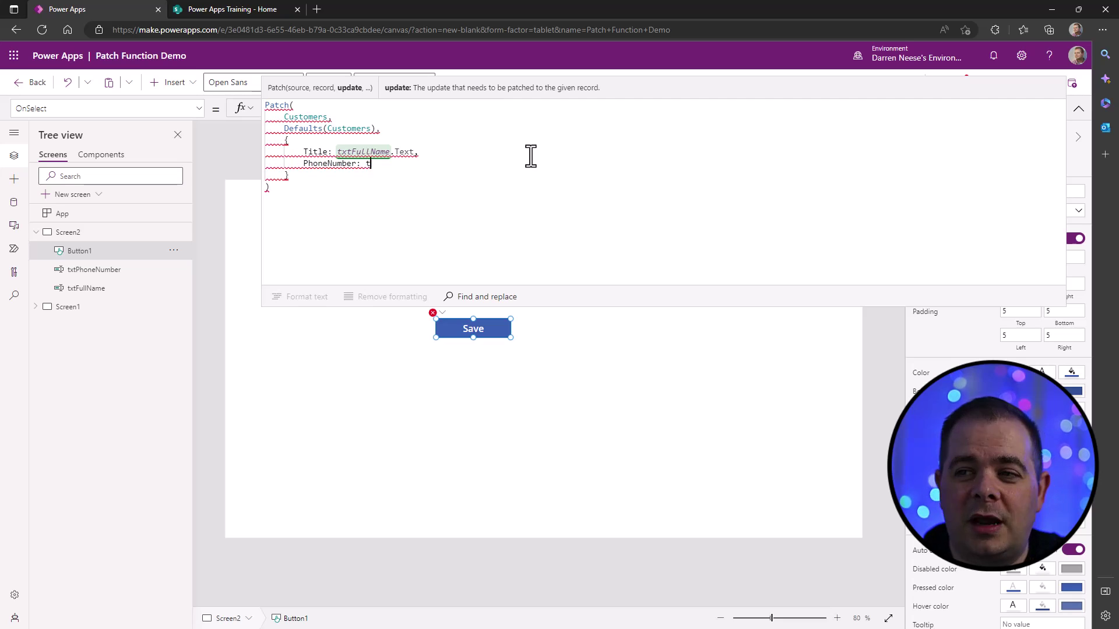
pyautogui.write('txt')
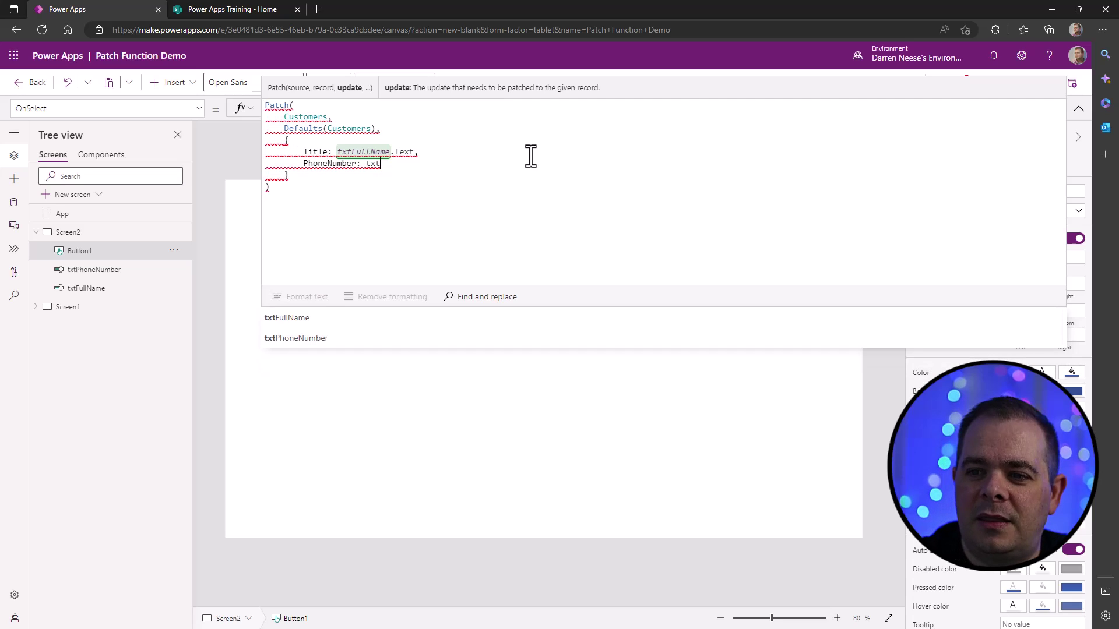
pyautogui.click(299, 334)
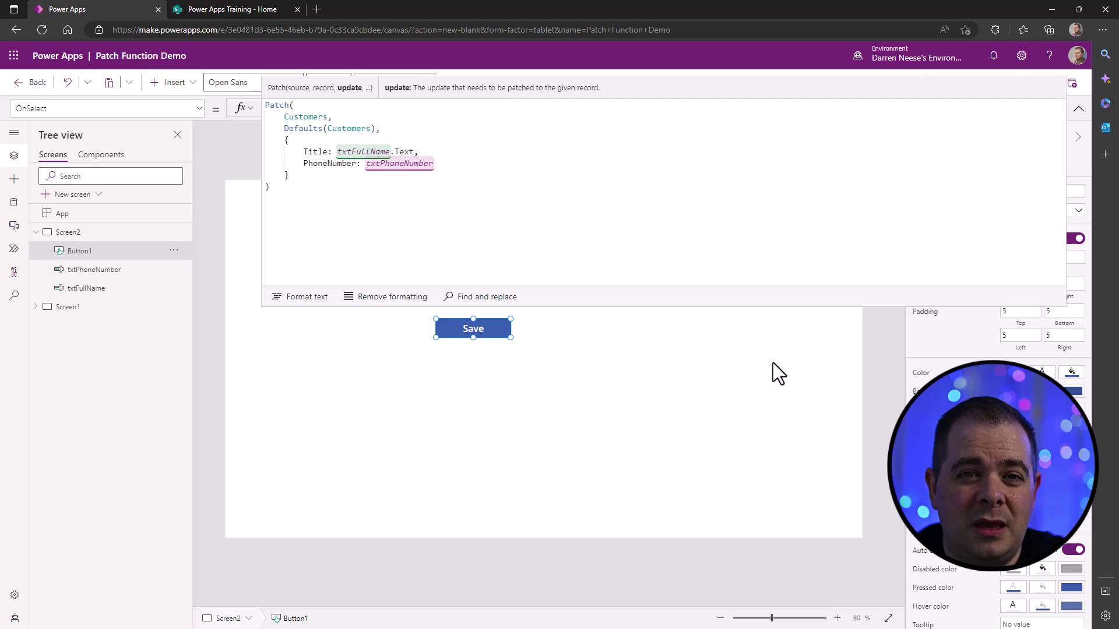
pyautogui.write('.Te')
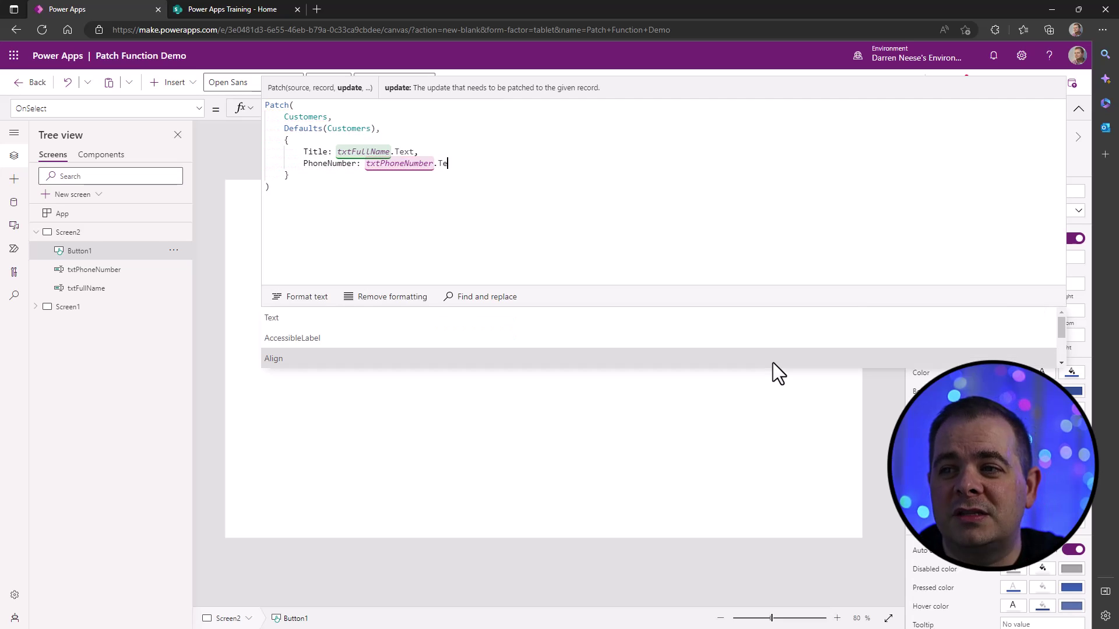
pyautogui.write('xt')
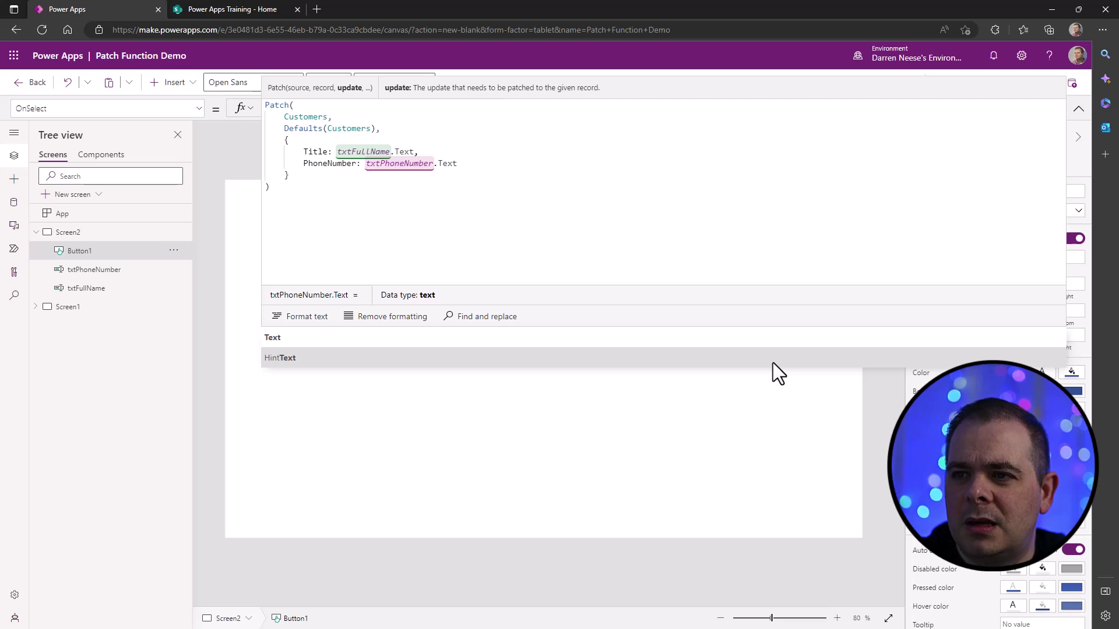
pyautogui.click(655, 191)
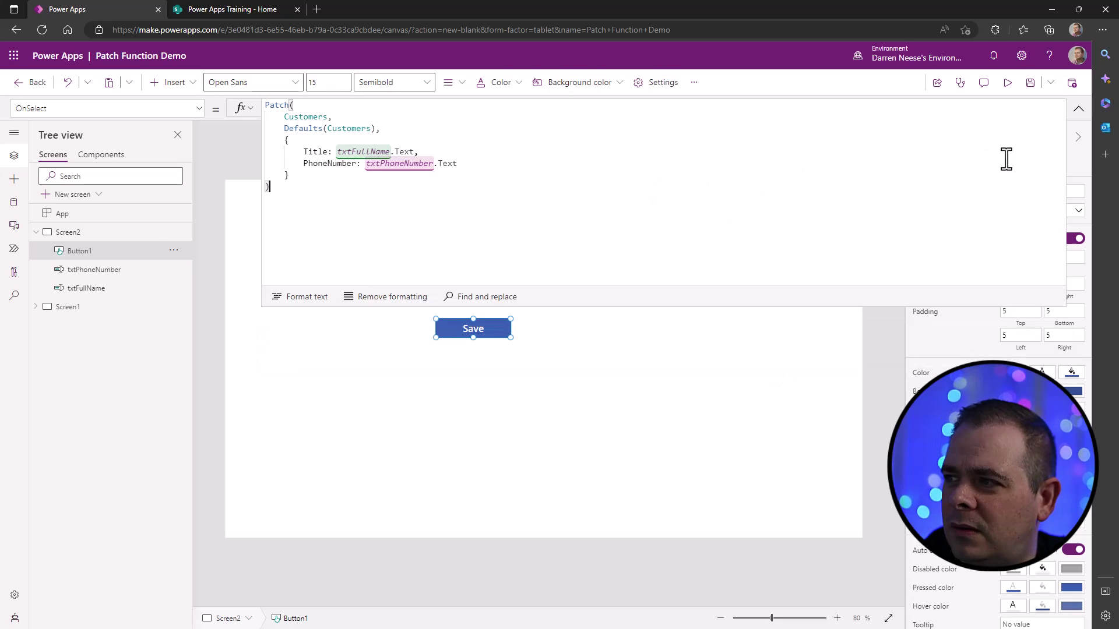
pyautogui.click(1078, 109)
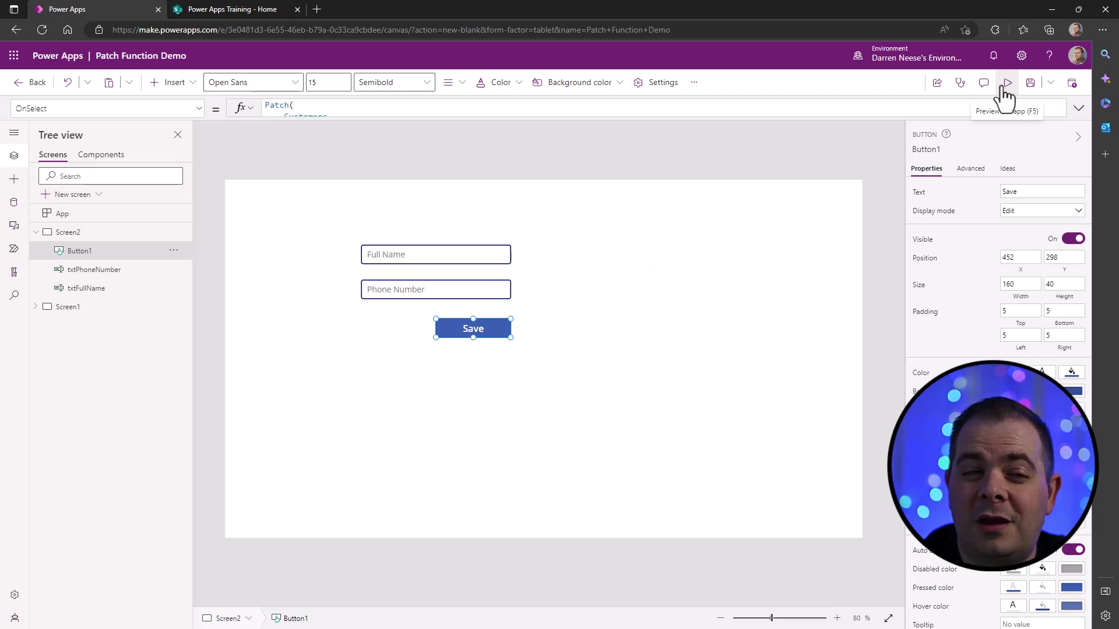
# - In preview, enter a customer's full name and phone number and save them
pyautogui.click(1006, 86)
pyautogui.click(448, 195)
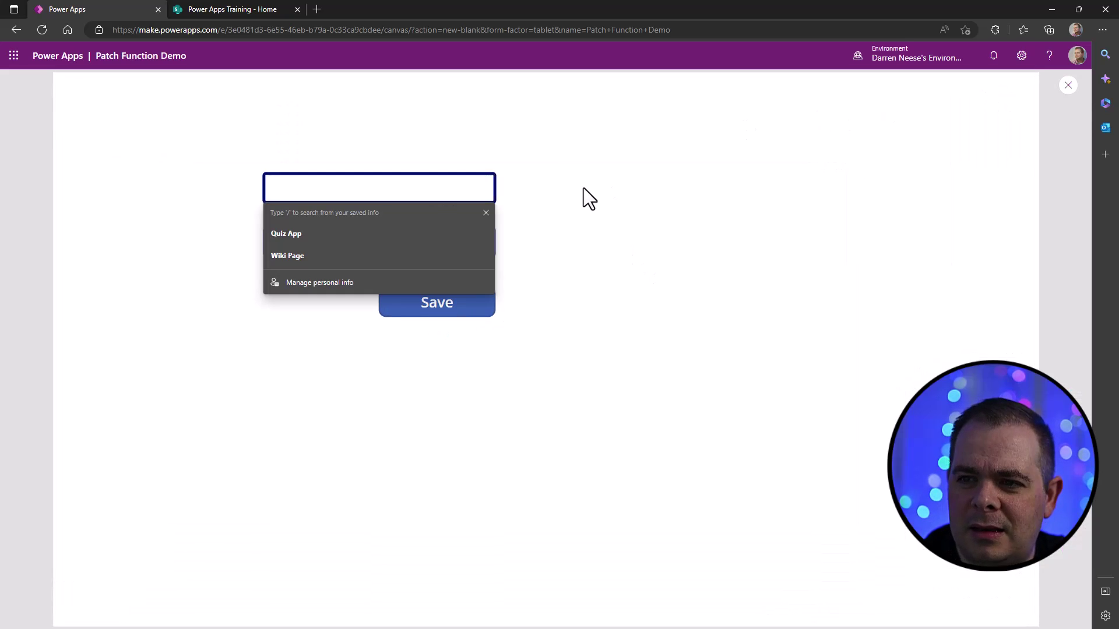
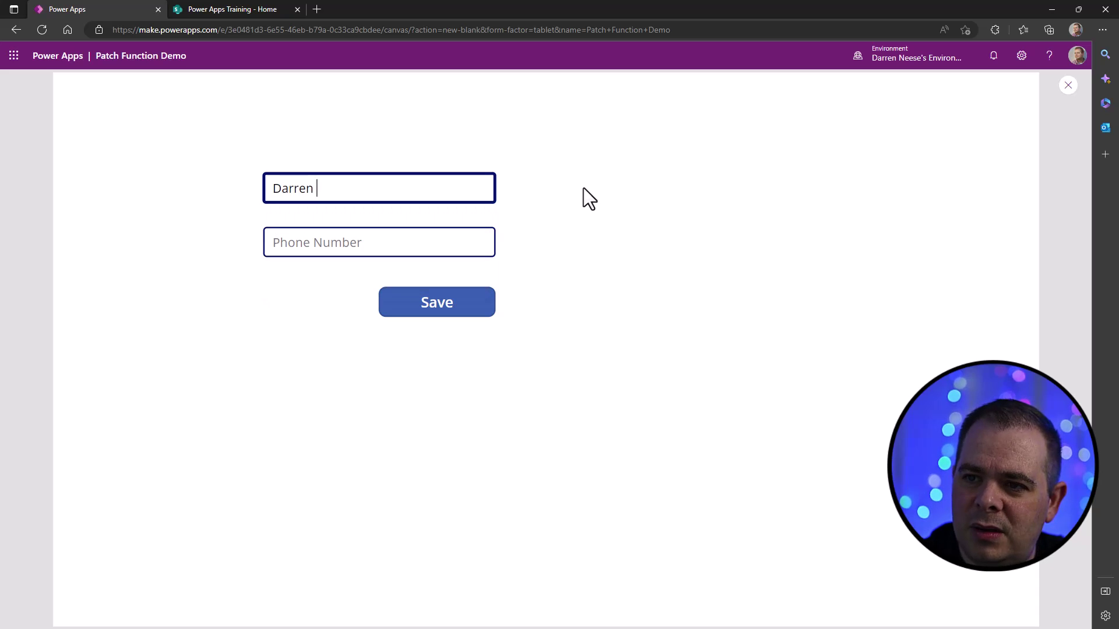
pyautogui.press('Tab')
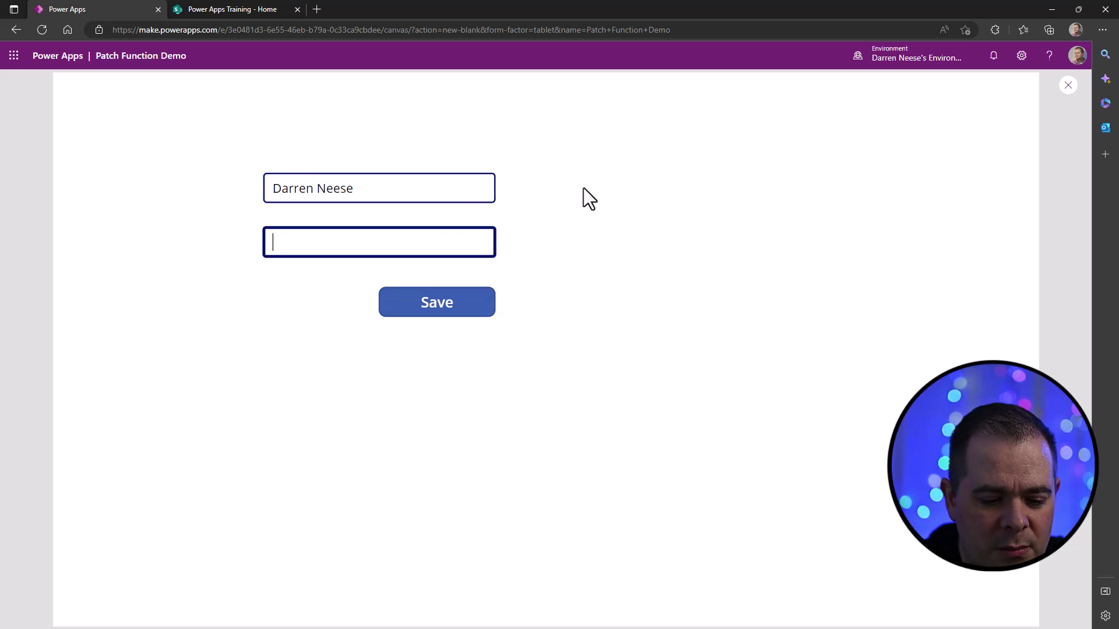
pyautogui.write('(')
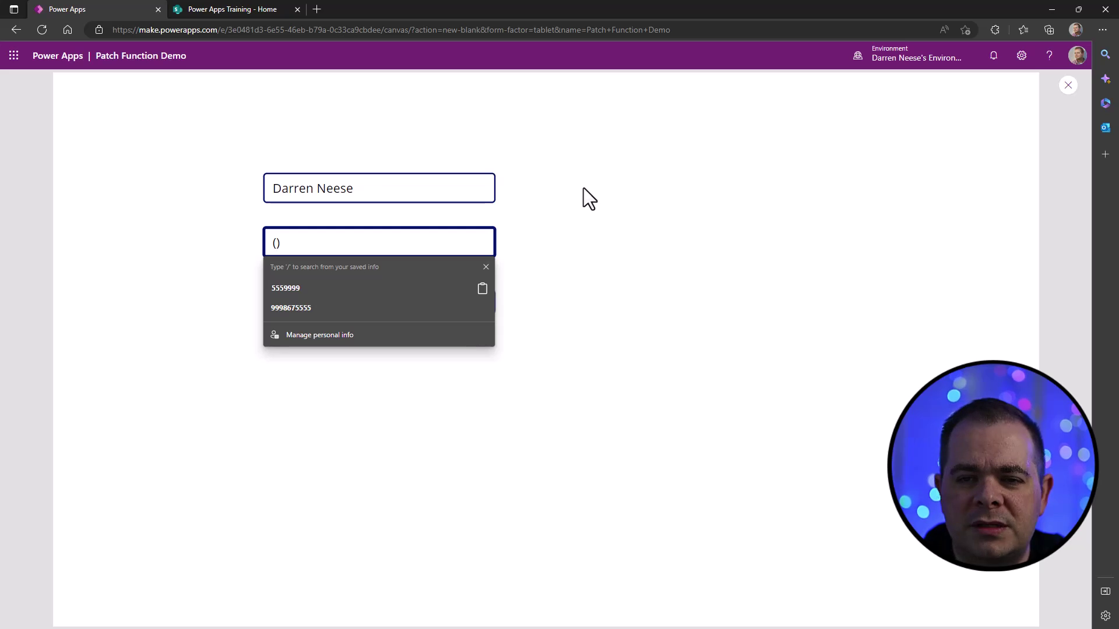
pyautogui.write('800) 555-1234')
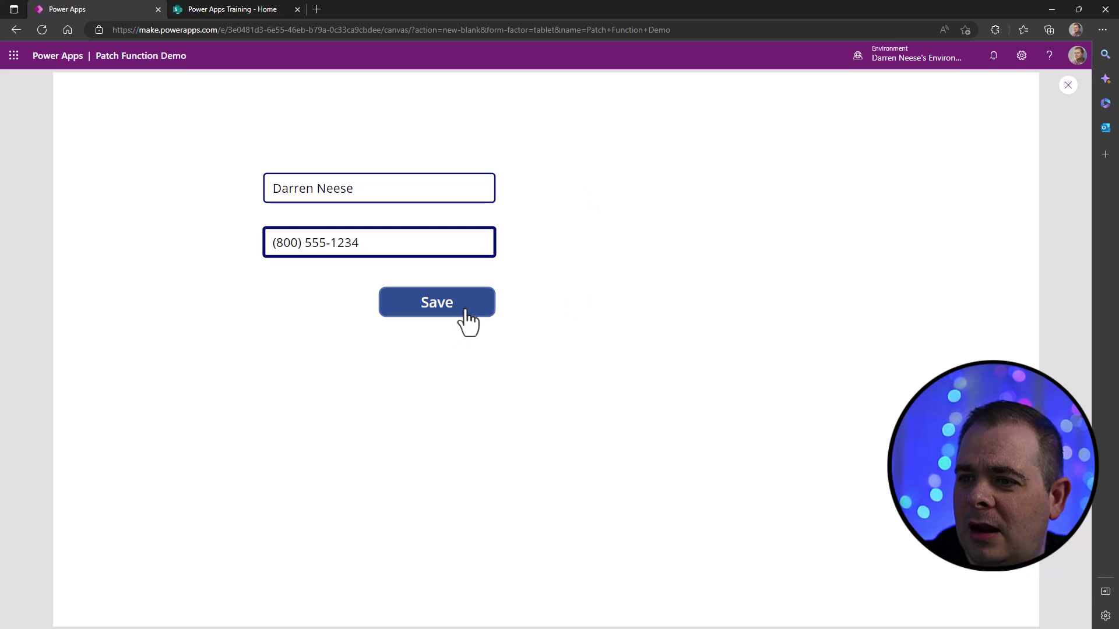
pyautogui.click(467, 310)
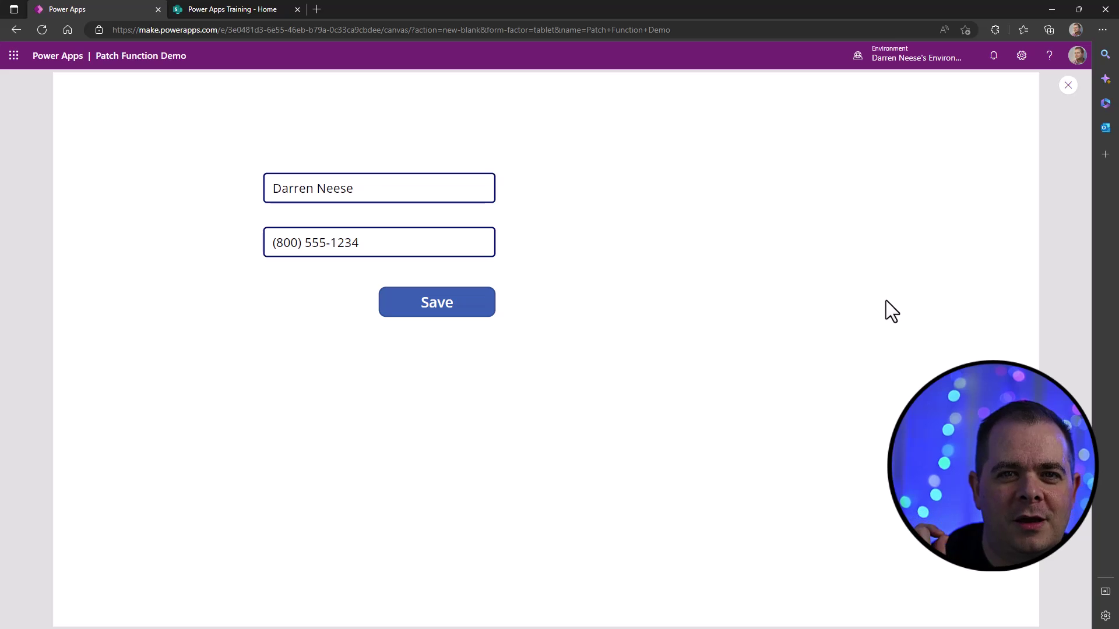
# - Close the preview and deselect the Save button by selecting the screen
pyautogui.click(1067, 86)
pyautogui.click(492, 328)
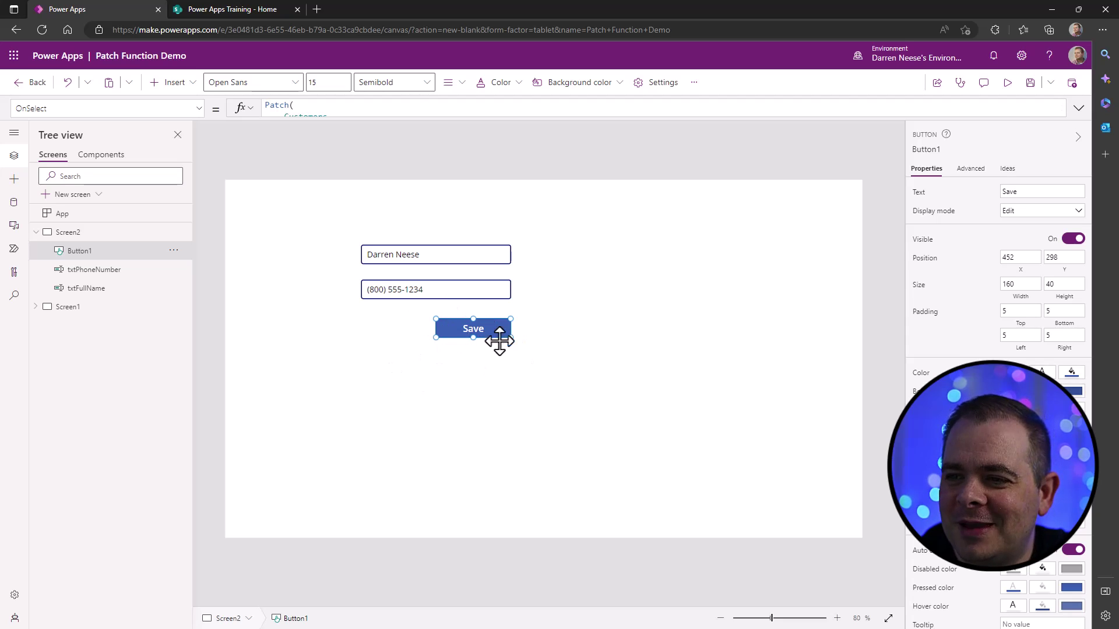
pyautogui.click(684, 312)
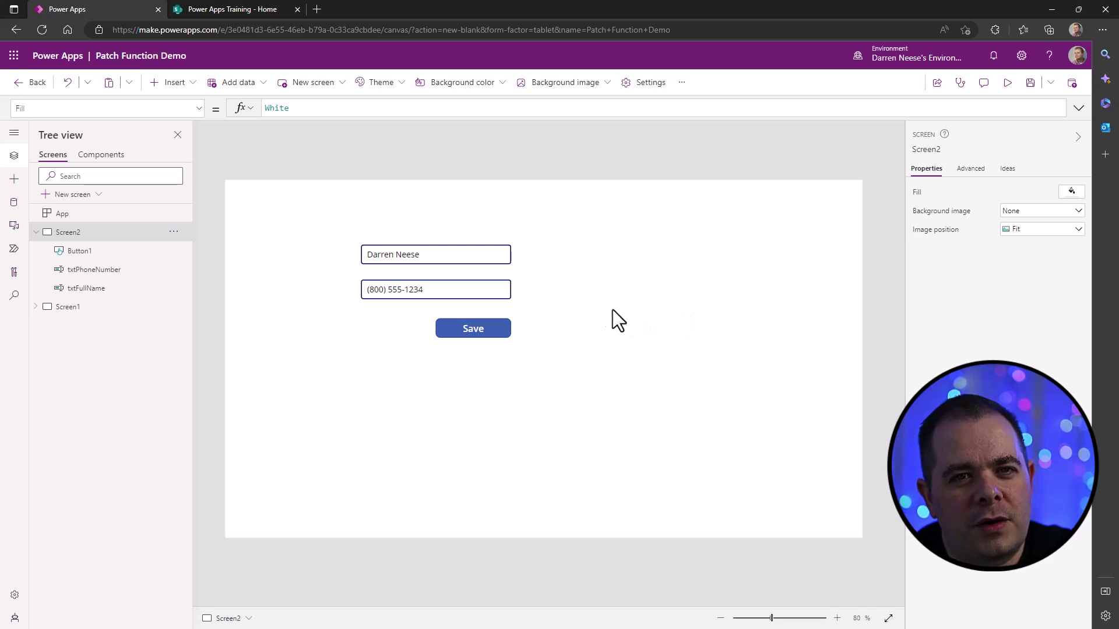
# - Check the saved record in SharePoint's Customers list via Site contents, then return to Power Apps
pyautogui.click(264, 8)
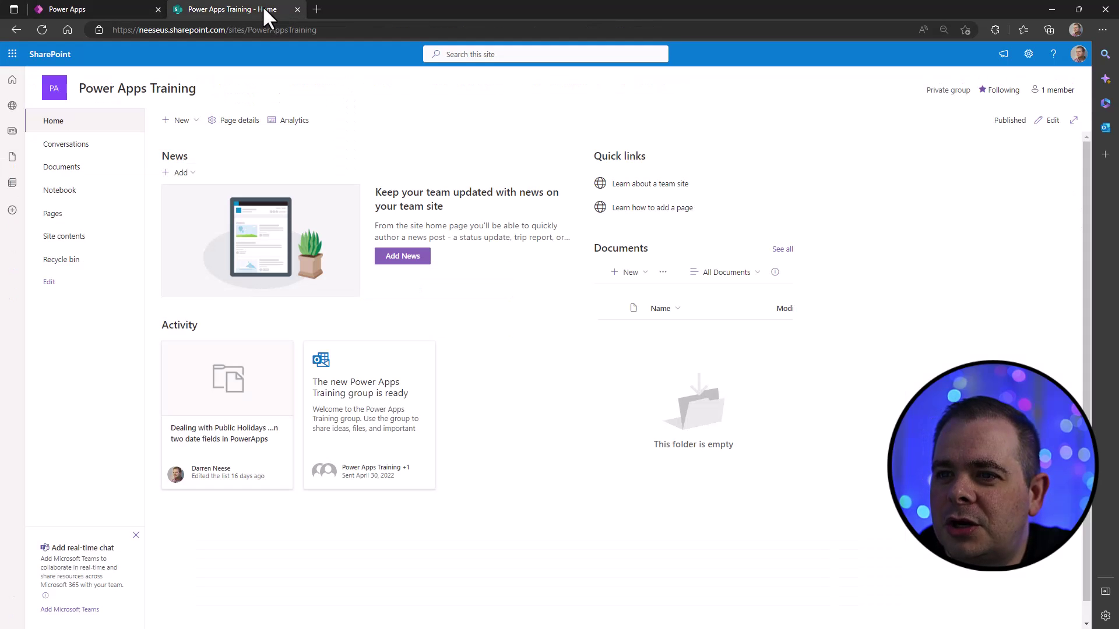
pyautogui.click(81, 248)
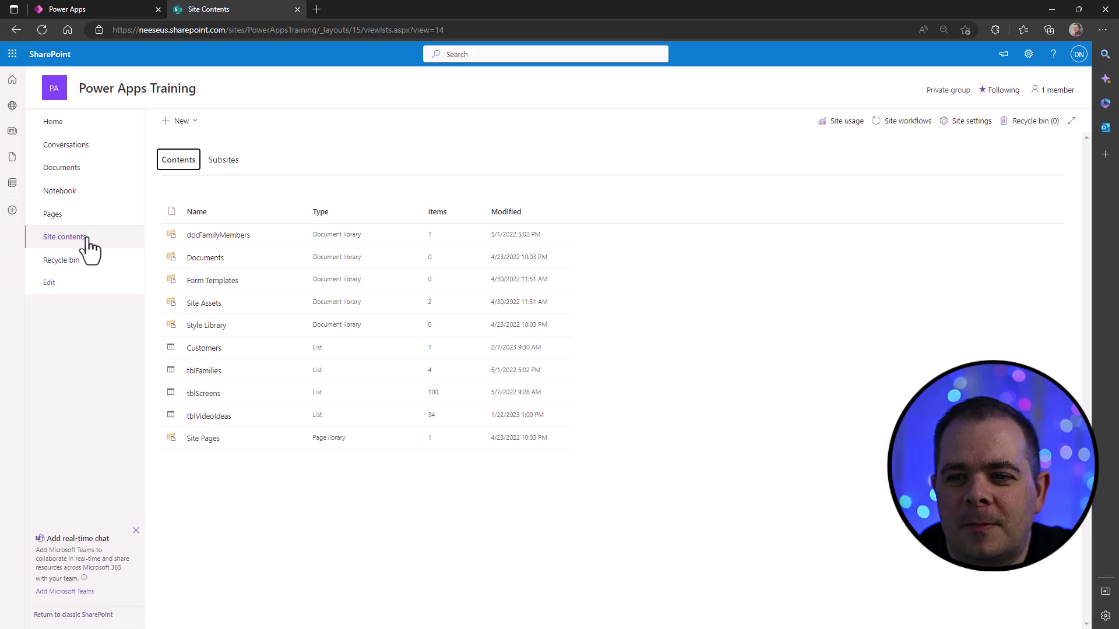
pyautogui.click(208, 351)
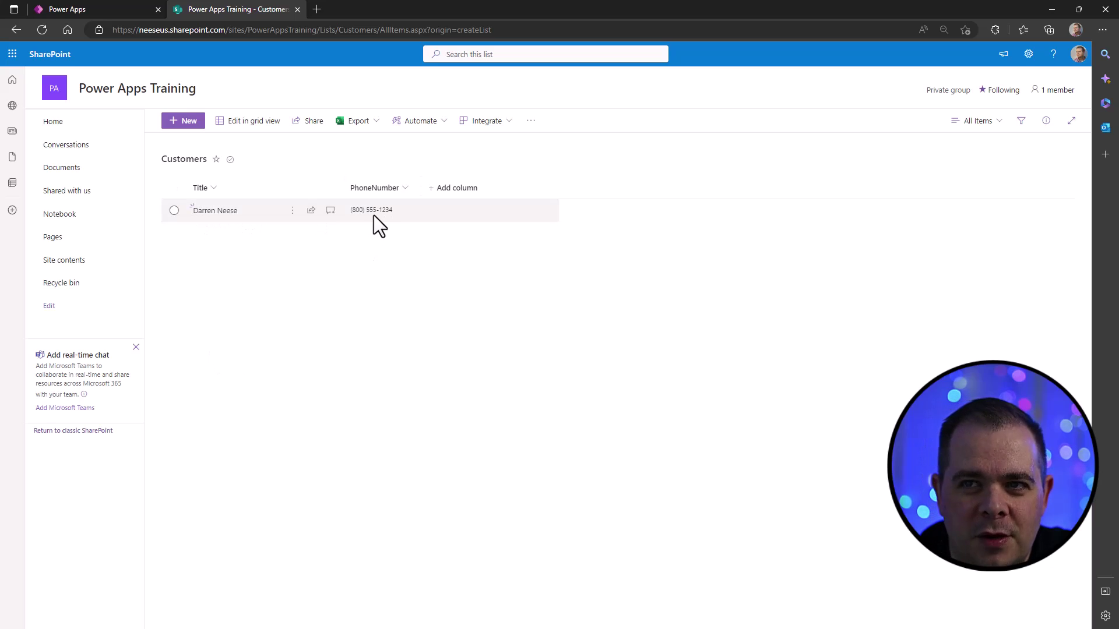
pyautogui.click(114, 10)
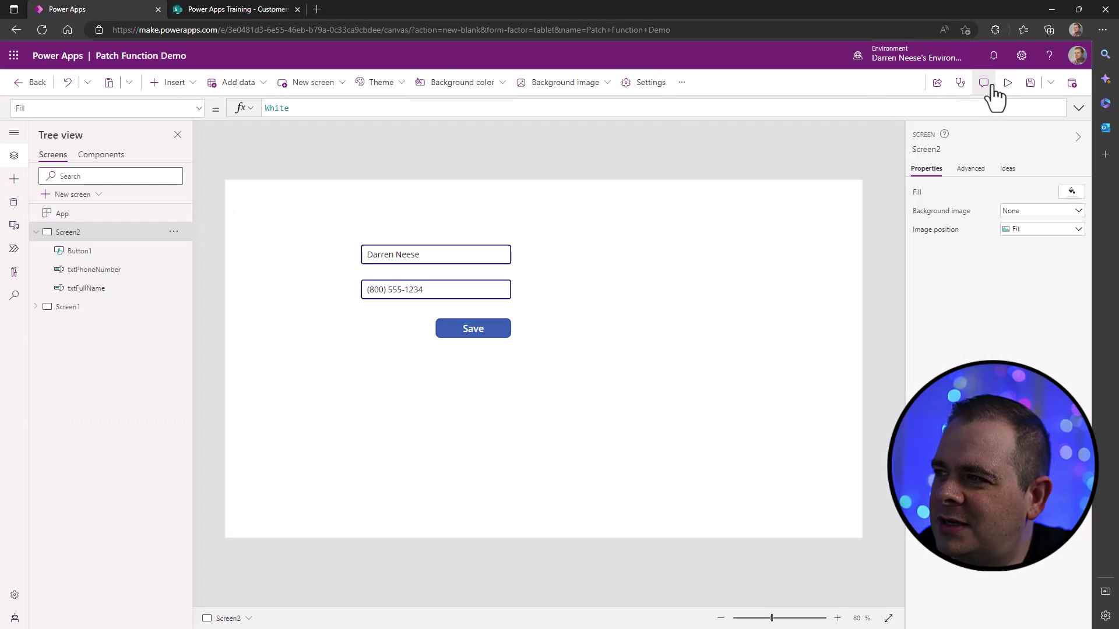
# - In preview, replace the name and the phone's last four digits, then save
pyautogui.click(1006, 82)
pyautogui.moveTo(367, 197); pyautogui.dragTo(246, 187)
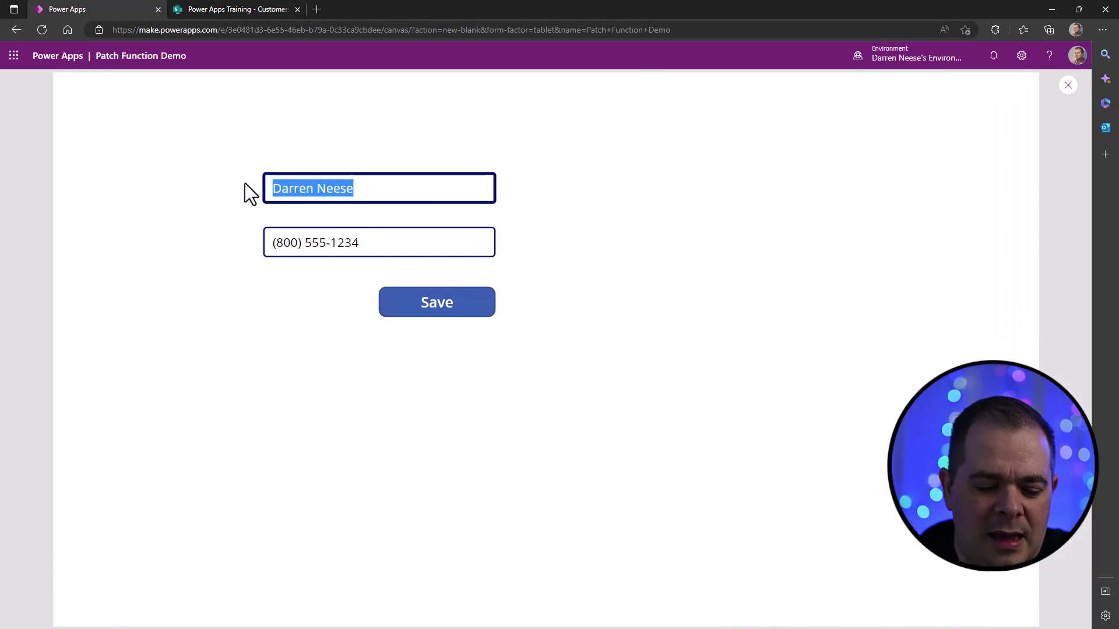
pyautogui.write('Jane Doe')
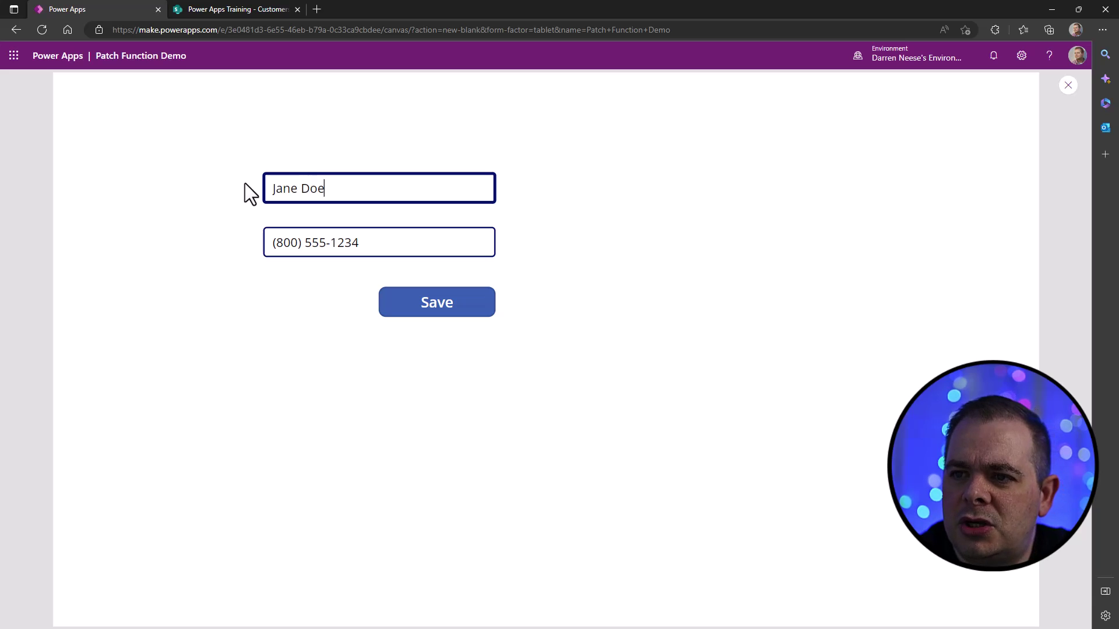
pyautogui.click(422, 249)
pyautogui.doubleClick(345, 242)
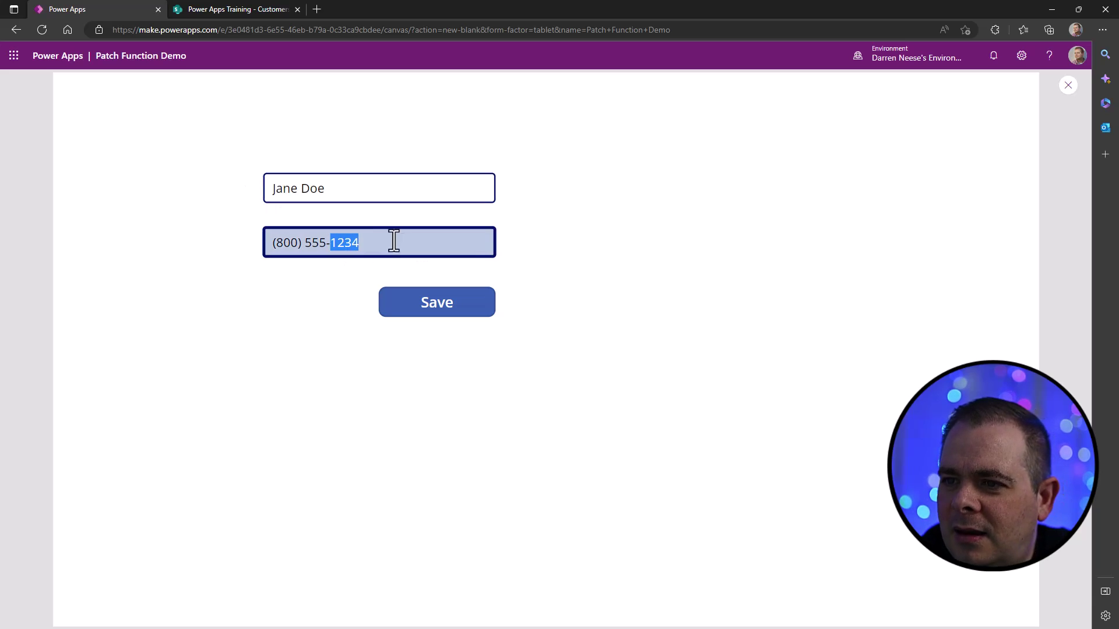
pyautogui.write('5555')
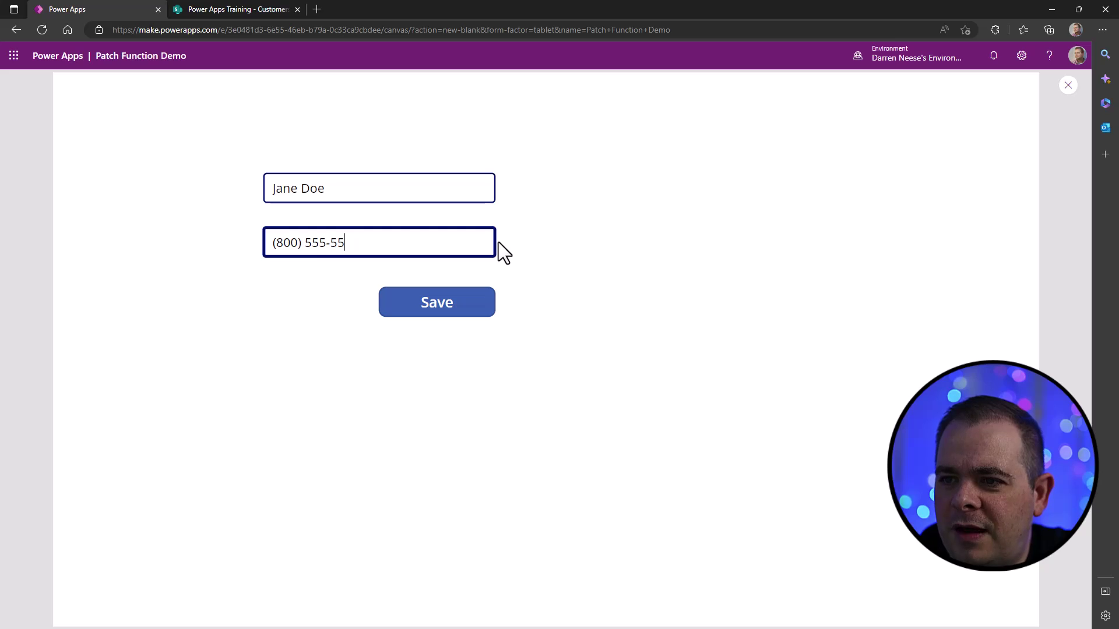
pyautogui.click(448, 315)
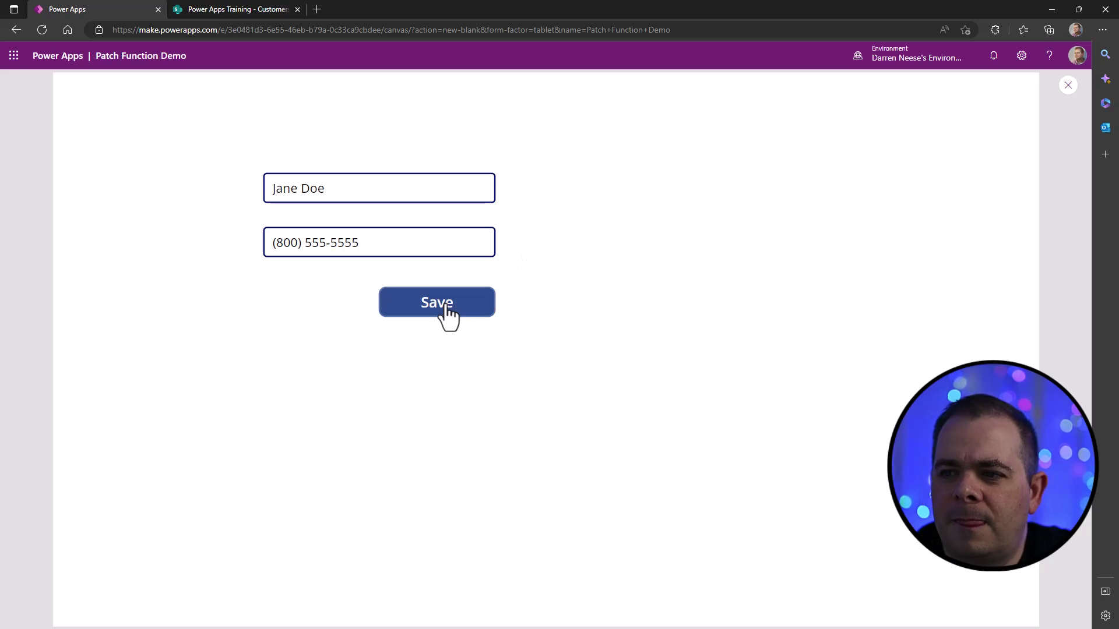
# - Enter another customer's name and full phone number, save, and switch to SharePoint
pyautogui.click(367, 188)
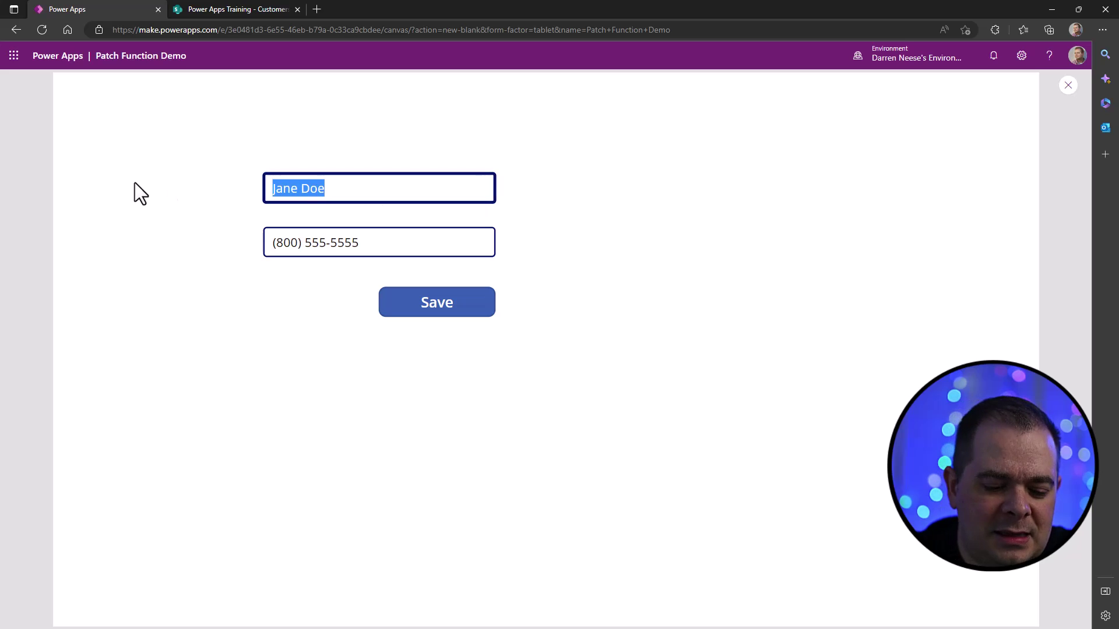
pyautogui.write('Je')
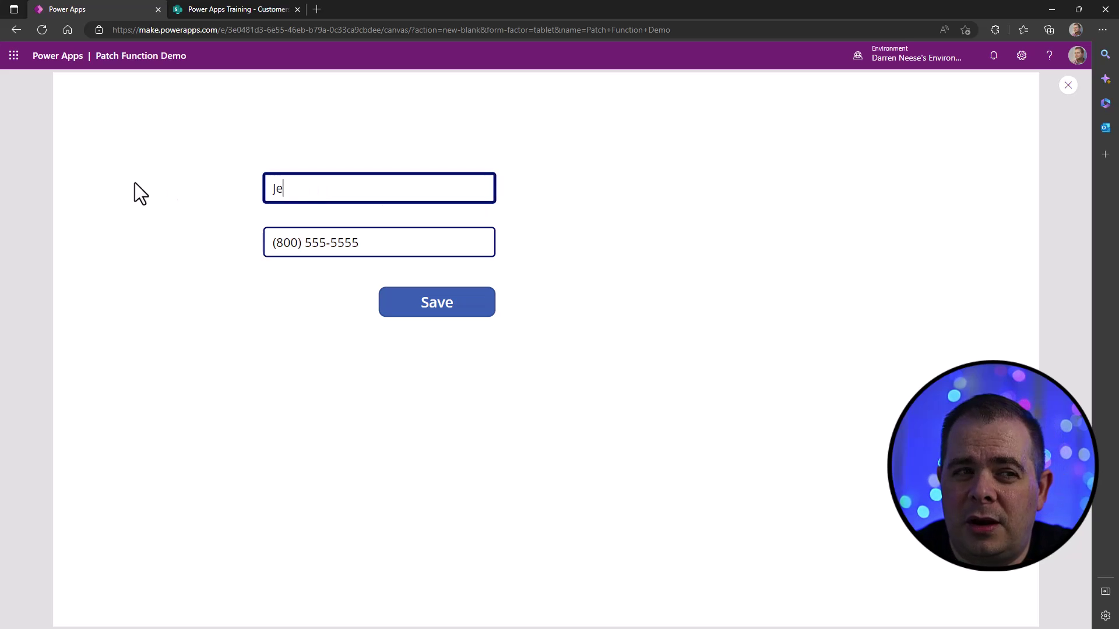
pyautogui.write('nny Smith')
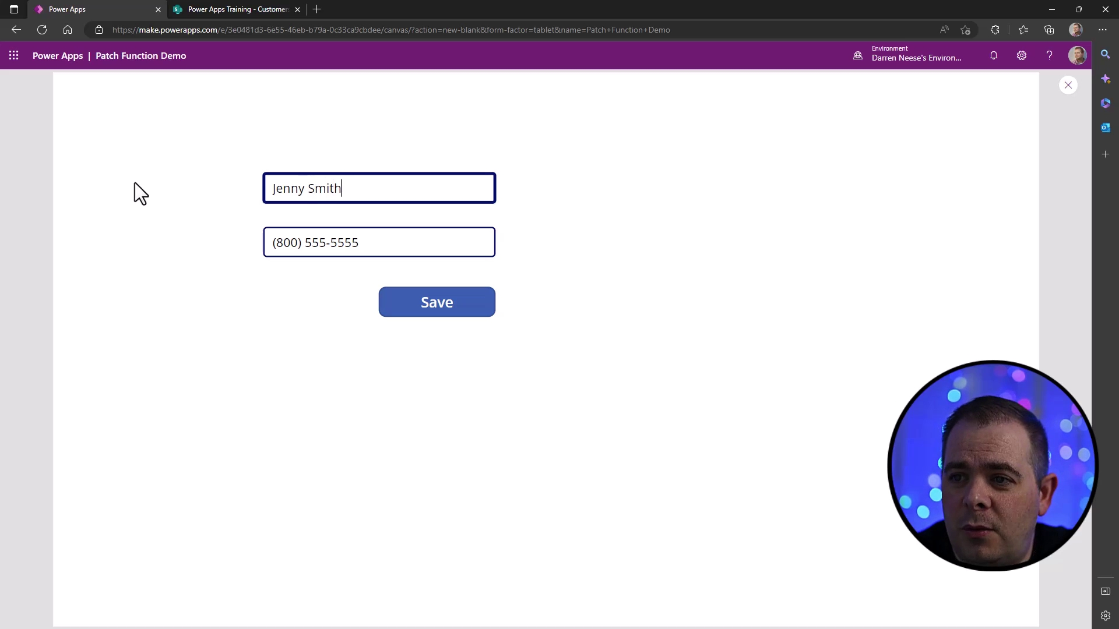
pyautogui.press('Tab')
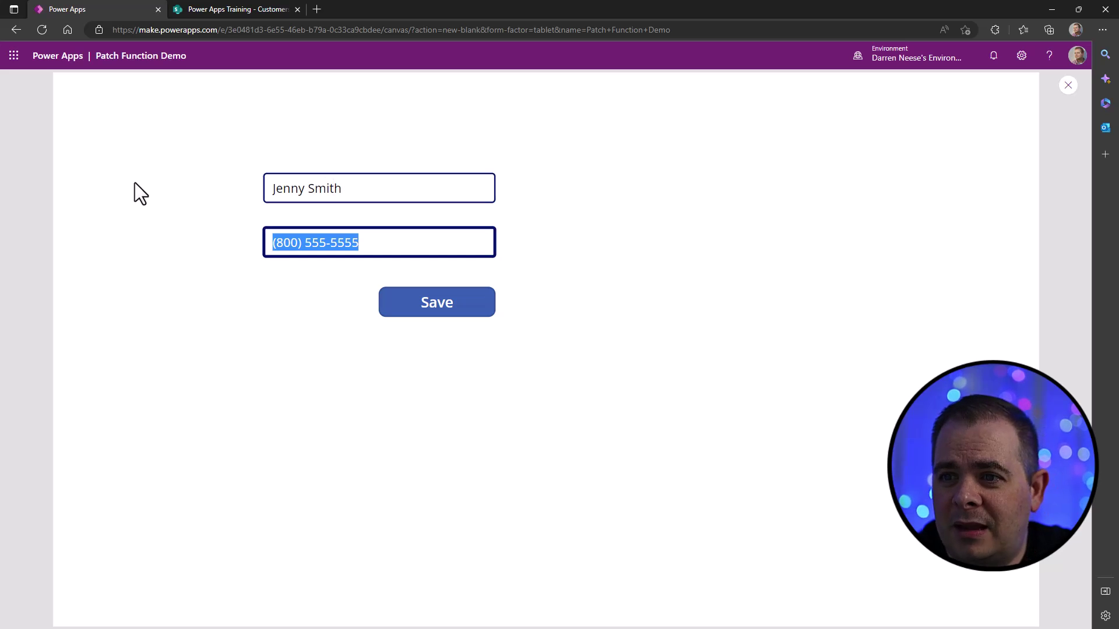
pyautogui.moveTo(332, 247); pyautogui.dragTo(431, 243)
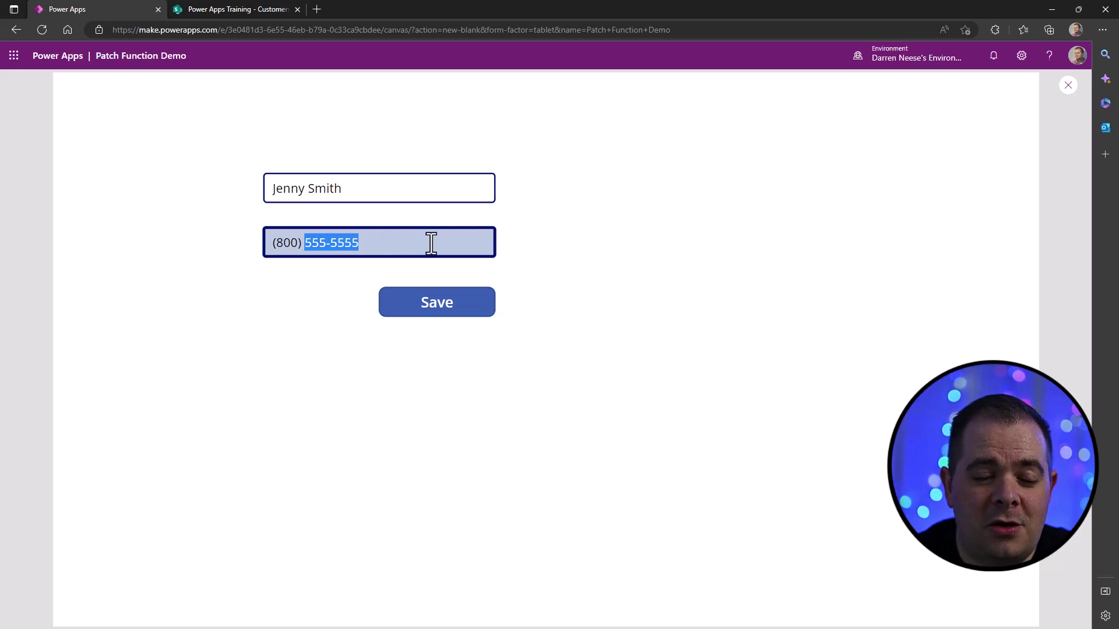
pyautogui.write('8')
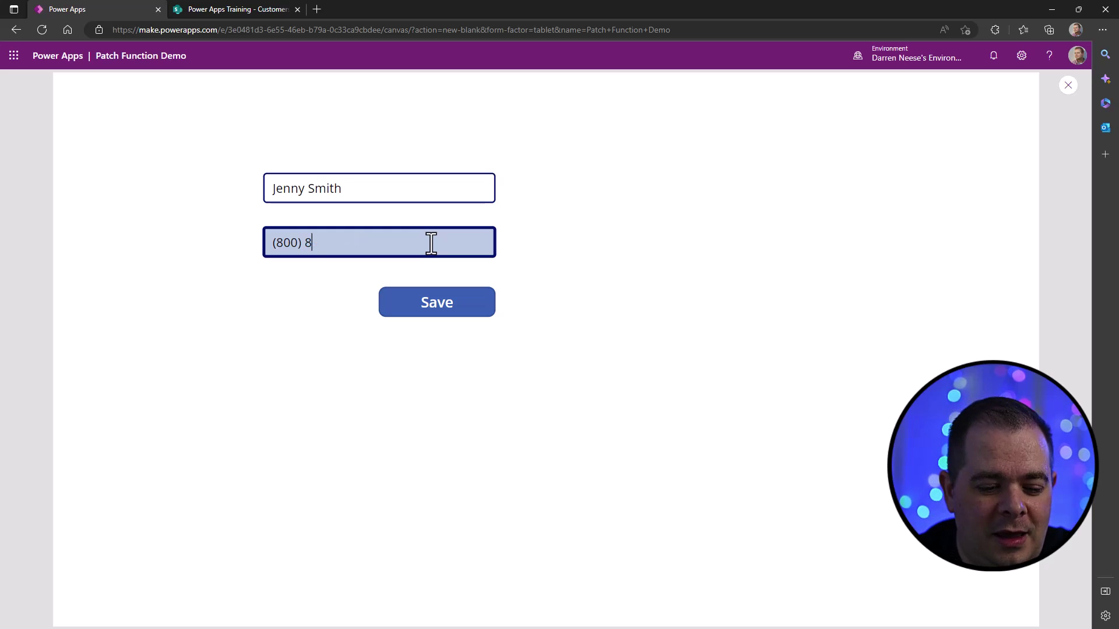
pyautogui.write('67-5309')
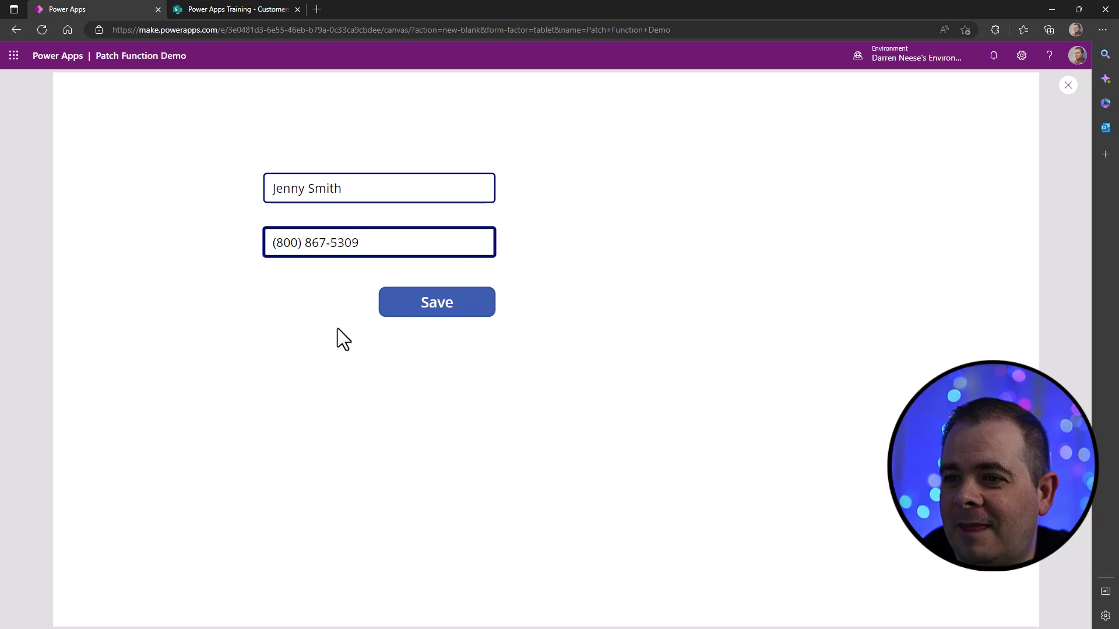
pyautogui.doubleClick(286, 242)
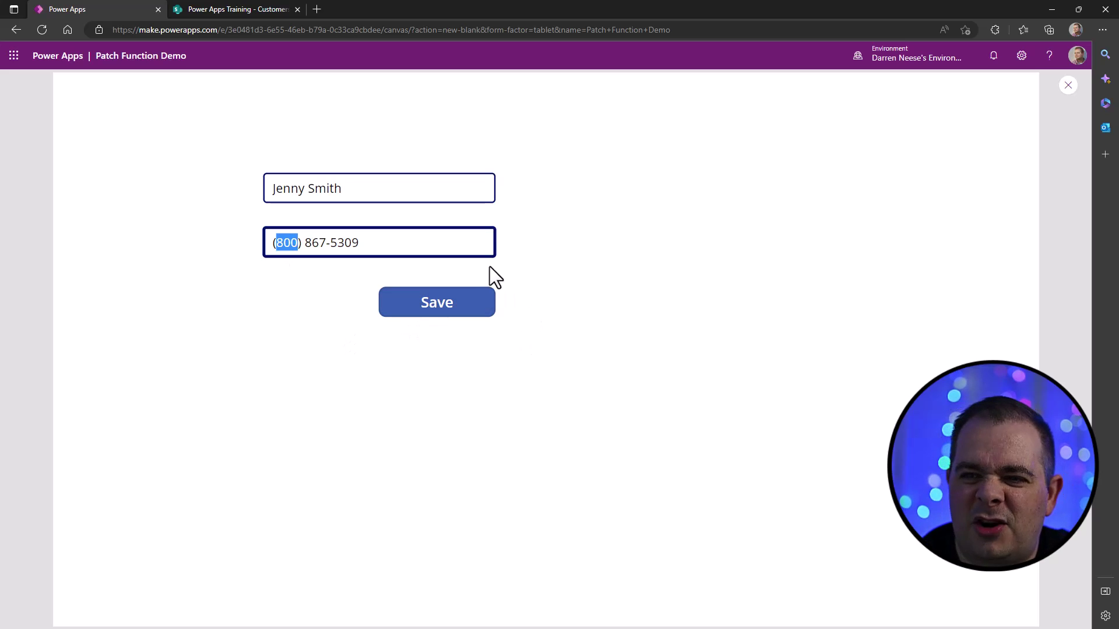
pyautogui.write('217')
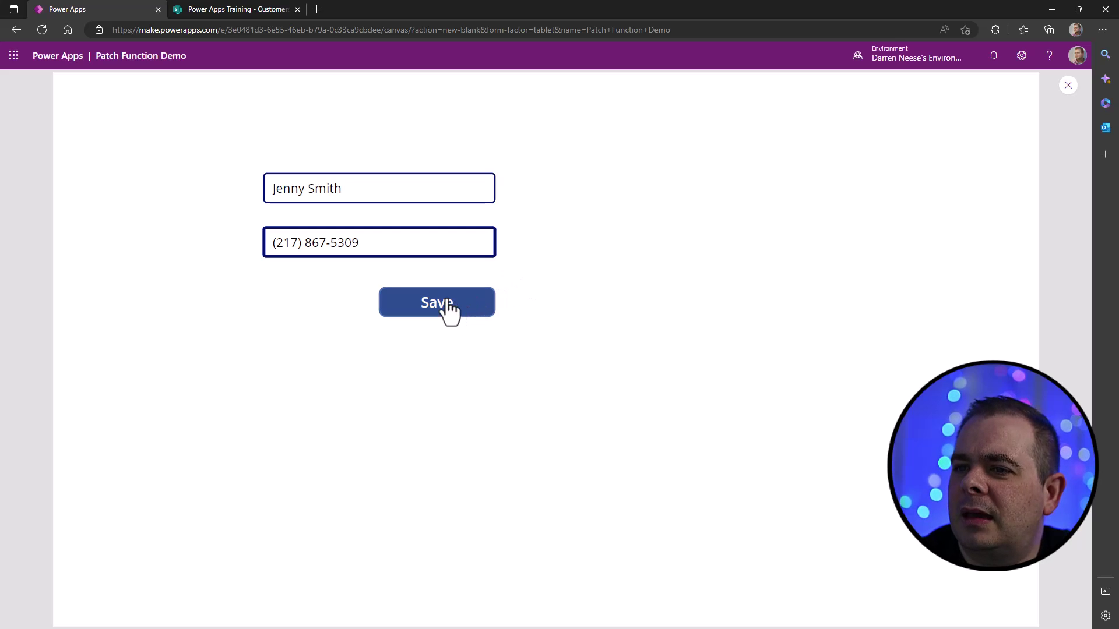
pyautogui.click(463, 303)
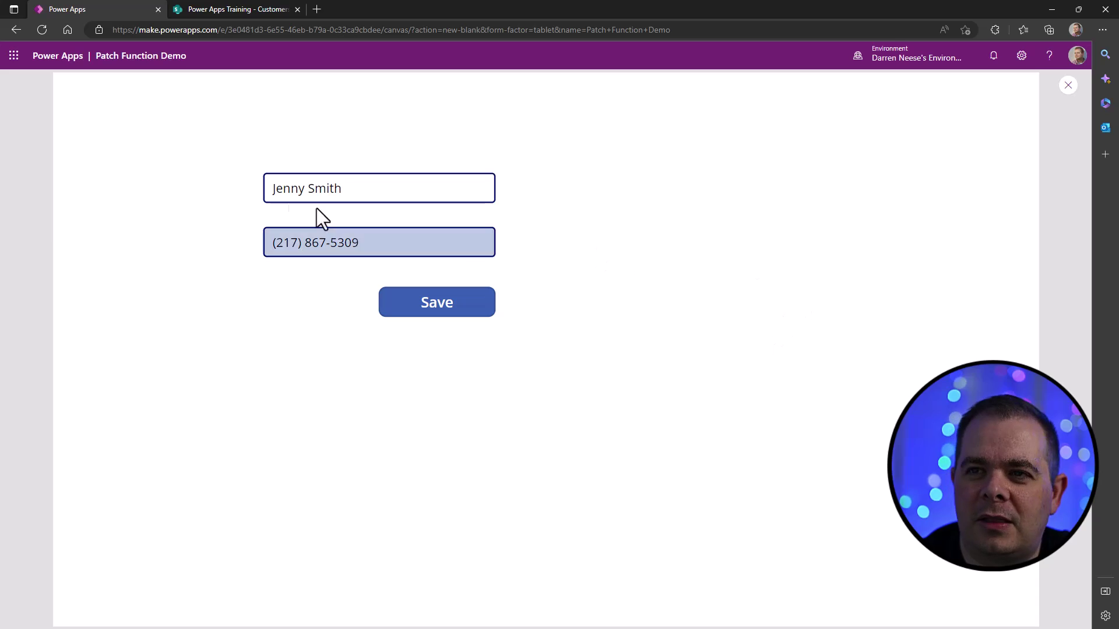
pyautogui.click(250, 9)
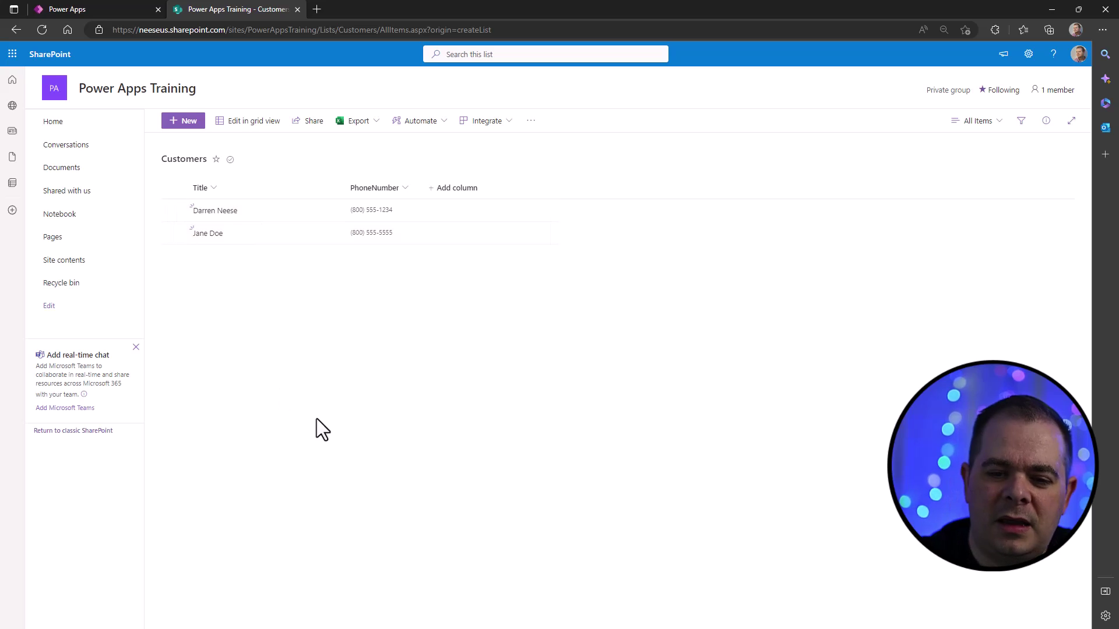
# - Refresh the Customers list to see the third saved entry, then return to the app
pyautogui.press('F5')
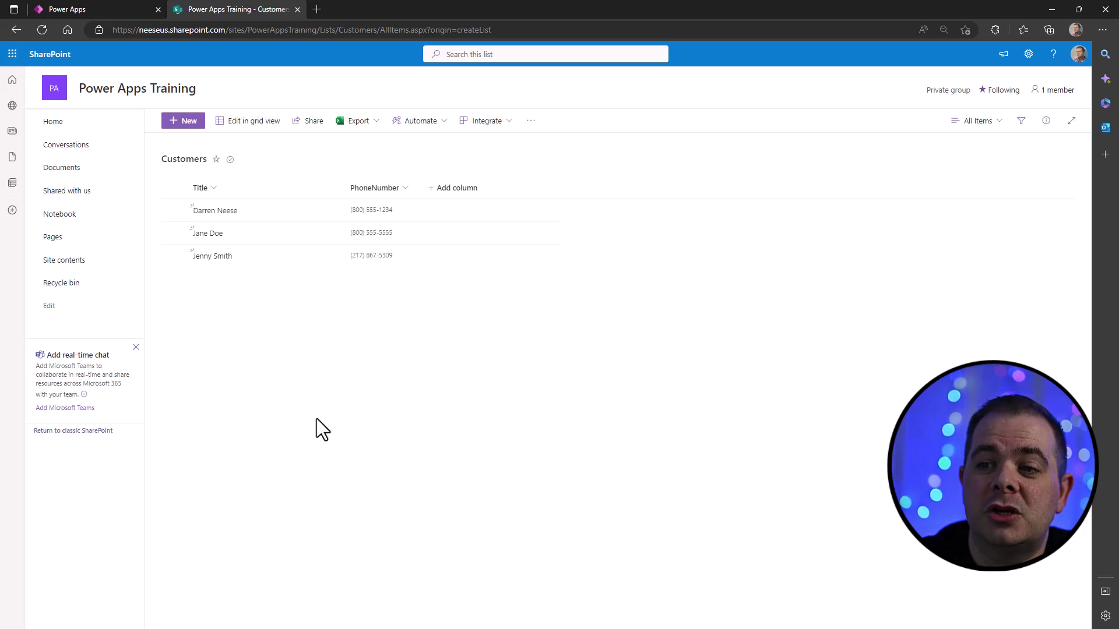
pyautogui.click(131, 8)
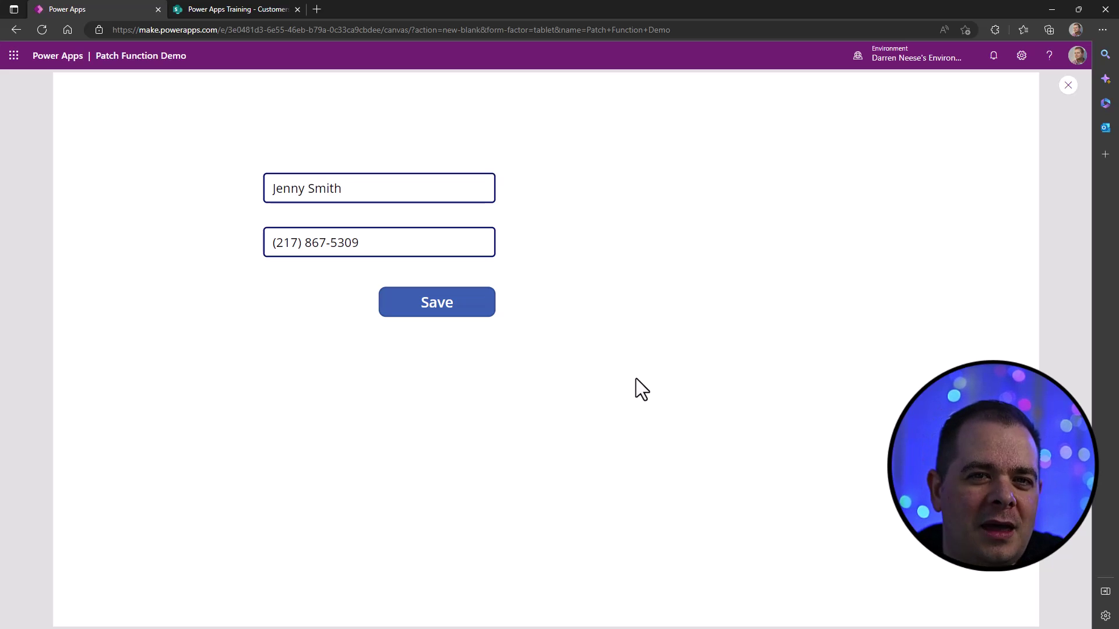
# - Leave preview and move both text inputs and the Save button up and to the right
pyautogui.click(1068, 86)
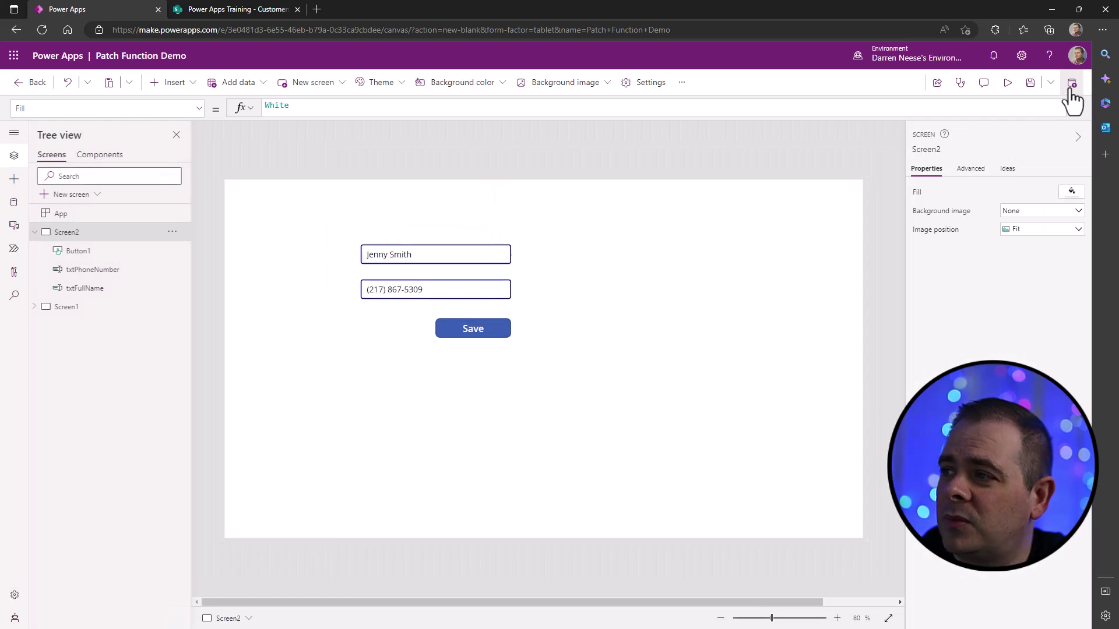
pyautogui.moveTo(312, 214); pyautogui.dragTo(580, 421)
pyautogui.moveTo(444, 292); pyautogui.dragTo(687, 281)
pyautogui.click(470, 330)
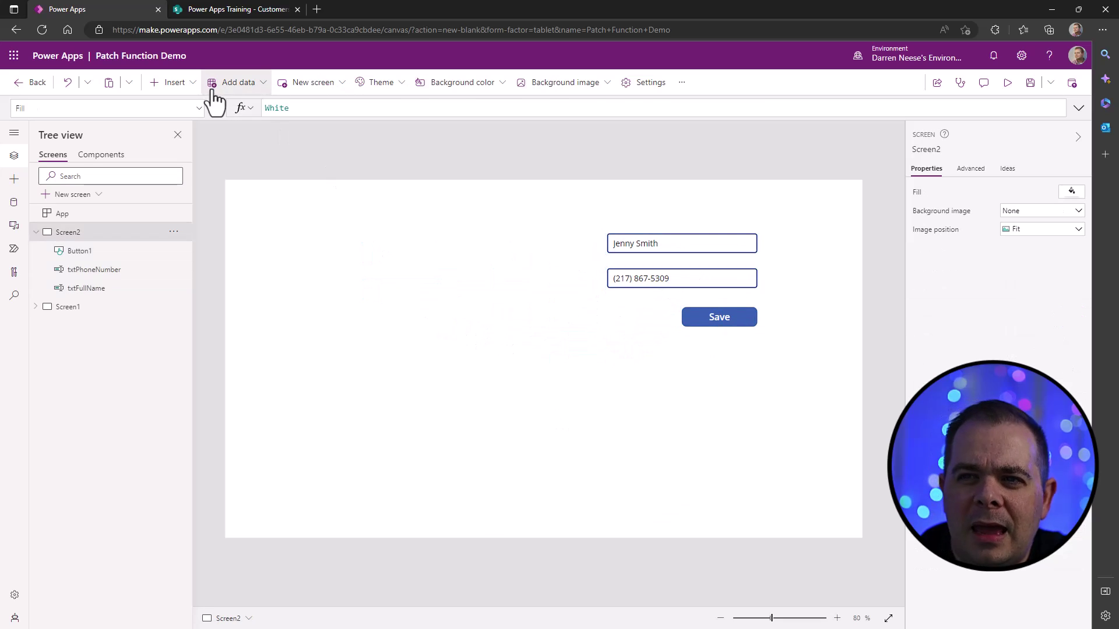
# - Browse the Layout category of the Insert controls list
pyautogui.click(188, 87)
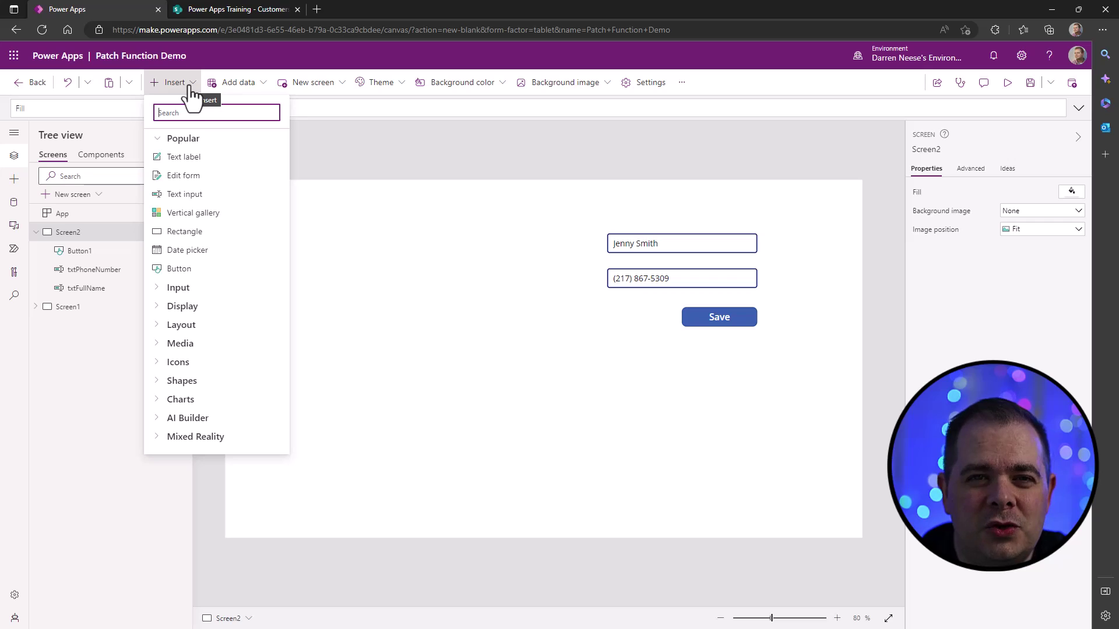
pyautogui.click(156, 326)
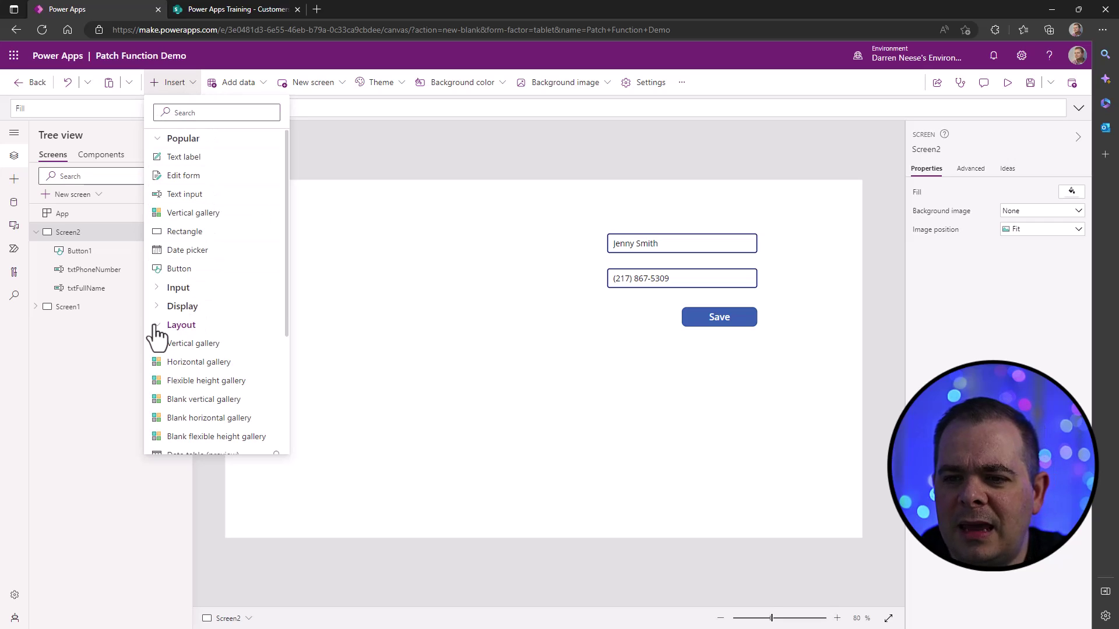
pyautogui.scroll(-2, 233, 312)
pyautogui.scroll(-2, 247, 308)
pyautogui.scroll(2, 245, 320)
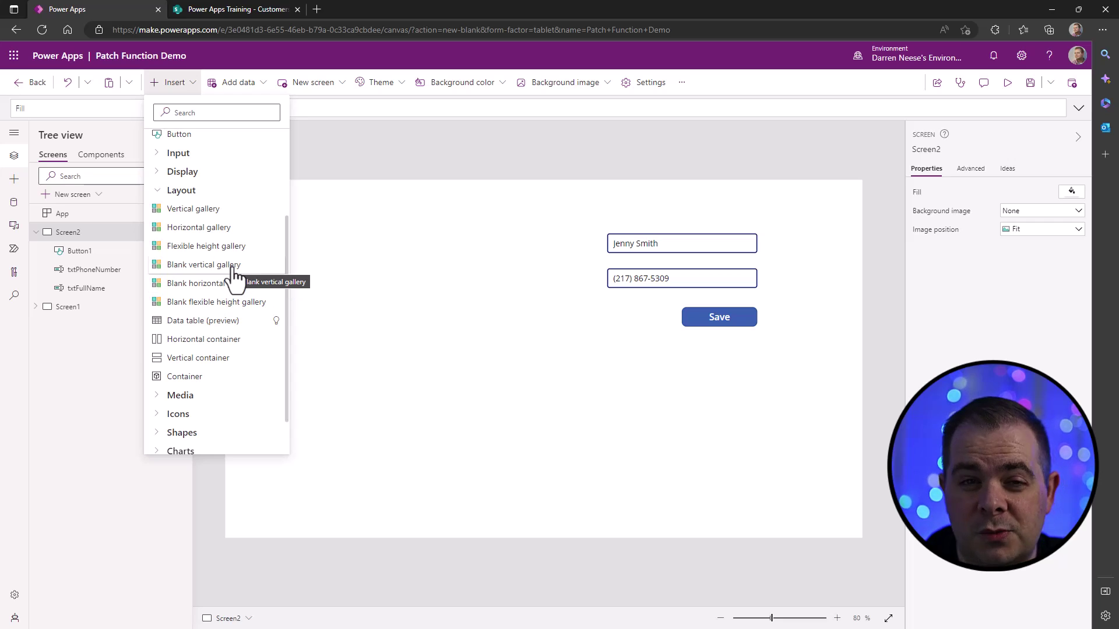
# - Add a blank vertical gallery, bind it to Customers, and open its Insert pane
pyautogui.click(233, 268)
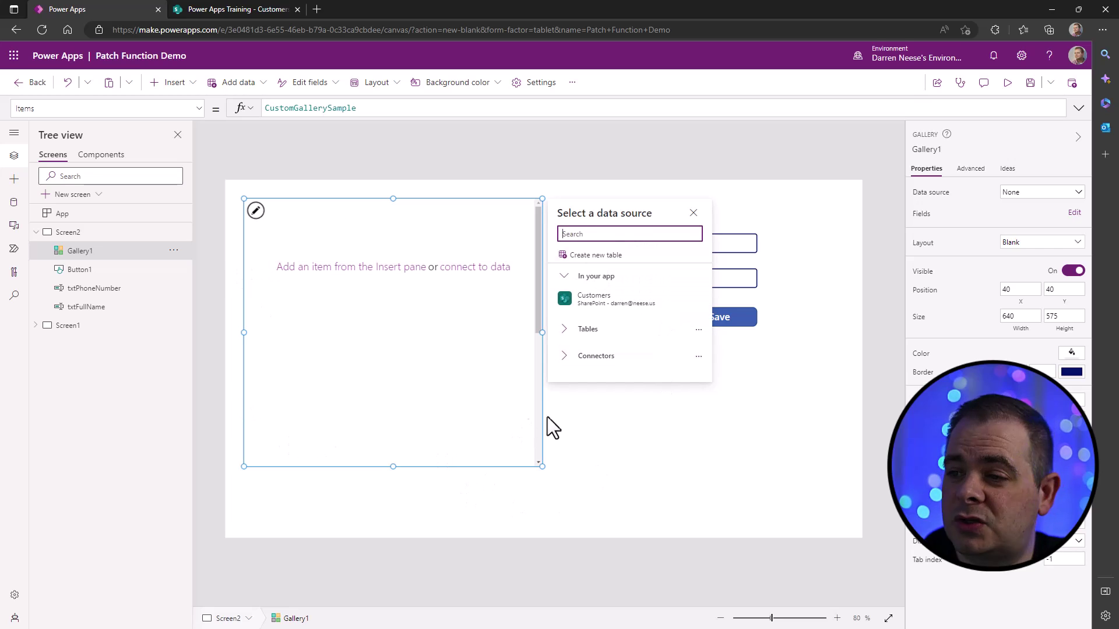
pyautogui.click(605, 305)
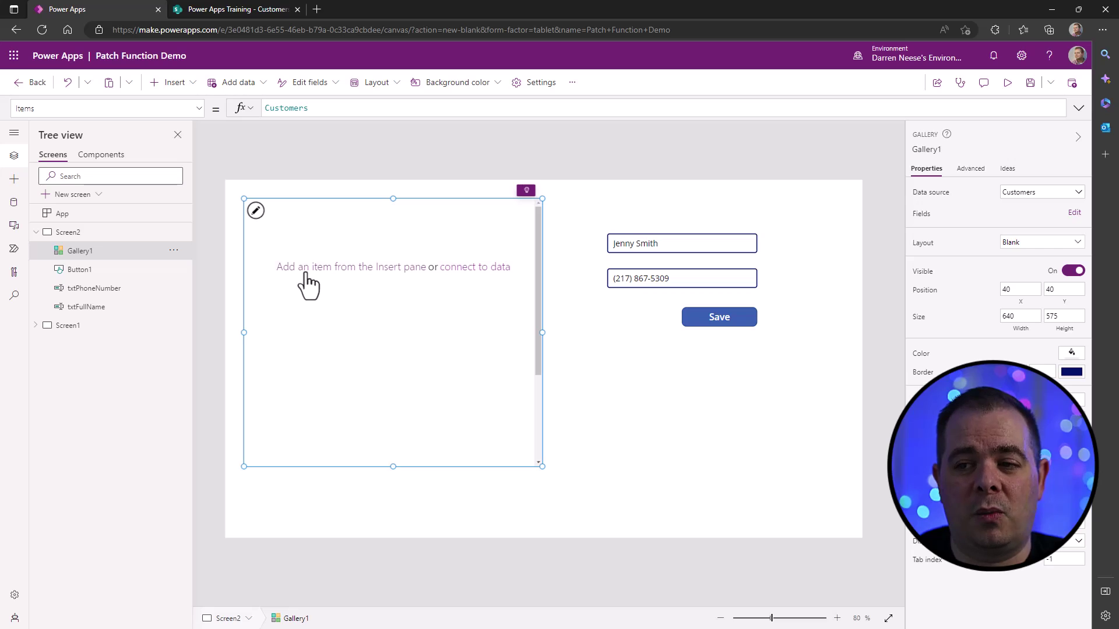
pyautogui.click(305, 271)
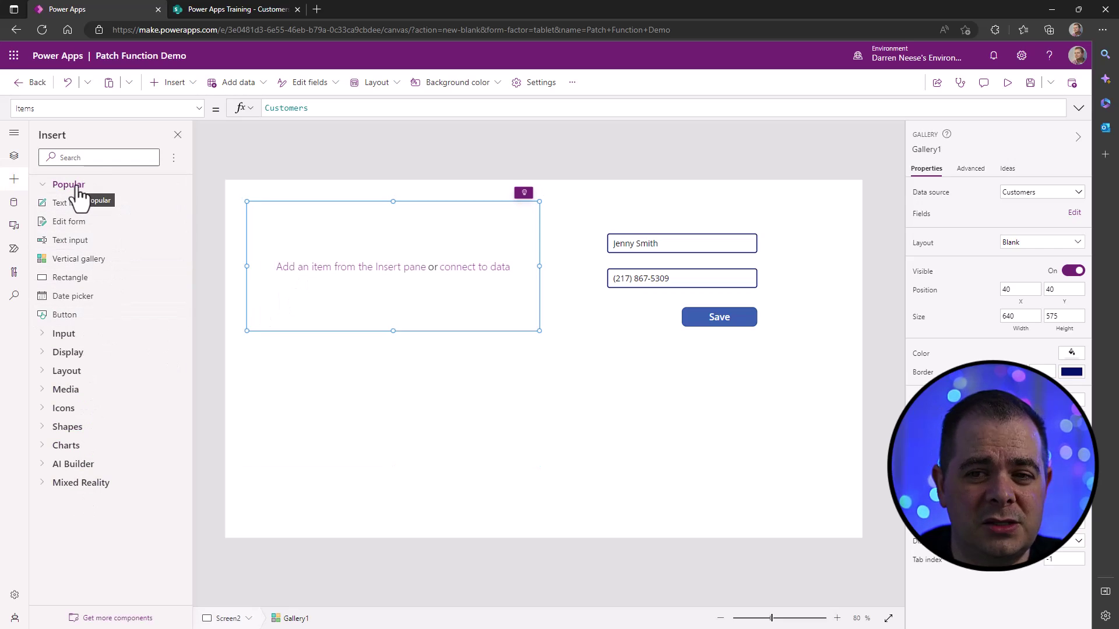
# - Add Title and PhoneNumber labels to the gallery template, placing the phone beside the name
pyautogui.click(105, 207)
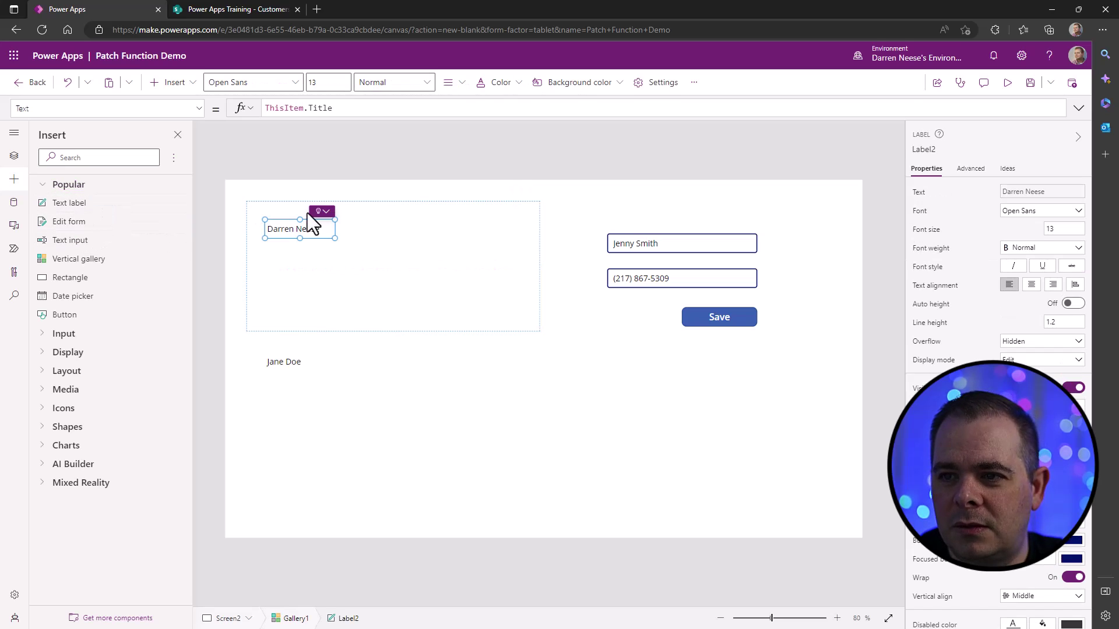
pyautogui.moveTo(317, 221); pyautogui.dragTo(295, 201)
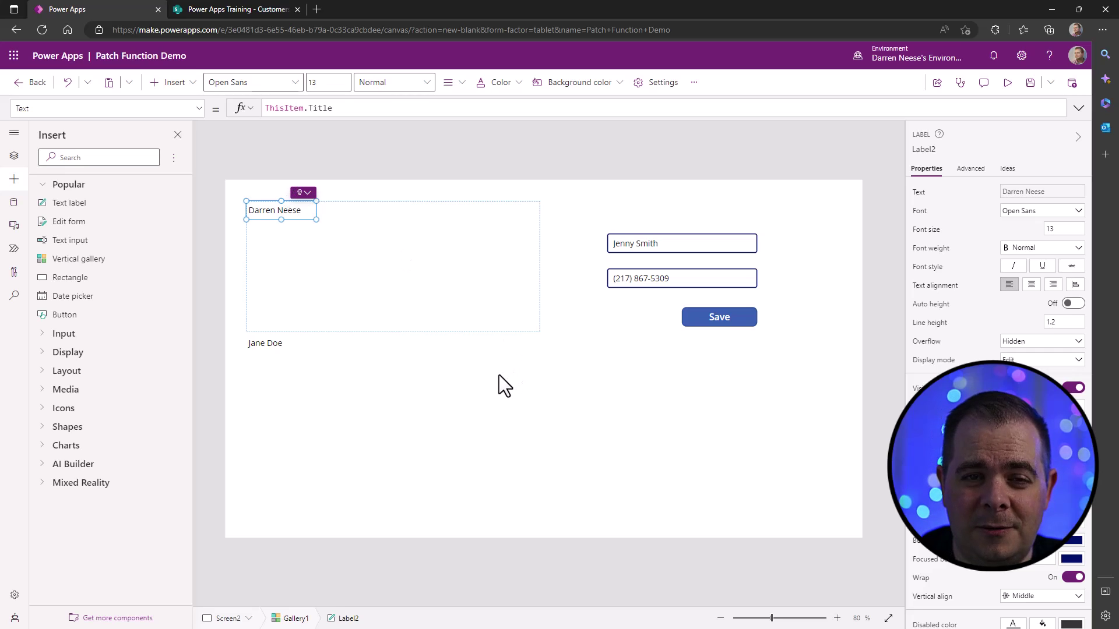
pyautogui.click(107, 204)
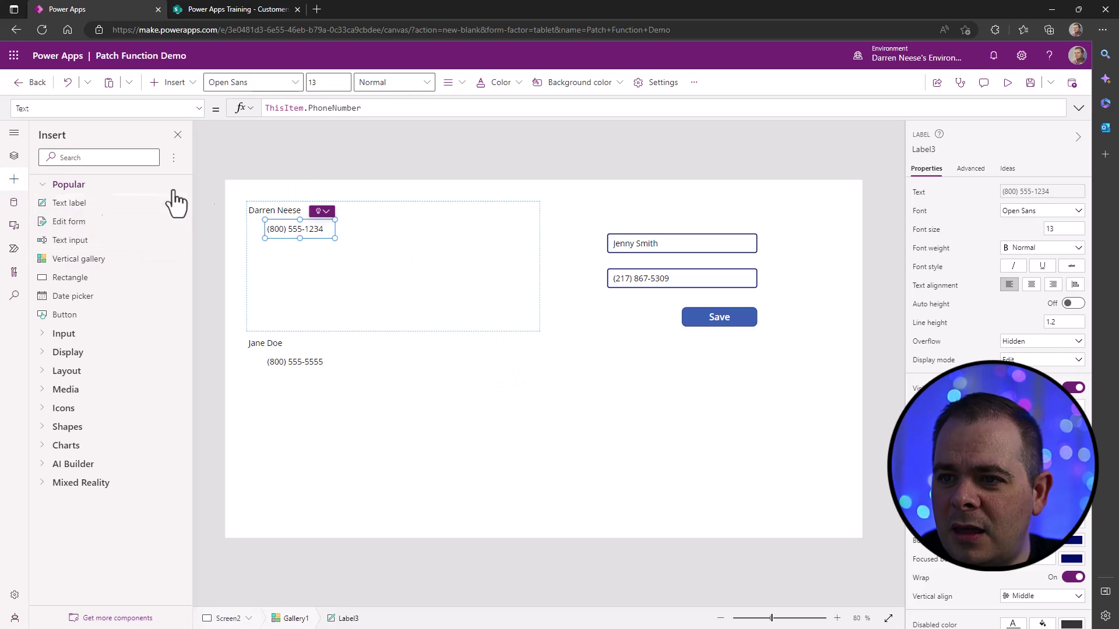
pyautogui.moveTo(314, 229); pyautogui.dragTo(406, 211)
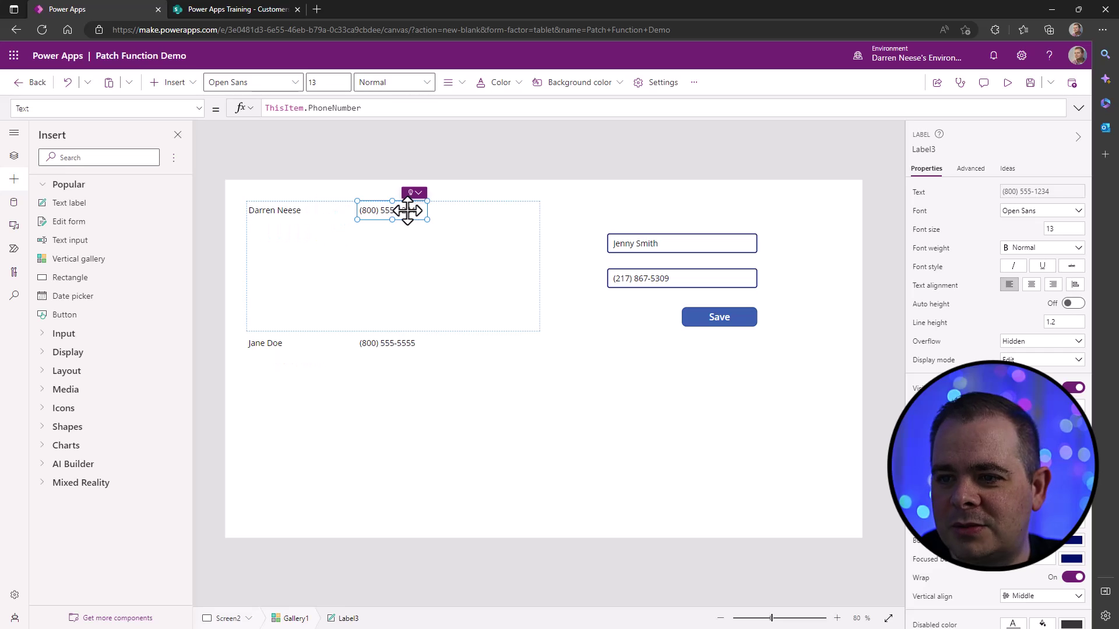
pyautogui.click(294, 214)
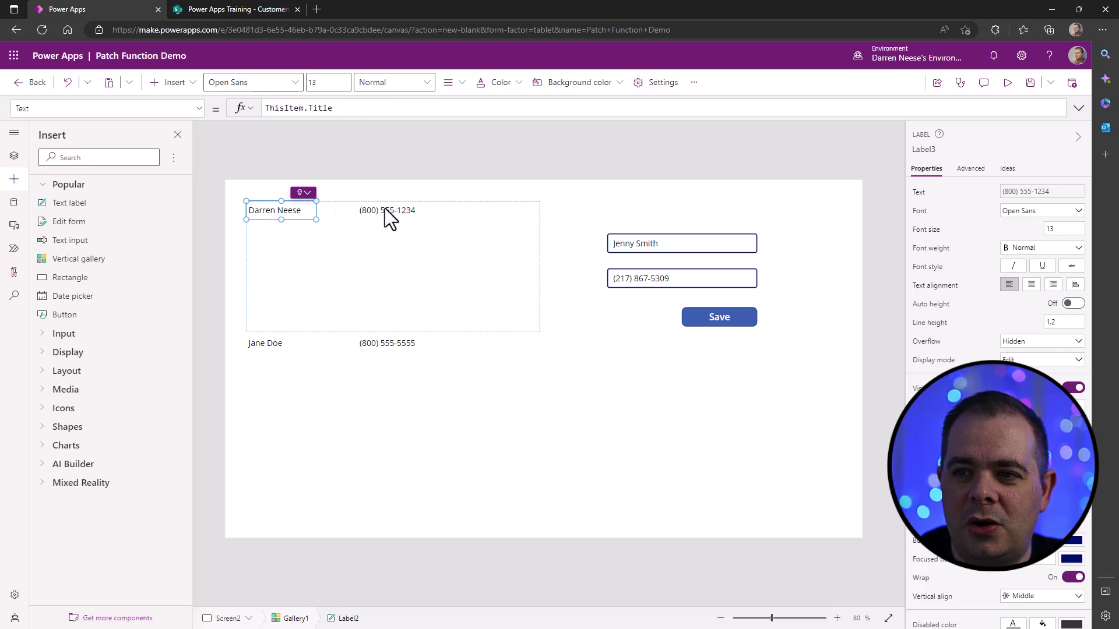
pyautogui.click(405, 211)
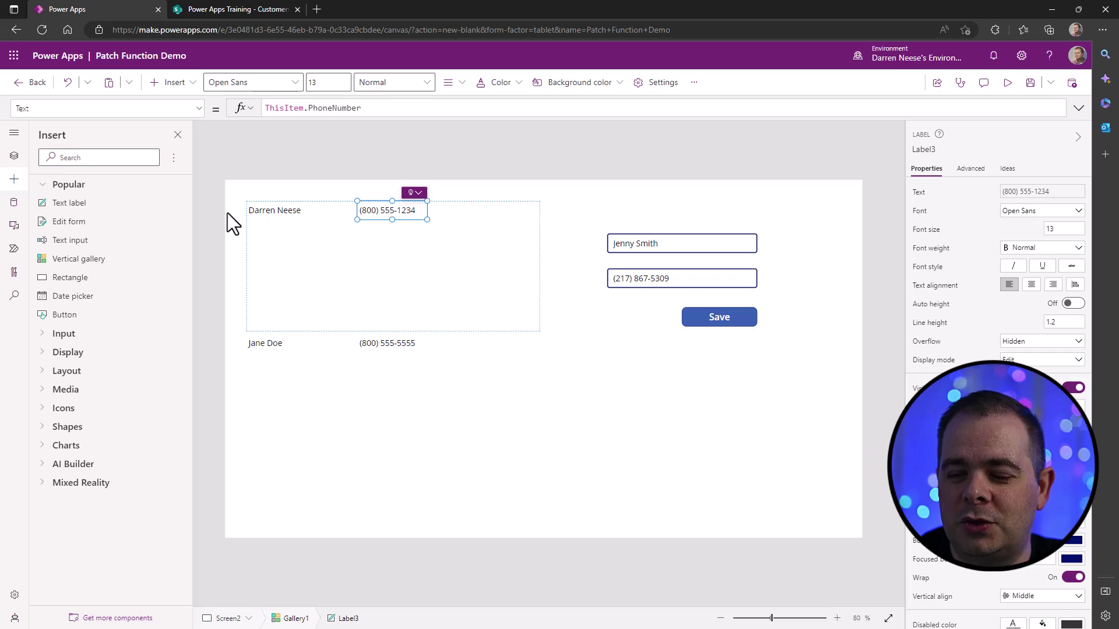
pyautogui.click(344, 267)
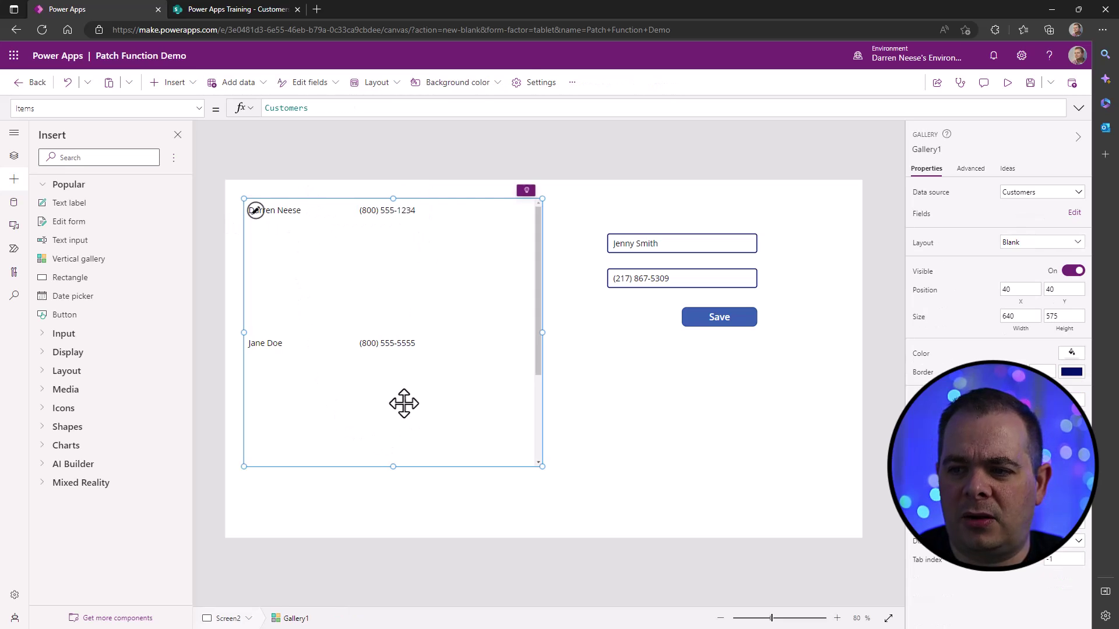
pyautogui.click(351, 275)
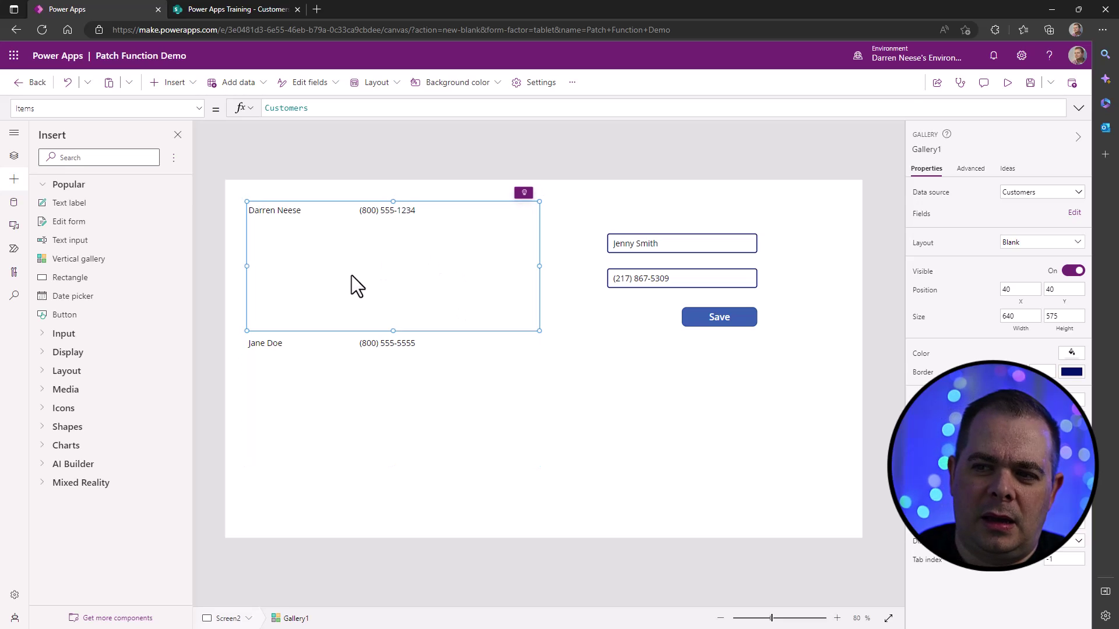
# - Shorten Gallery1's template row so all three customer records list compactly
pyautogui.click(373, 434)
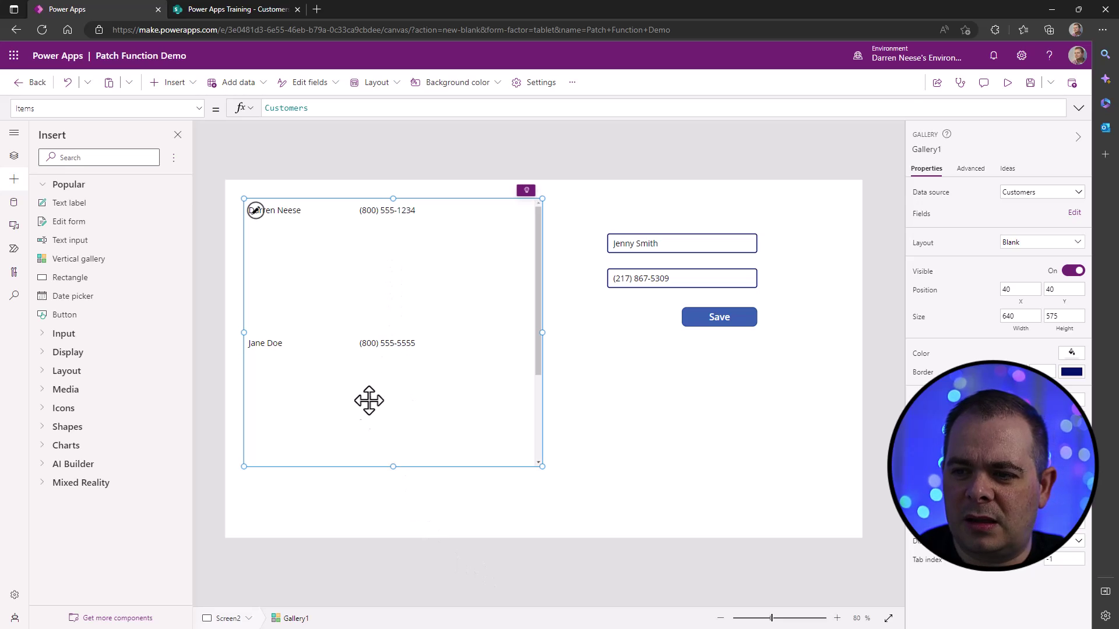
pyautogui.click(405, 264)
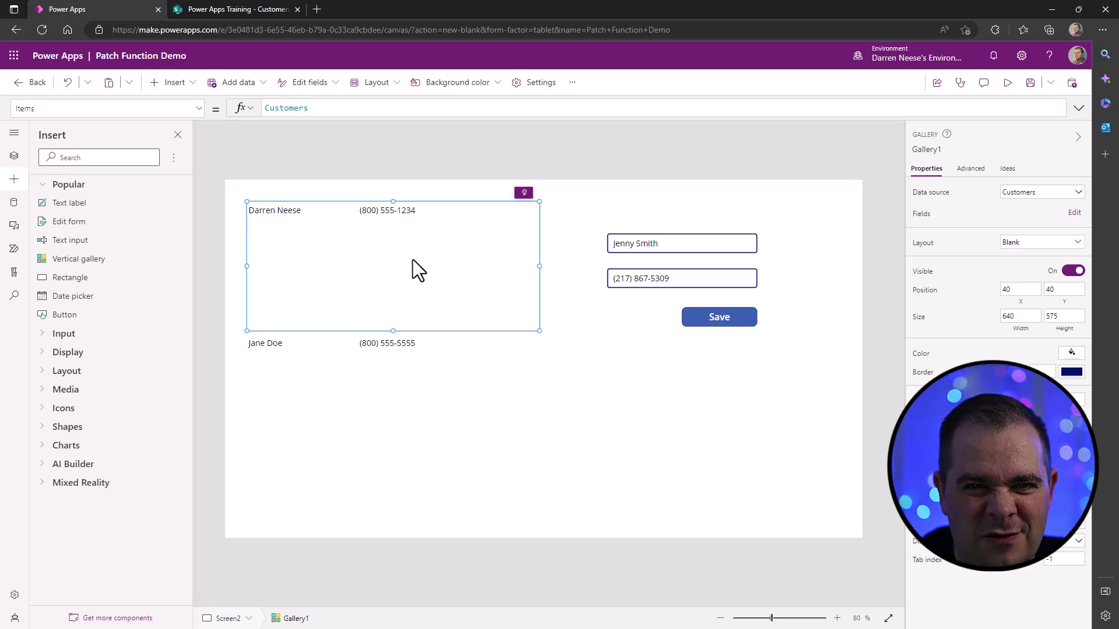
pyautogui.click(390, 413)
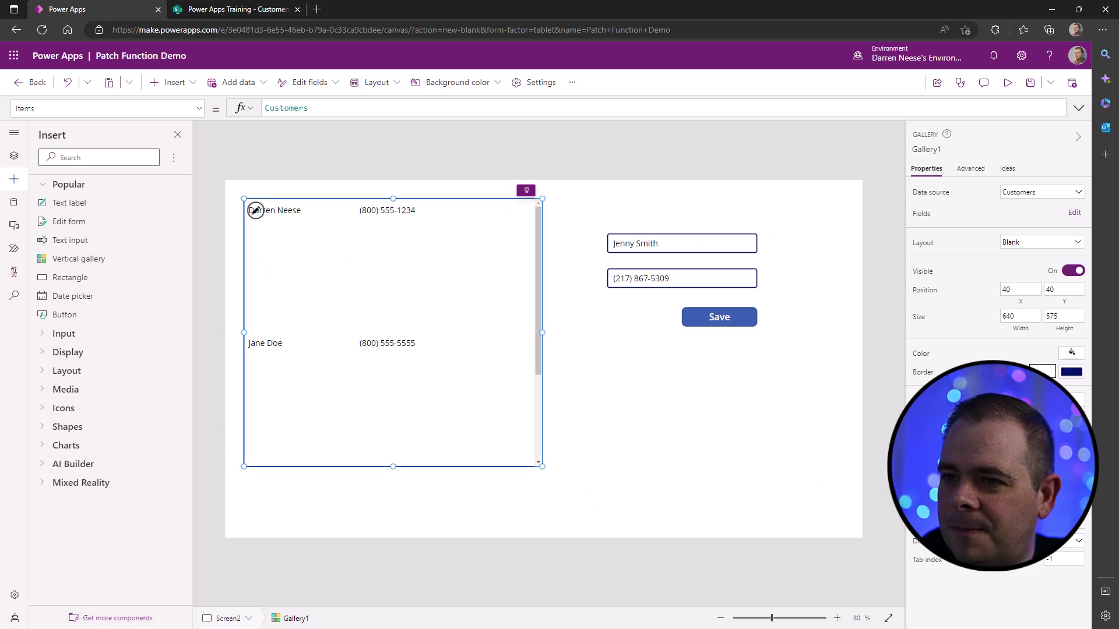
pyautogui.click(636, 441)
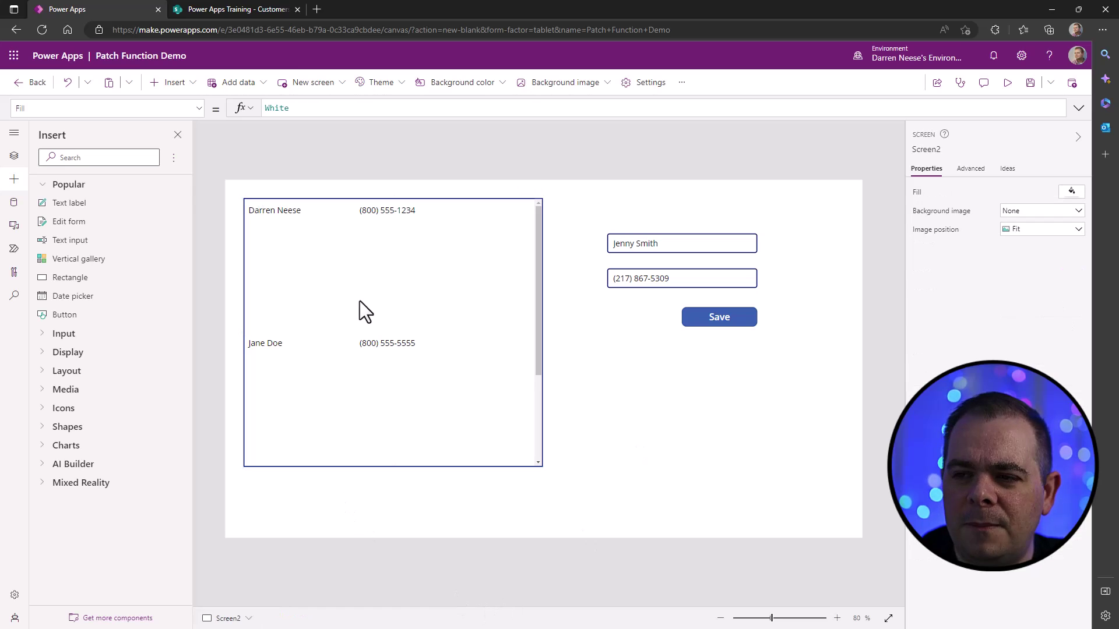
pyautogui.click(366, 246)
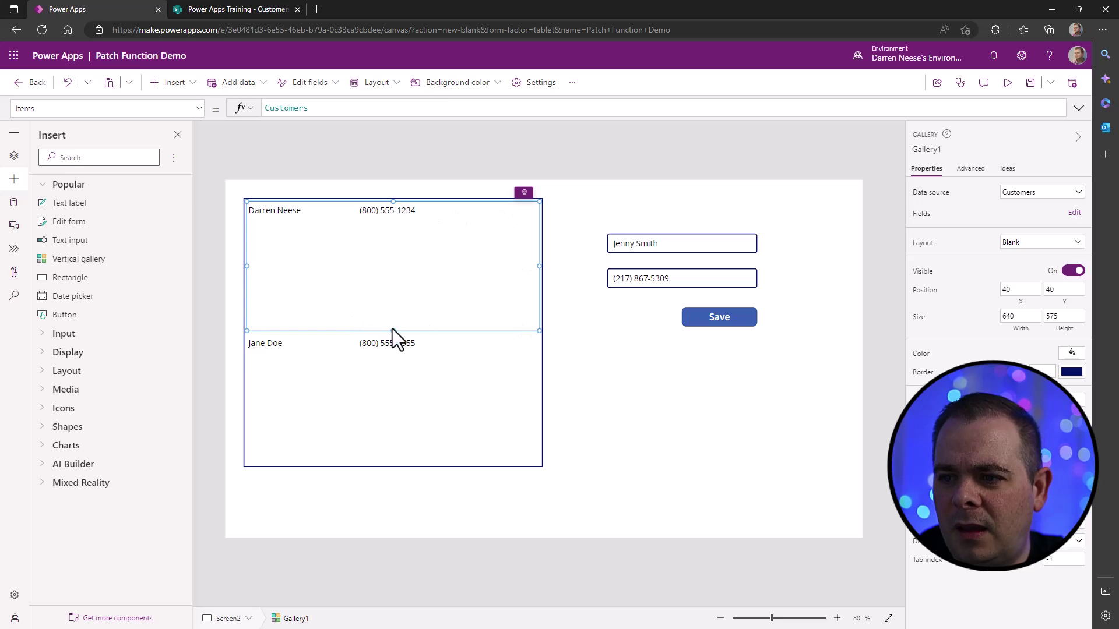
pyautogui.moveTo(393, 330); pyautogui.dragTo(402, 221)
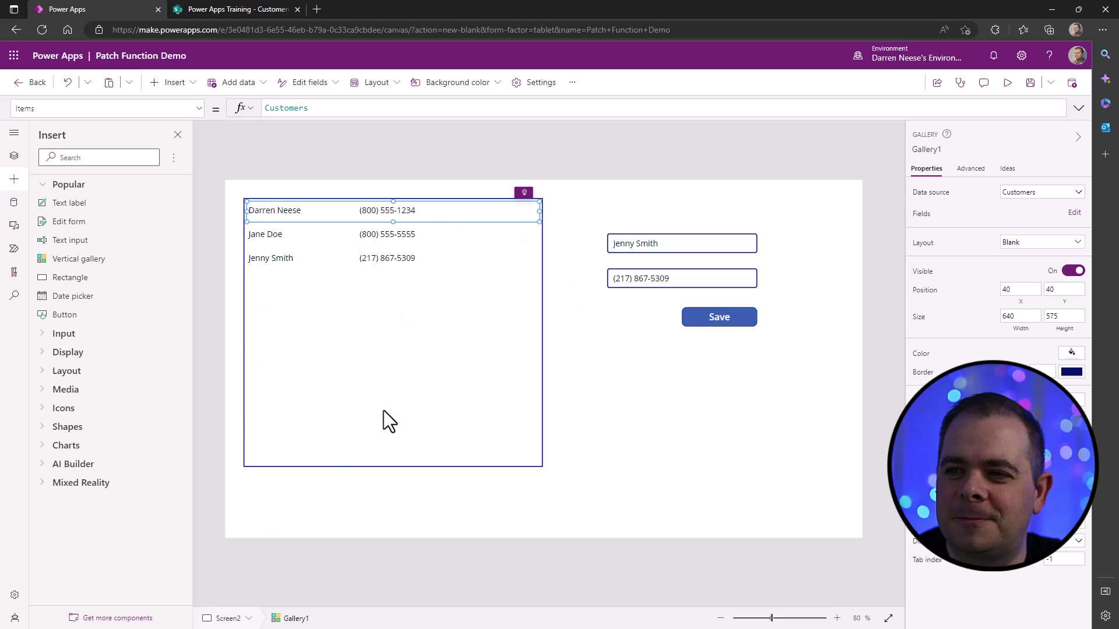
pyautogui.click(649, 425)
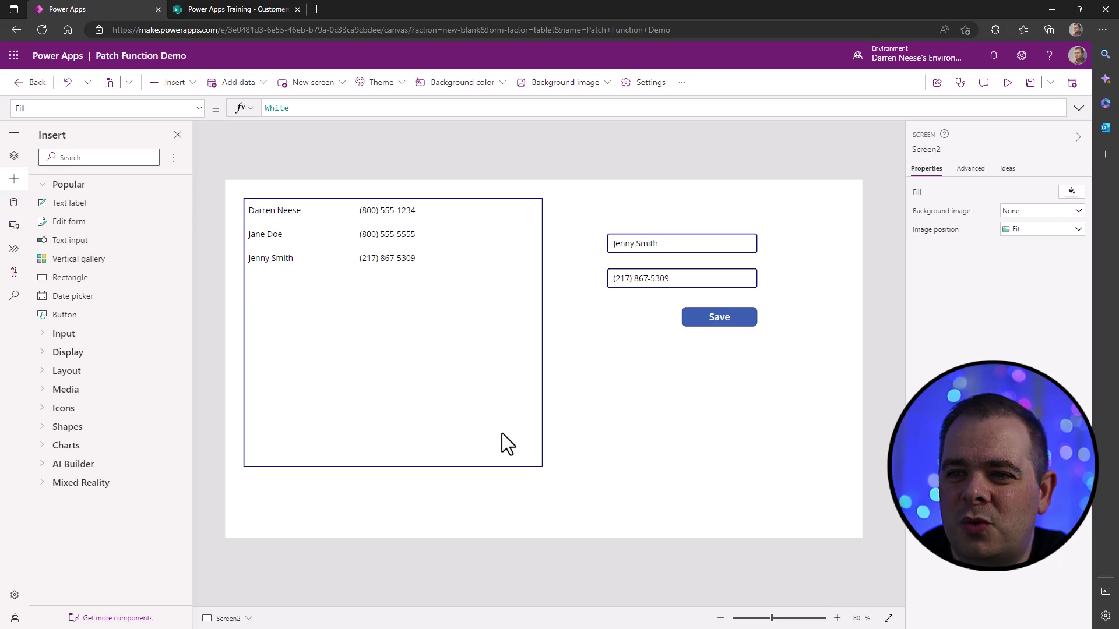
# - Set Gallery1's TemplateFill to If(ThisItem.IsSelected, LightYellow, White)
pyautogui.click(388, 407)
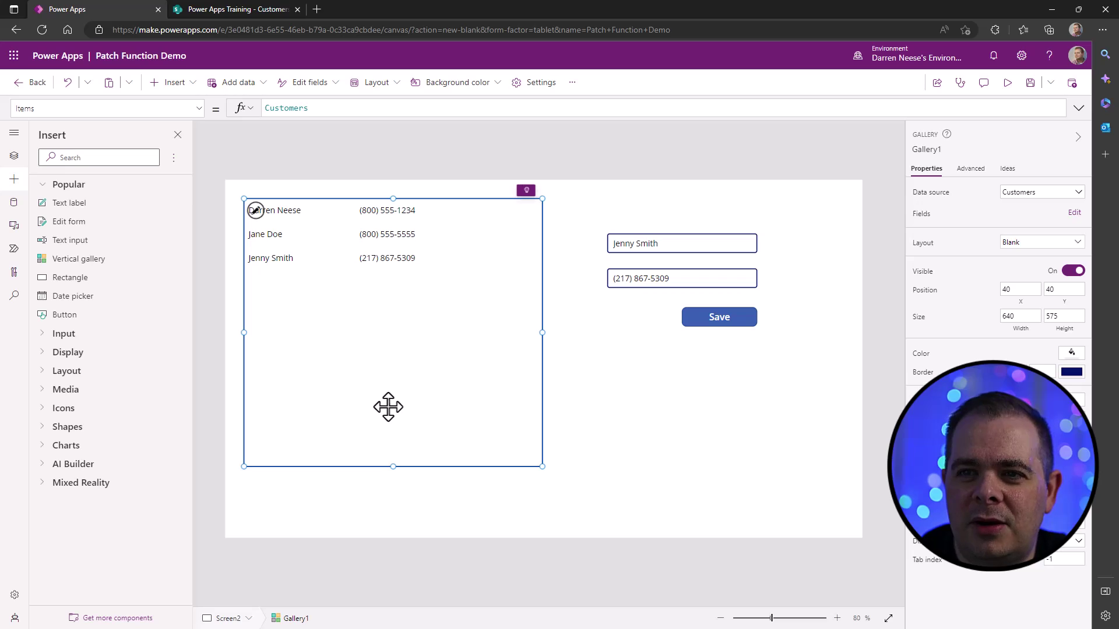
pyautogui.click(199, 110)
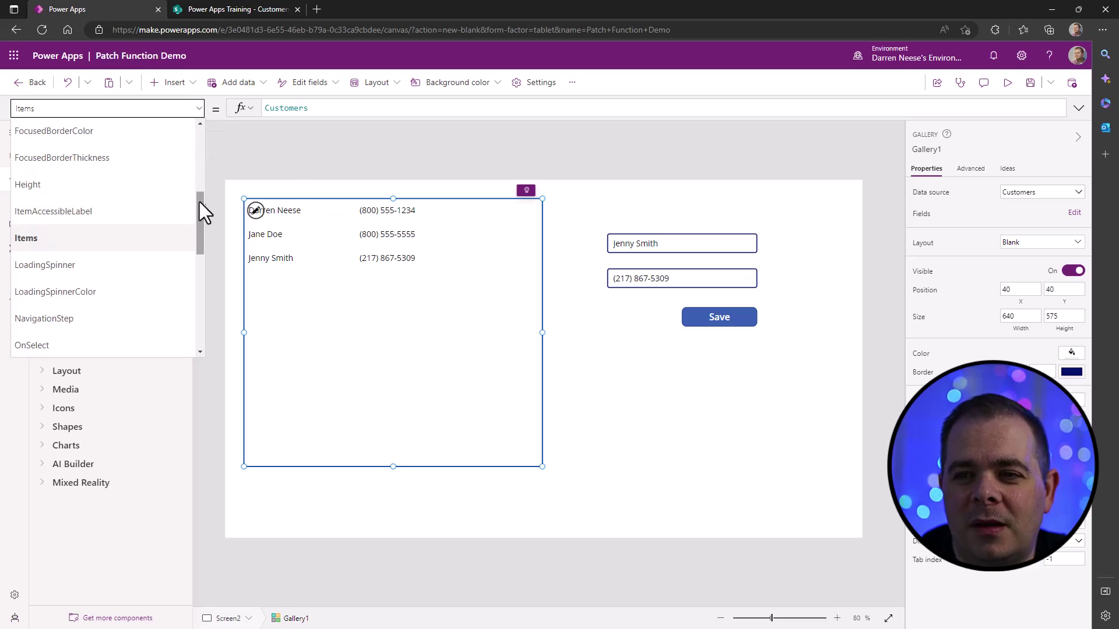
pyautogui.moveTo(199, 204); pyautogui.dragTo(198, 331)
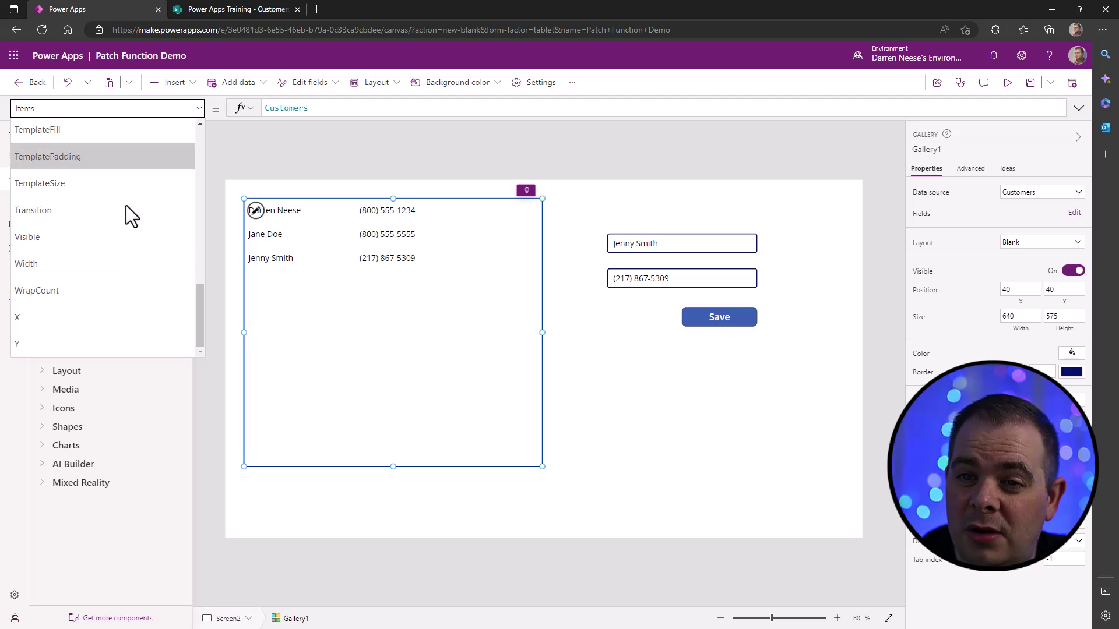
pyautogui.click(119, 133)
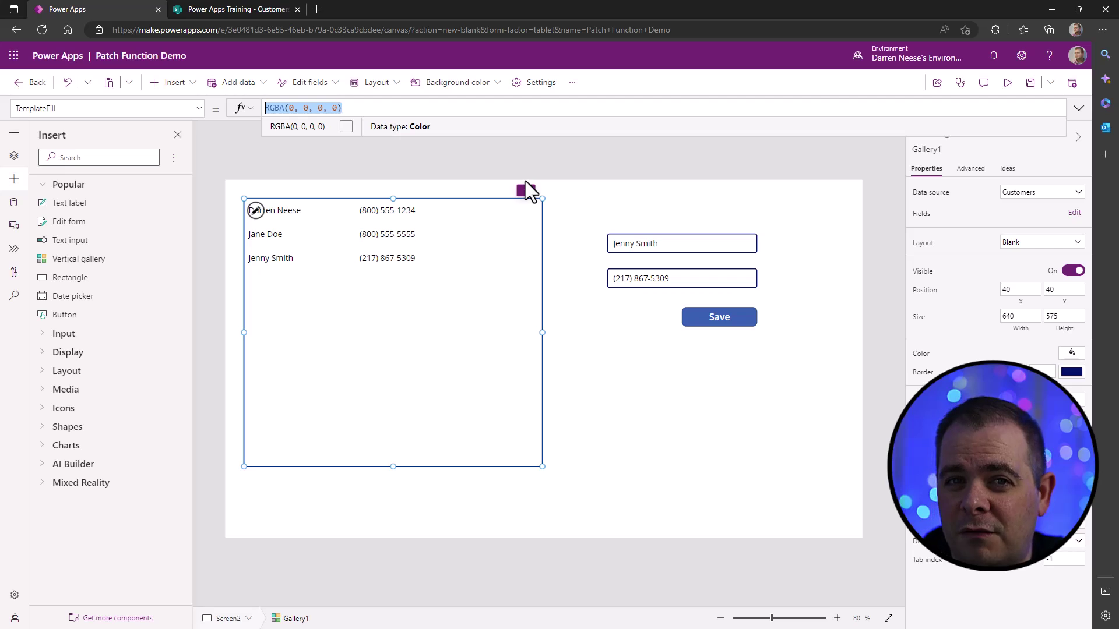
pyautogui.write('If')
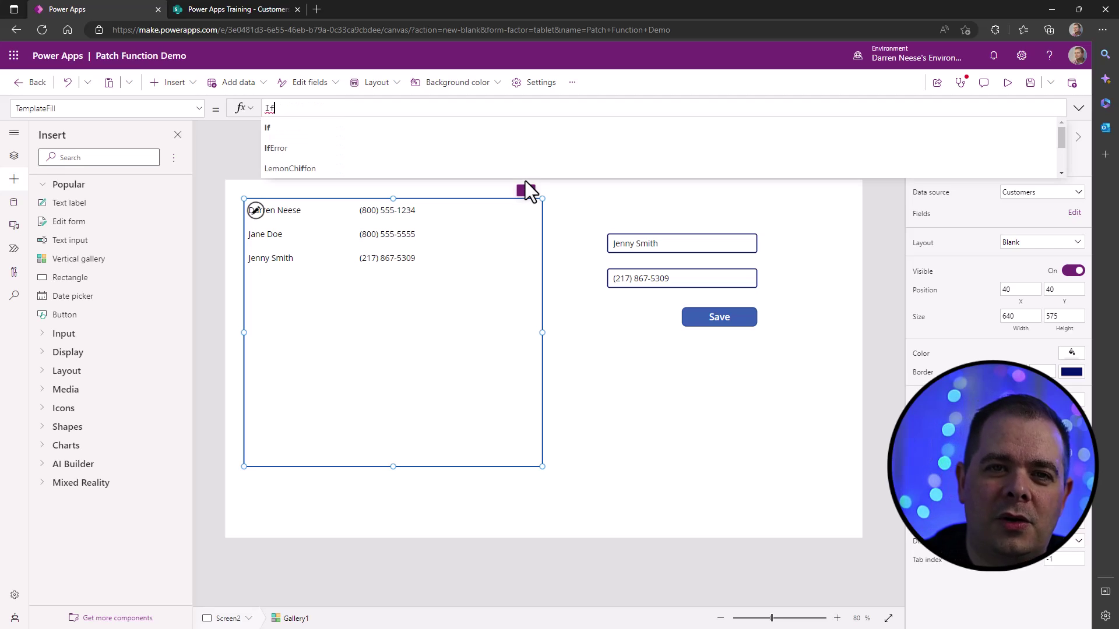
pyautogui.write('(')
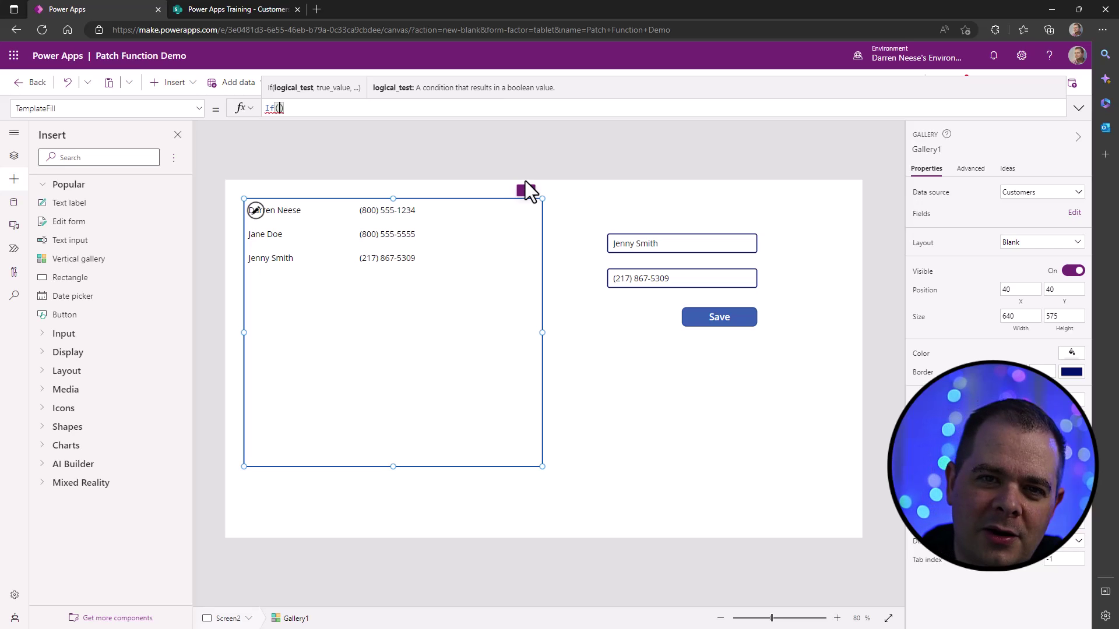
pyautogui.write('ThisItem')
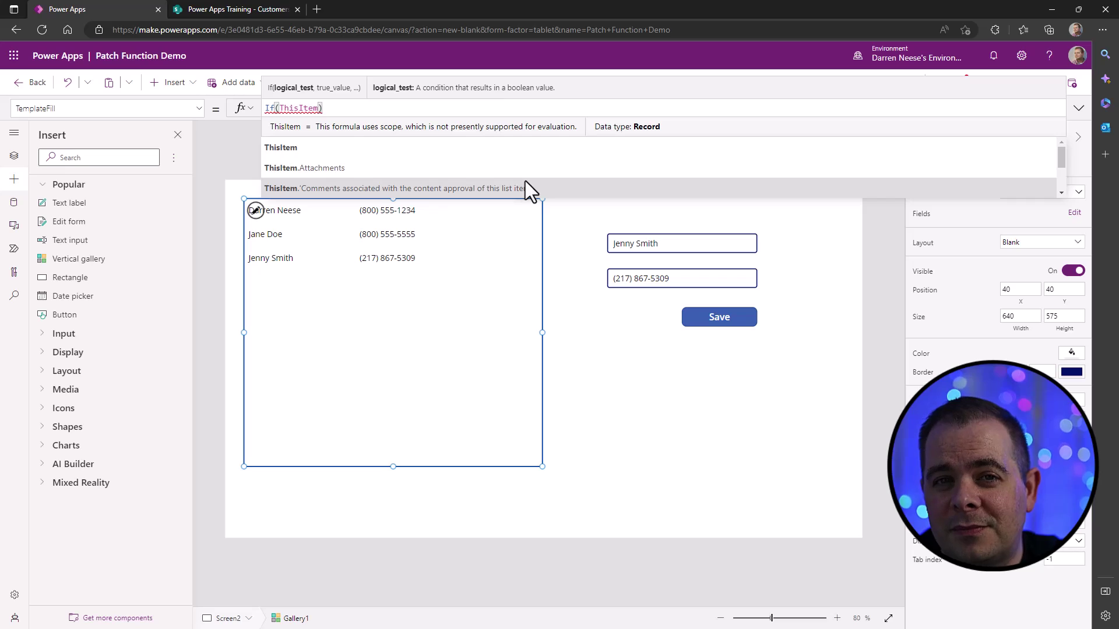
pyautogui.write('.')
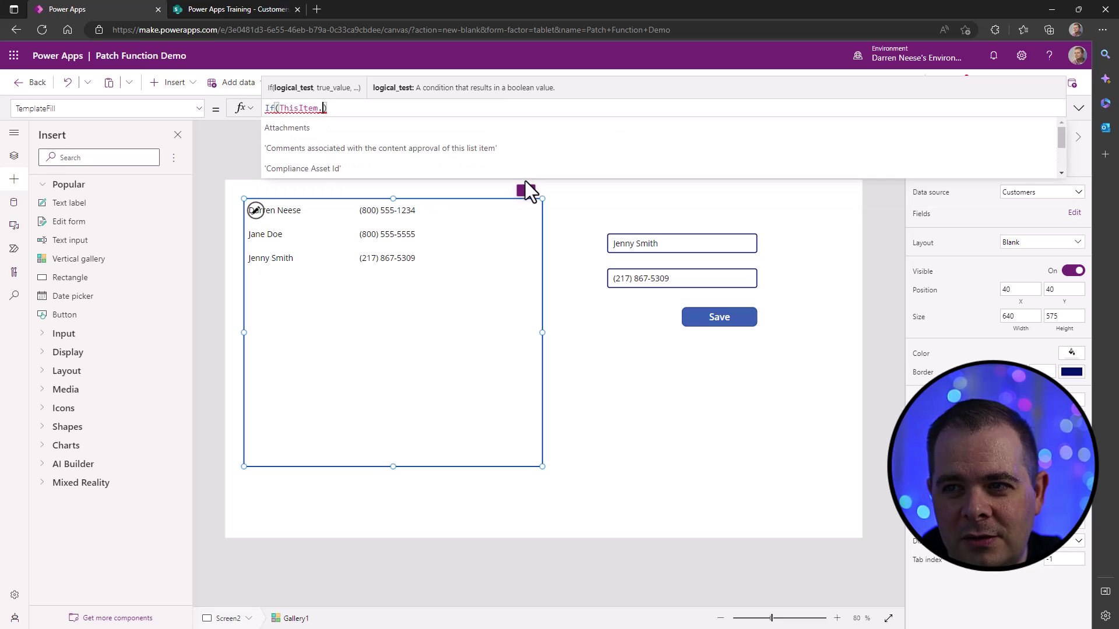
pyautogui.write('IsSelected')
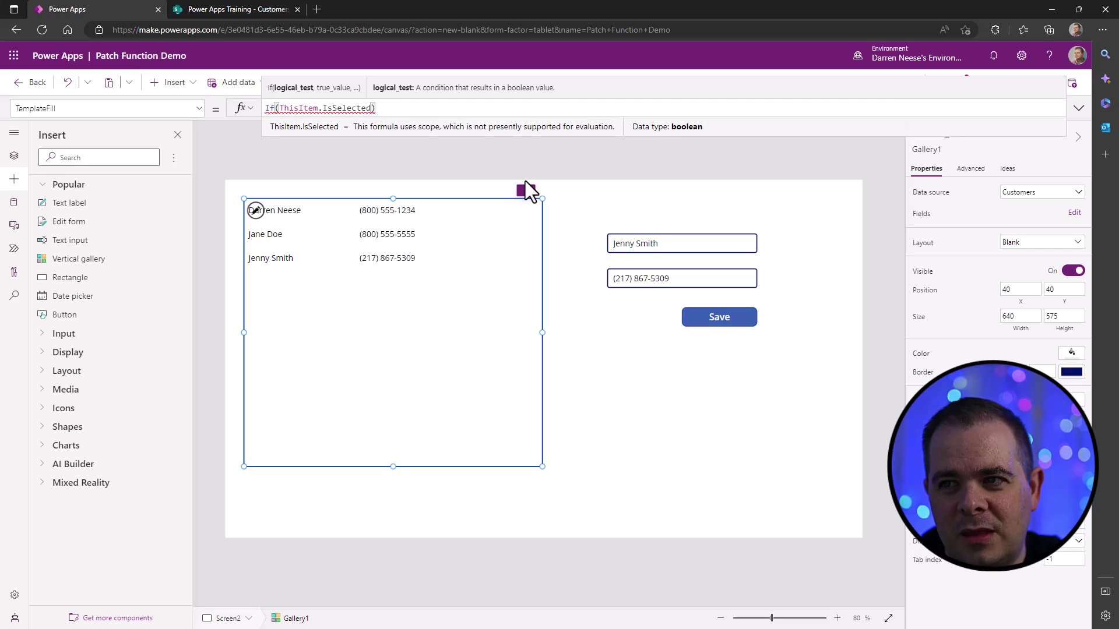
pyautogui.write(', Li')
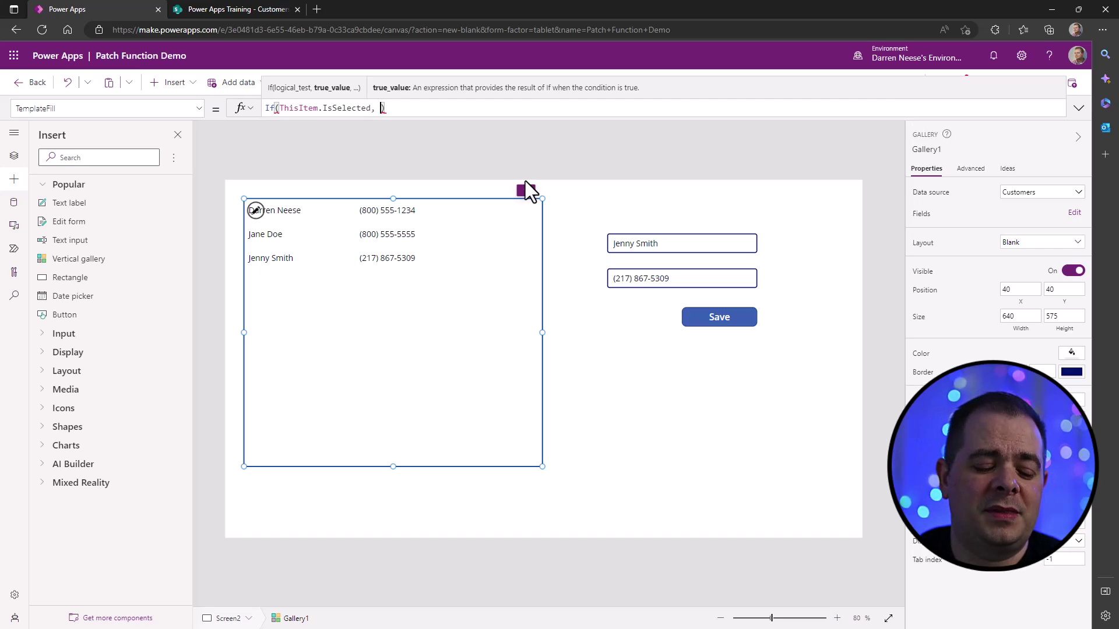
pyautogui.write('ghtYellow')
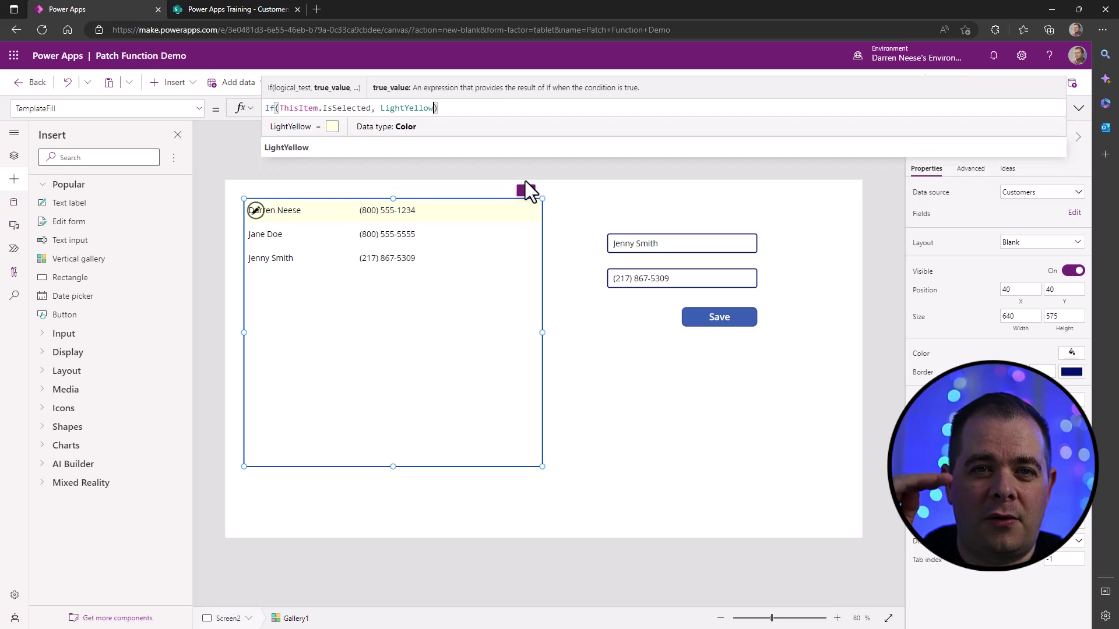
pyautogui.write(', Whi')
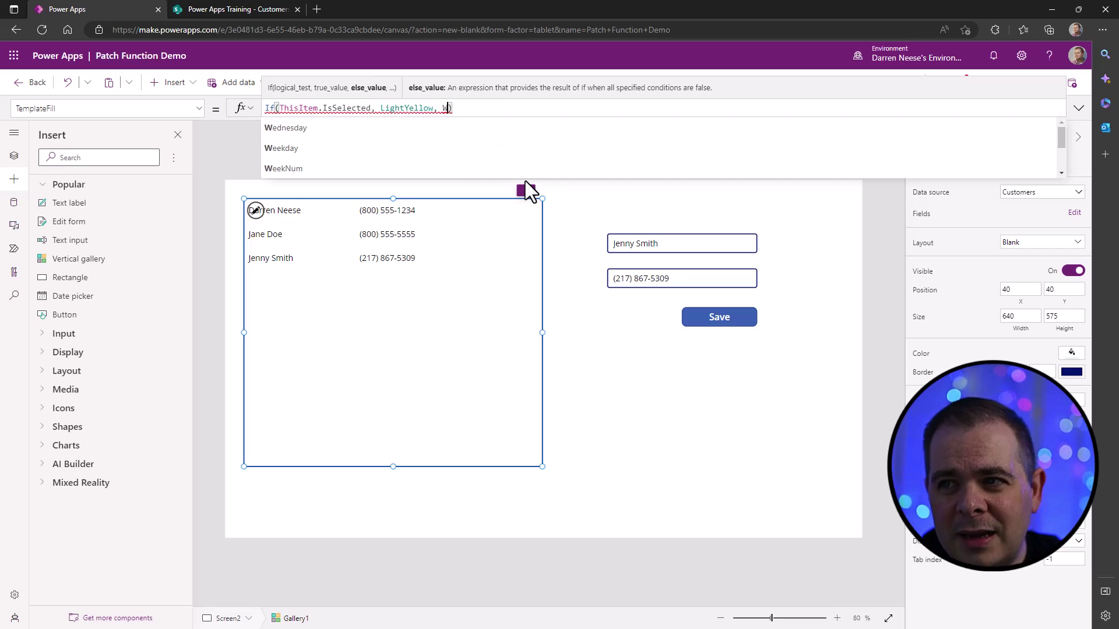
pyautogui.write('te')
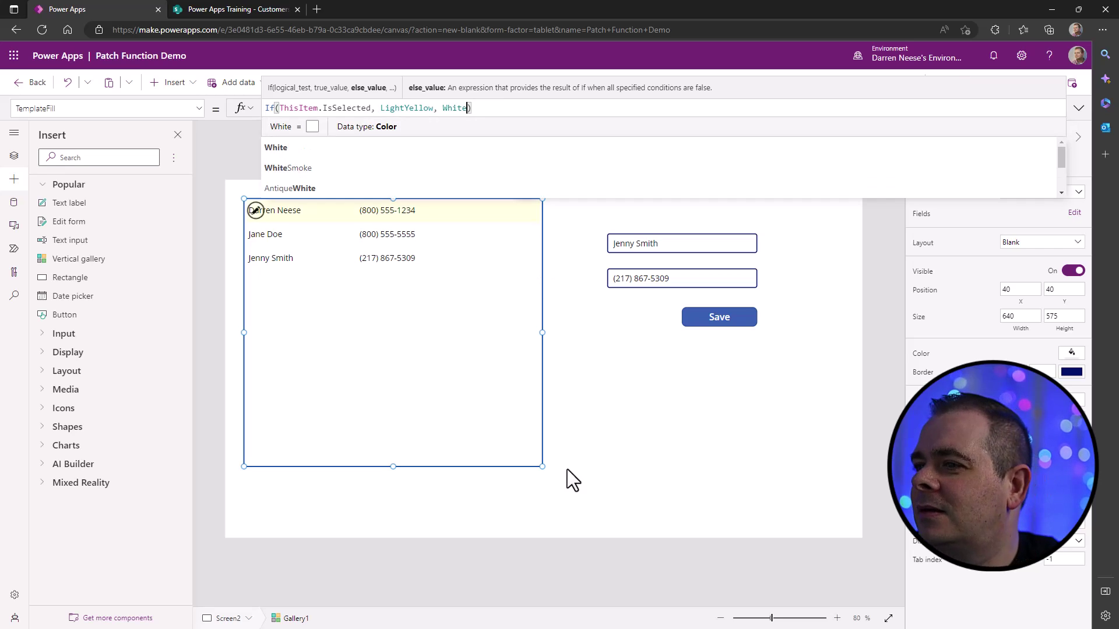
pyautogui.click(792, 479)
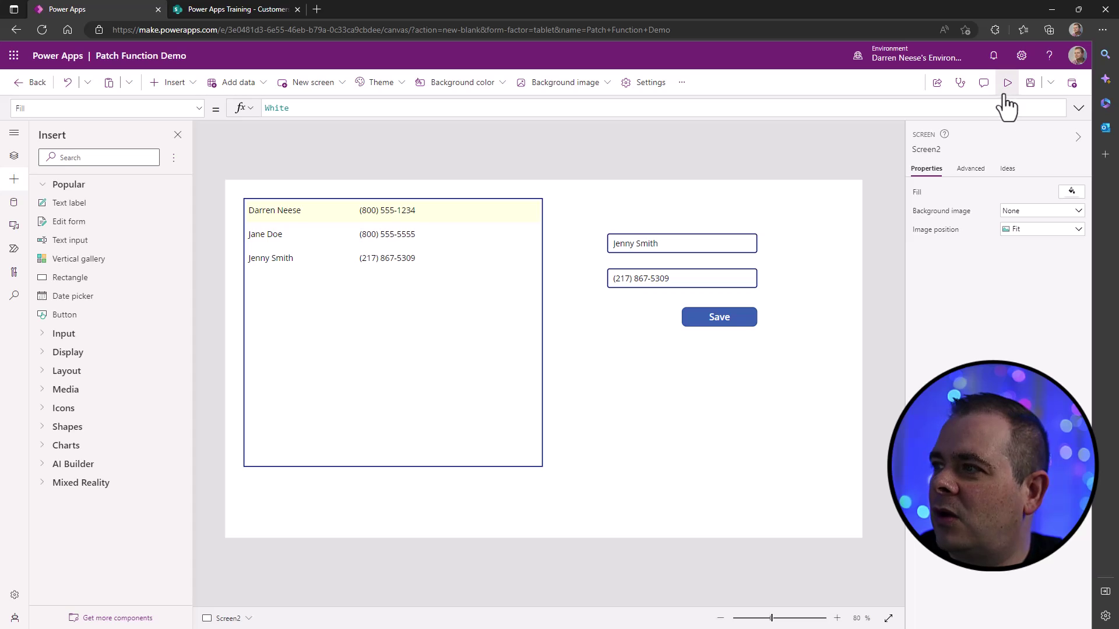
# - Preview the app and click through the customer rows to test the highlight and text boxes
pyautogui.click(995, 83)
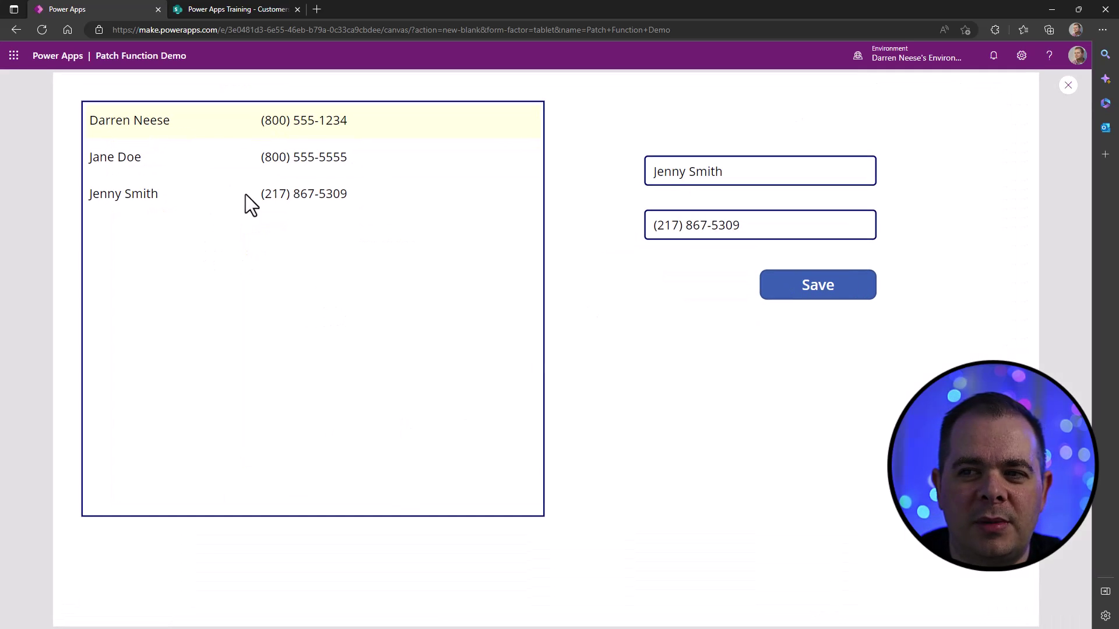
pyautogui.click(243, 163)
pyautogui.click(239, 194)
pyautogui.click(270, 156)
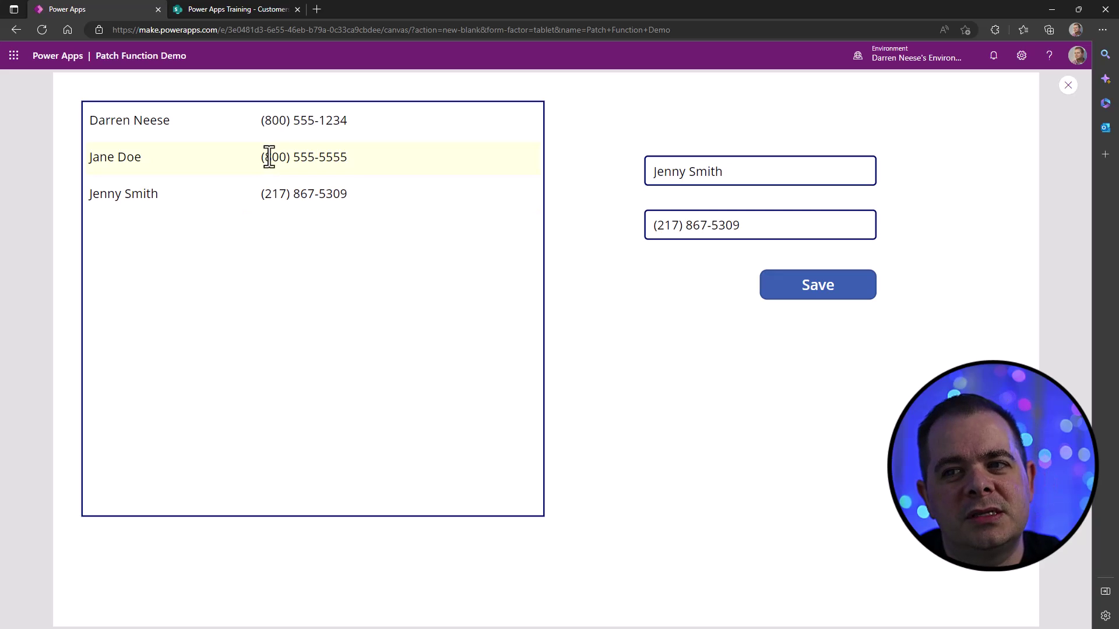
pyautogui.click(309, 126)
pyautogui.click(329, 169)
pyautogui.click(327, 193)
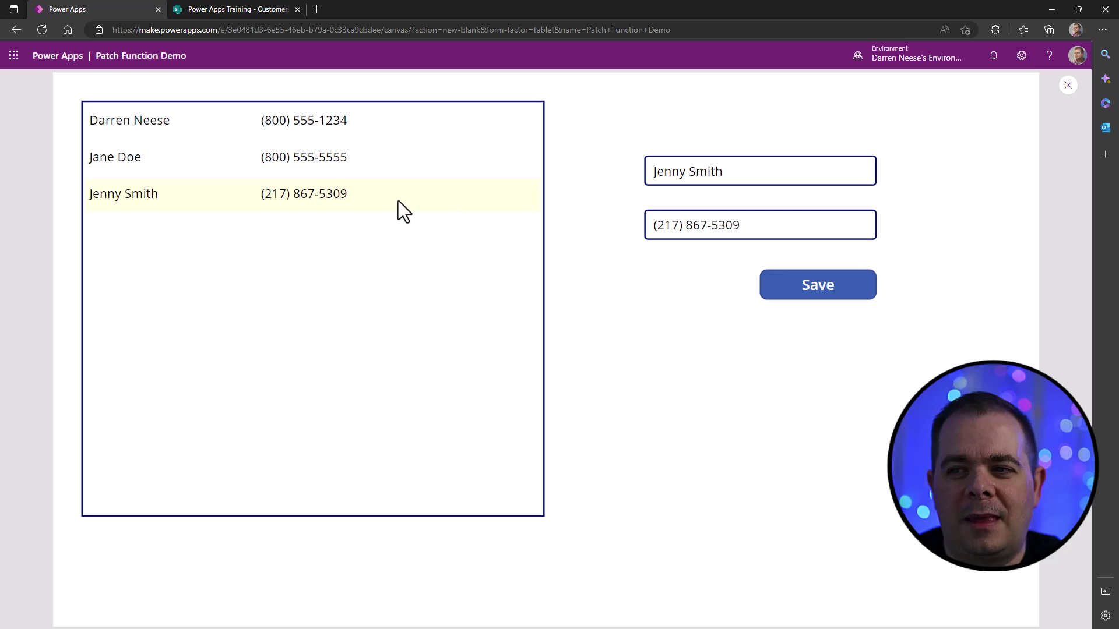
pyautogui.click(410, 146)
pyautogui.click(397, 137)
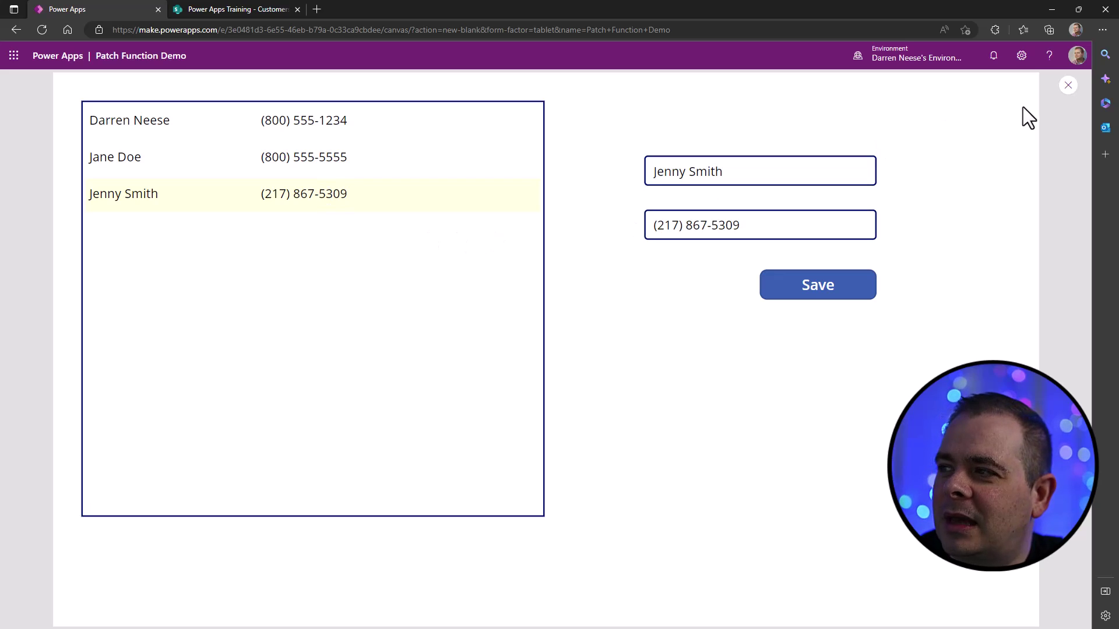
# - Leave the preview and rename the customer gallery from Gallery1 to galCustomers
pyautogui.click(1069, 86)
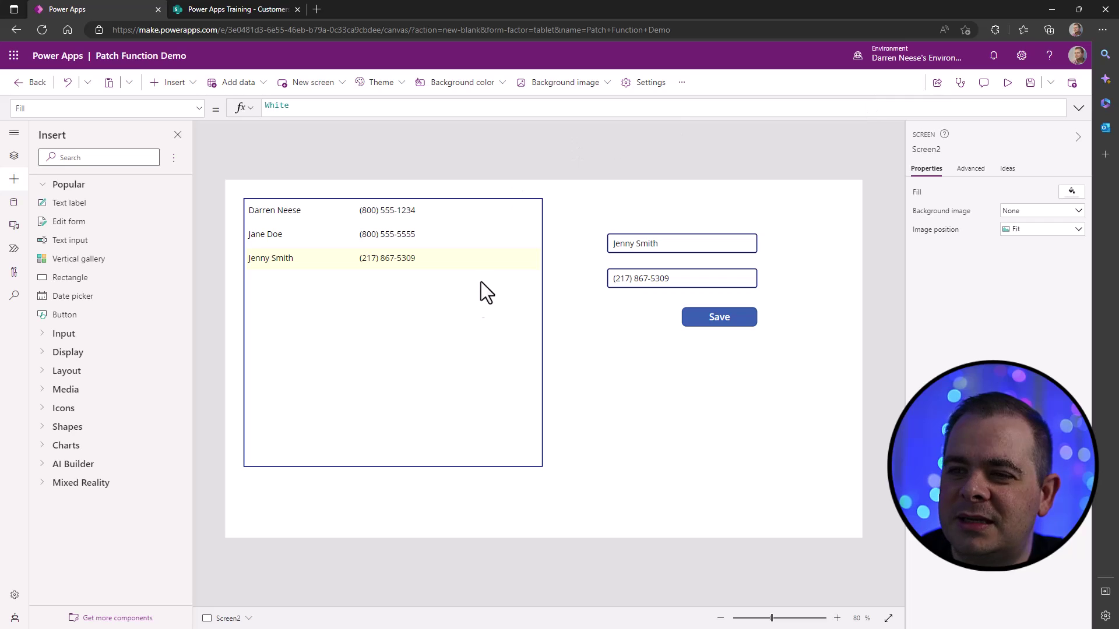
pyautogui.click(408, 364)
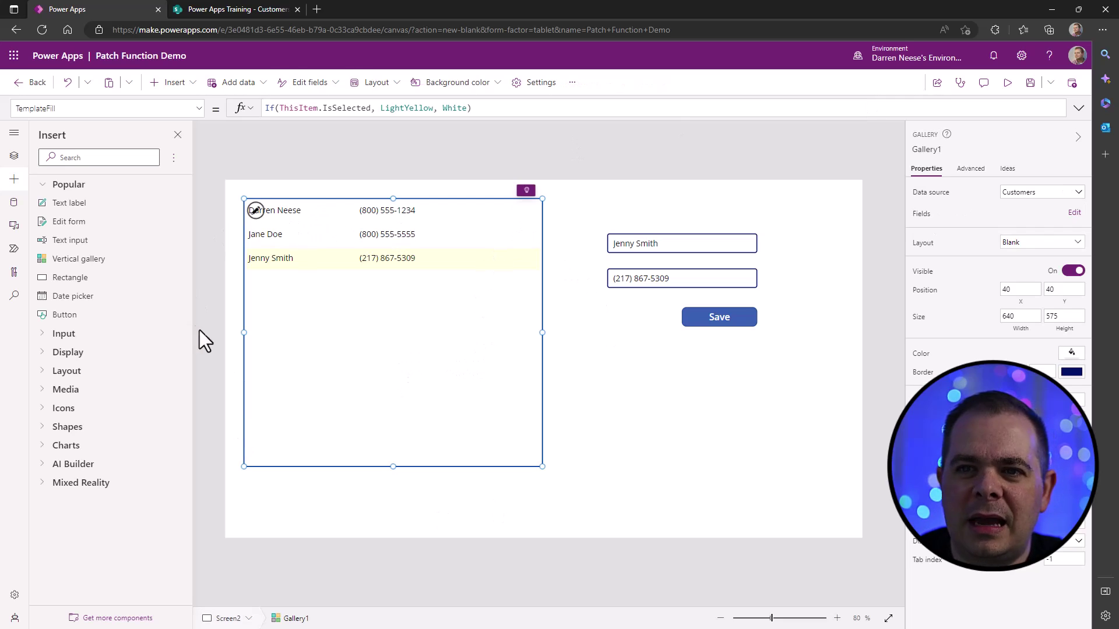
pyautogui.click(928, 150)
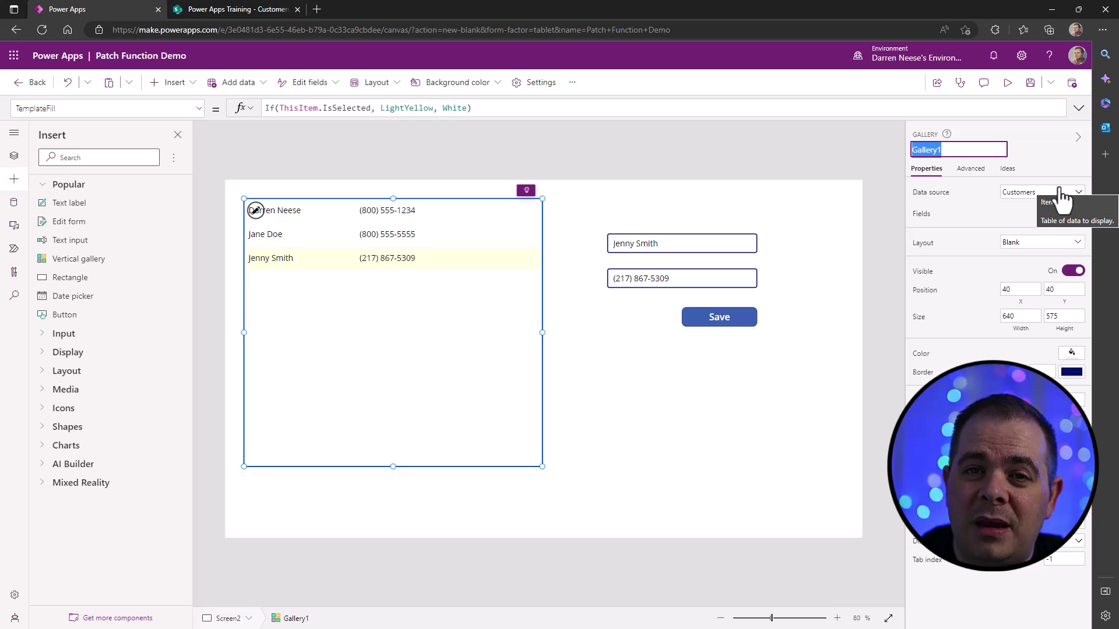
pyautogui.write('gal')
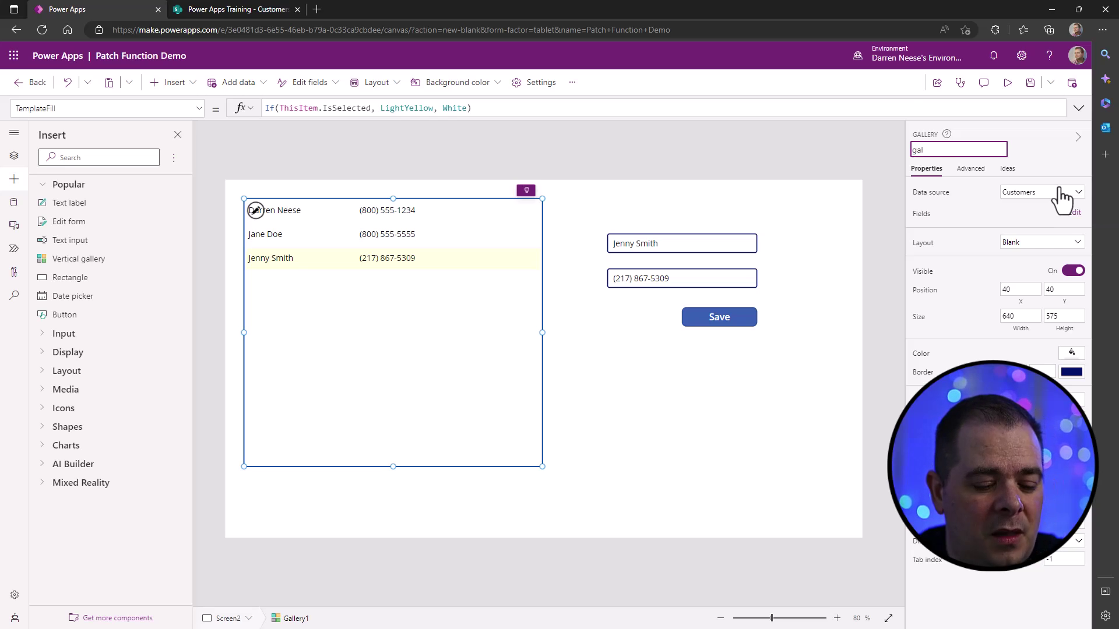
pyautogui.write('Customers')
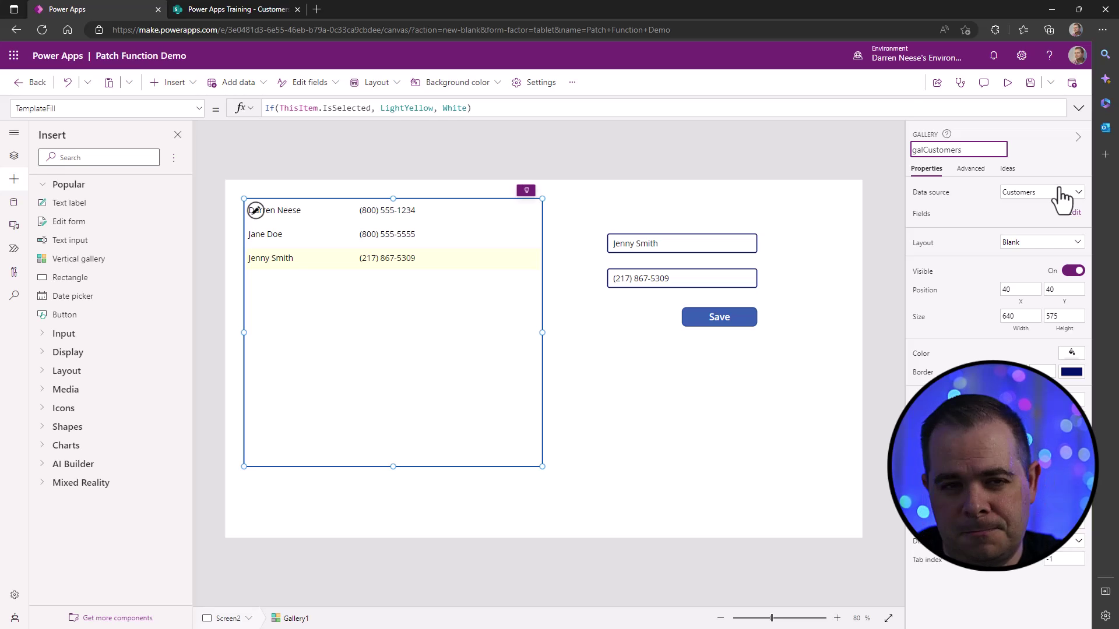
pyautogui.press('Return')
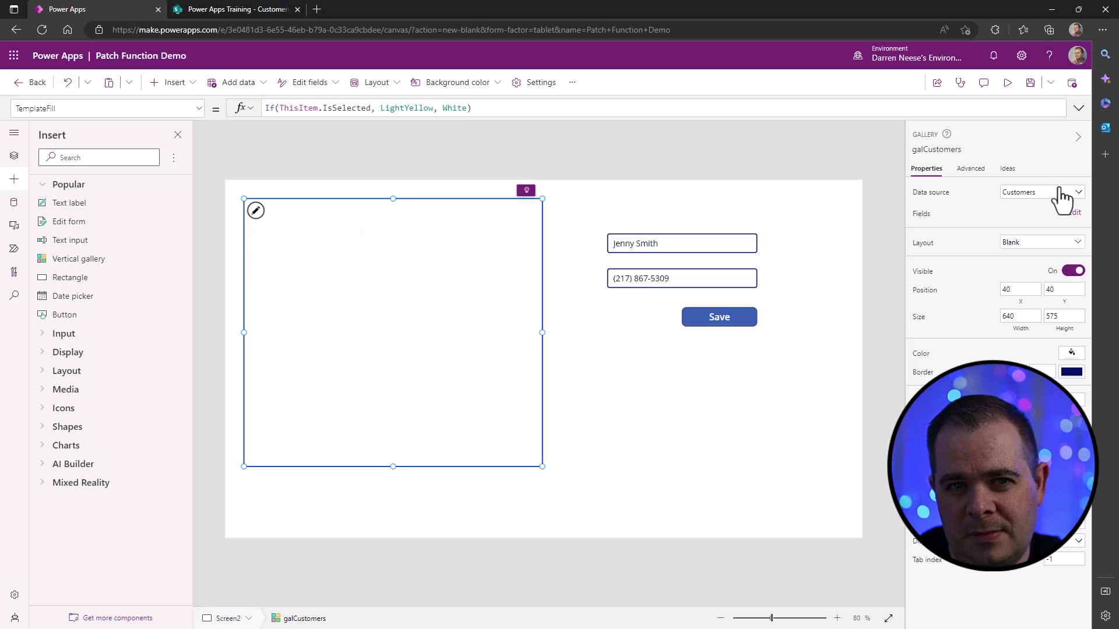
pyautogui.click(945, 150)
pyautogui.hotkey('ctrl', 'c')
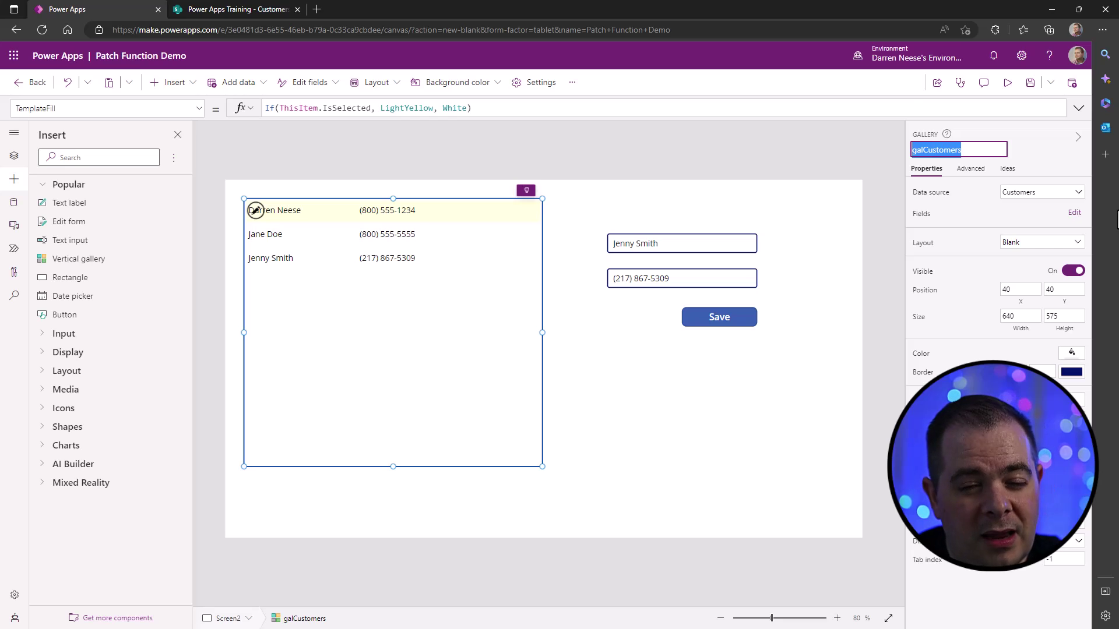
pyautogui.click(680, 247)
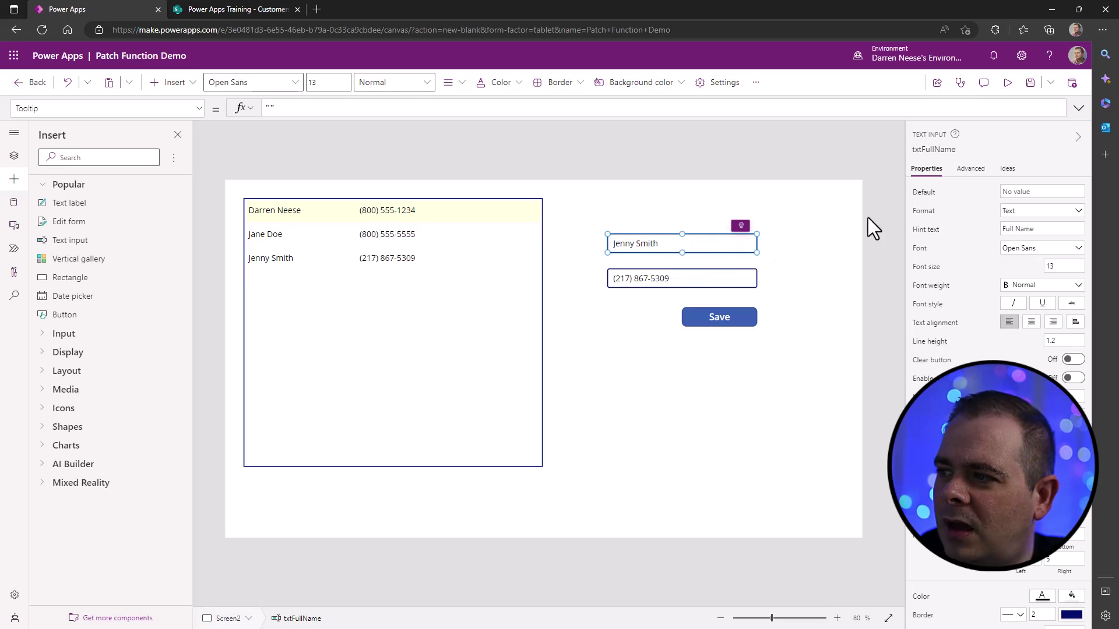
# - Set the full-name box's Default to galCustomers.Selected.Title, glancing at the SharePoint list tab
pyautogui.click(922, 194)
pyautogui.moveTo(300, 110); pyautogui.dragTo(200, 115)
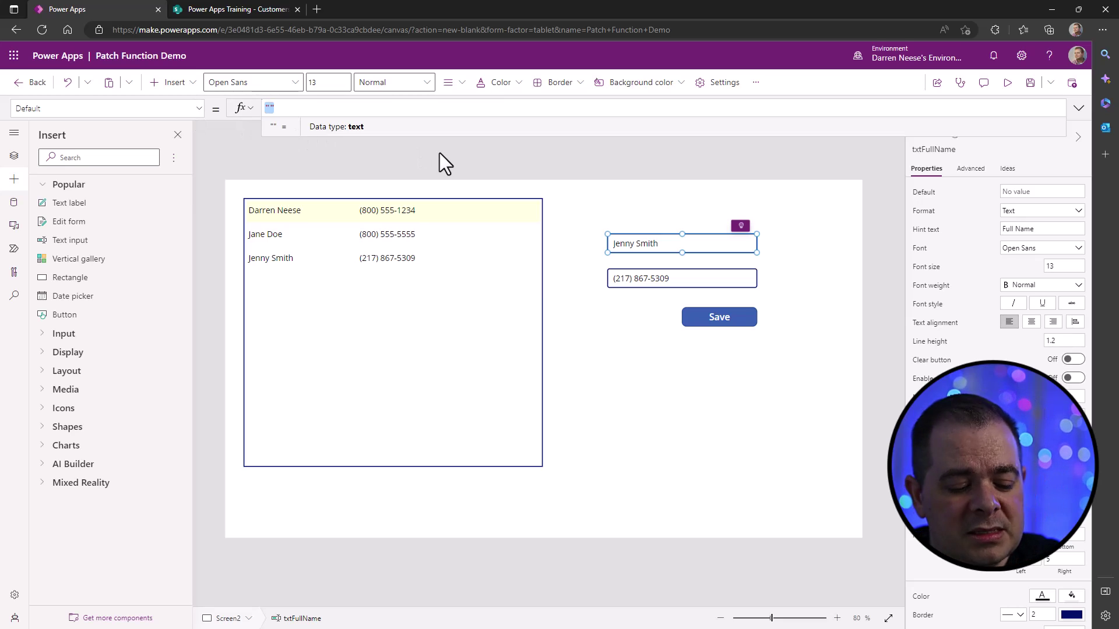
pyautogui.hotkey('ctrl', 'v')
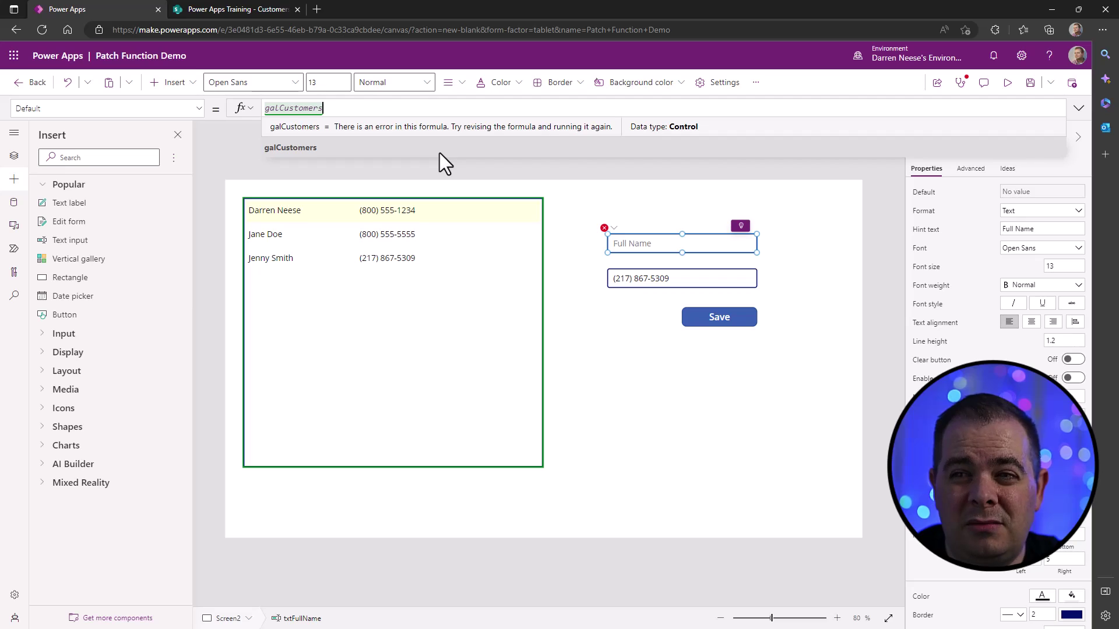
pyautogui.write('.')
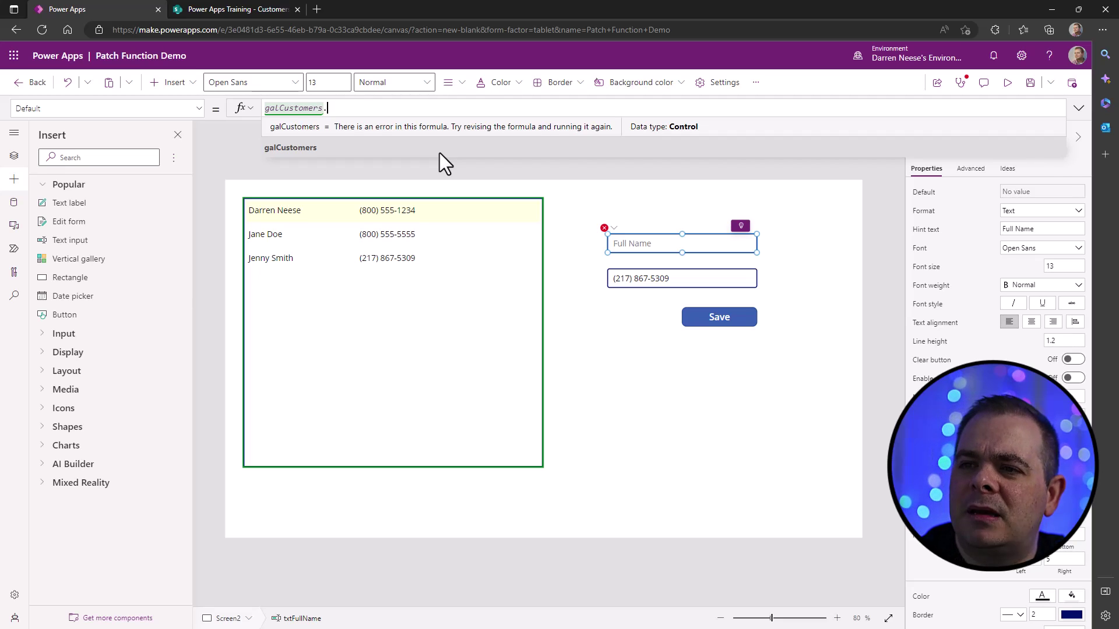
pyautogui.write('Sel')
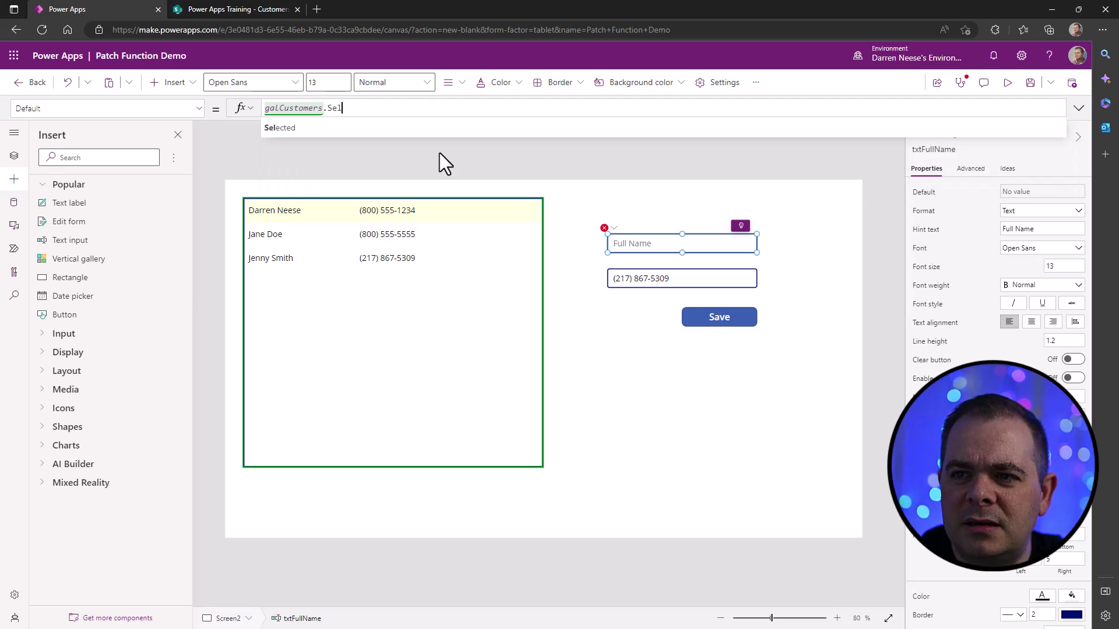
pyautogui.press('Tab')
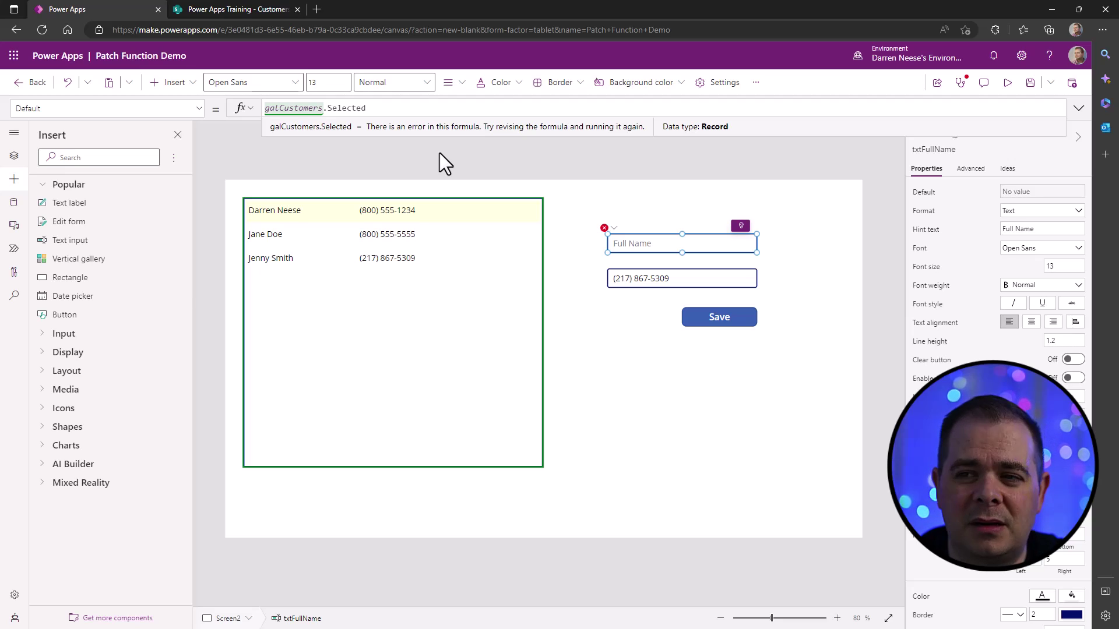
pyautogui.write('.')
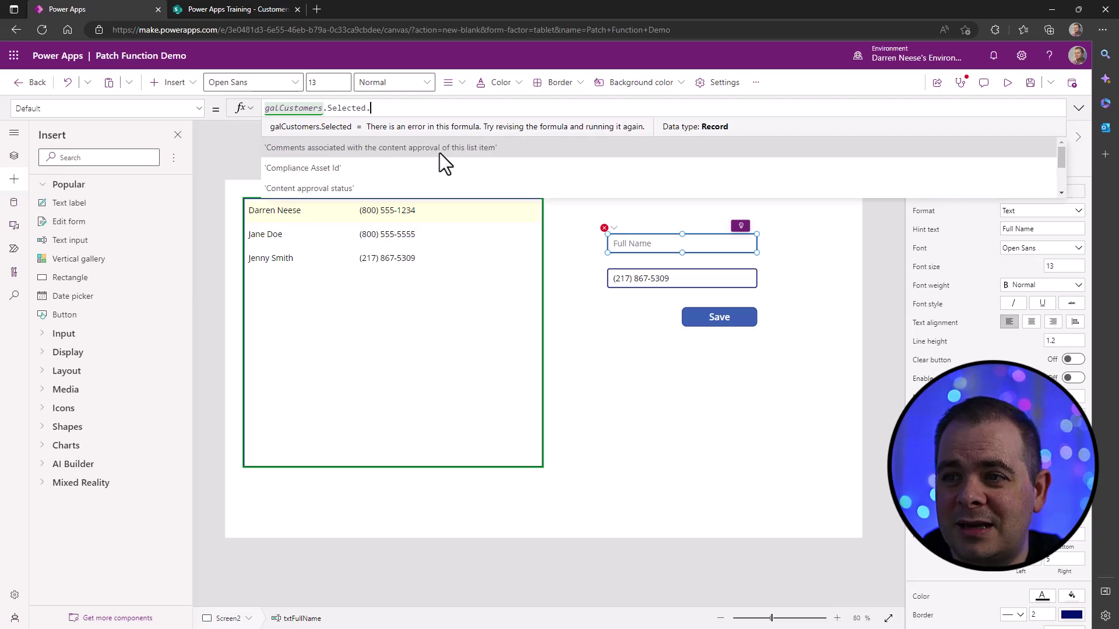
pyautogui.write('Title')
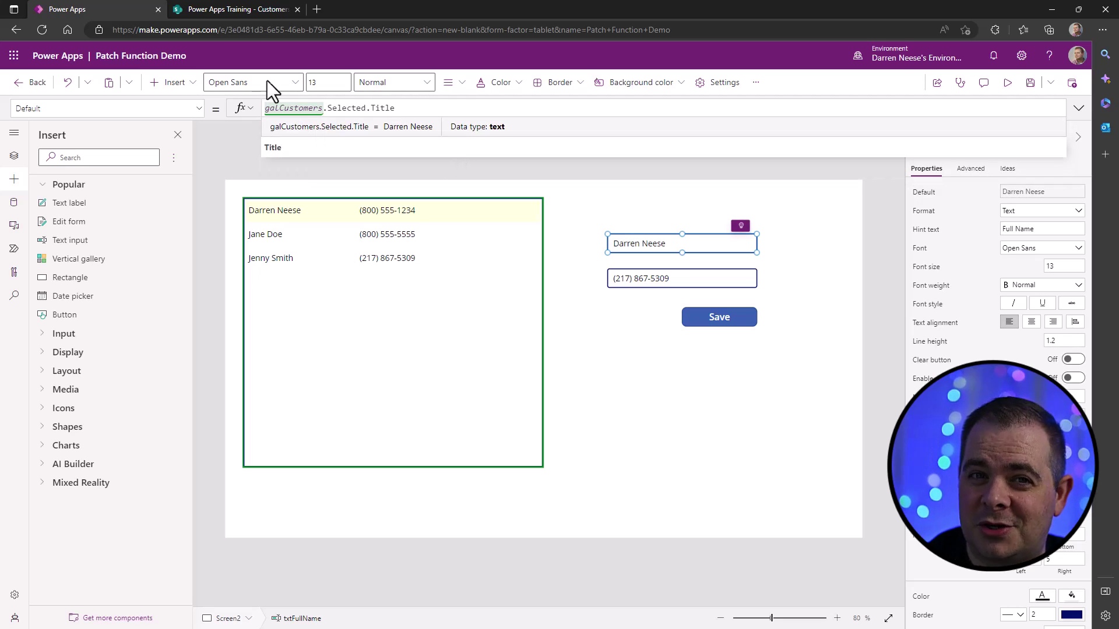
pyautogui.click(247, 8)
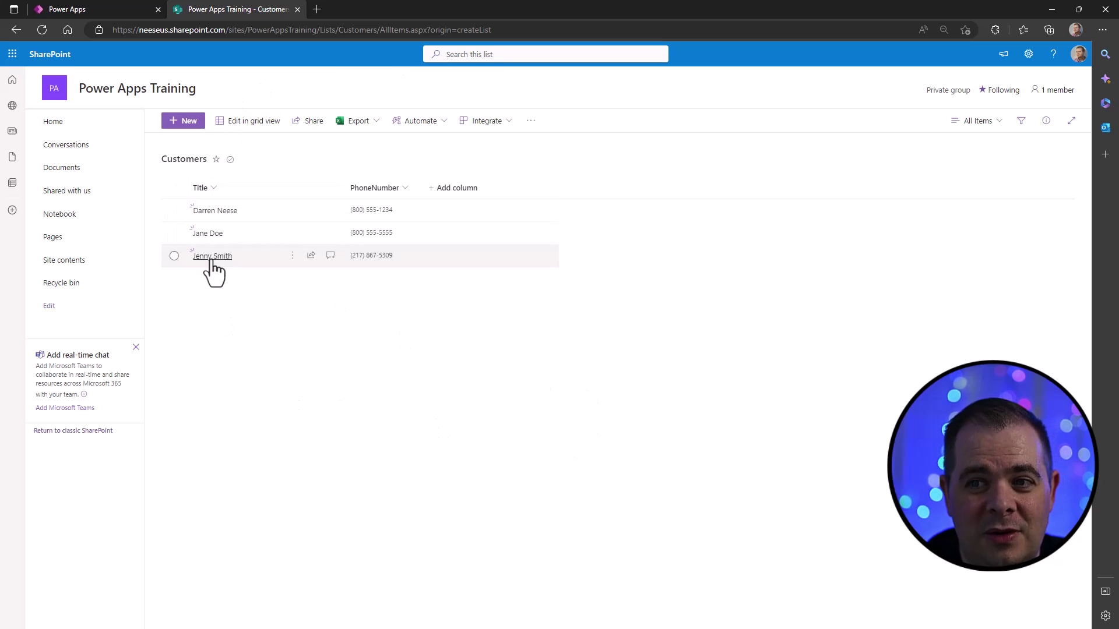
pyautogui.click(123, 9)
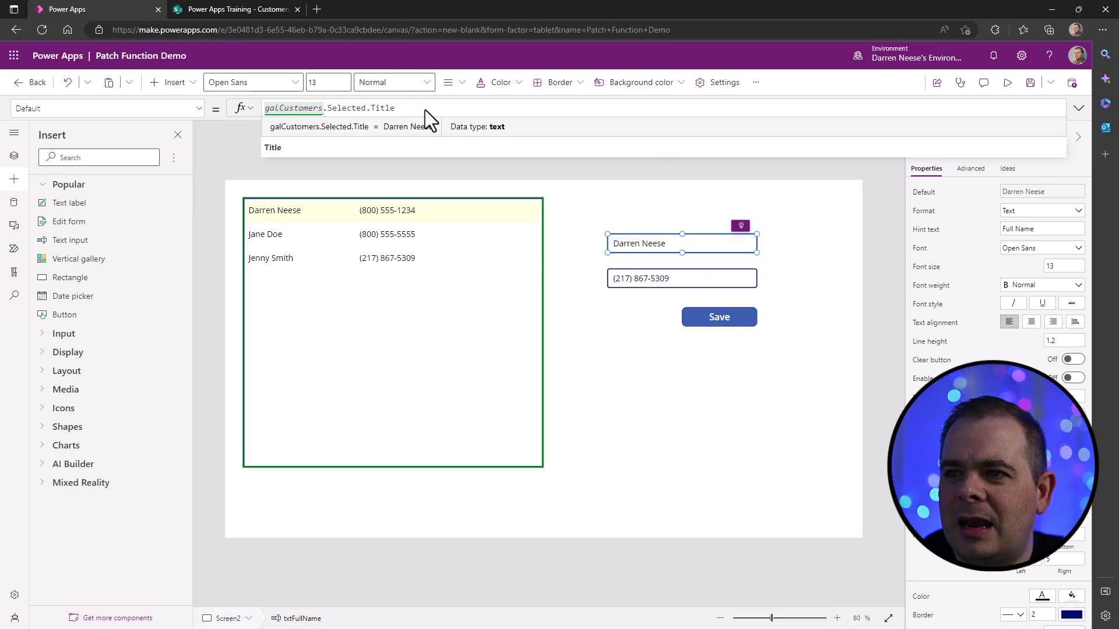
# - Set the phone box's Default to galCustomers.Selected.PhoneNumber by reusing the Title formula, then preview
pyautogui.moveTo(425, 110); pyautogui.dragTo(284, 106)
pyautogui.hotkey('ctrl', 'c')
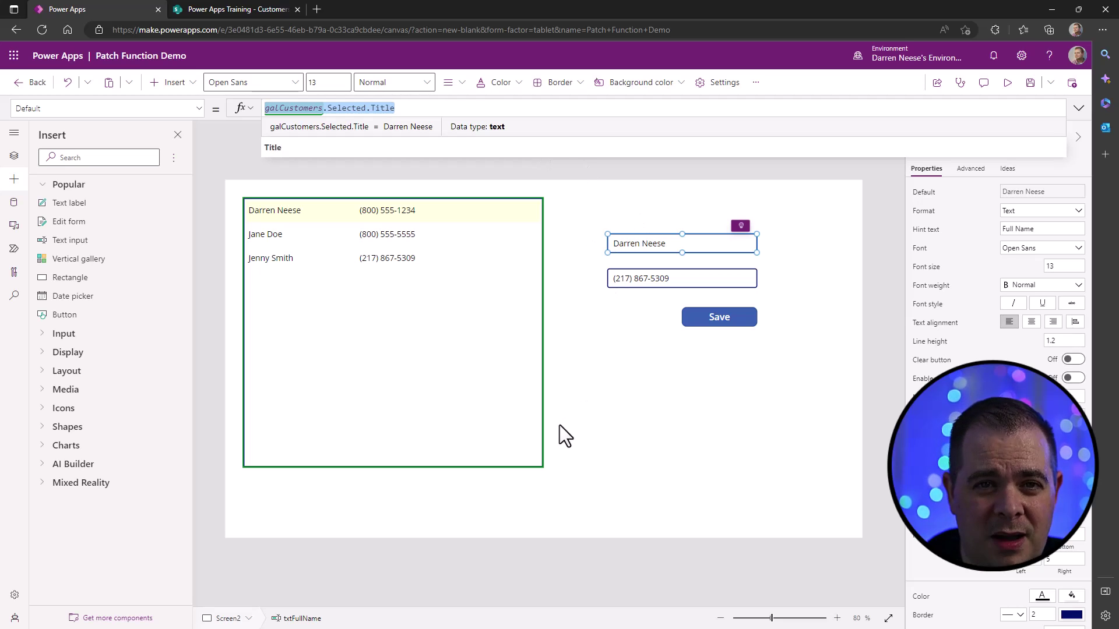
pyautogui.click(681, 274)
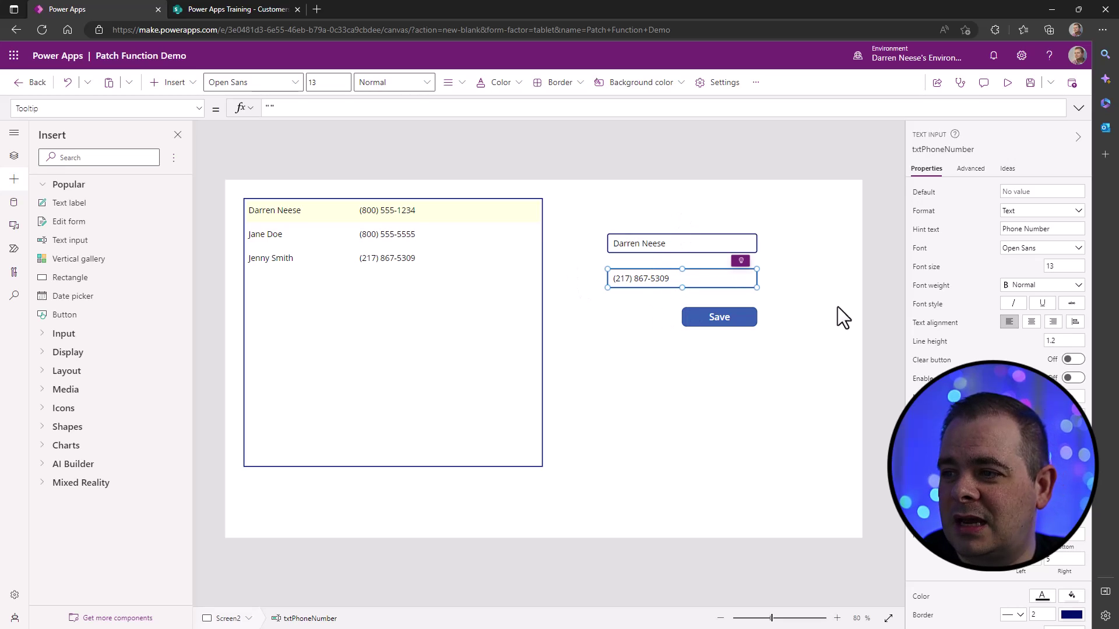
pyautogui.click(925, 194)
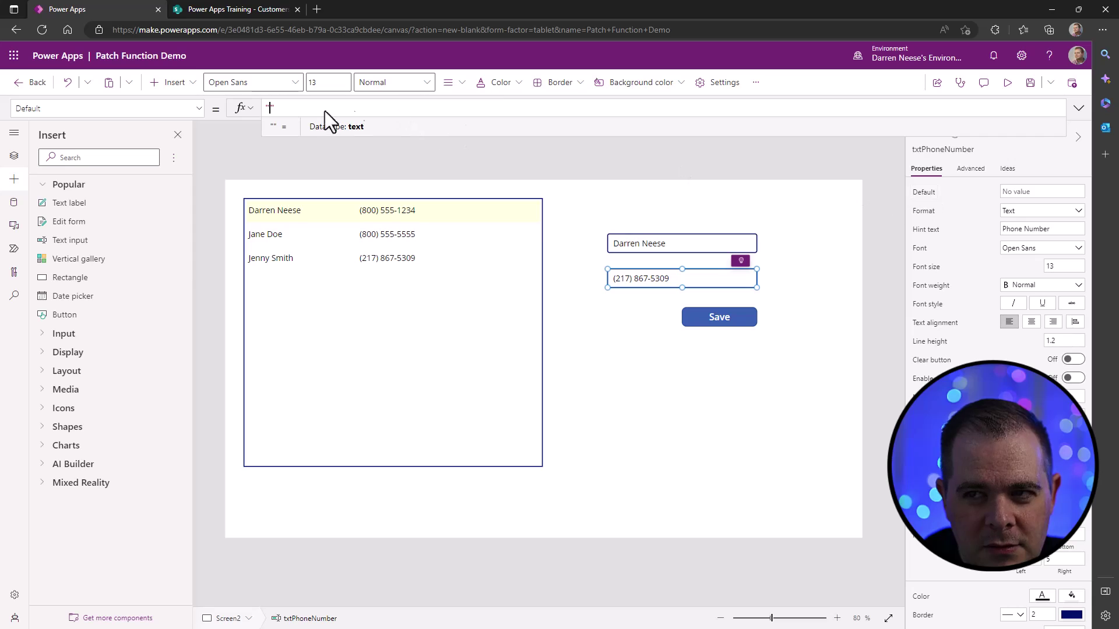
pyautogui.hotkey('ctrl', 'a')
pyautogui.hotkey('ctrl', 'v')
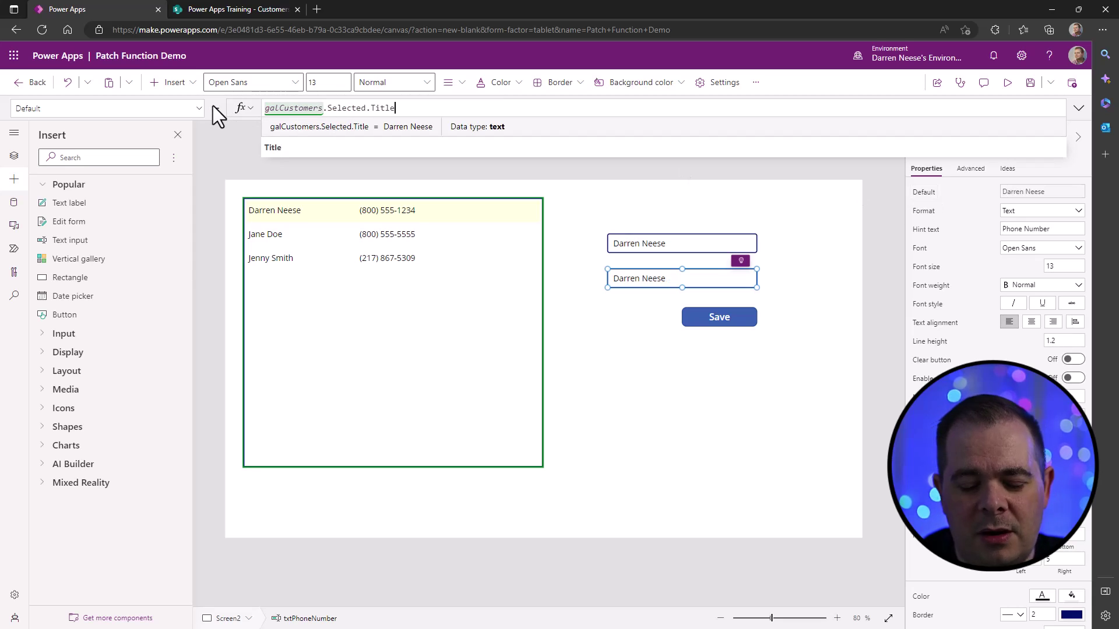
pyautogui.hotkey('ctrl', 'shift', 'Left')
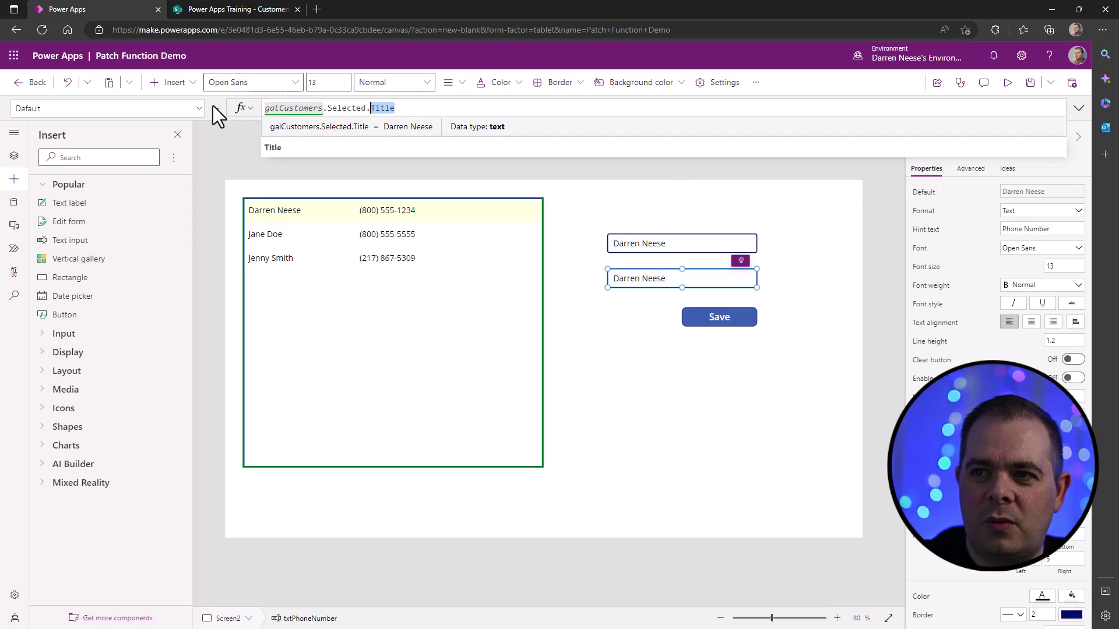
pyautogui.write('Ph')
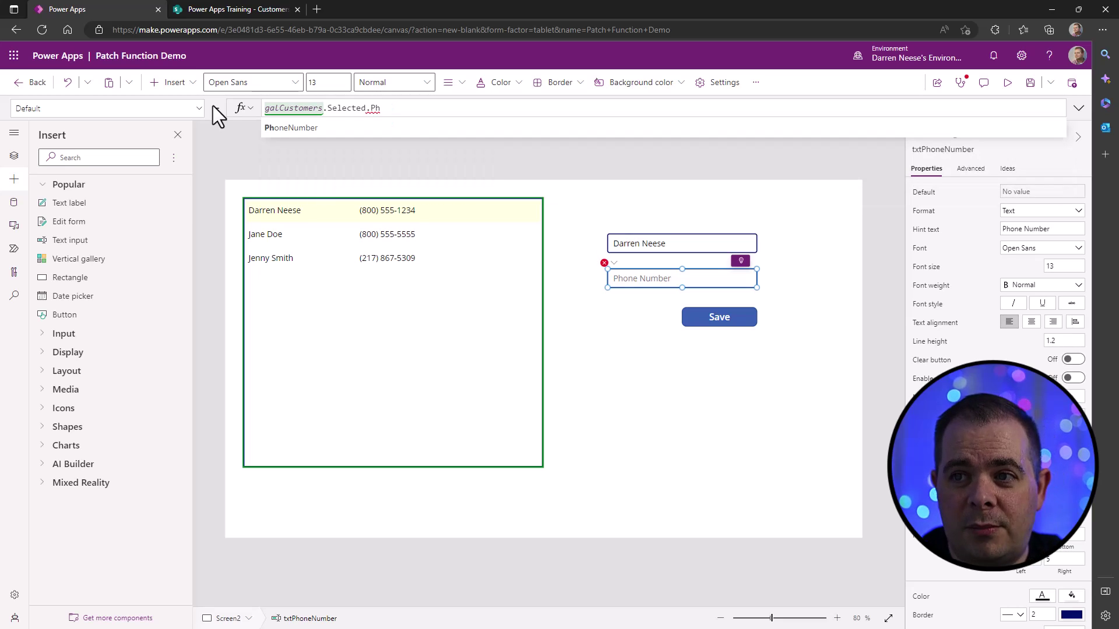
pyautogui.press('Tab')
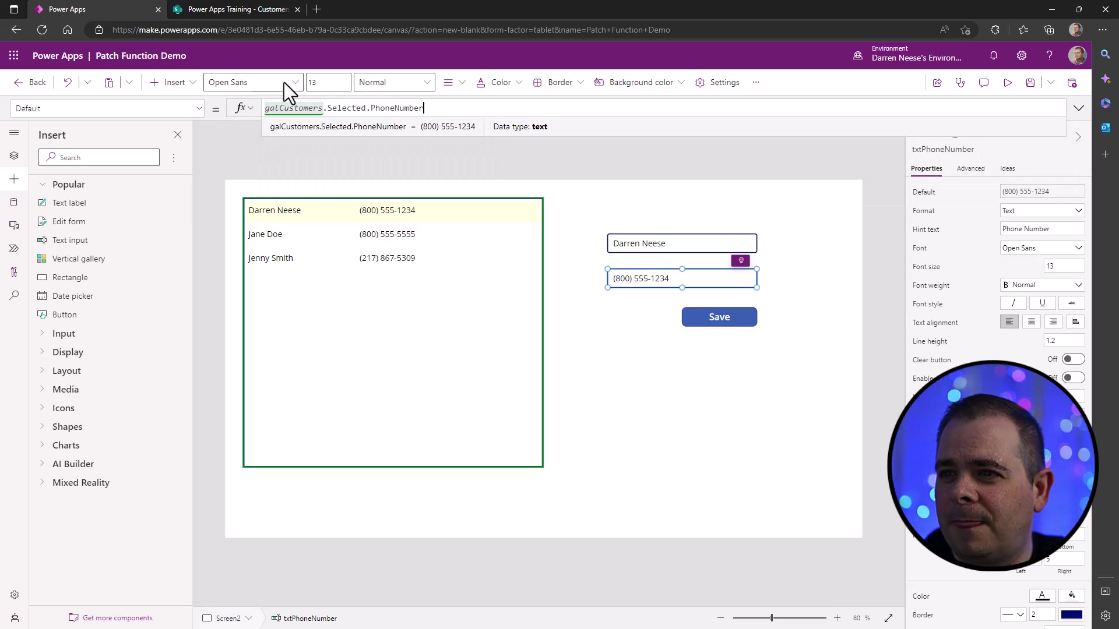
pyautogui.click(1007, 83)
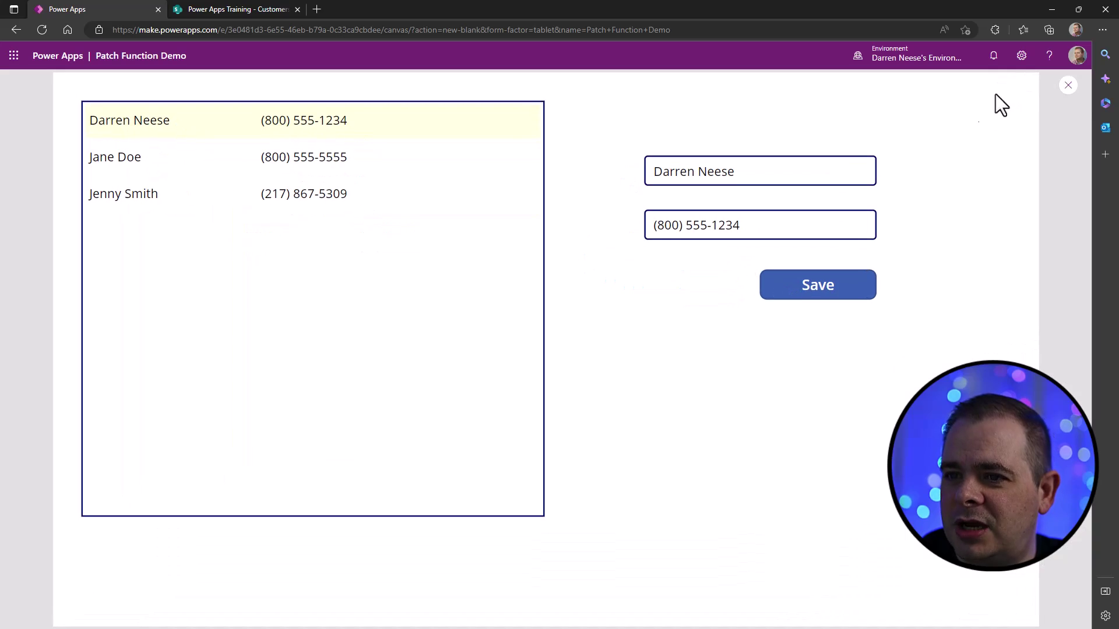
# - Click through the gallery rows to confirm name and phone follow the selection, then close preview
pyautogui.click(199, 157)
pyautogui.click(202, 180)
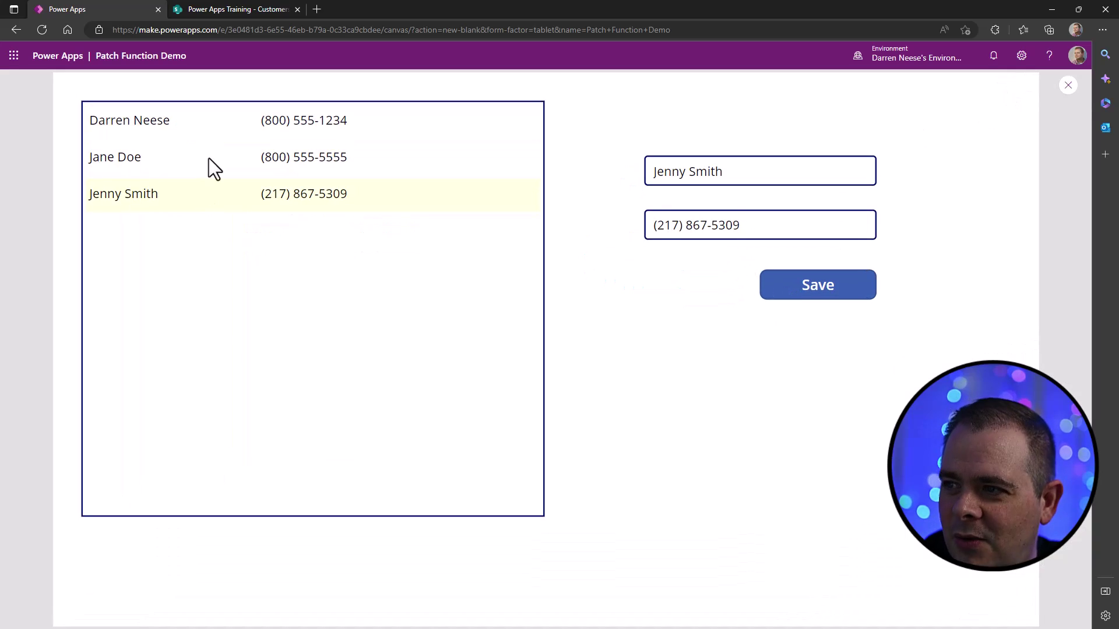
pyautogui.click(217, 129)
pyautogui.click(225, 166)
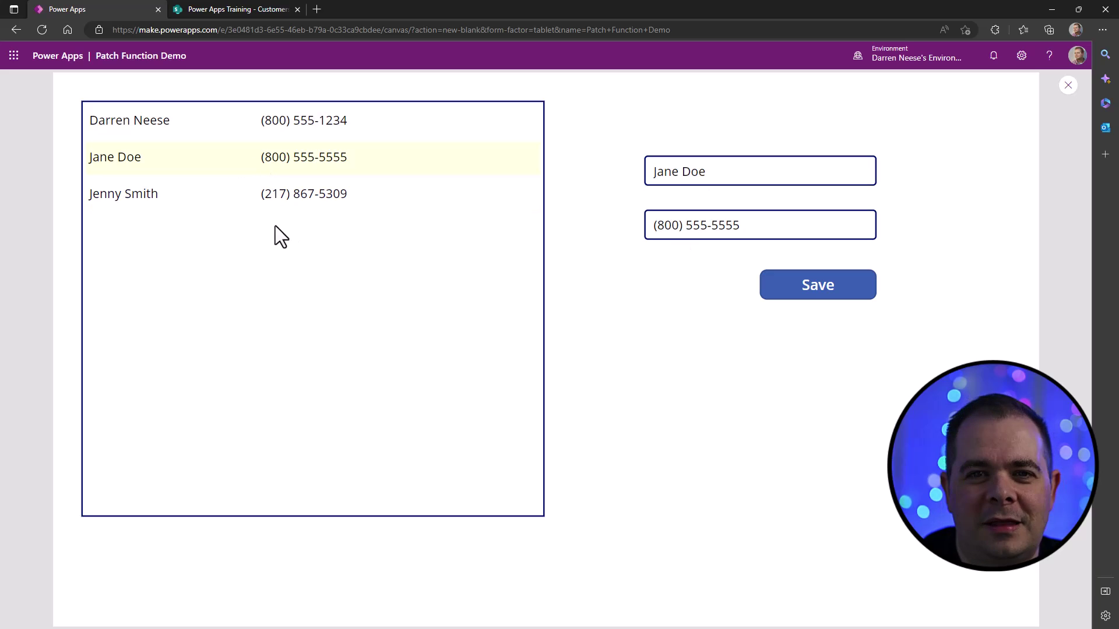
pyautogui.click(307, 197)
pyautogui.click(408, 133)
pyautogui.click(512, 193)
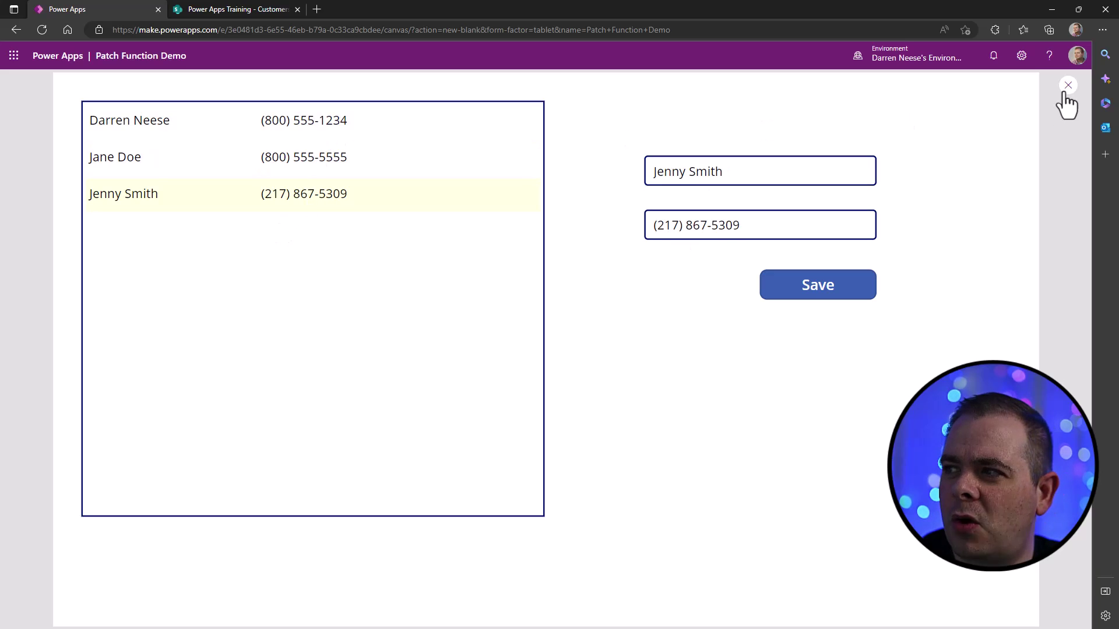
pyautogui.click(1068, 86)
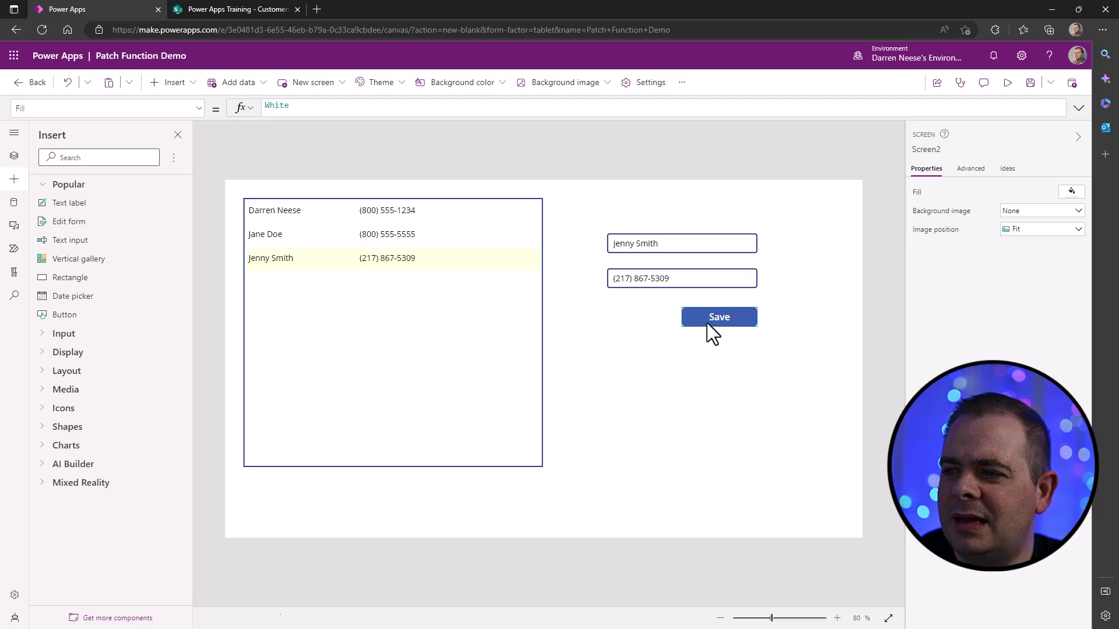
# - Open the Save button's OnSelect Patch formula and comment out Defaults(Customers) with //
pyautogui.click(708, 323)
pyautogui.click(1078, 108)
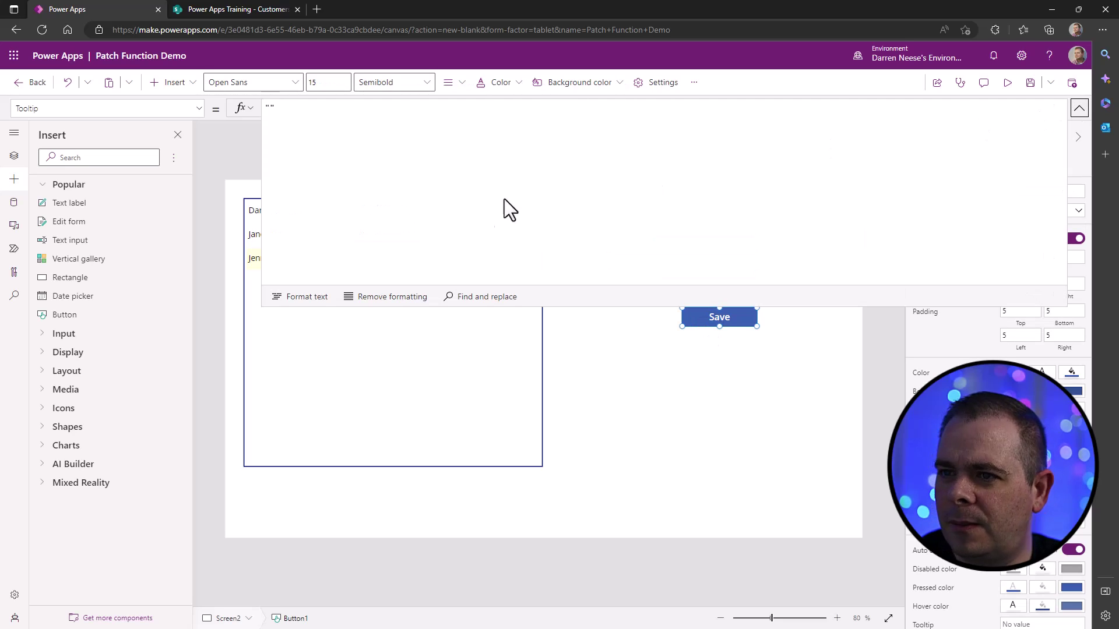
pyautogui.click(198, 111)
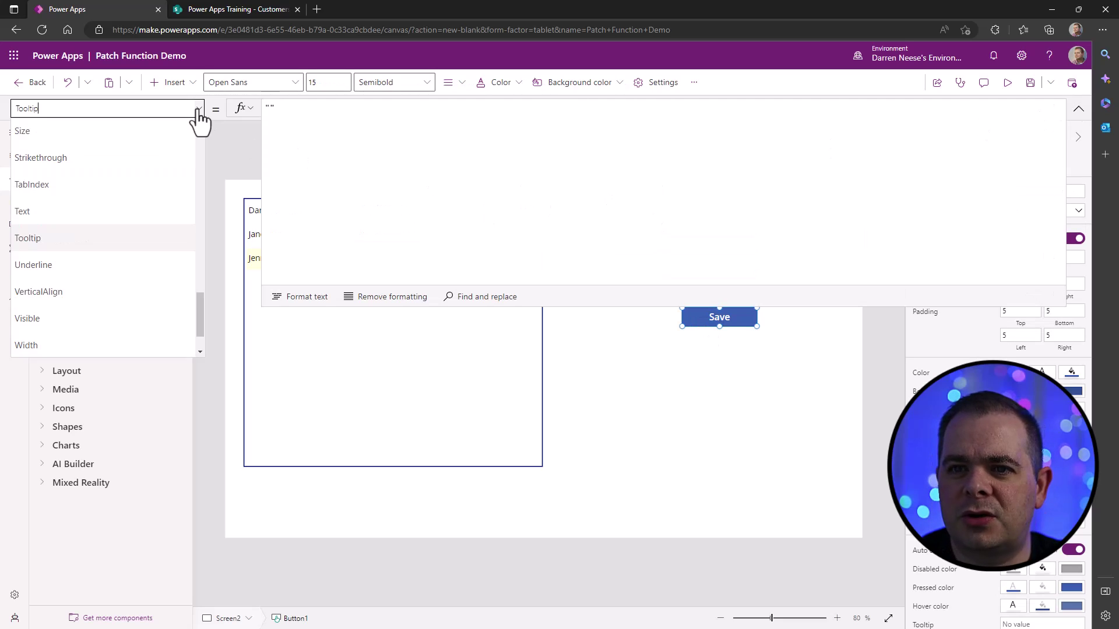
pyautogui.scroll(5, 129, 262)
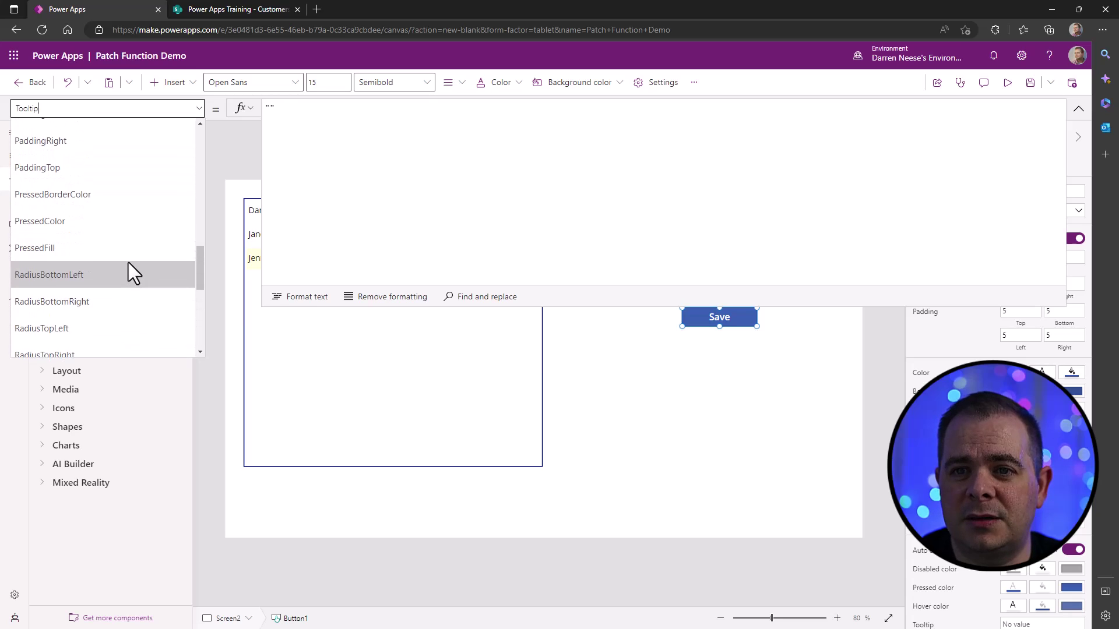
pyautogui.click(78, 138)
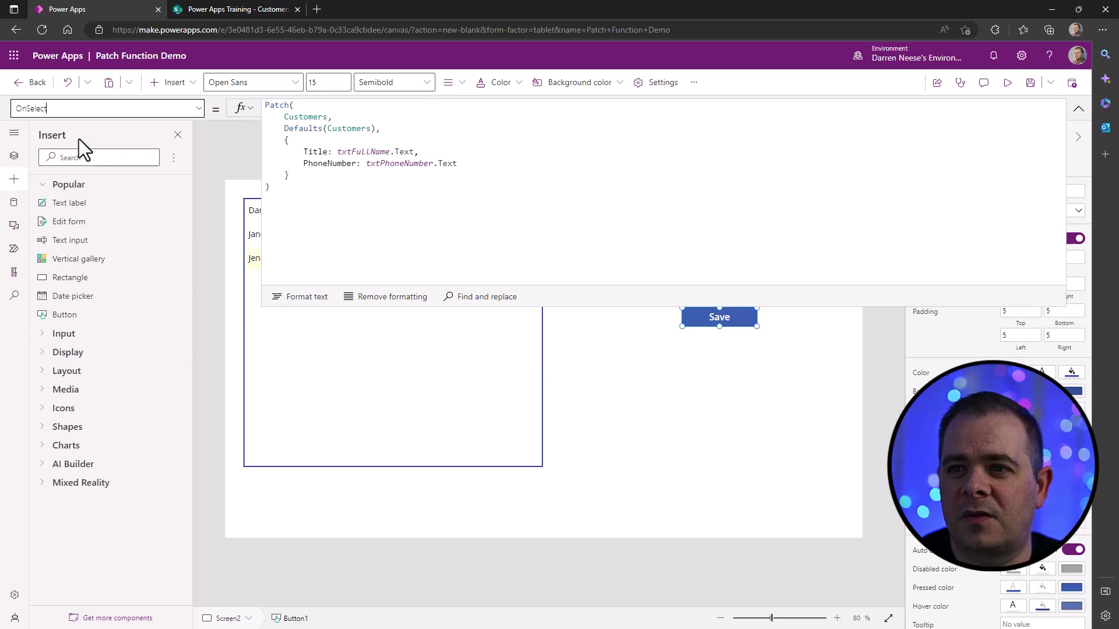
pyautogui.click(401, 130)
pyautogui.press('Home')
pyautogui.write('//')
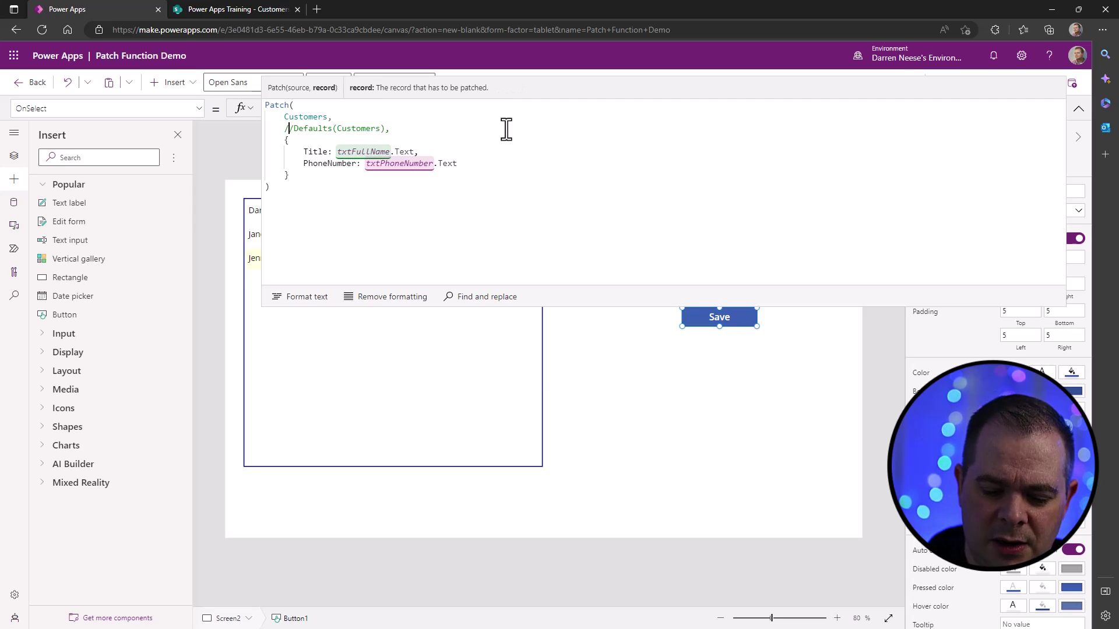
# - Insert galCustomers.Selected as the Patch record argument ahead of the commented Defaults
pyautogui.press('Return')
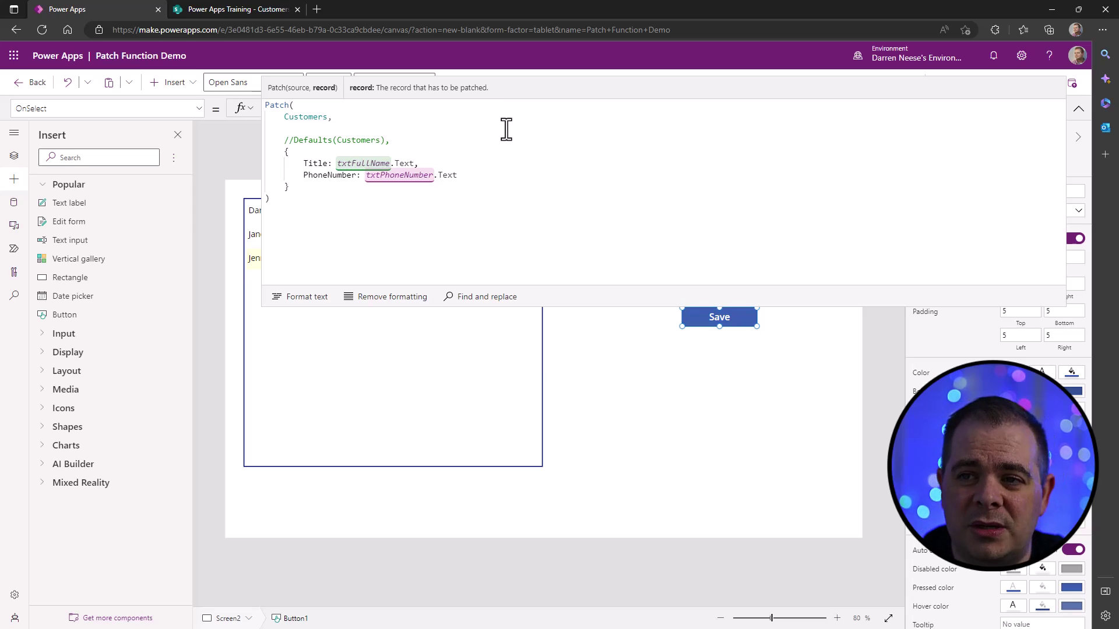
pyautogui.write('gaa')
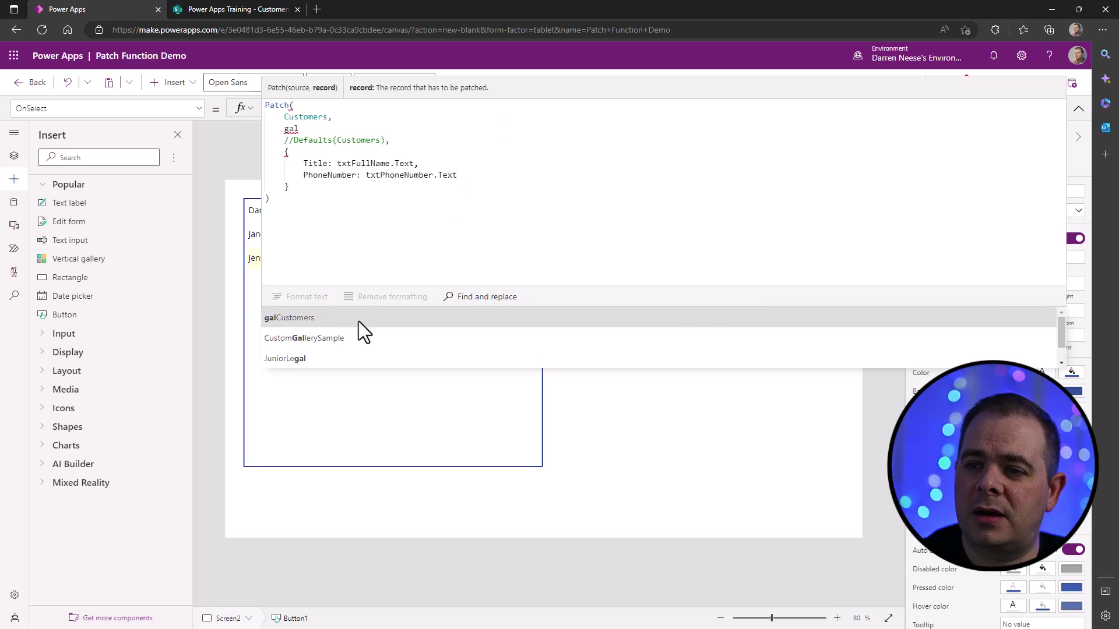
pyautogui.click(359, 320)
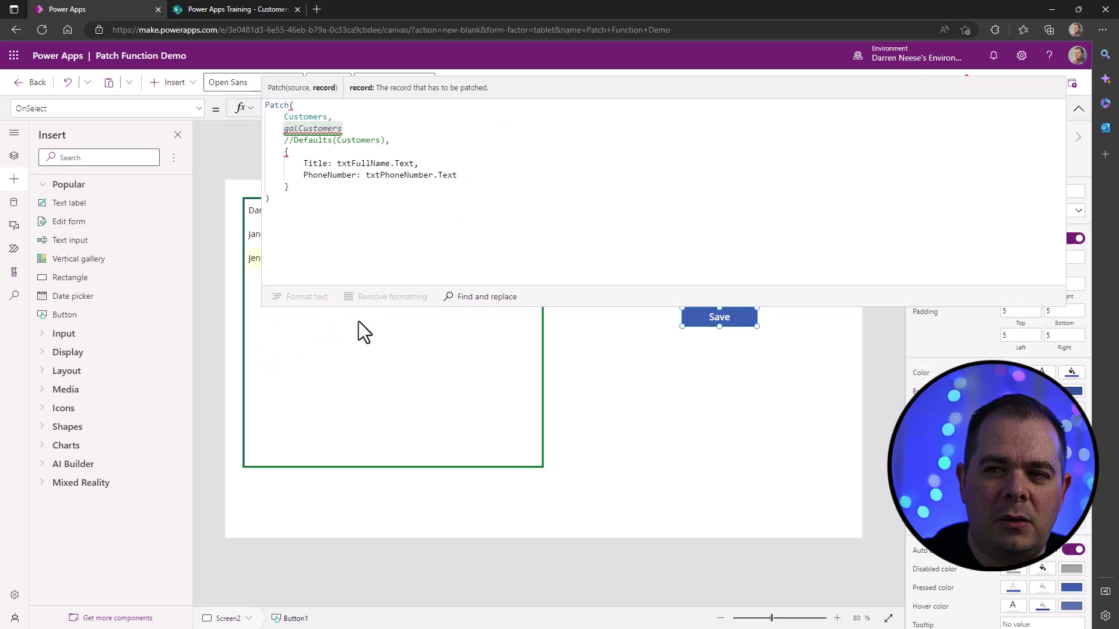
pyautogui.write('.Selected')
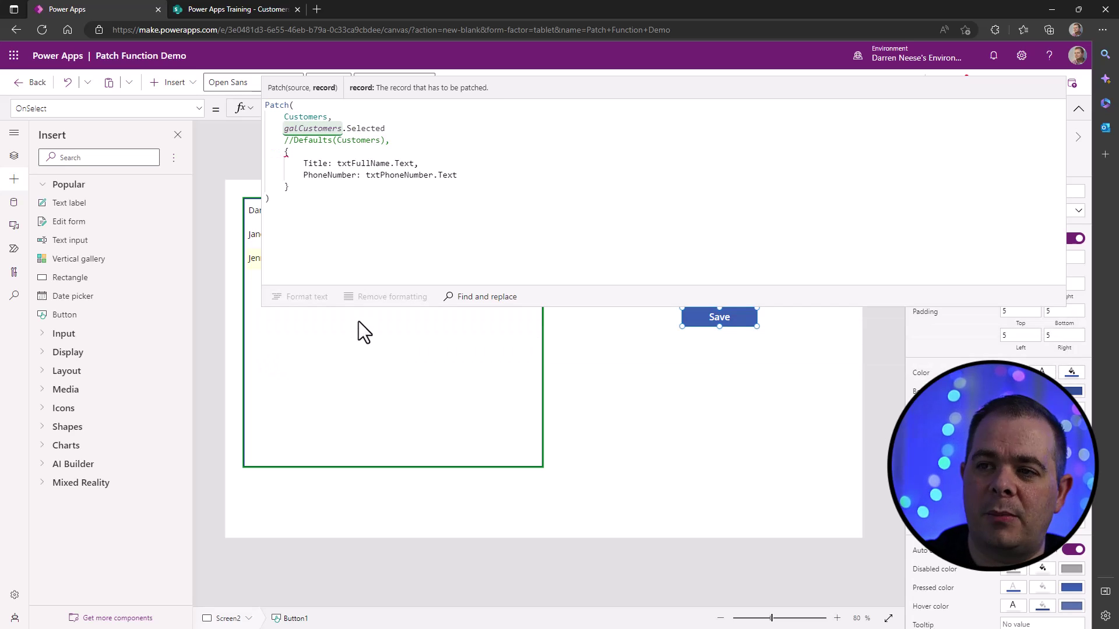
pyautogui.write(',')
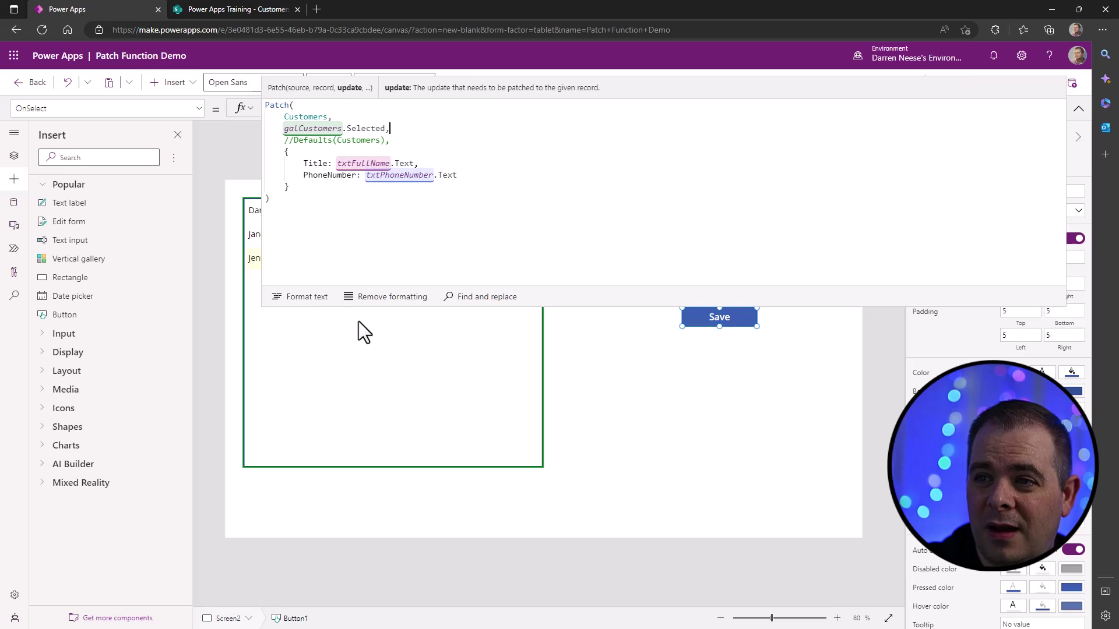
pyautogui.hotkey('ctrl', 'shift', 'Right')
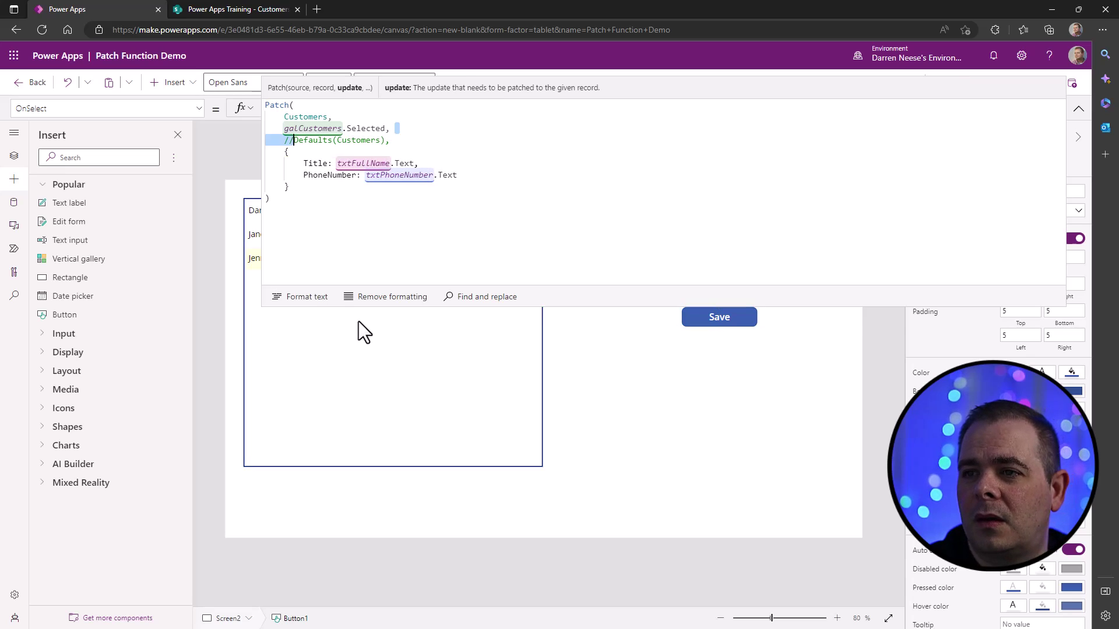
pyautogui.hotkey('shift', 'Left')
pyautogui.hotkey('shift', 'Left')
pyautogui.press('Delete')
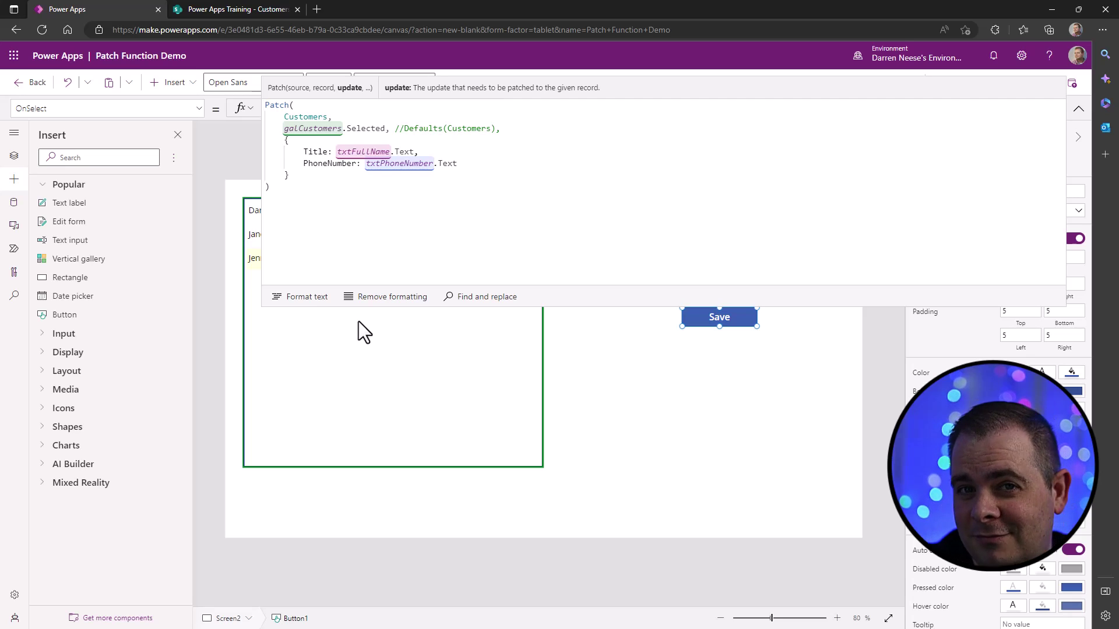
pyautogui.click(728, 443)
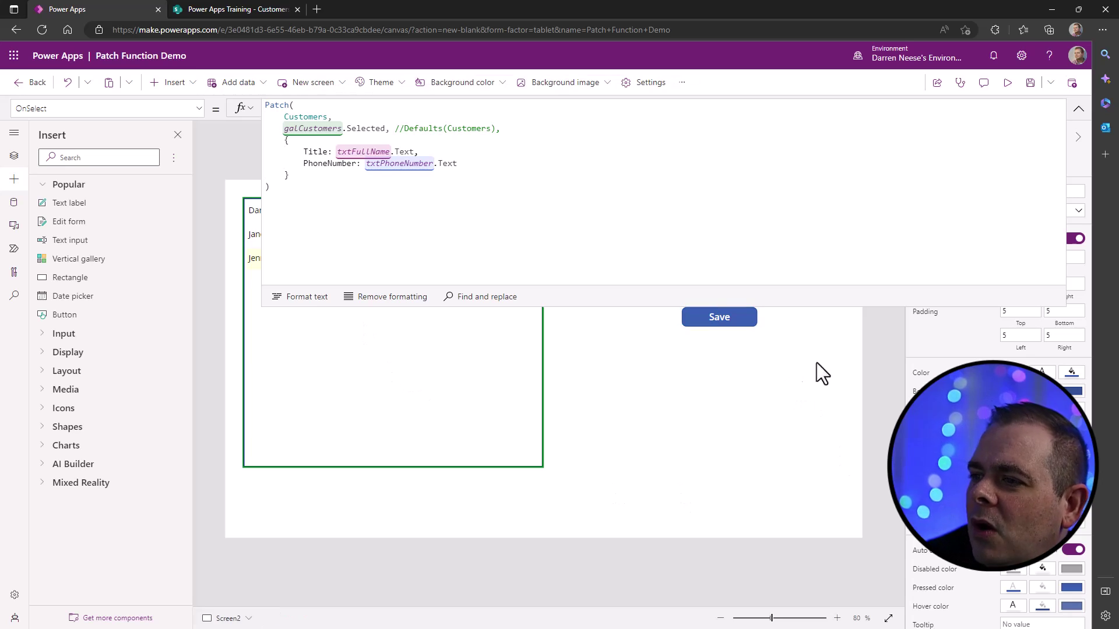
pyautogui.click(1078, 112)
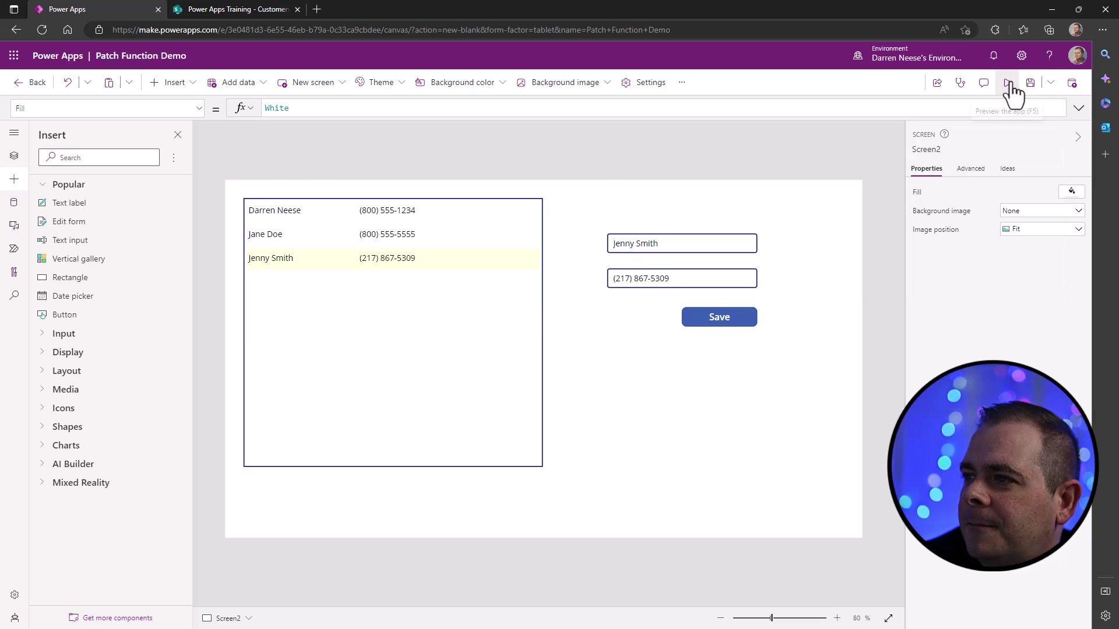
# - In preview, append '(changed)' to the second customer's name, save it, and open the SharePoint tab
pyautogui.click(1008, 83)
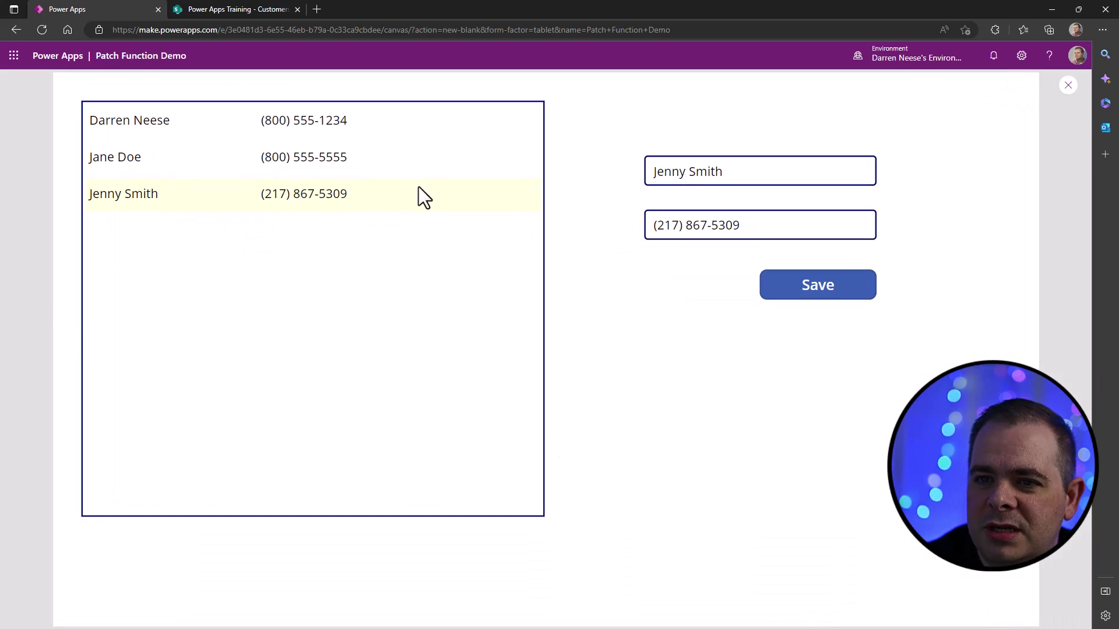
pyautogui.click(346, 161)
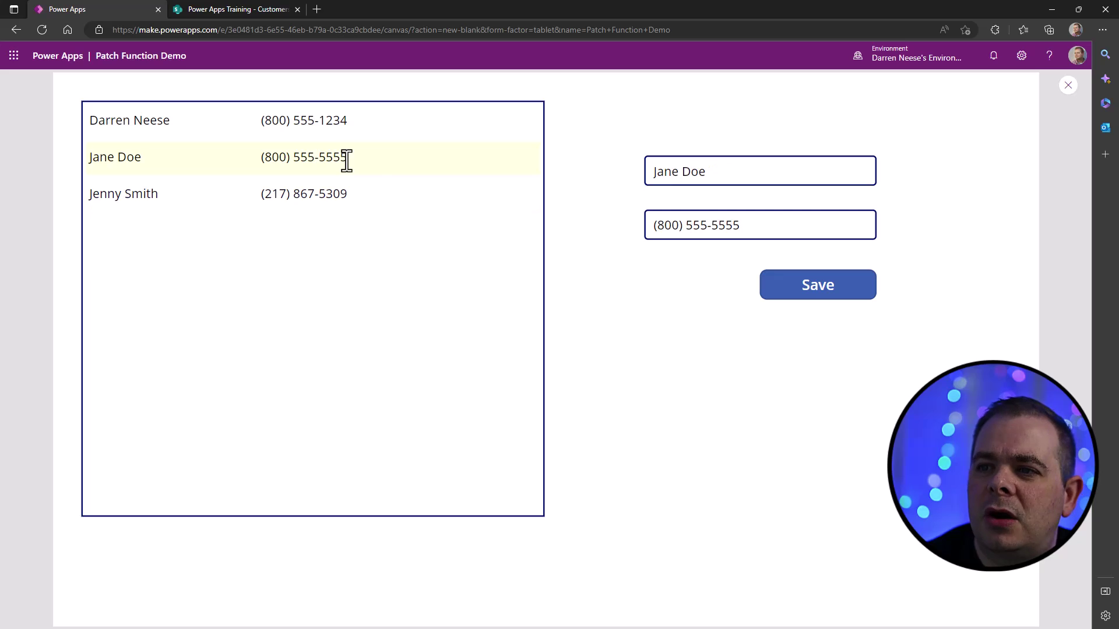
pyautogui.click(737, 170)
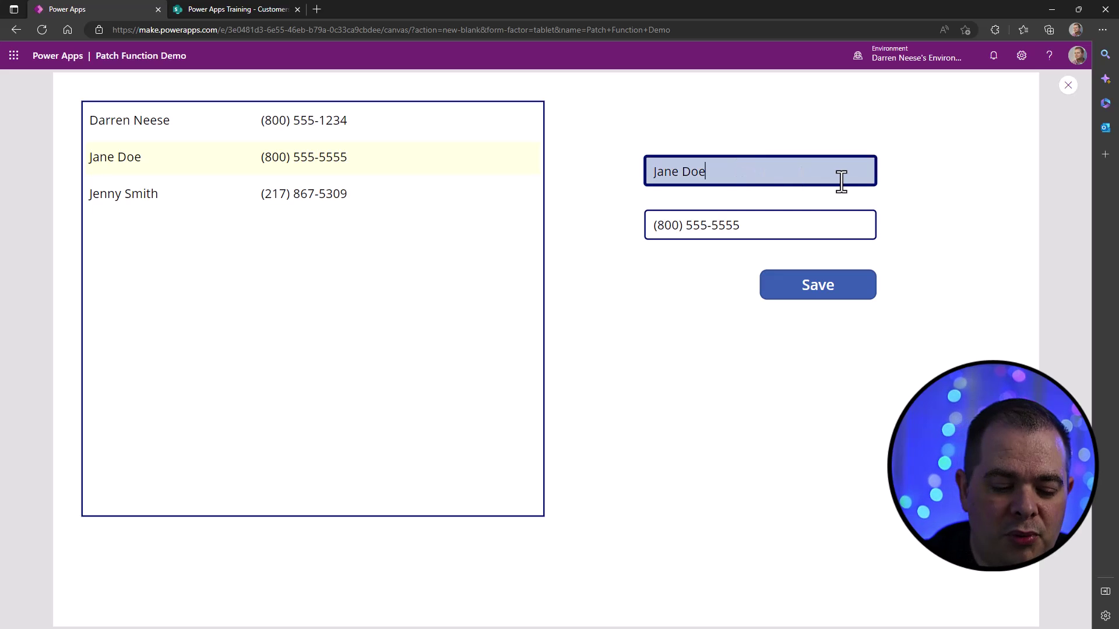
pyautogui.write('()')
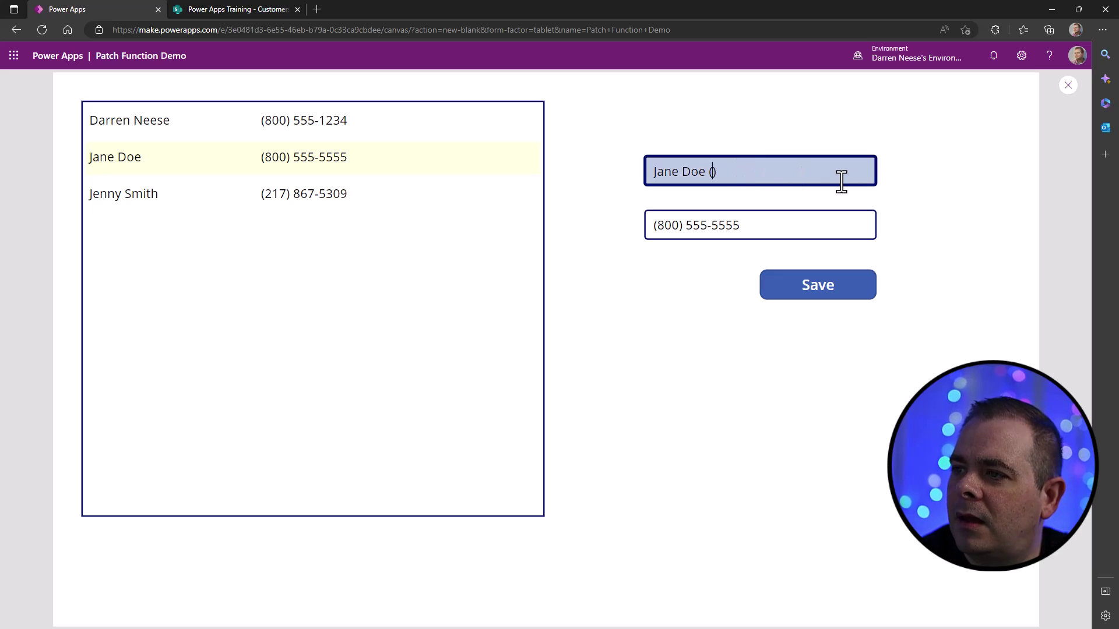
pyautogui.write('changed')
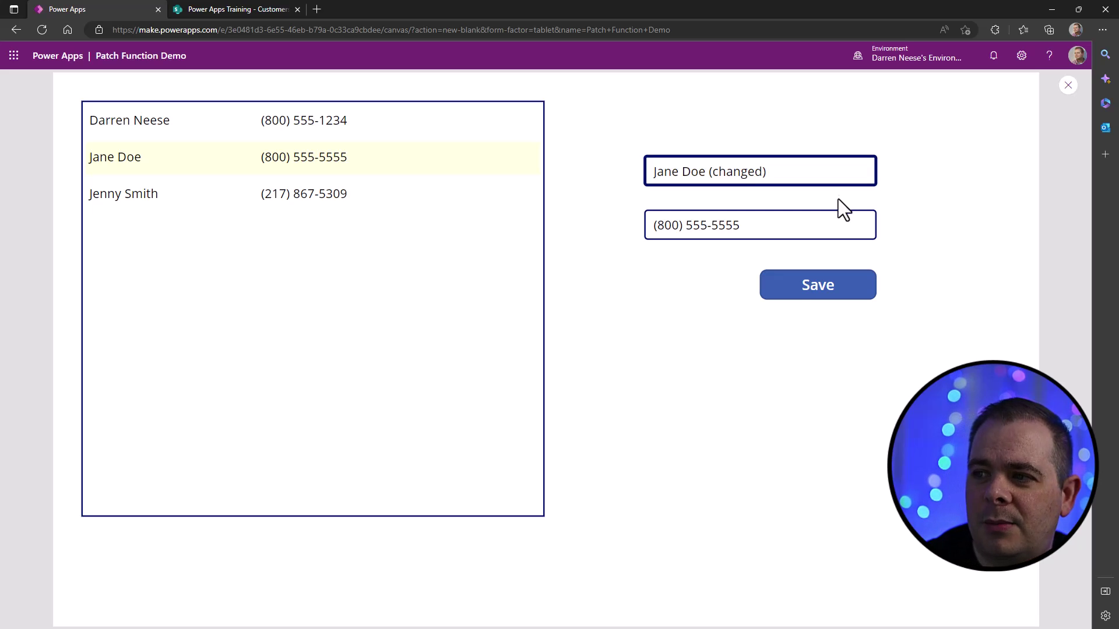
pyautogui.click(790, 285)
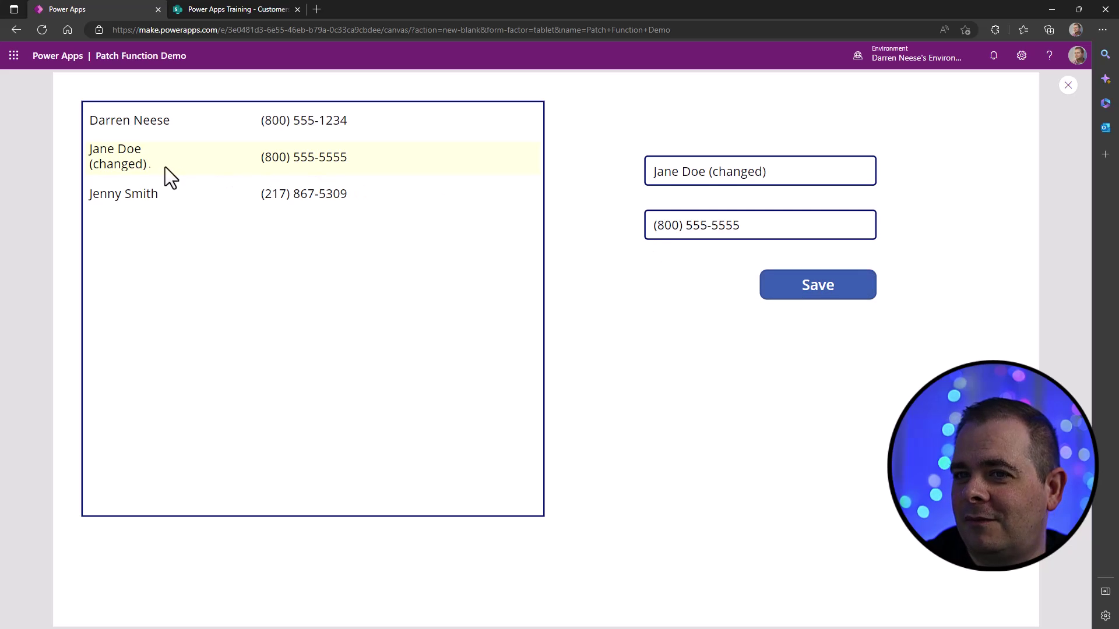
pyautogui.moveTo(94, 153); pyautogui.dragTo(148, 169)
pyautogui.click(358, 211)
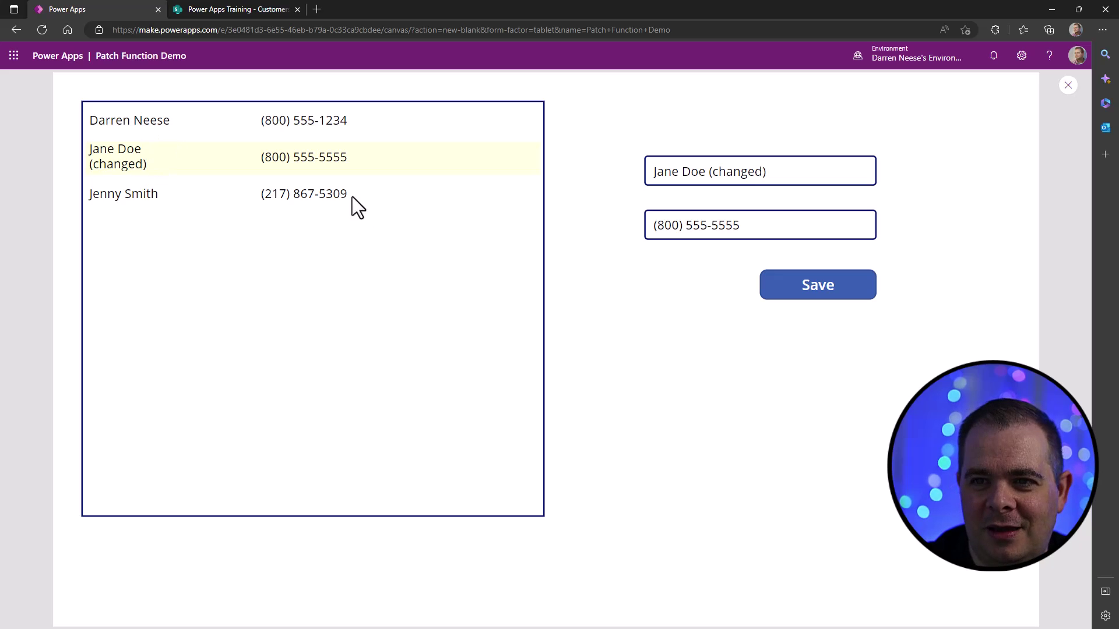
pyautogui.click(262, 9)
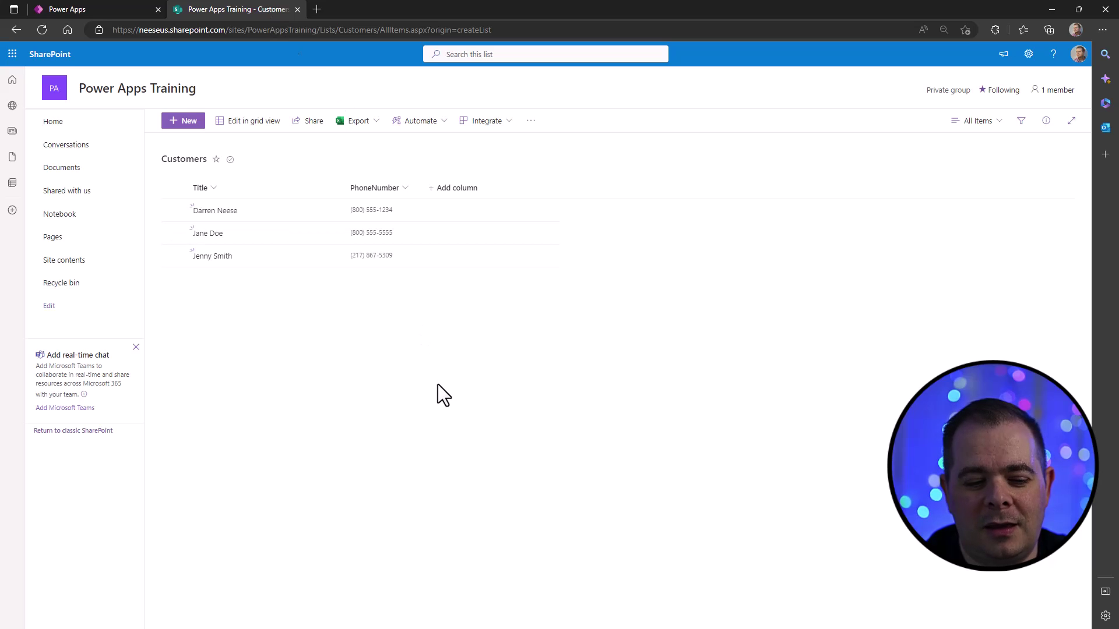
# - Refresh the Customers list to confirm the '(changed)' name, then click through the preview rows
pyautogui.press('F5')
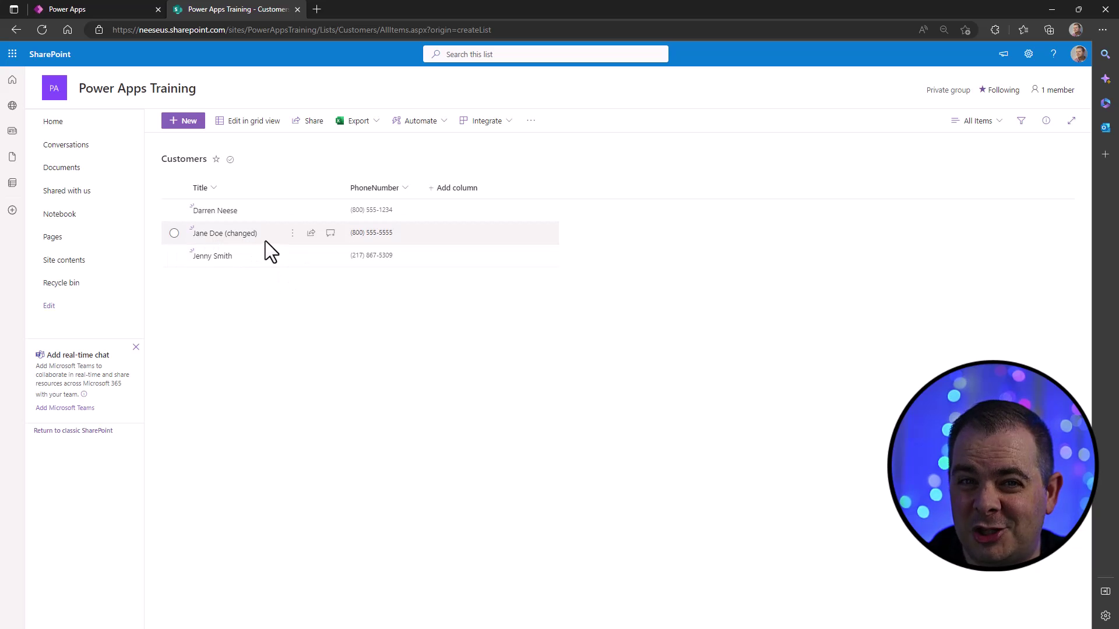
pyautogui.click(115, 6)
pyautogui.click(361, 122)
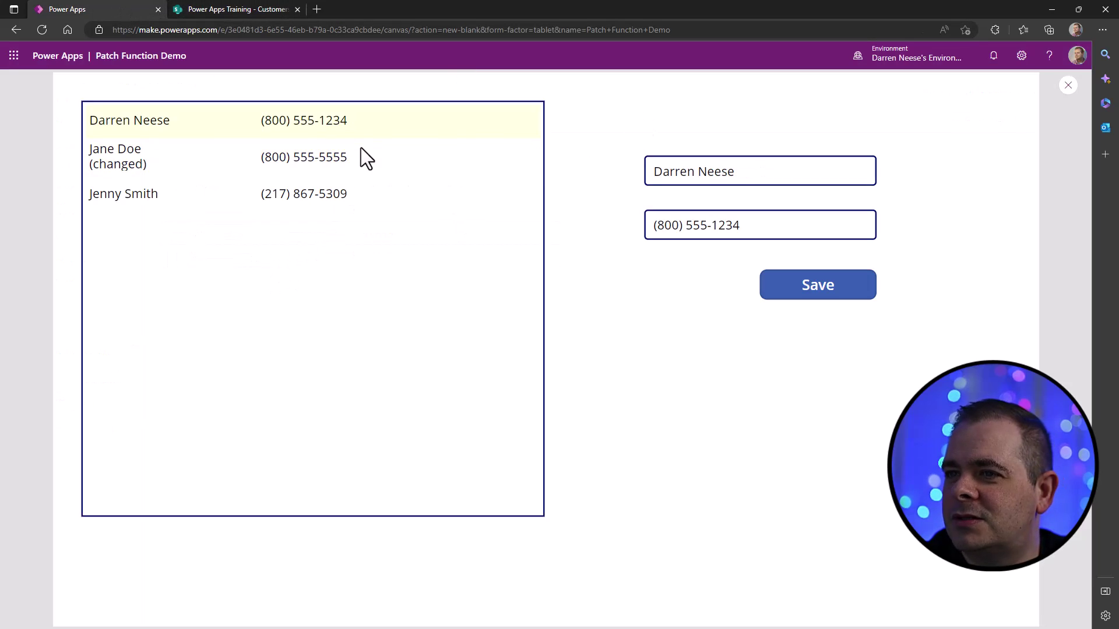
pyautogui.click(361, 151)
pyautogui.click(361, 195)
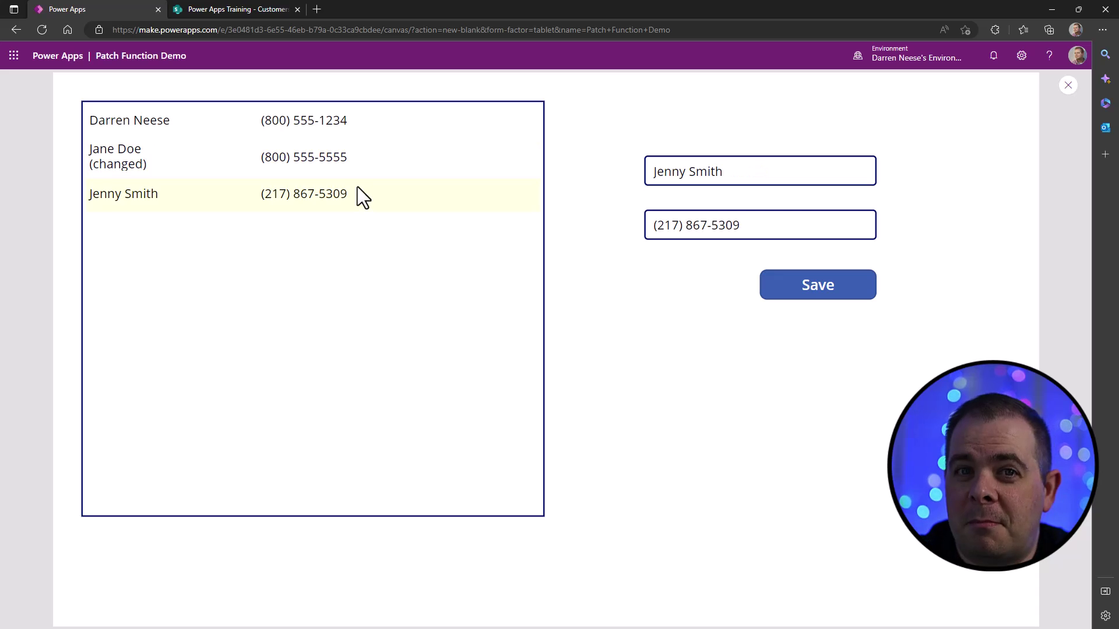
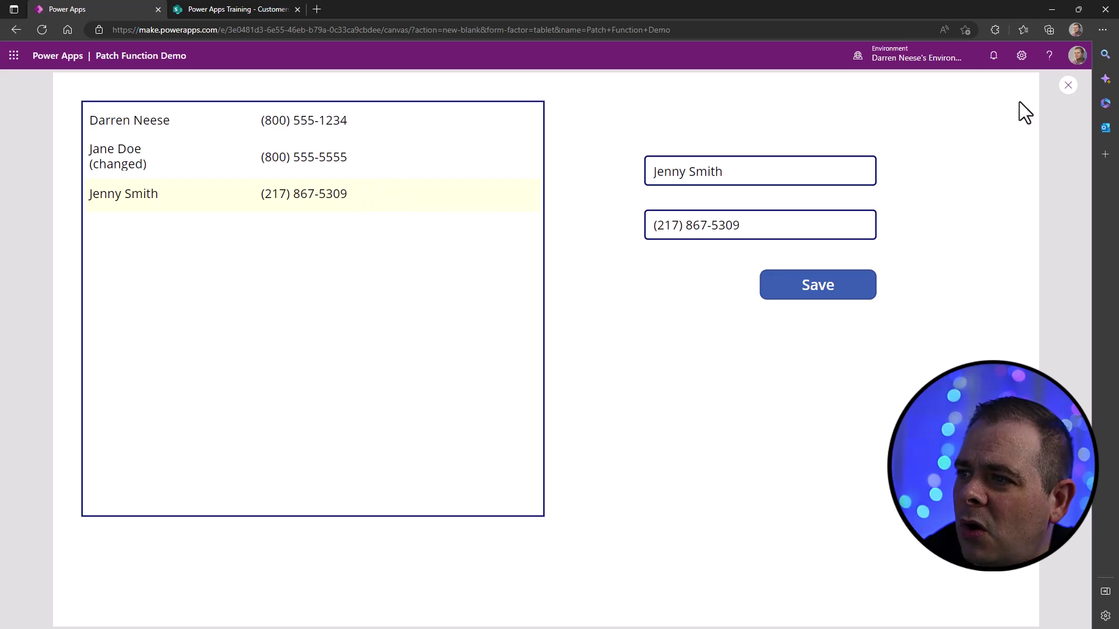
# - Duplicate the Save button, place the copy to its left, and set both widths to 140
pyautogui.click(1069, 85)
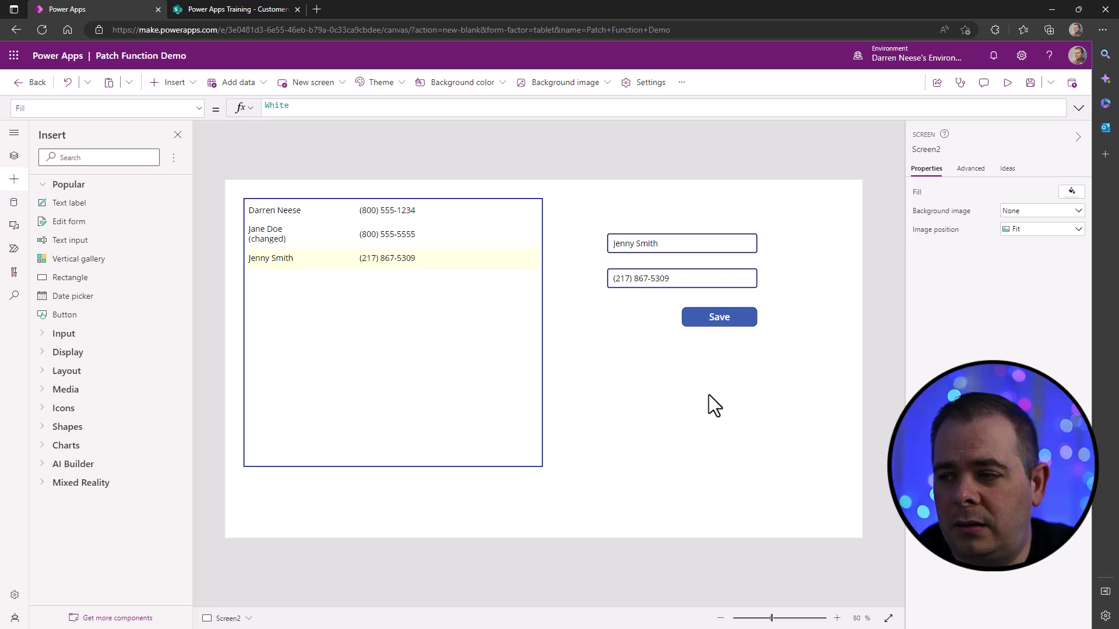
pyautogui.click(735, 317)
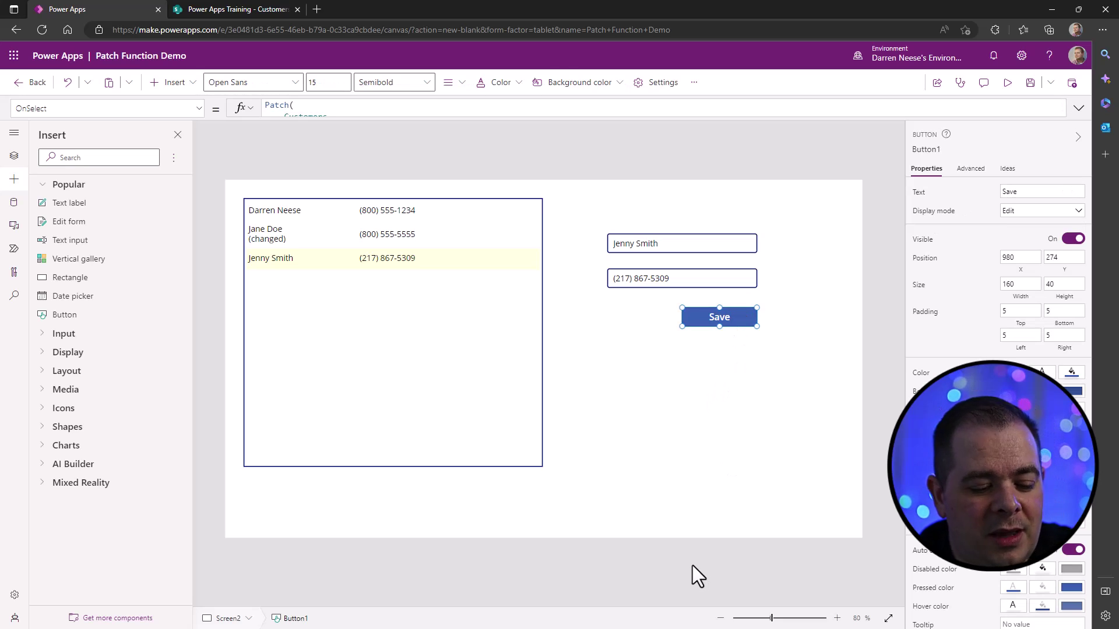
pyautogui.hotkey('ctrl', 'c')
pyautogui.hotkey('ctrl', 'v')
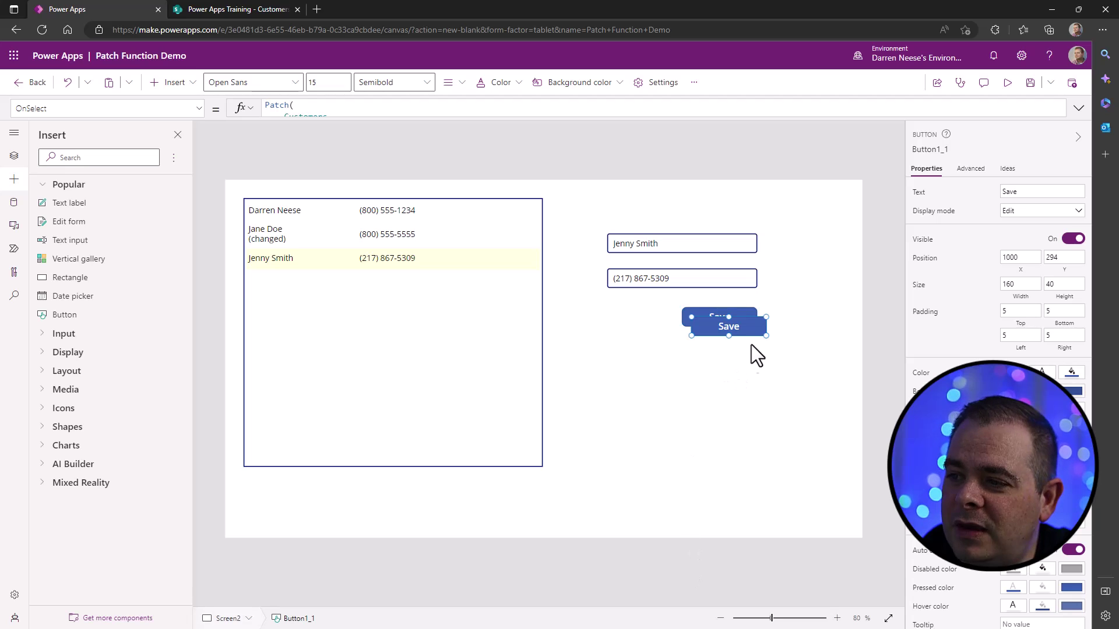
pyautogui.moveTo(754, 325); pyautogui.dragTo(671, 315)
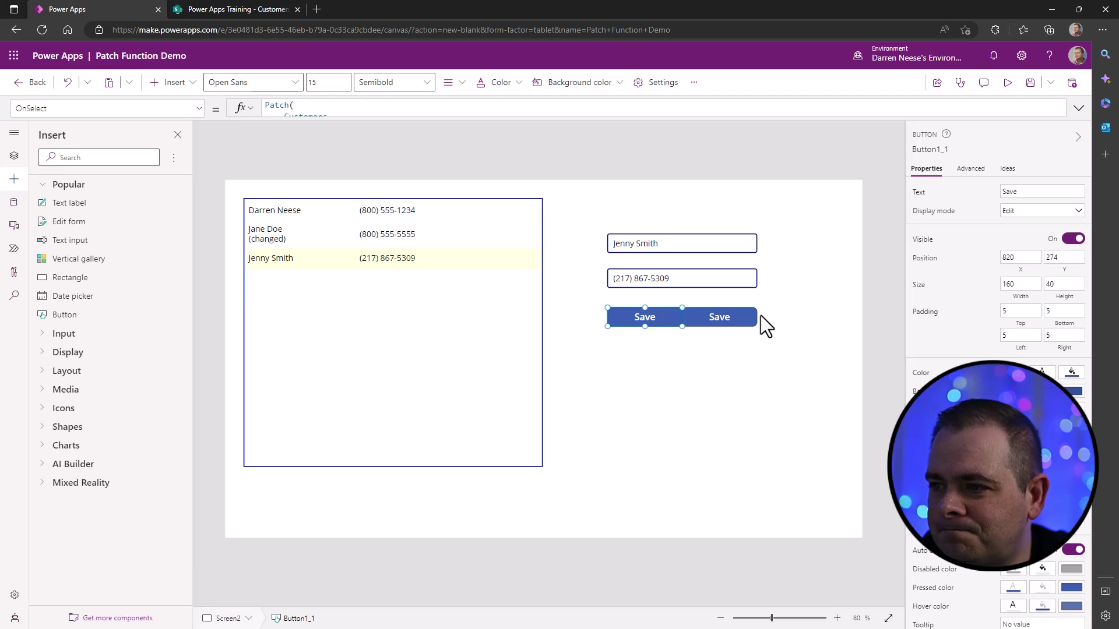
pyautogui.keyDown('shift'); pyautogui.click(705, 318); pyautogui.keyUp('shift')
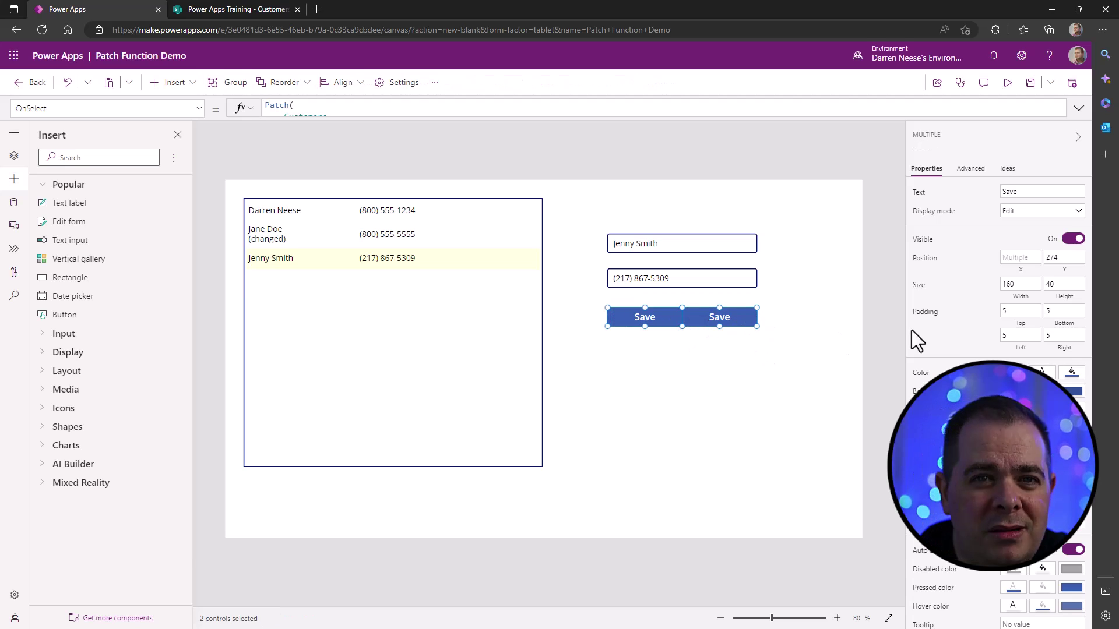
pyautogui.click(1021, 283)
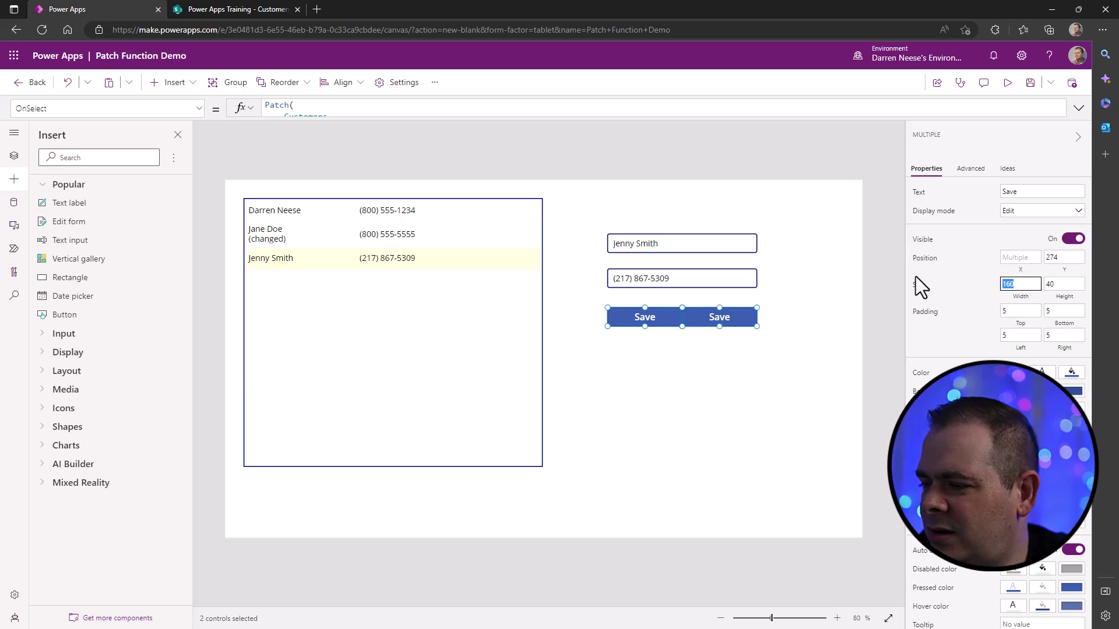
pyautogui.write('140')
pyautogui.click(750, 340)
# - Nudge the original Save button slightly right and label the copy 'New Record'
pyautogui.click(721, 314)
pyautogui.moveTo(721, 314); pyautogui.dragTo(730, 314)
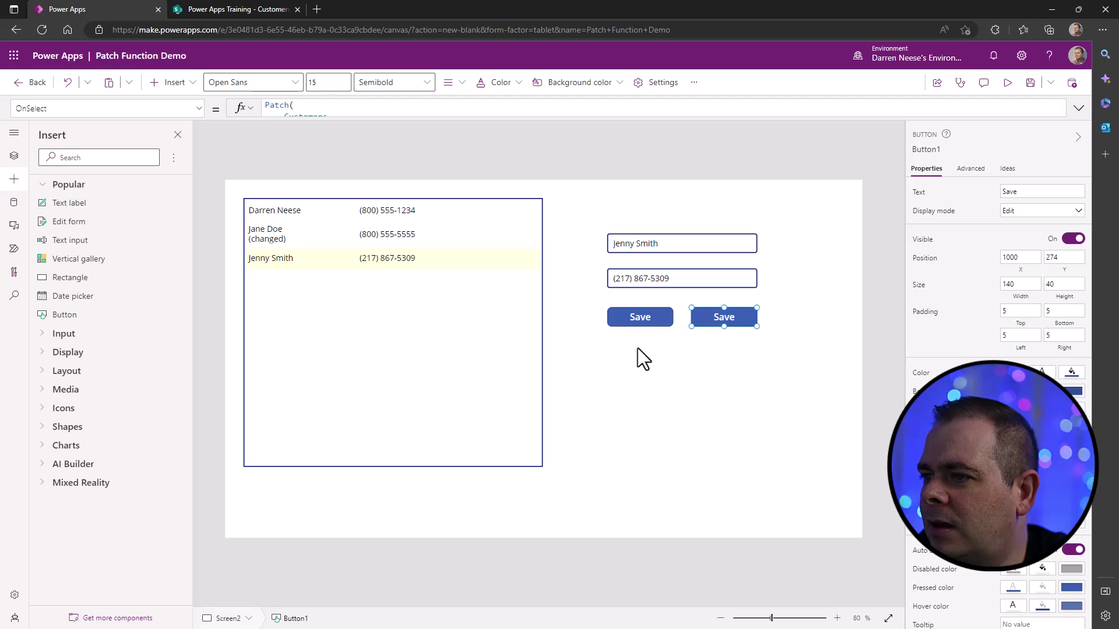
pyautogui.click(640, 315)
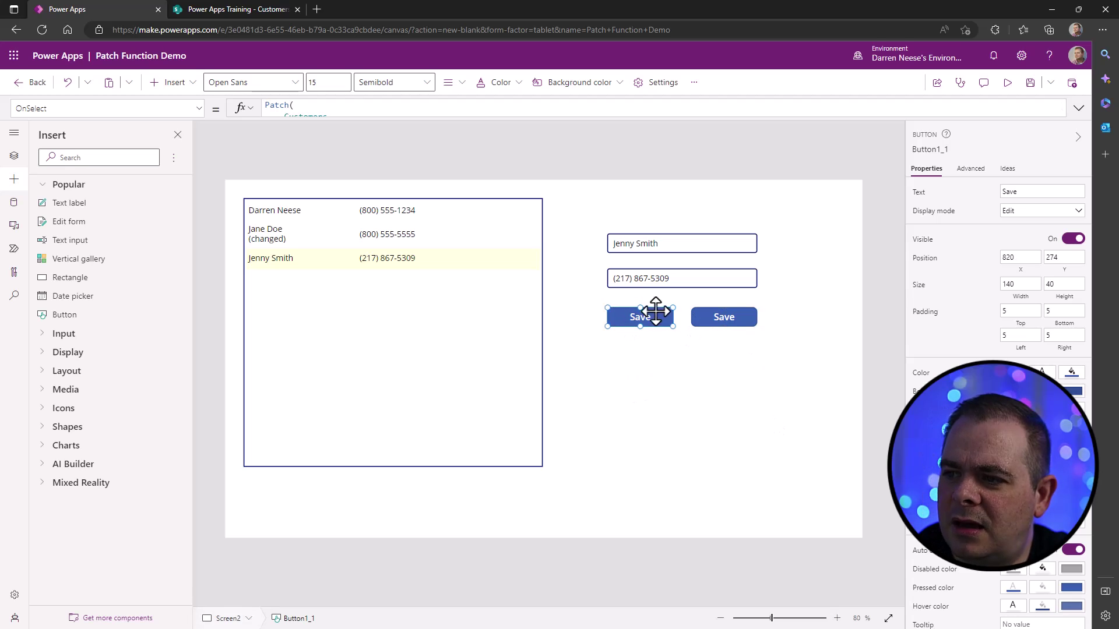
pyautogui.click(1060, 194)
pyautogui.write('New Record')
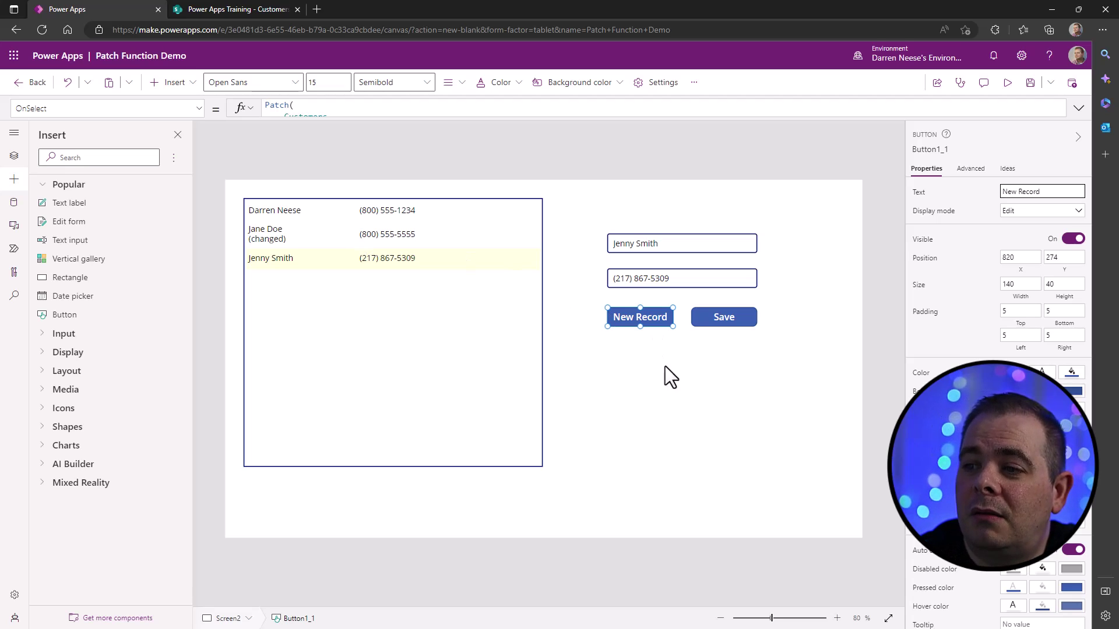
pyautogui.click(662, 350)
pyautogui.click(658, 318)
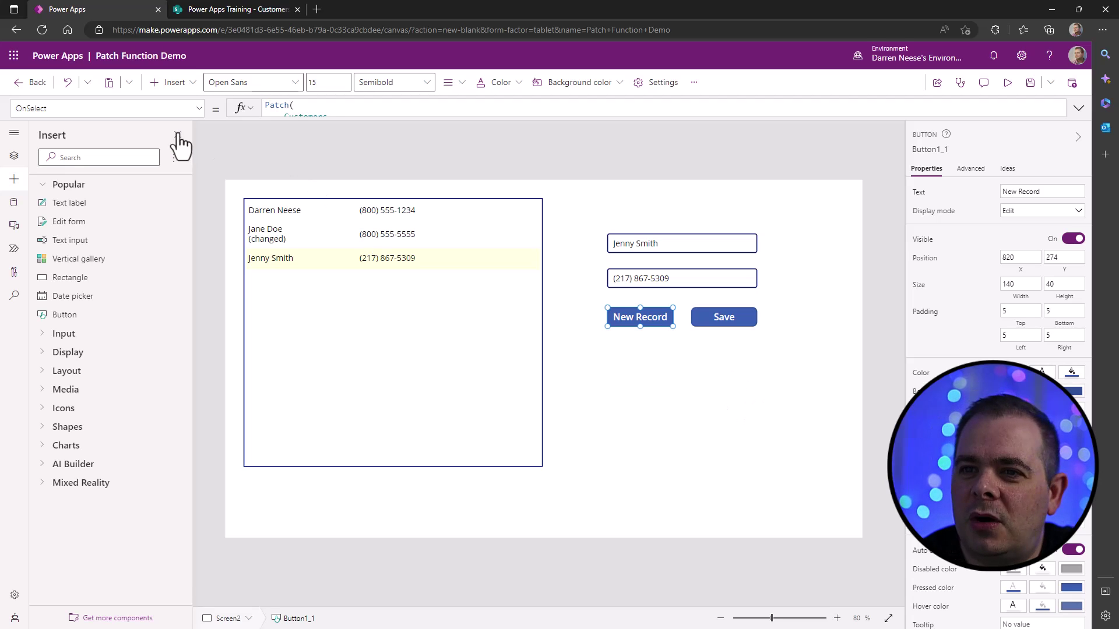
# - Replace the New Record button's copied Patch OnSelect with Set(gblNewRecord, true)
pyautogui.click(199, 108)
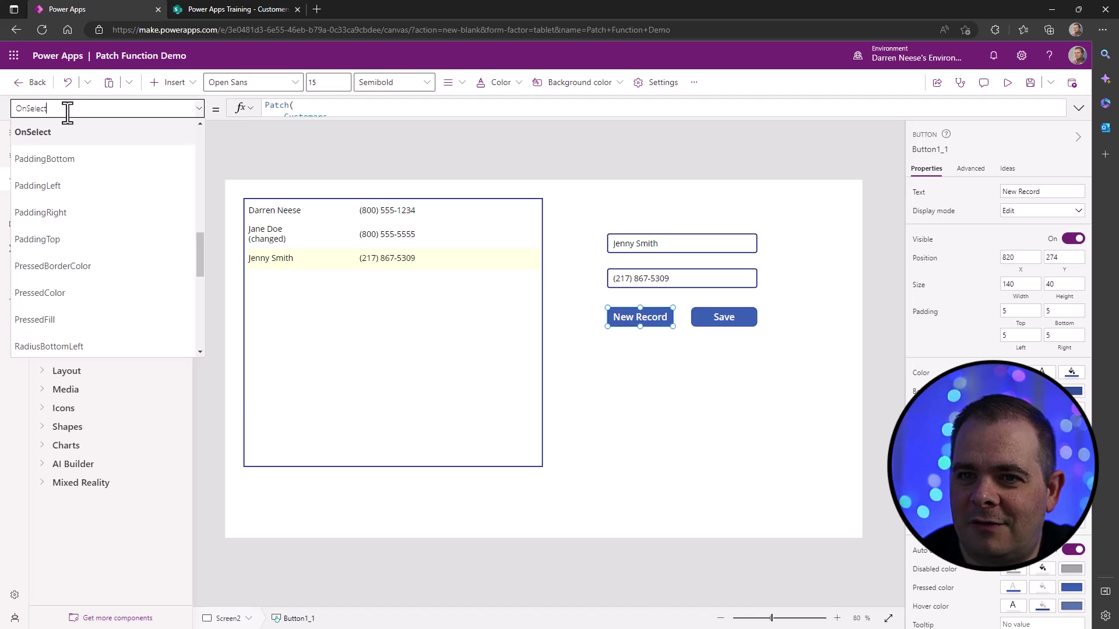
pyautogui.click(27, 134)
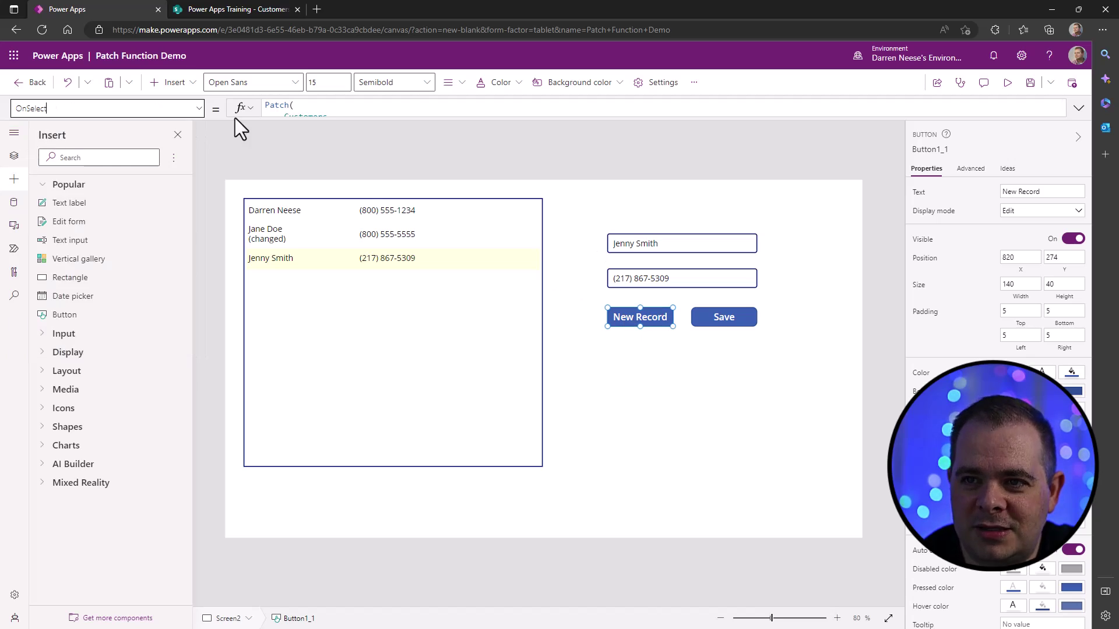
pyautogui.click(1078, 109)
pyautogui.moveTo(382, 210); pyautogui.dragTo(215, 100)
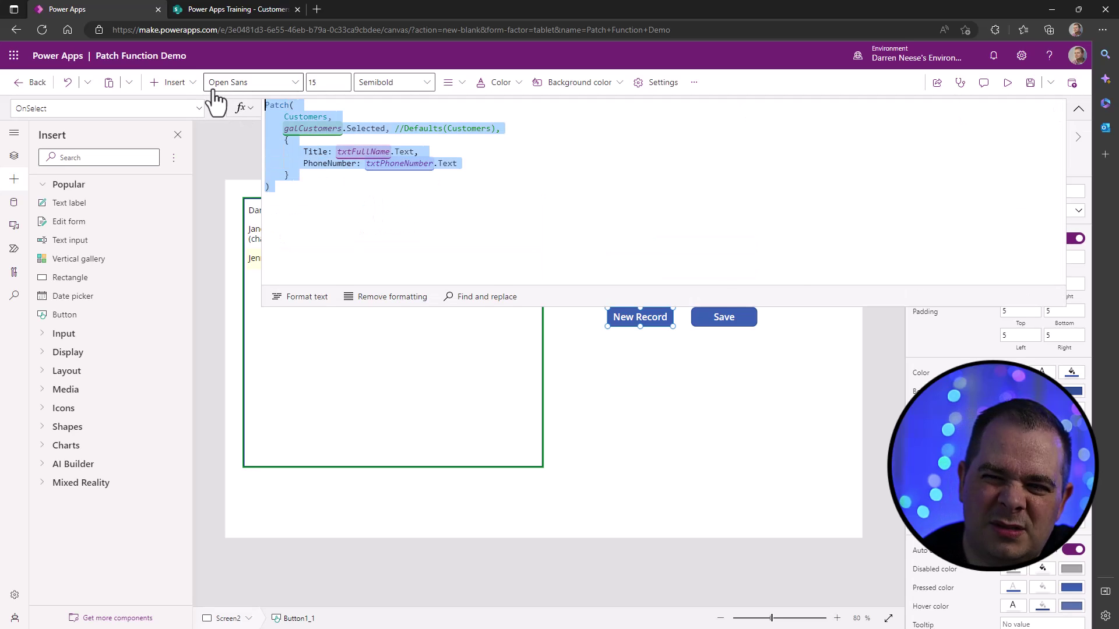
pyautogui.press('Delete')
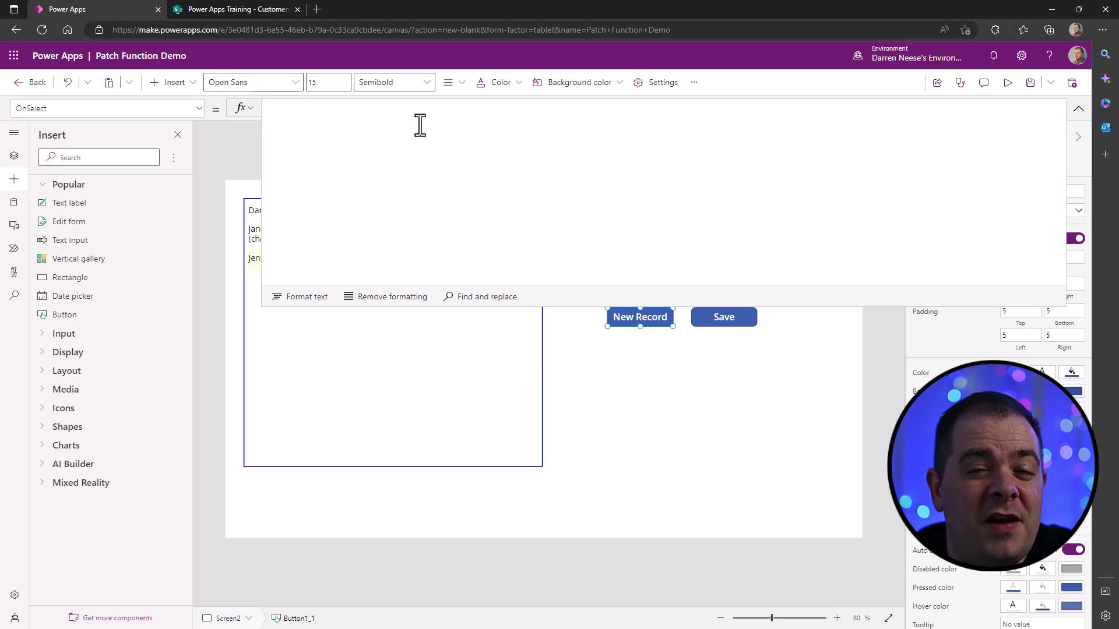
pyautogui.write('Set()')
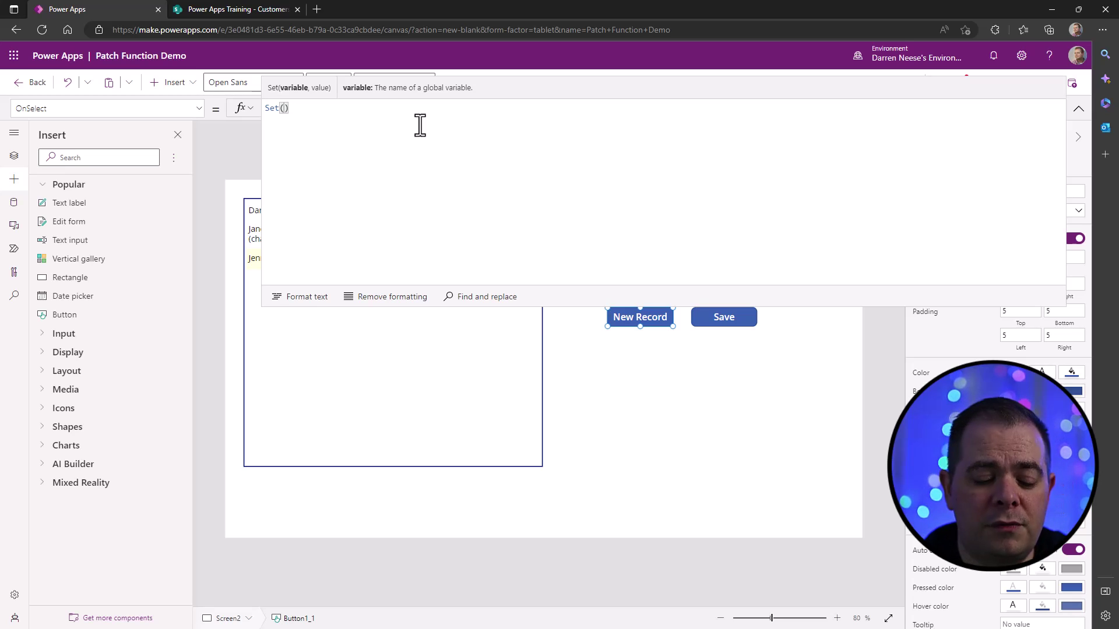
pyautogui.write('gbl')
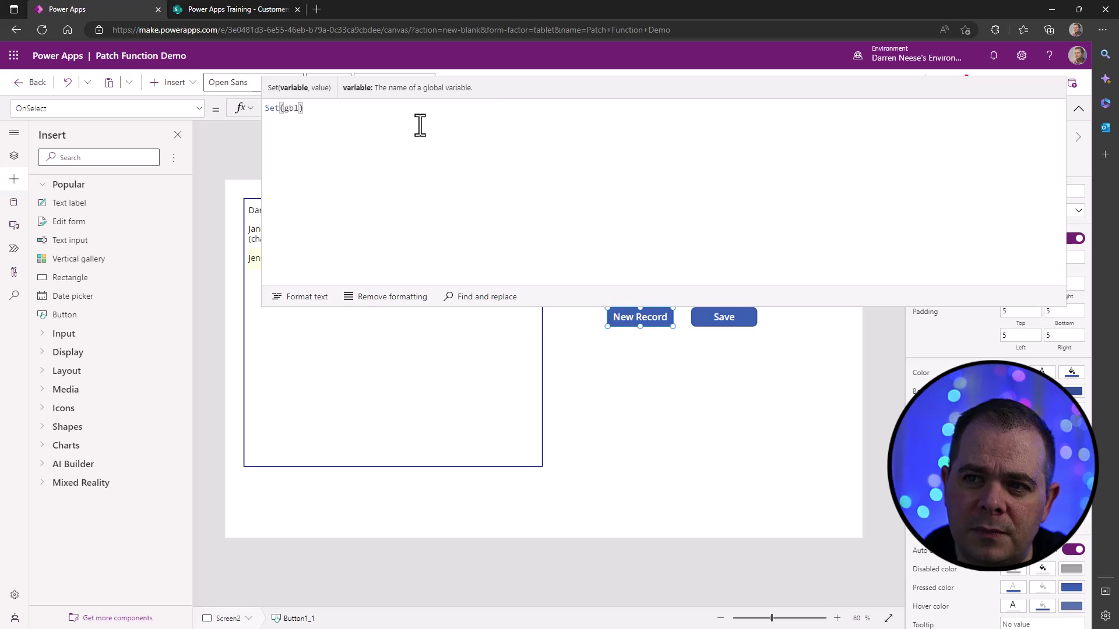
pyautogui.write('NewRecord')
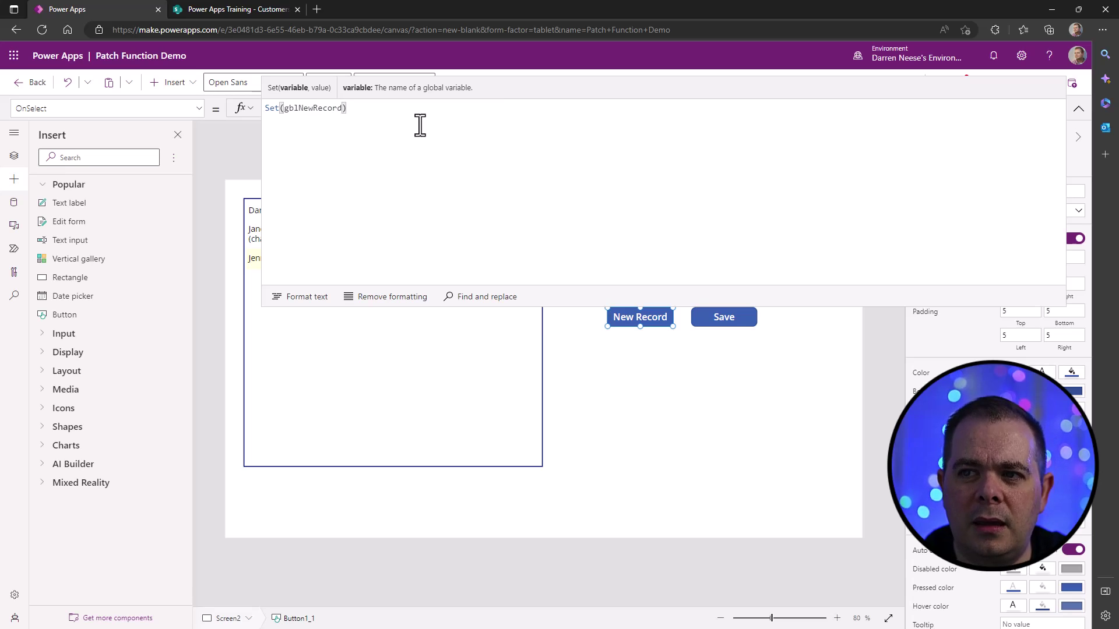
pyautogui.write(', ')
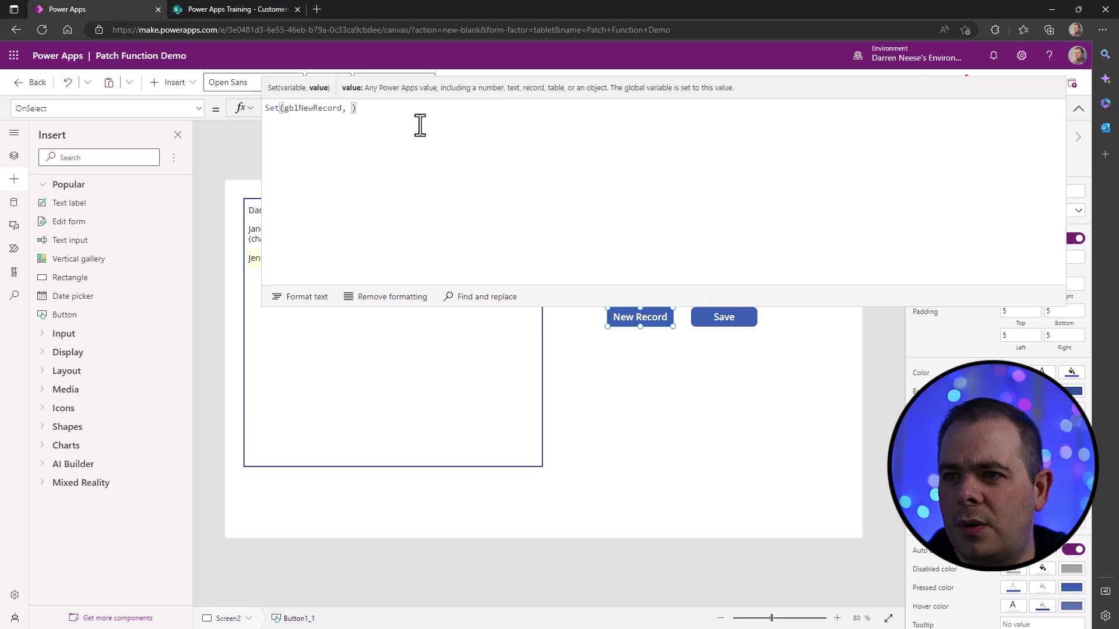
pyautogui.write('t')
pyautogui.write('r')
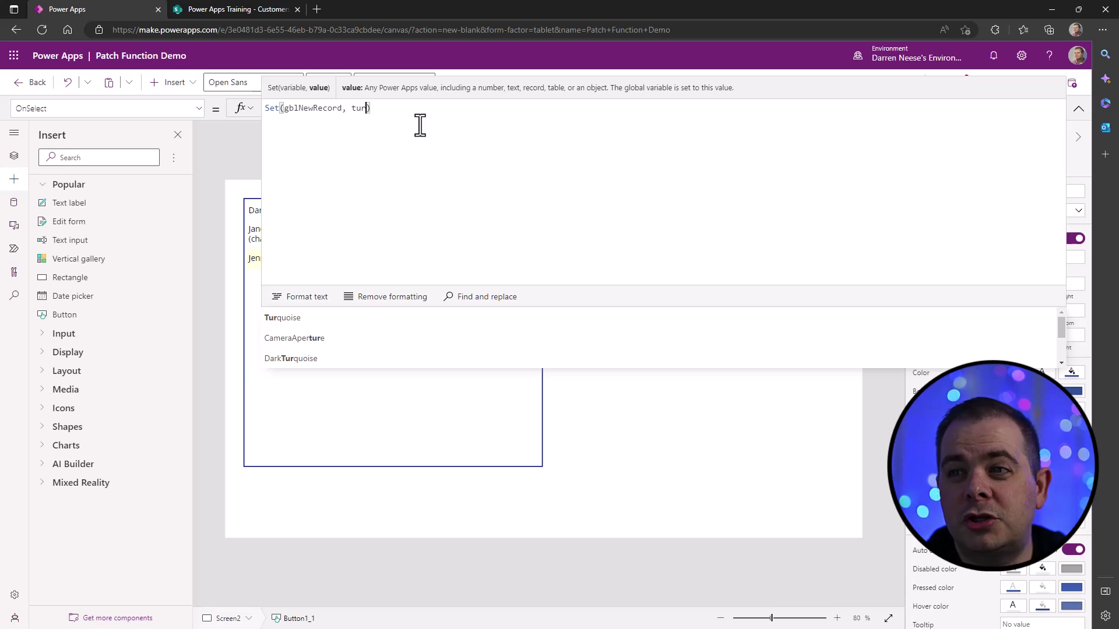
pyautogui.write('ue')
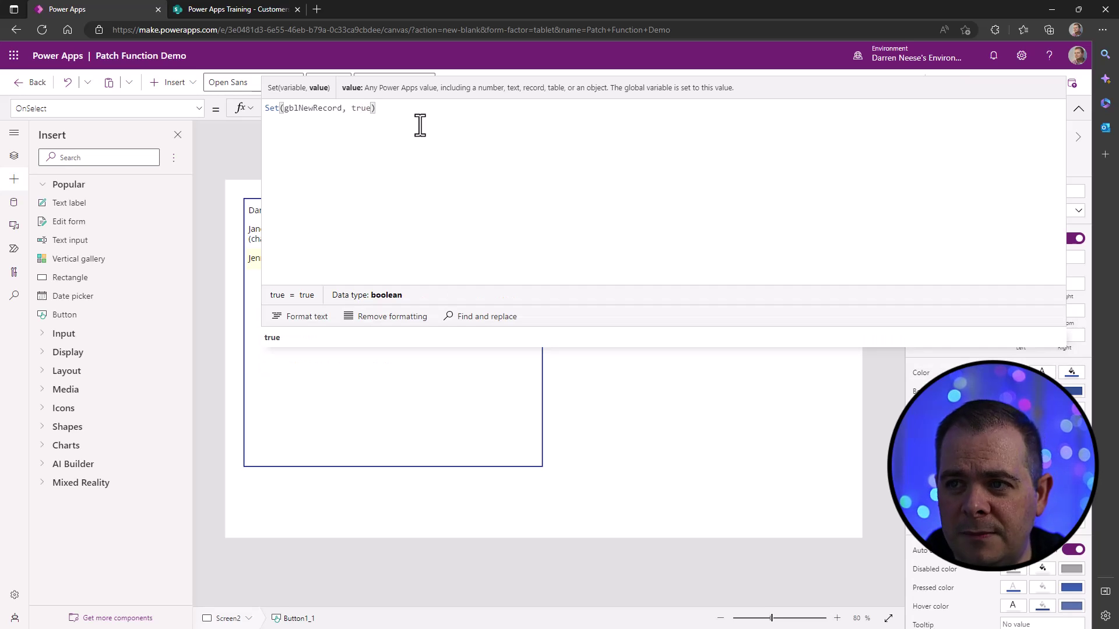
pyautogui.click(1078, 109)
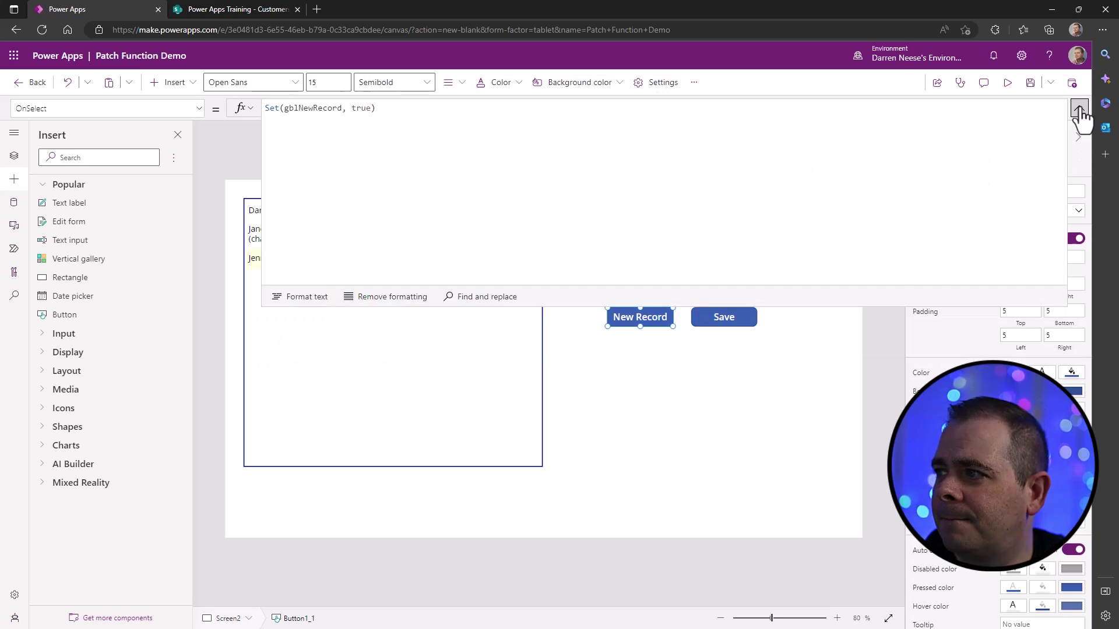
# - Briefly preview the app, review New Record's gblNewRecord formula, then select the full name box
pyautogui.click(1011, 87)
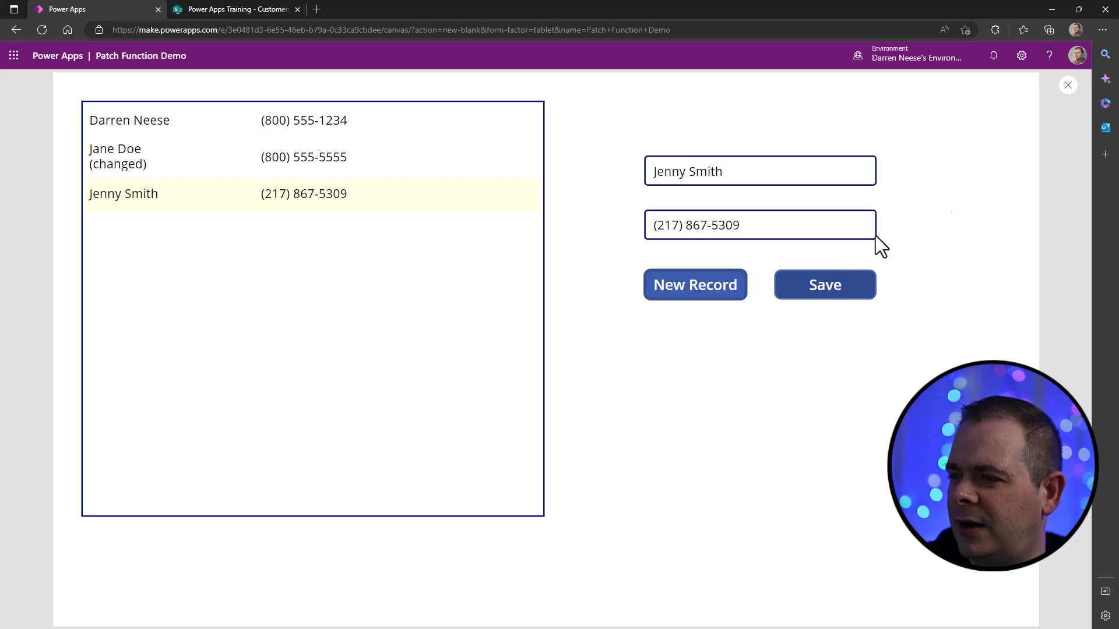
pyautogui.click(1068, 86)
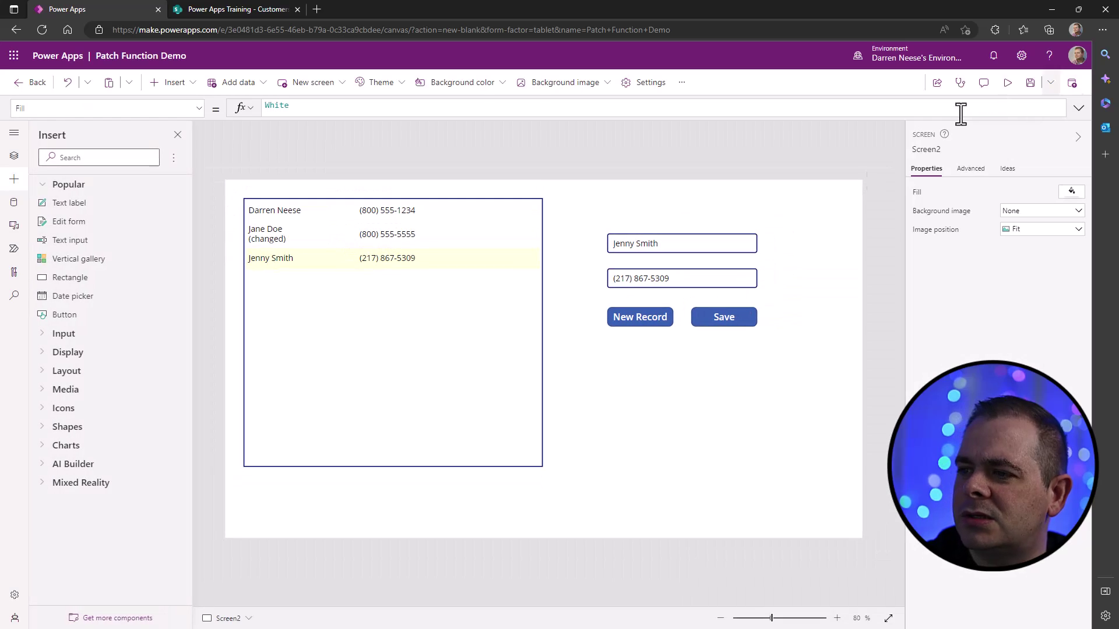
pyautogui.click(646, 320)
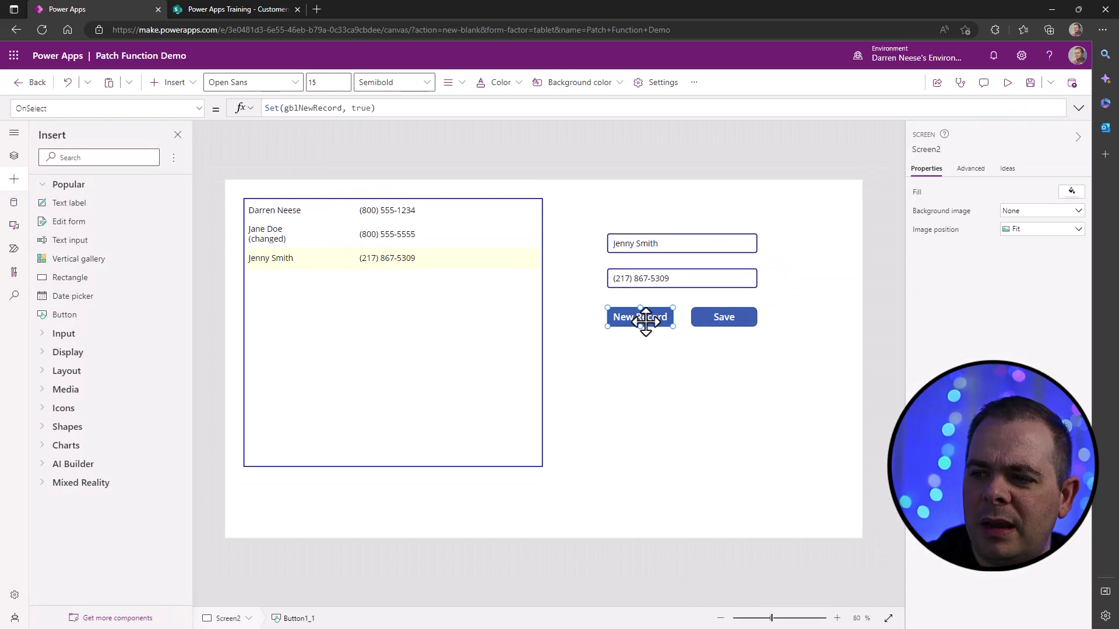
pyautogui.doubleClick(318, 108)
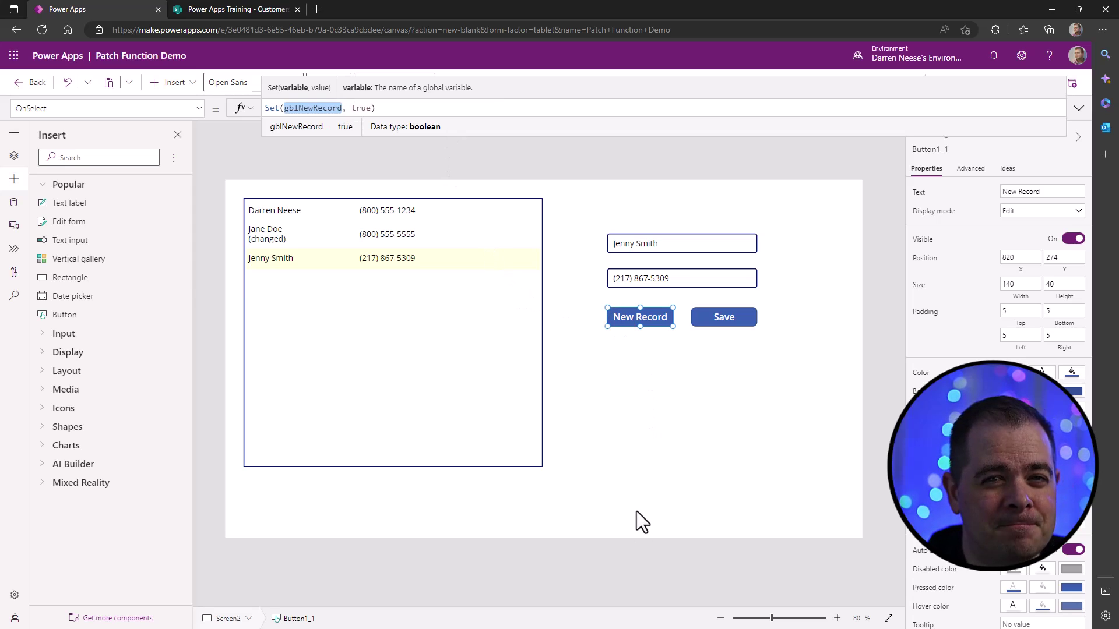
pyautogui.click(671, 239)
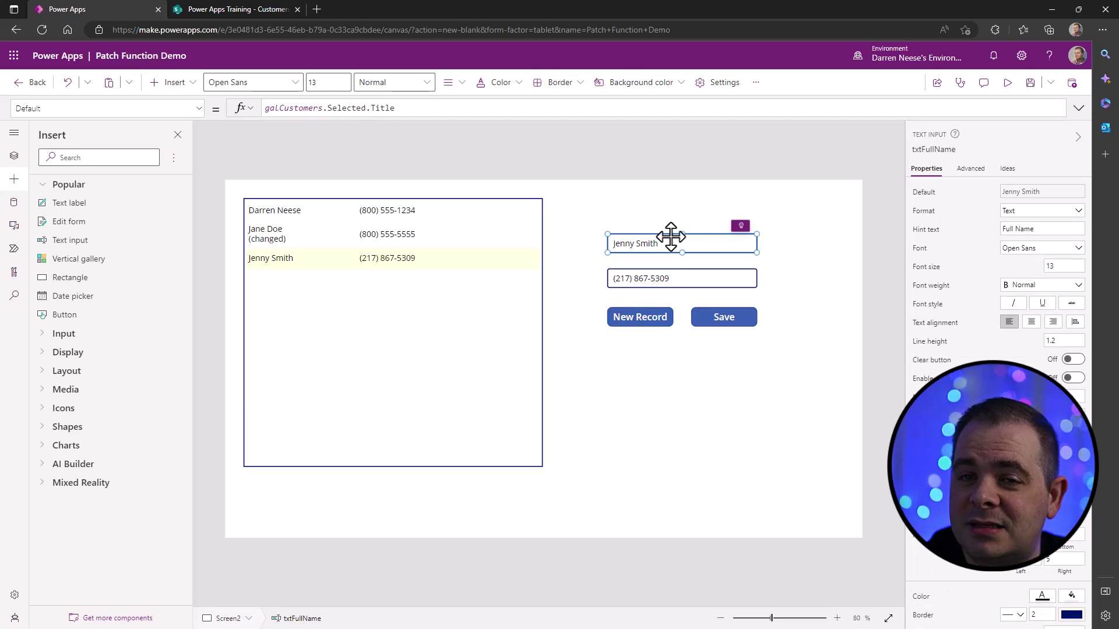
# - Wrap the Full Name default as If(gblNewRecord, "", galCustomers.Selected.Title)
pyautogui.click(443, 108)
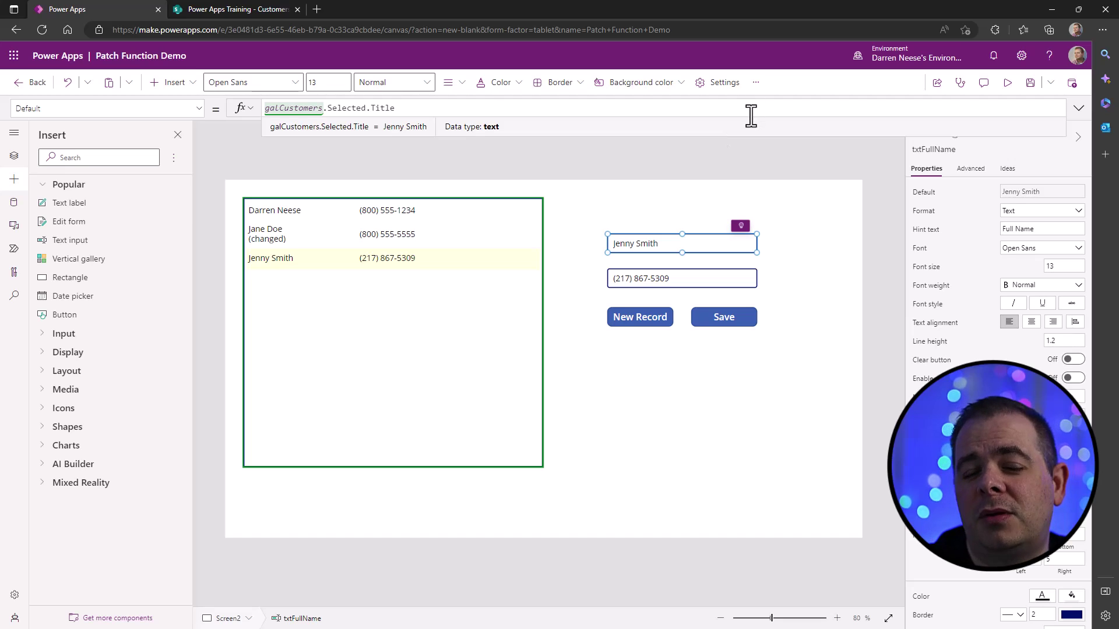
pyautogui.press('Home')
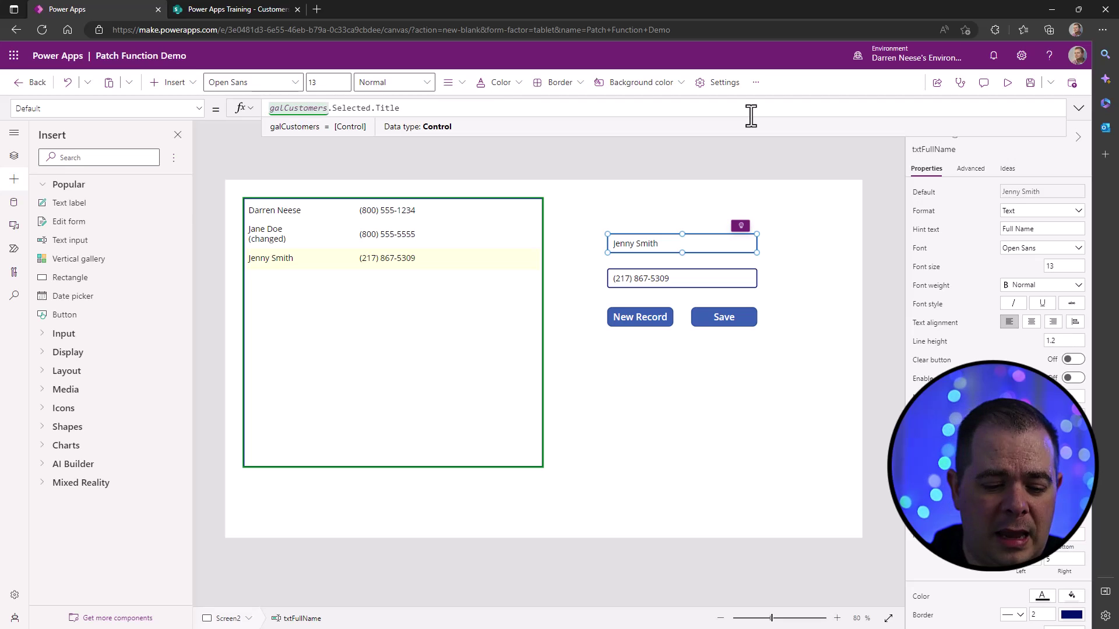
pyautogui.write('If ')
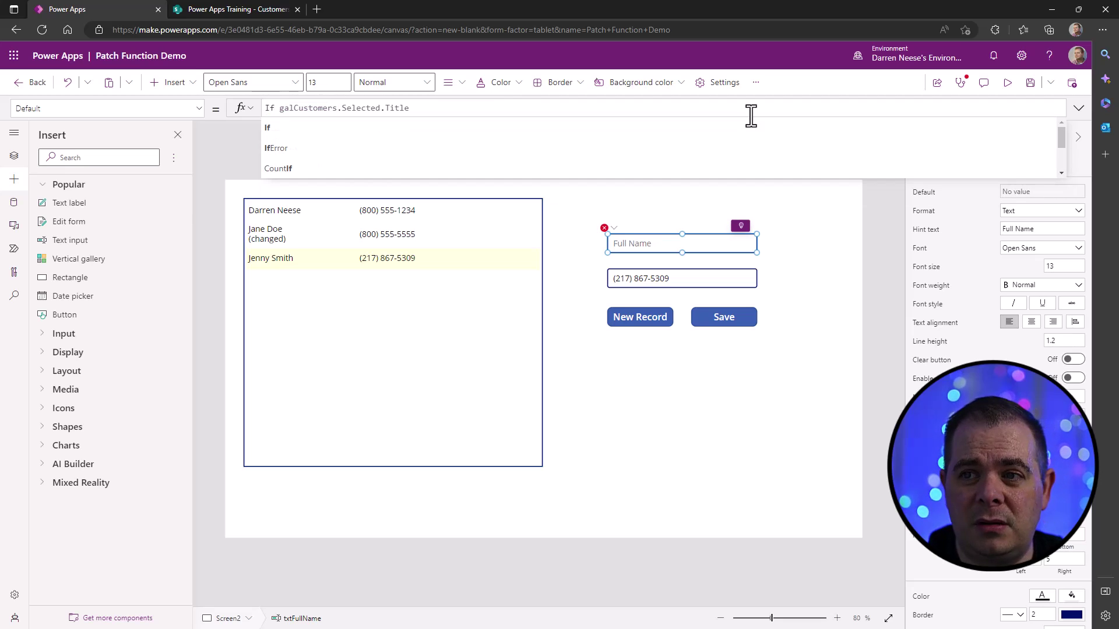
pyautogui.write('(gblNewRecord')
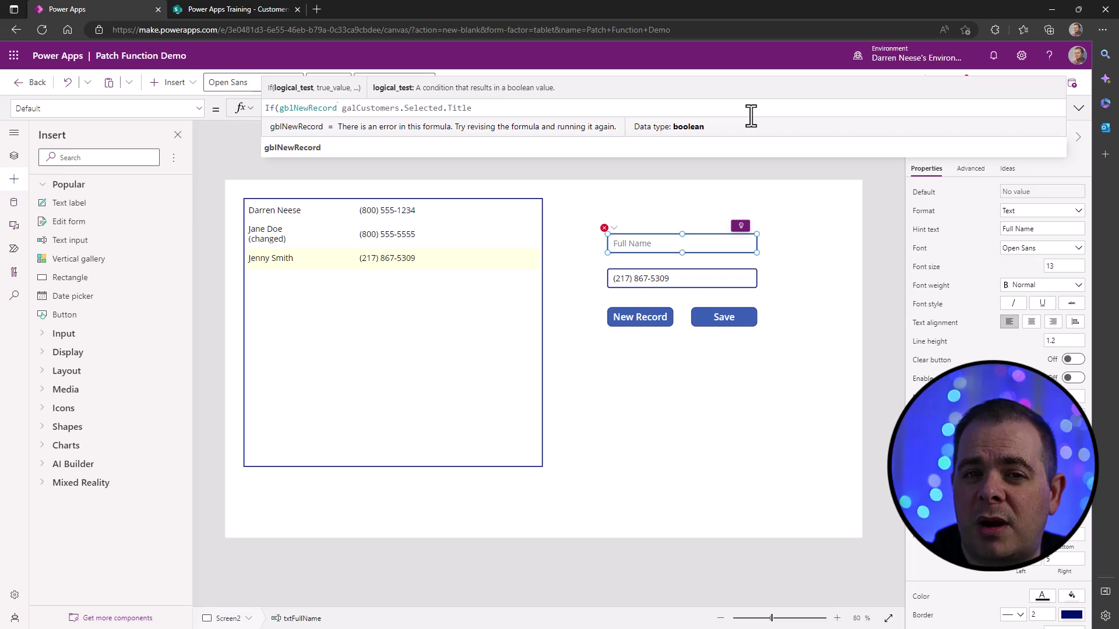
pyautogui.write(',')
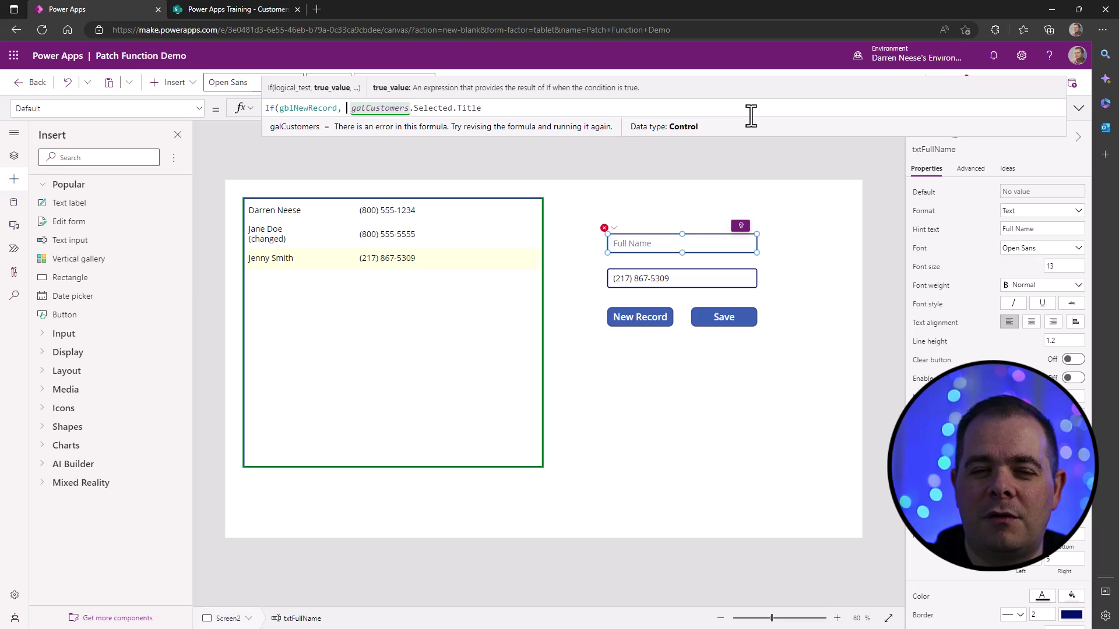
pyautogui.write('""')
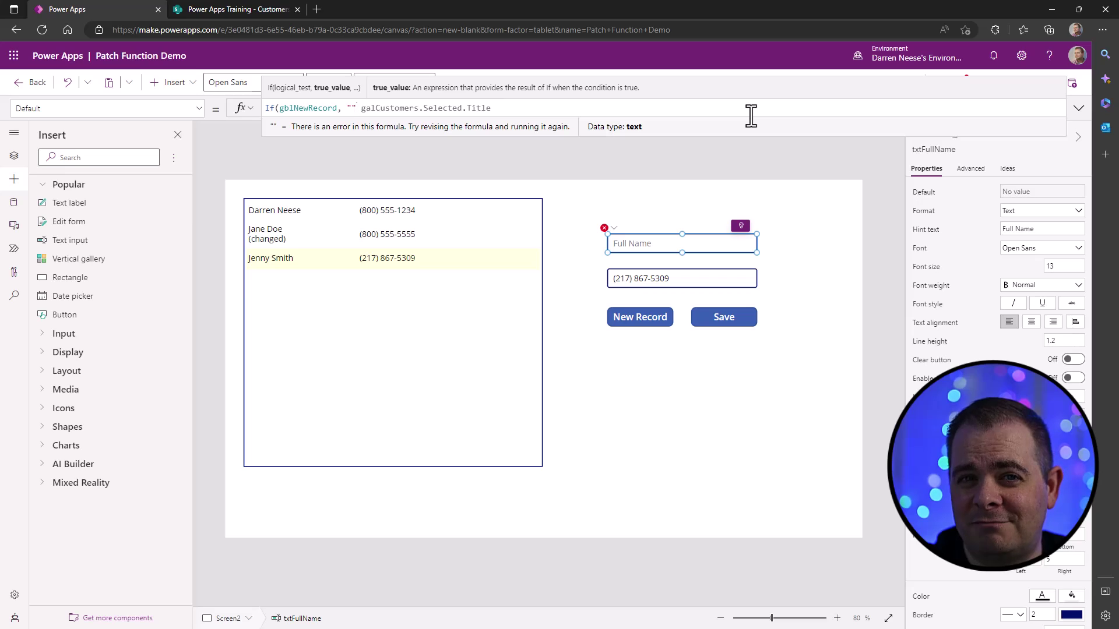
pyautogui.write(',')
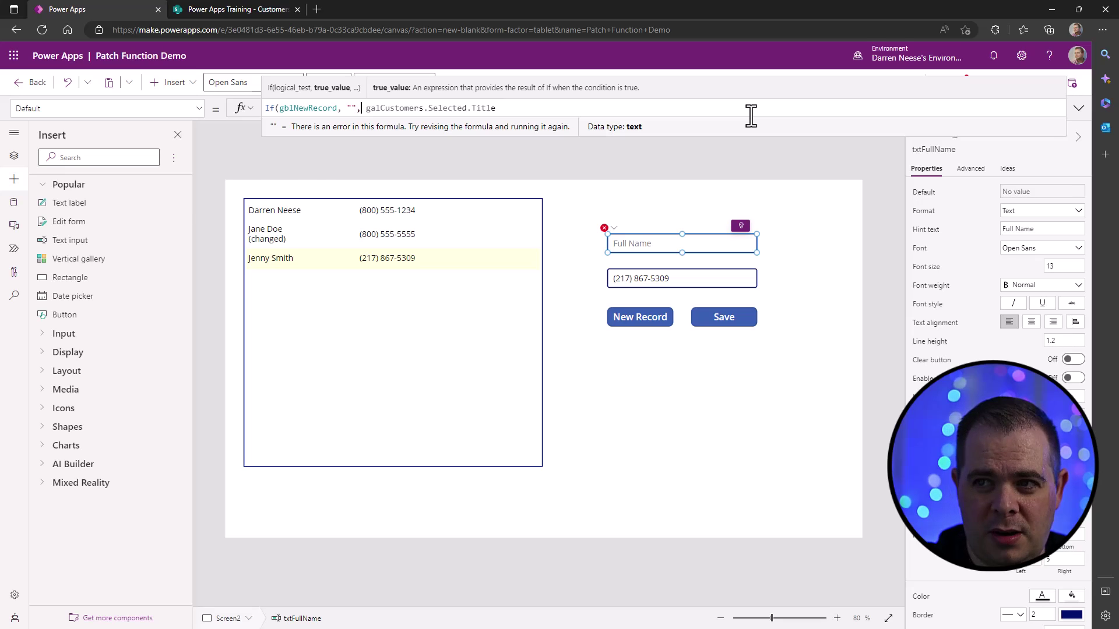
pyautogui.press('End')
pyautogui.write(')')
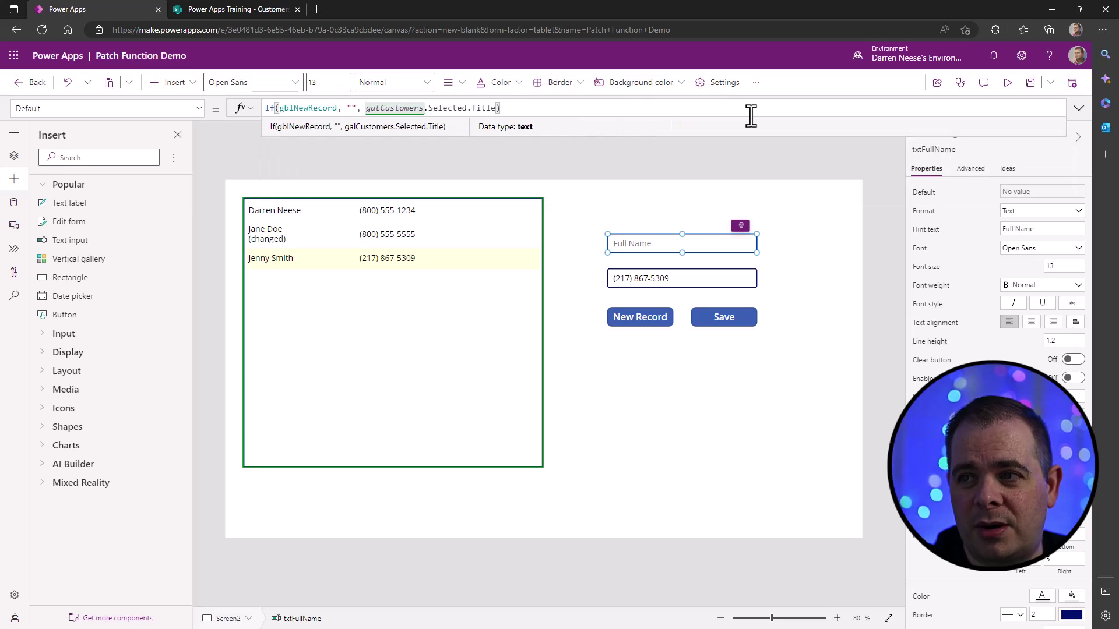
# - Inspect the If condition and result arguments, then select the whole formula to copy
pyautogui.doubleClick(310, 109)
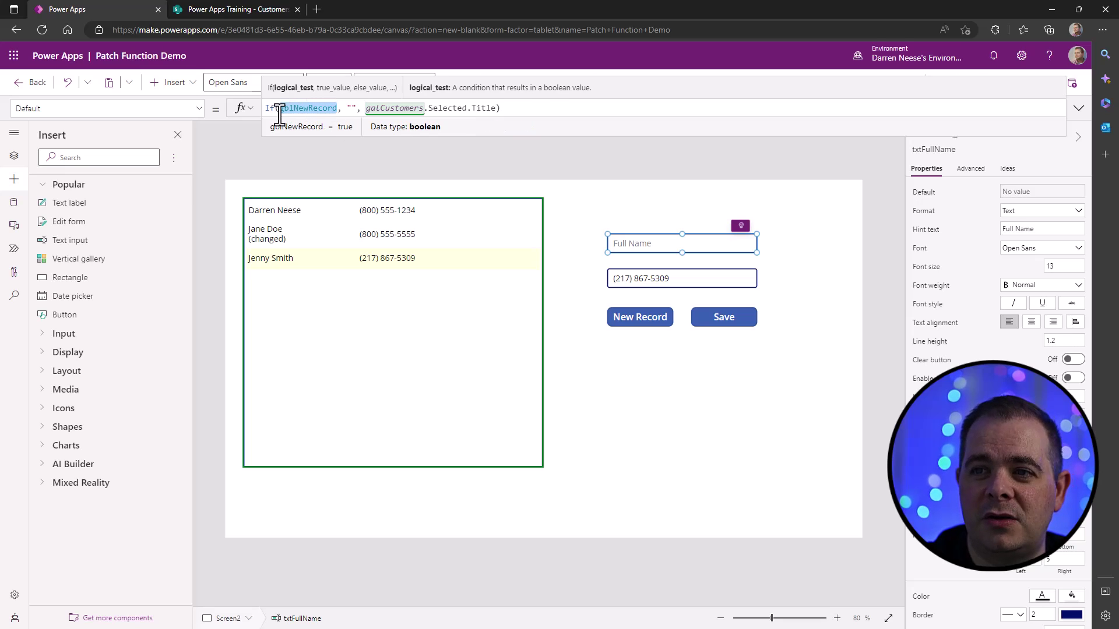
pyautogui.click(351, 108)
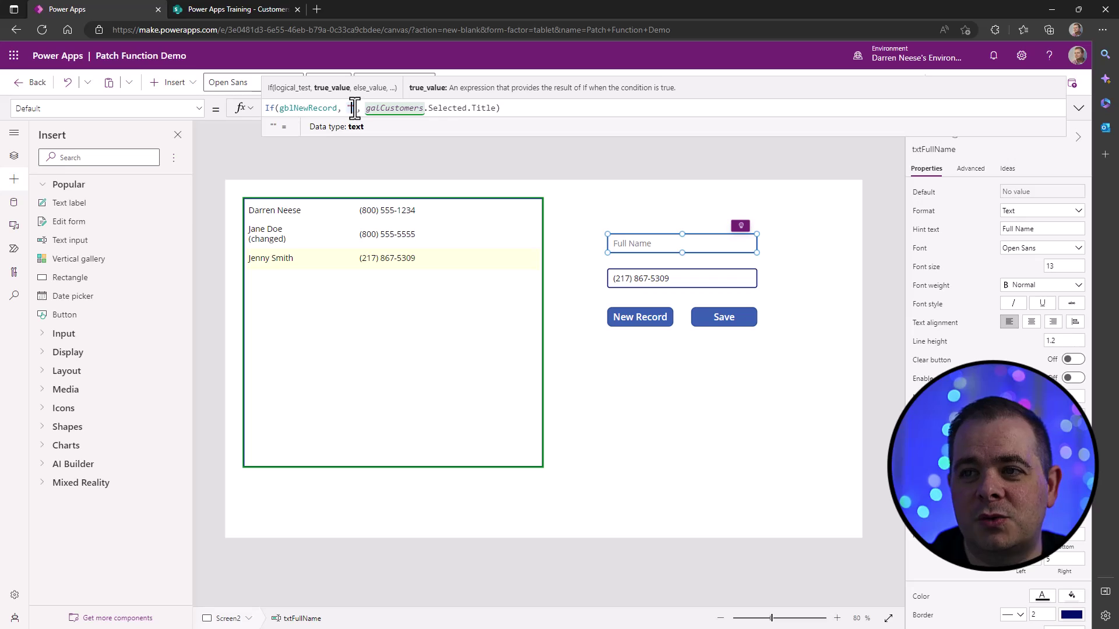
pyautogui.click(392, 109)
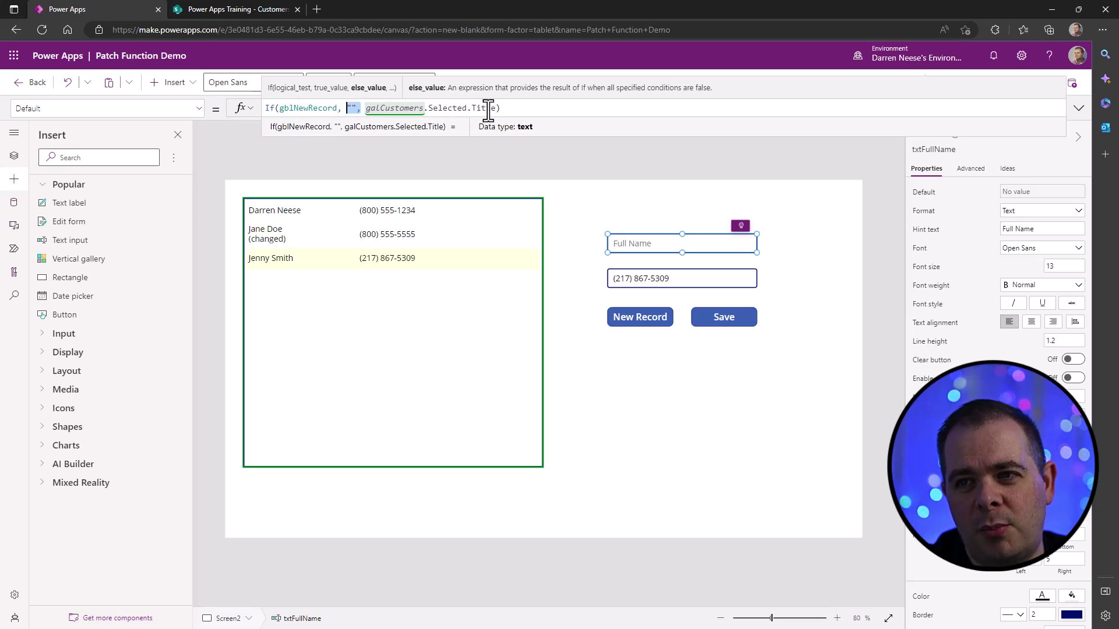
pyautogui.click(347, 109)
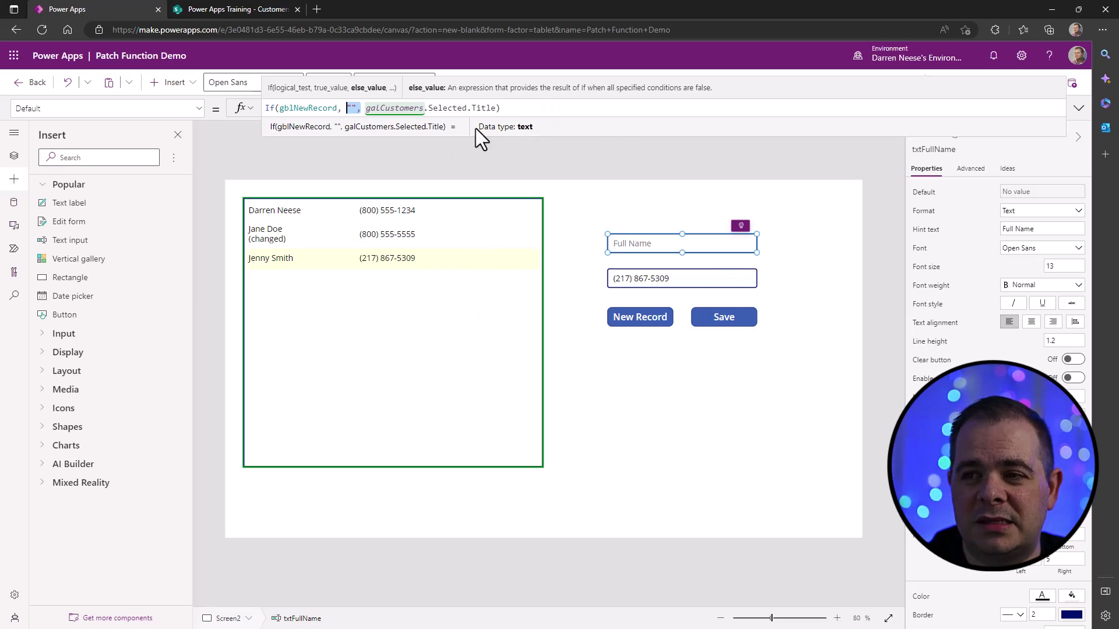
pyautogui.click(544, 109)
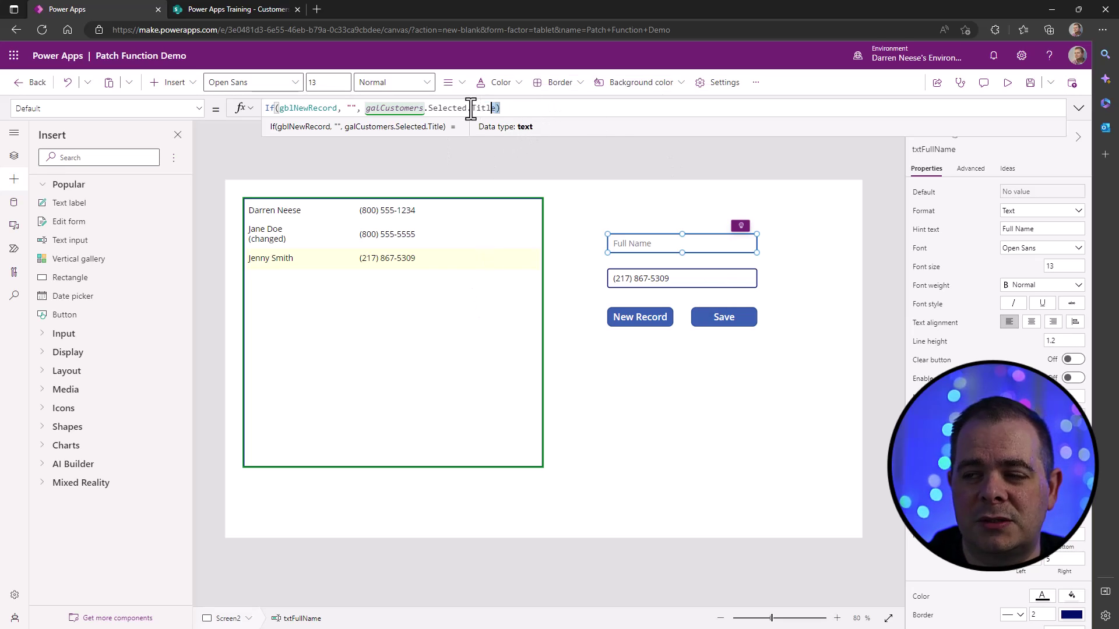
pyautogui.moveTo(499, 109); pyautogui.dragTo(242, 112)
pyautogui.hotkey('ctrl', 'c')
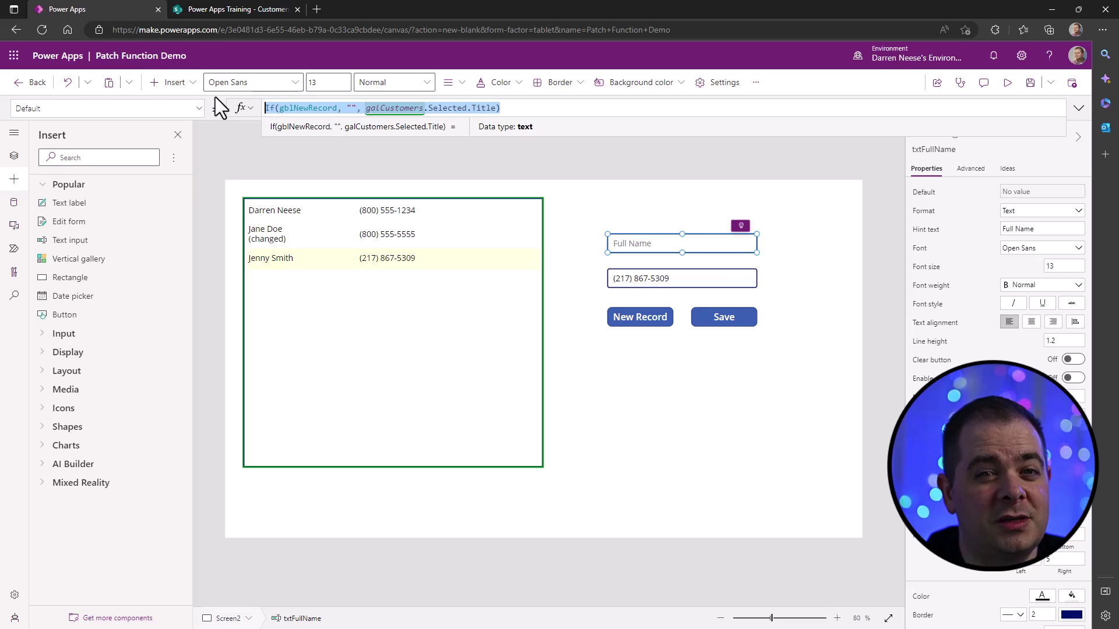
# - Paste the If formula into the Phone Number default, swap Title for PhoneNumber, and preview the app
pyautogui.click(712, 278)
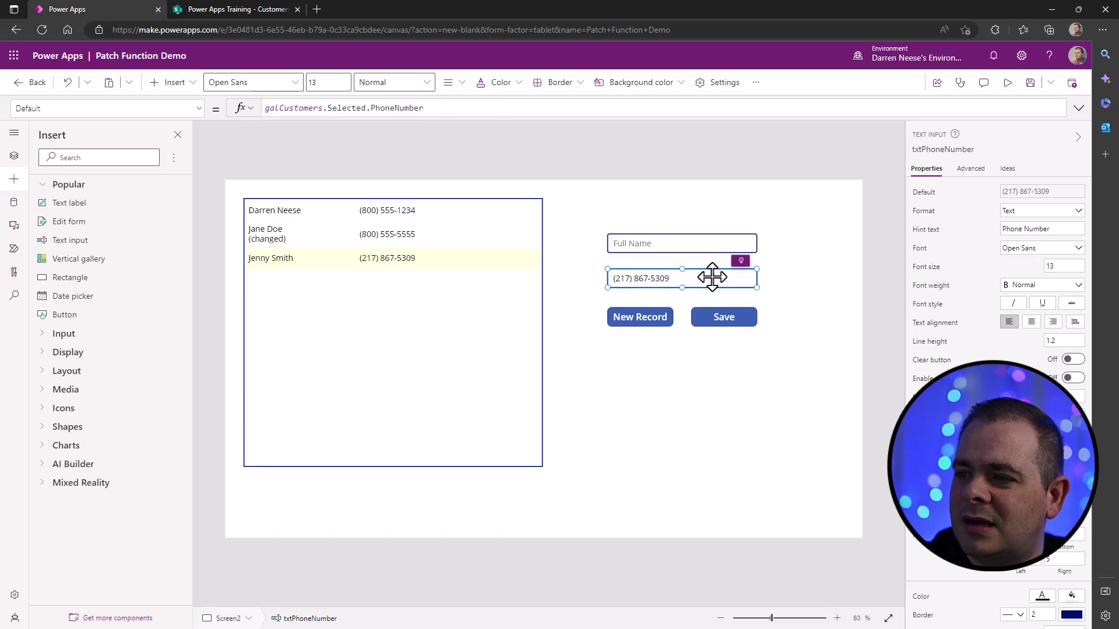
pyautogui.click(1036, 194)
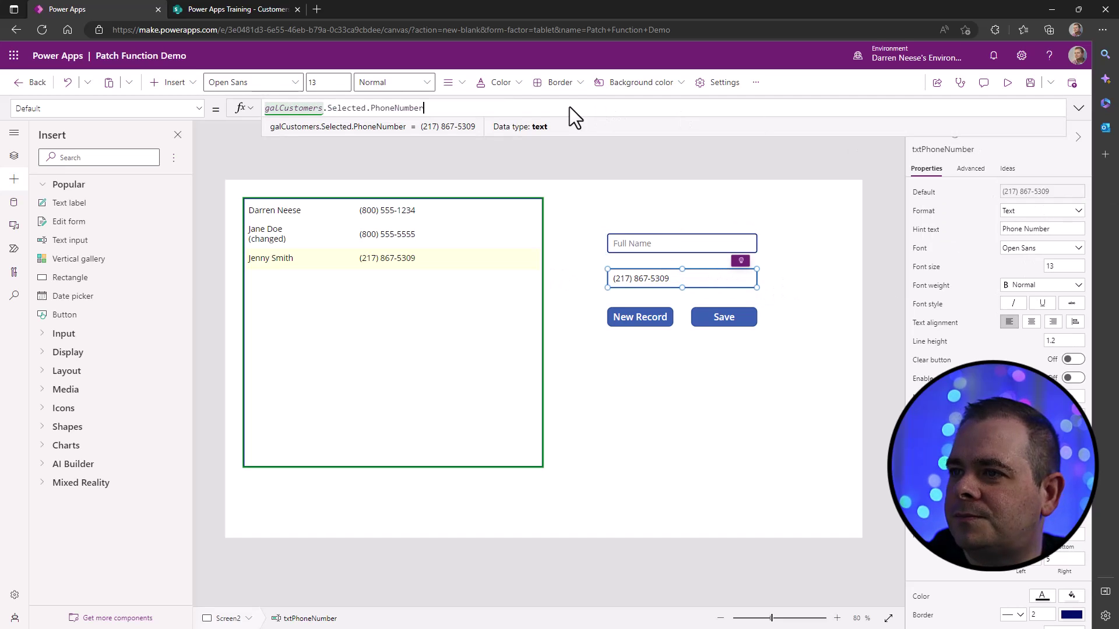
pyautogui.hotkey('ctrl', 'a')
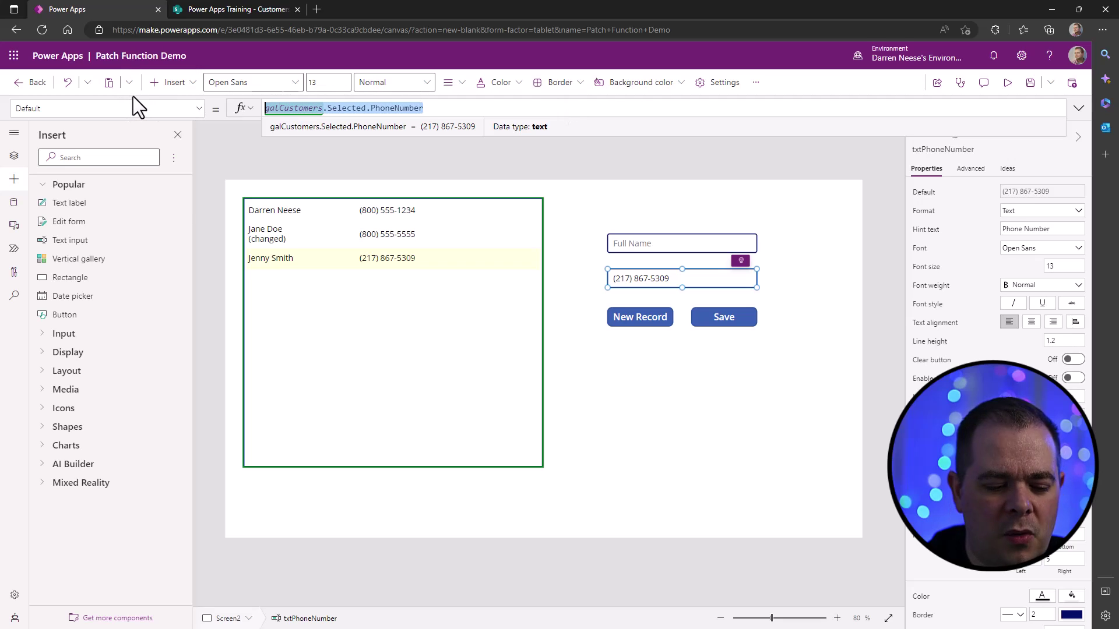
pyautogui.hotkey('ctrl', 'v')
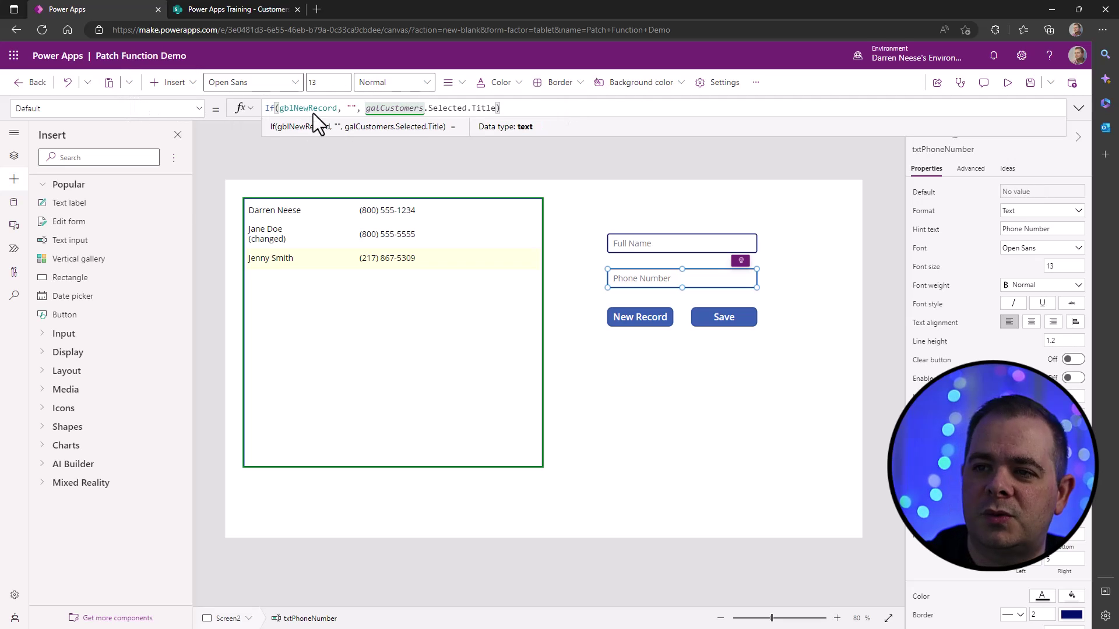
pyautogui.doubleClick(475, 108)
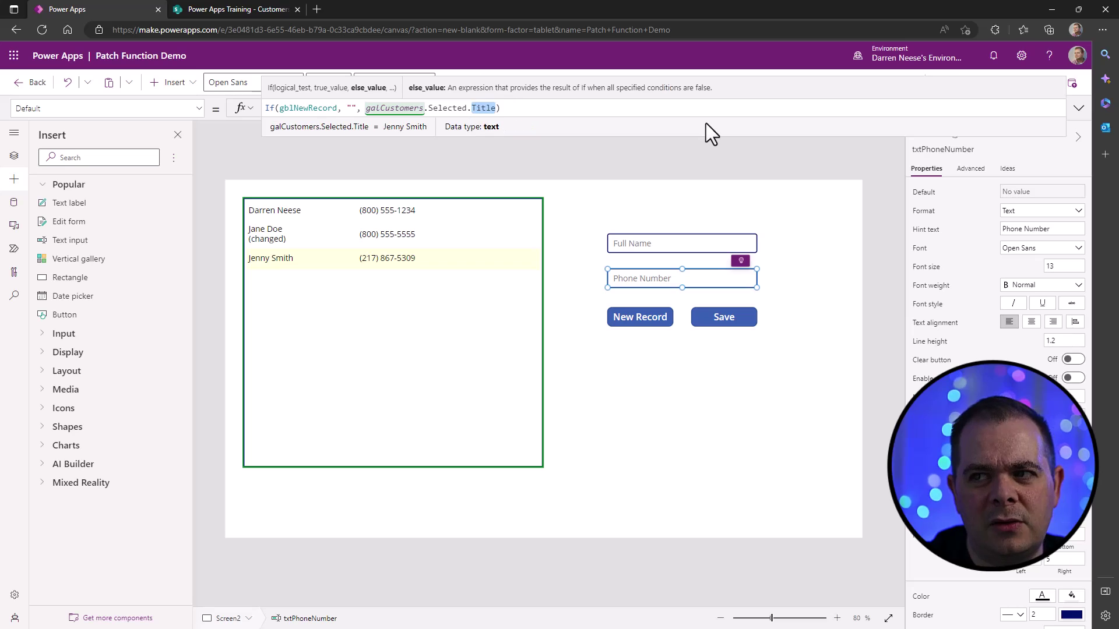
pyautogui.write('PhoneNumber')
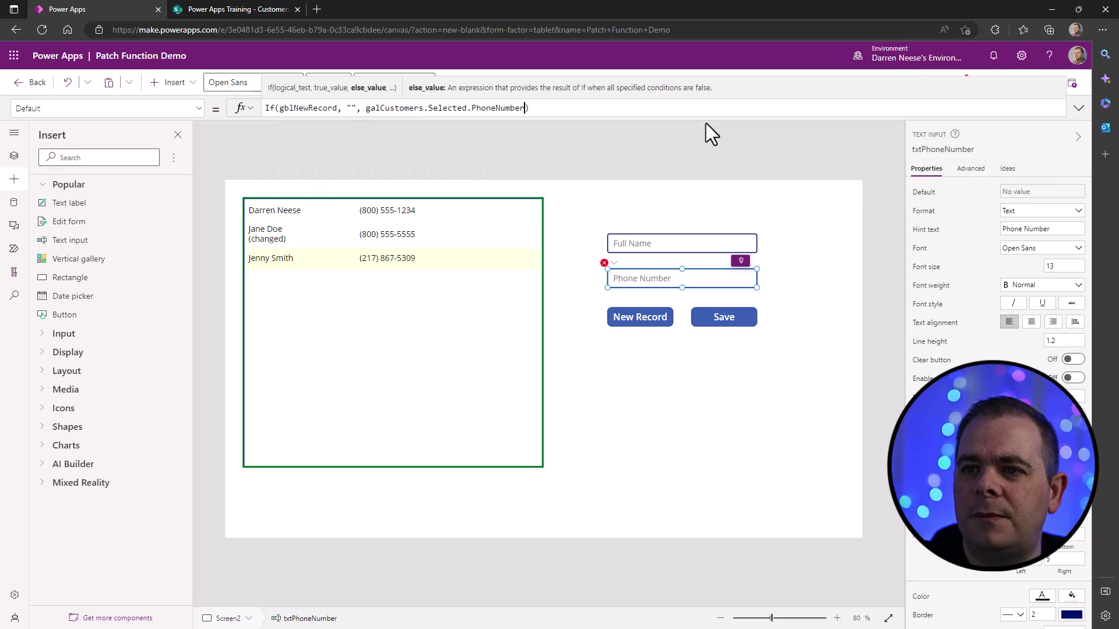
pyautogui.press('F5')
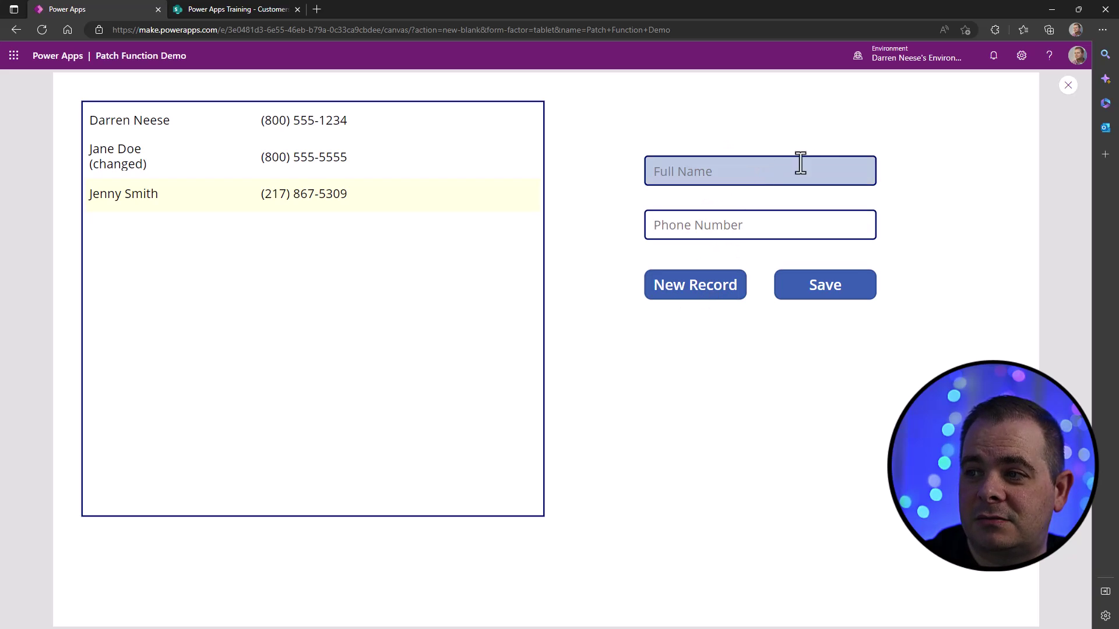
# - In preview, enter 'New Person' and a sample phone number, then close the preview
pyautogui.click(871, 173)
pyautogui.write('New Person')
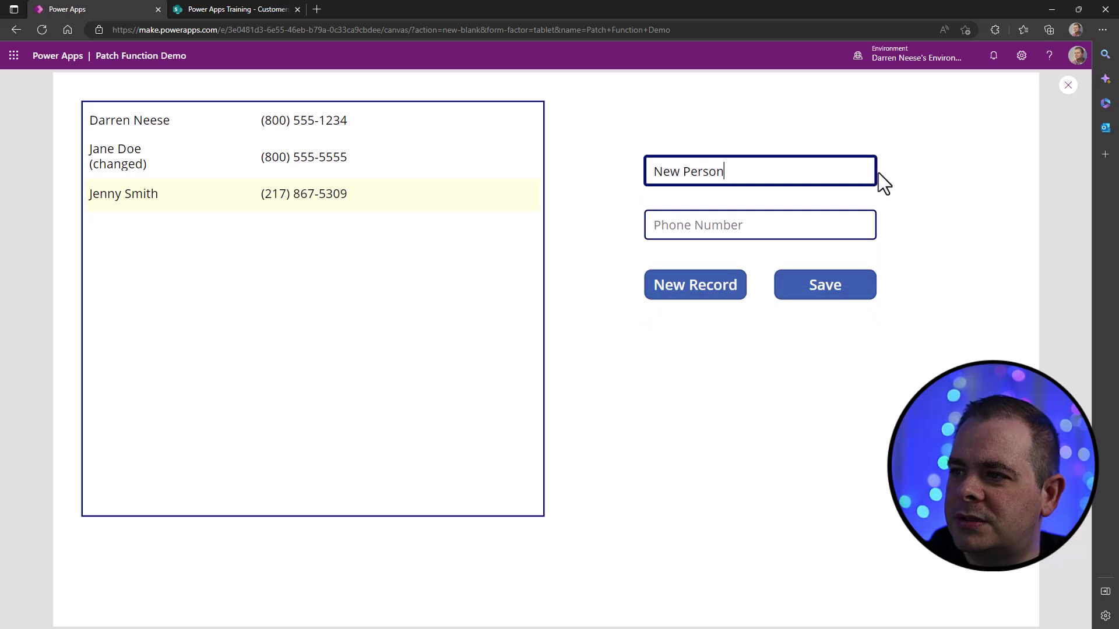
pyautogui.press('Tab')
pyautogui.write('(999)')
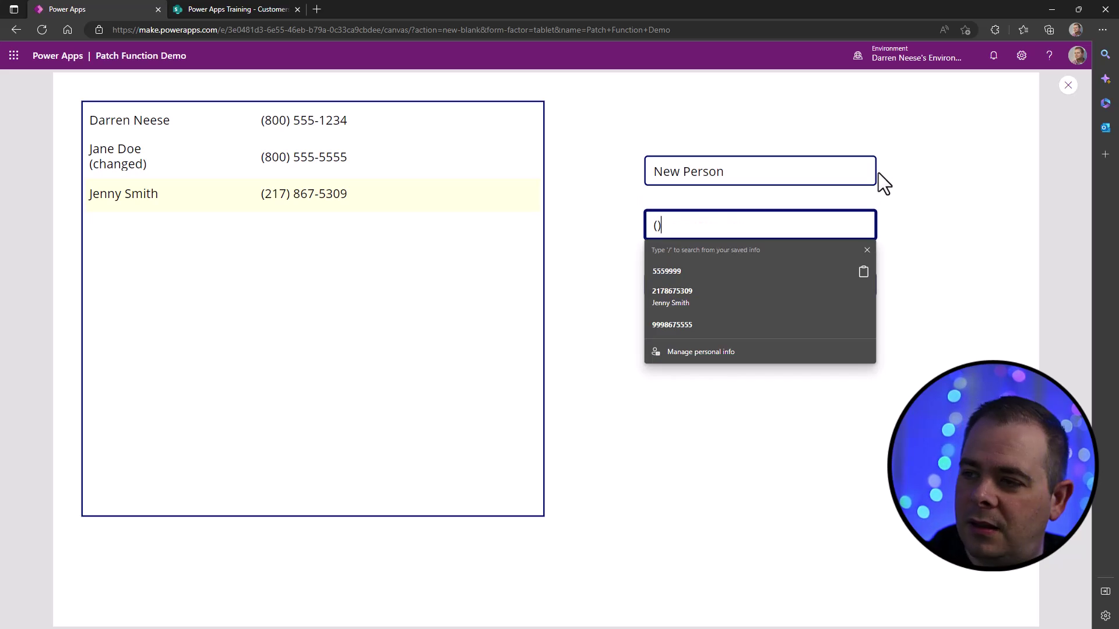
pyautogui.write(' 123-4567')
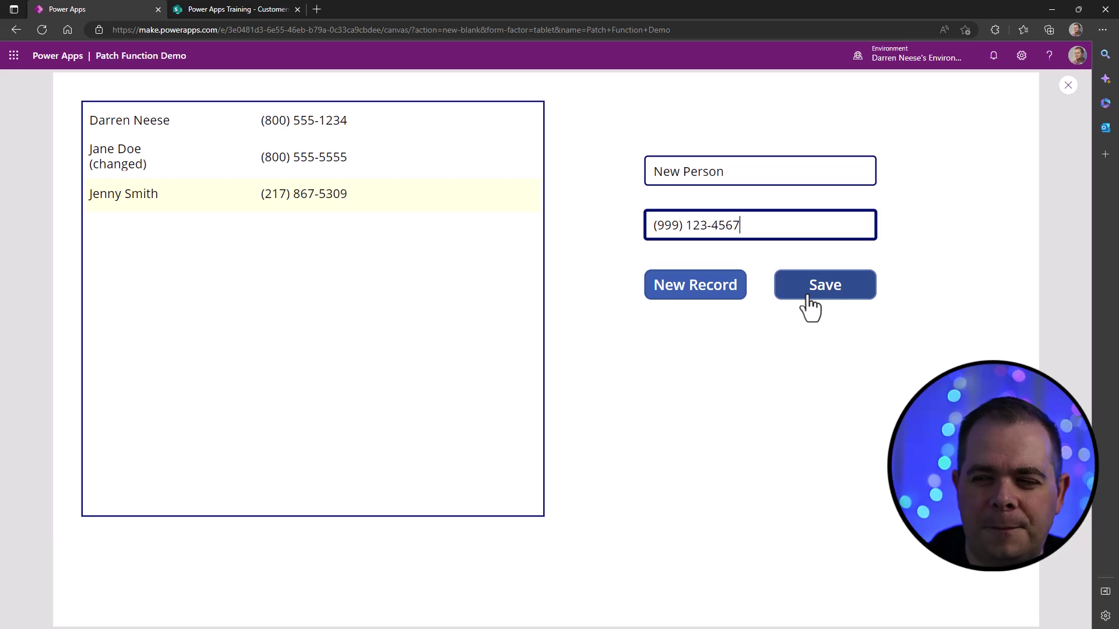
pyautogui.click(1068, 86)
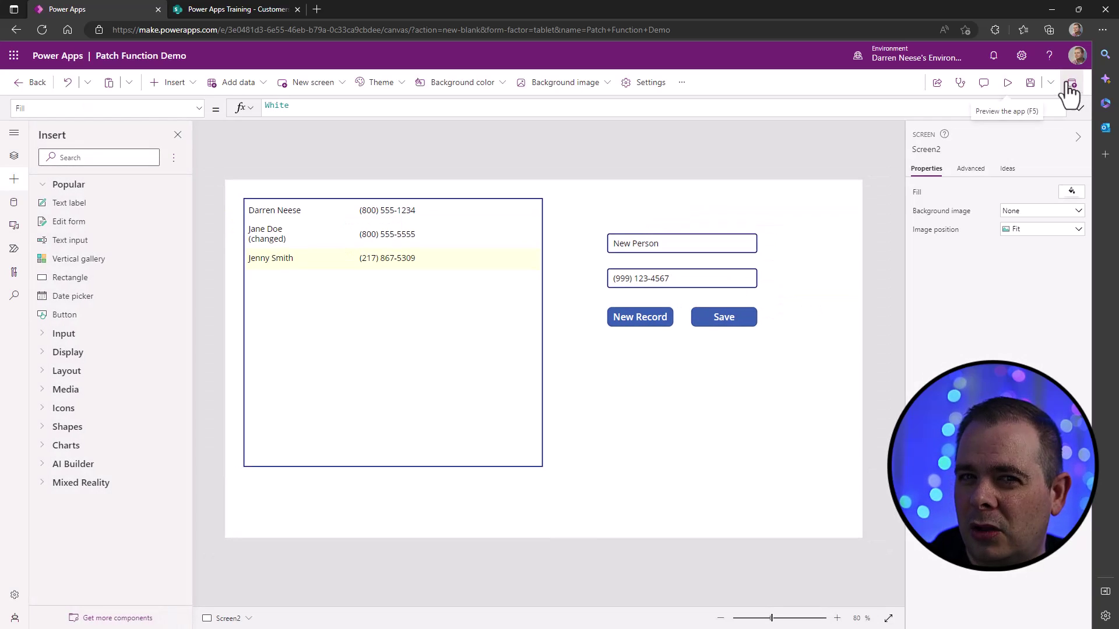
# - Start an If(gblNewRecord, ...) record argument on a new line in the Save Patch formula
pyautogui.click(710, 323)
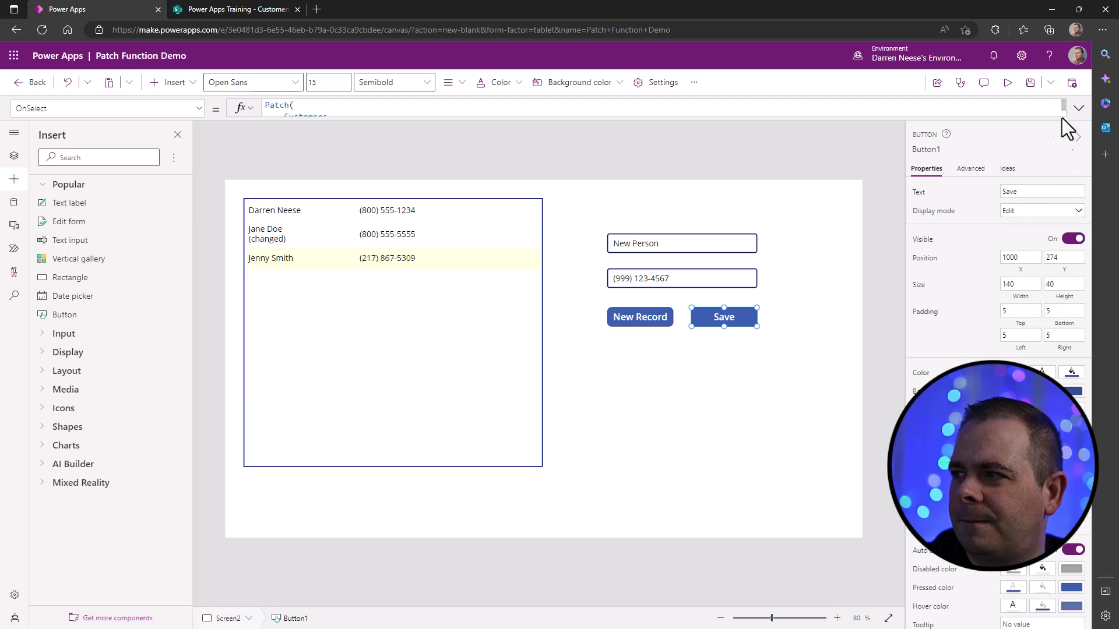
pyautogui.click(1079, 108)
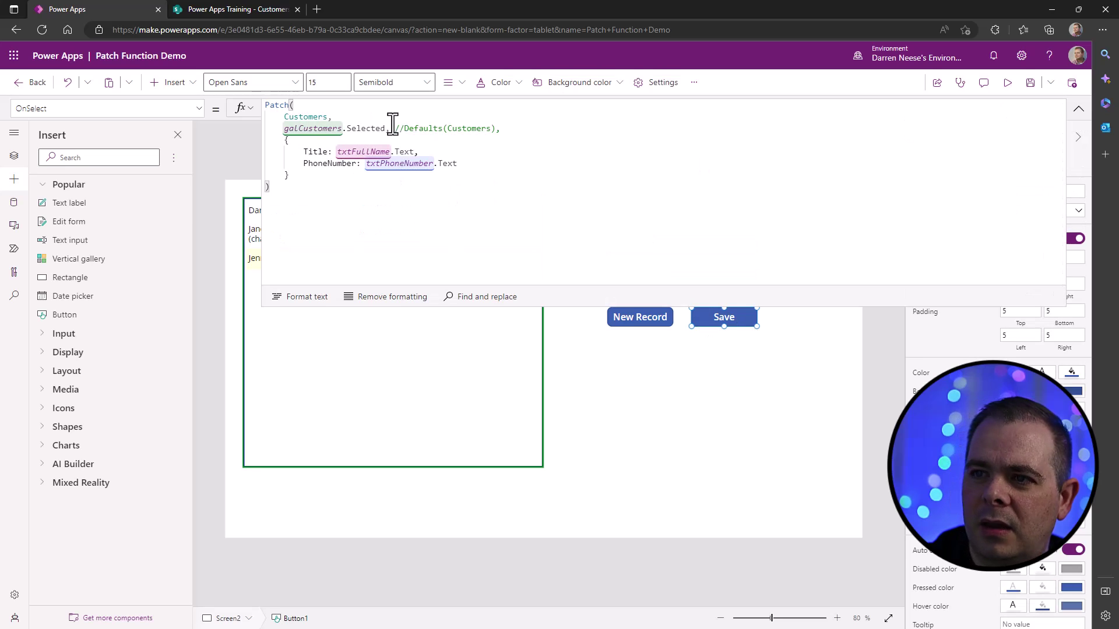
pyautogui.moveTo(386, 128); pyautogui.dragTo(284, 128)
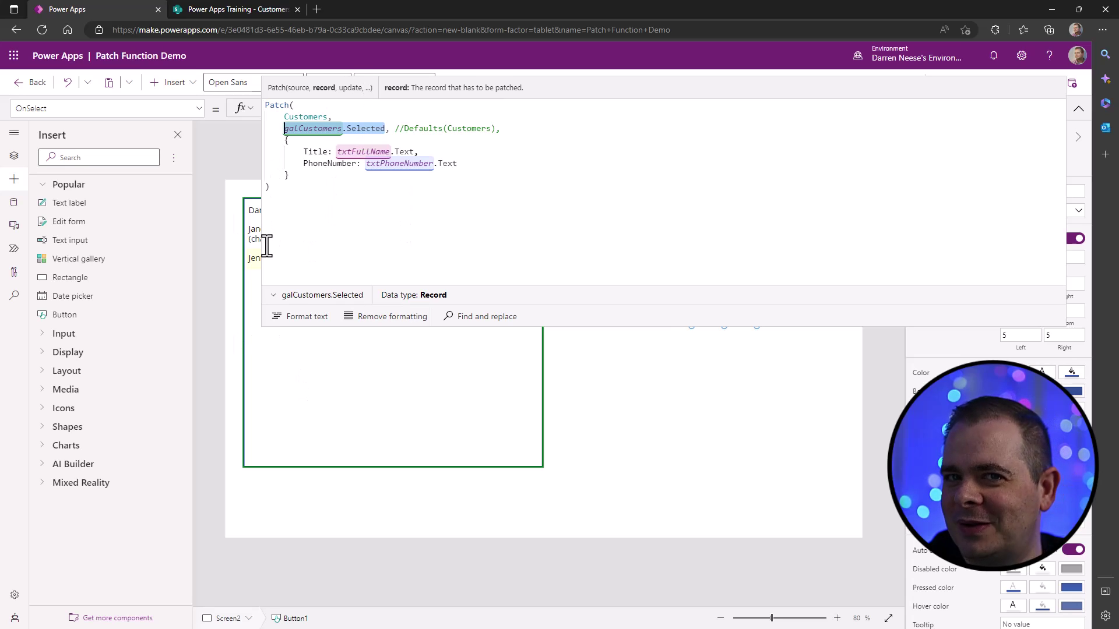
pyautogui.click(414, 120)
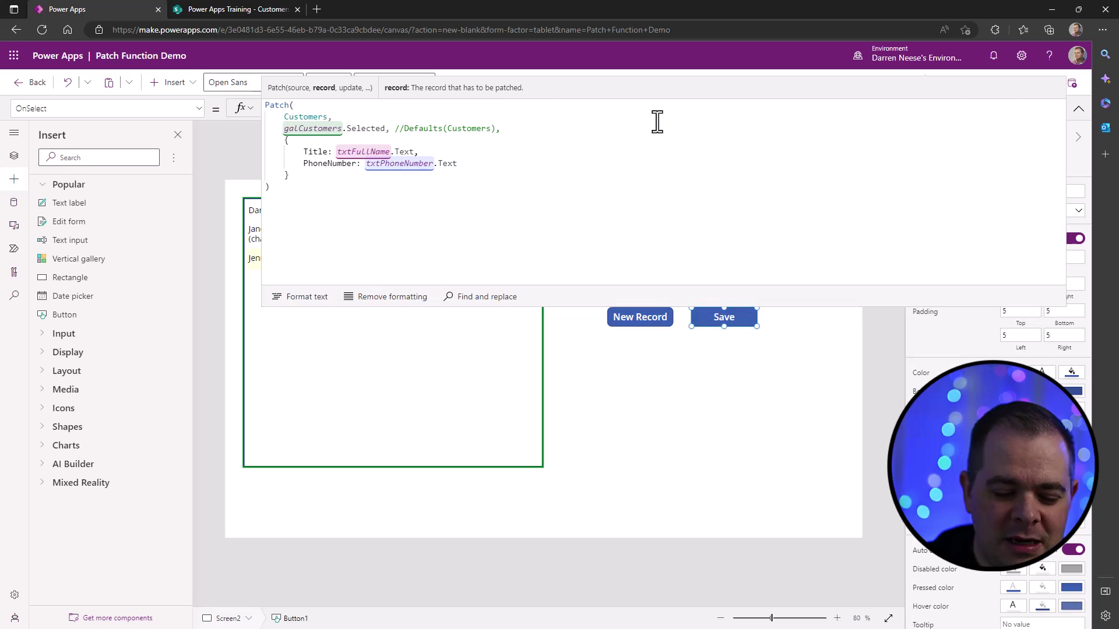
pyautogui.press('Return')
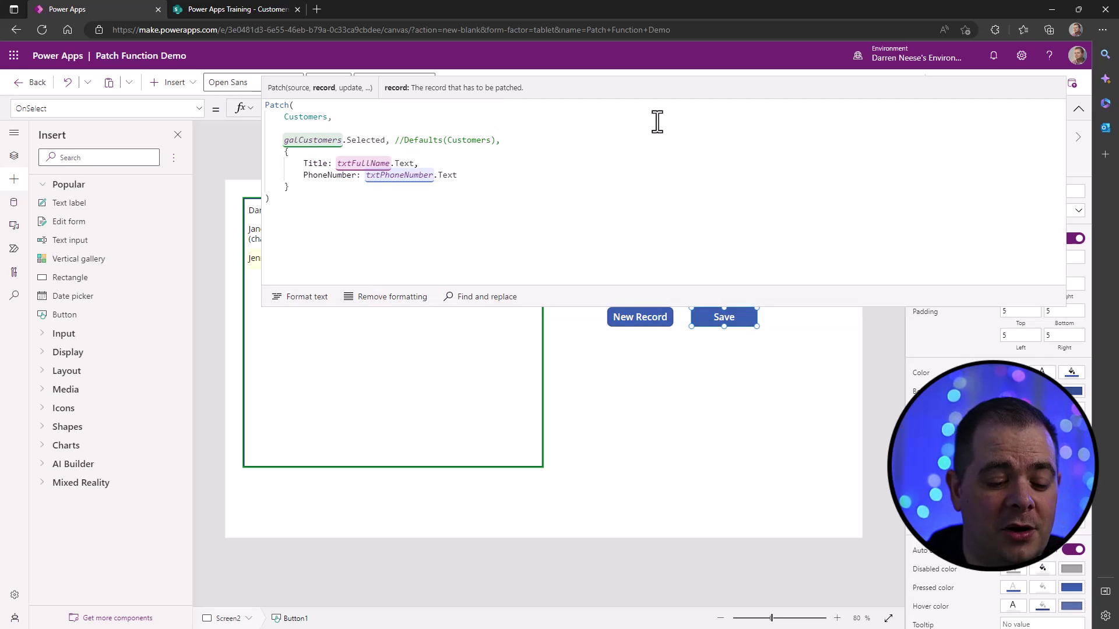
pyautogui.write('If')
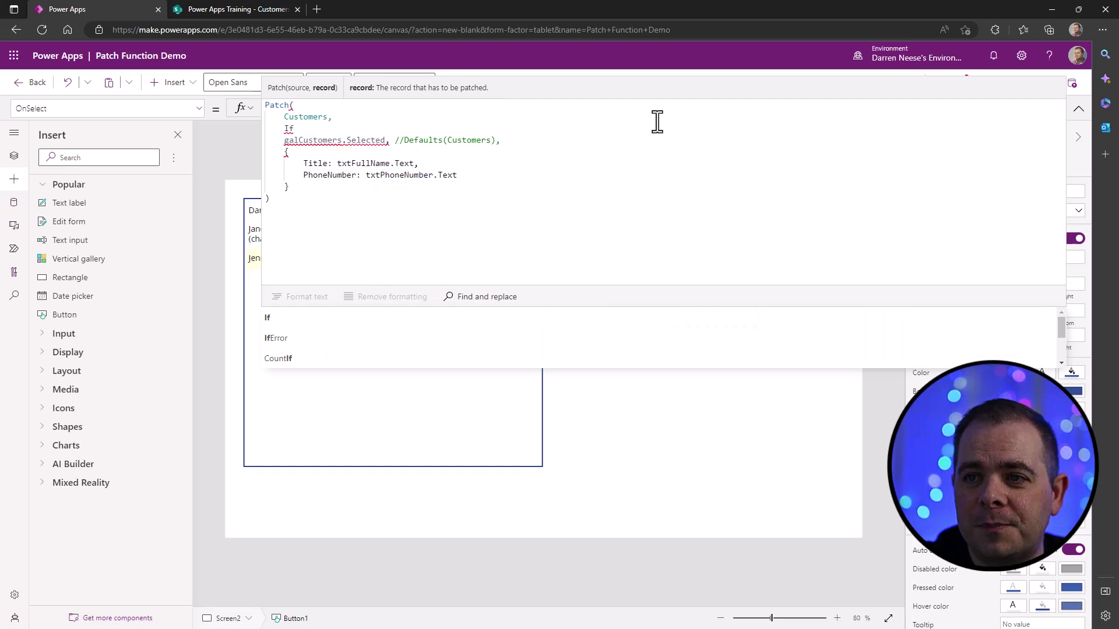
pyautogui.write('()')
pyautogui.press('Left')
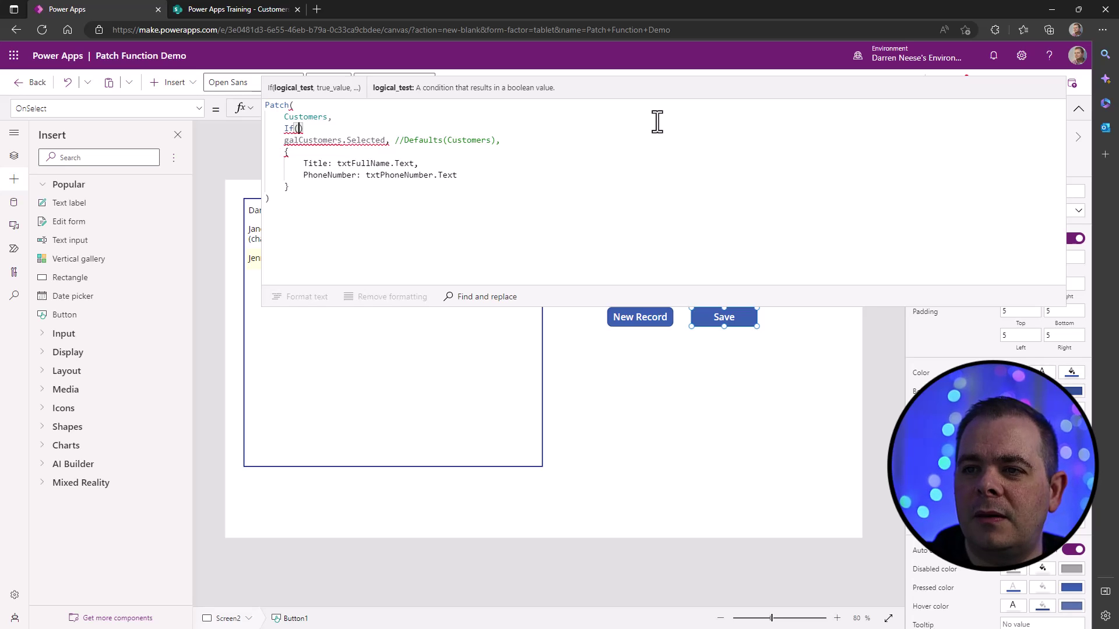
pyautogui.write('gblNewRecord')
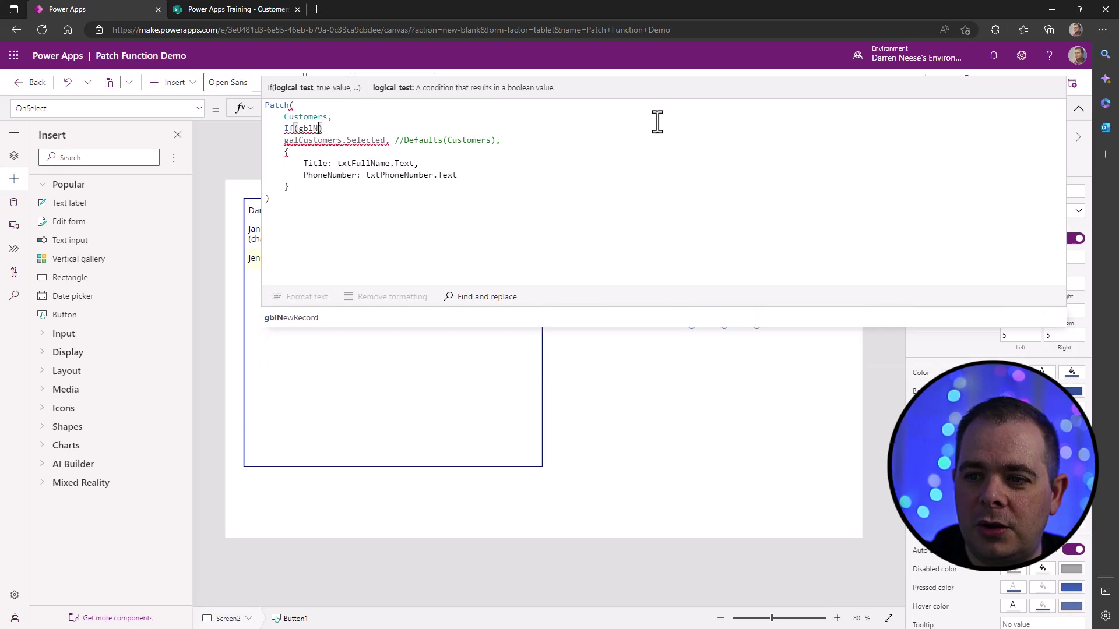
pyautogui.write(',')
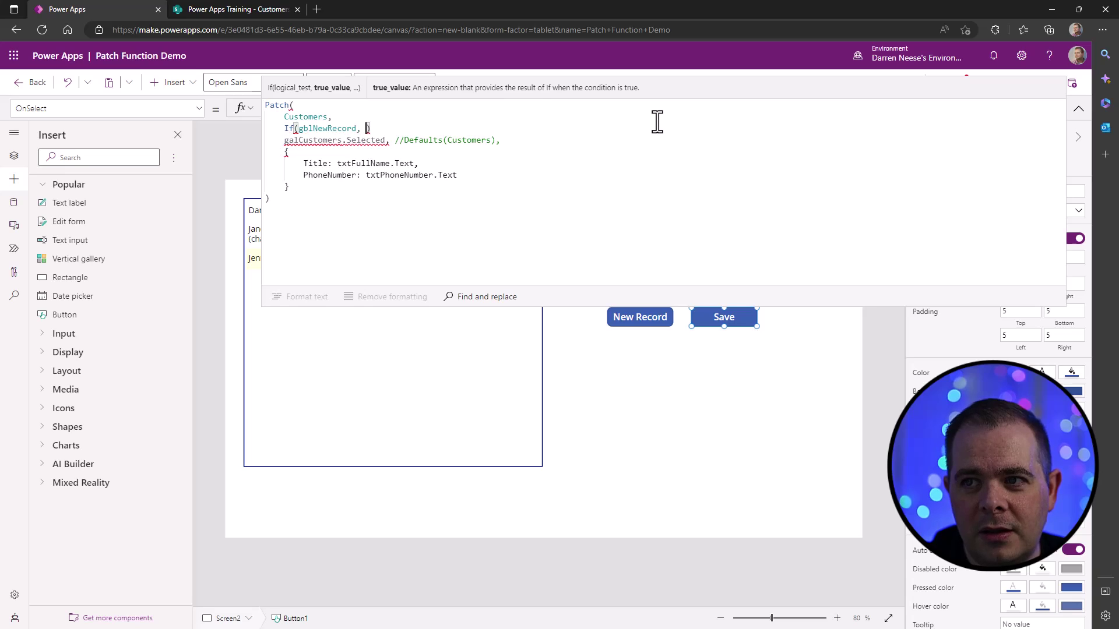
# - Move Defaults(Customers) and galCustomers.Selected into the If as its true and else results
pyautogui.moveTo(405, 142); pyautogui.dragTo(496, 142)
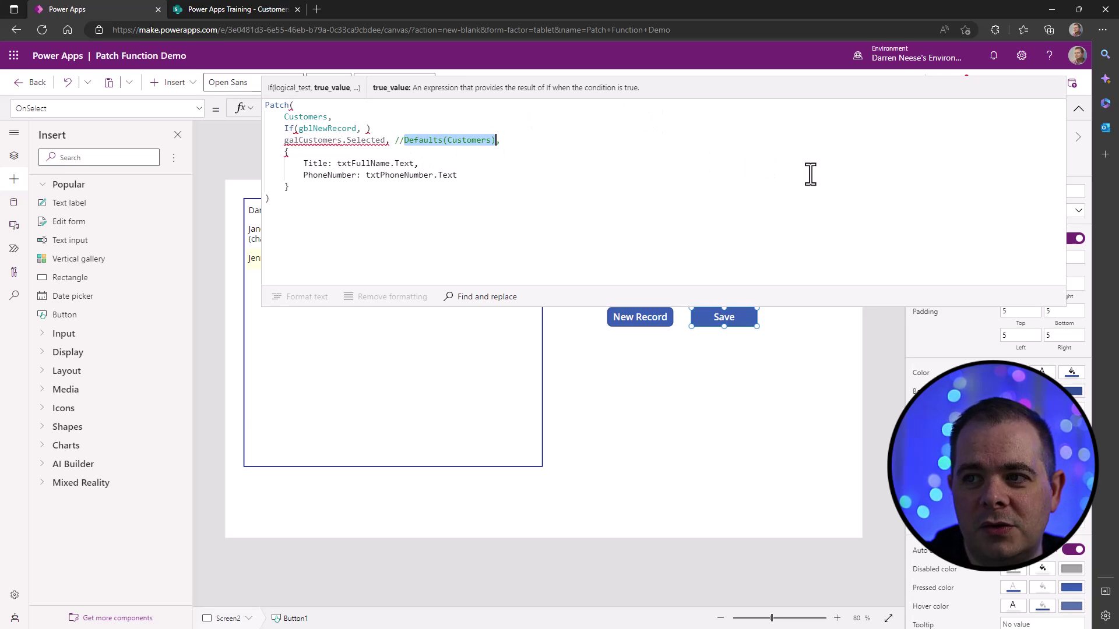
pyautogui.hotkey('ctrl', 'x')
pyautogui.click(366, 129)
pyautogui.hotkey('ctrl', 'v')
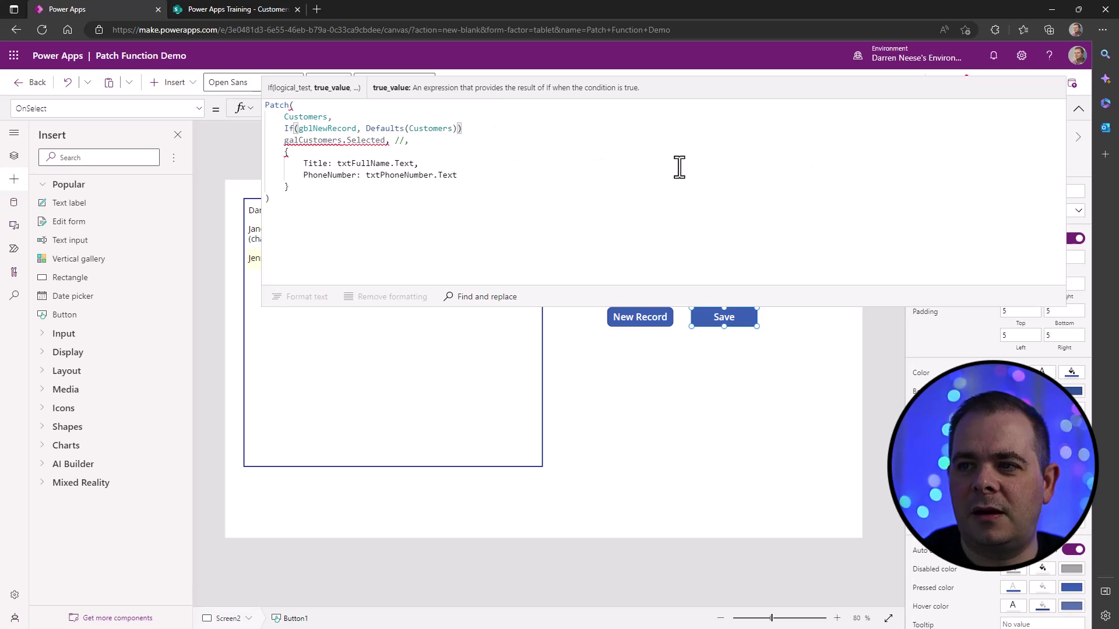
pyautogui.write(',')
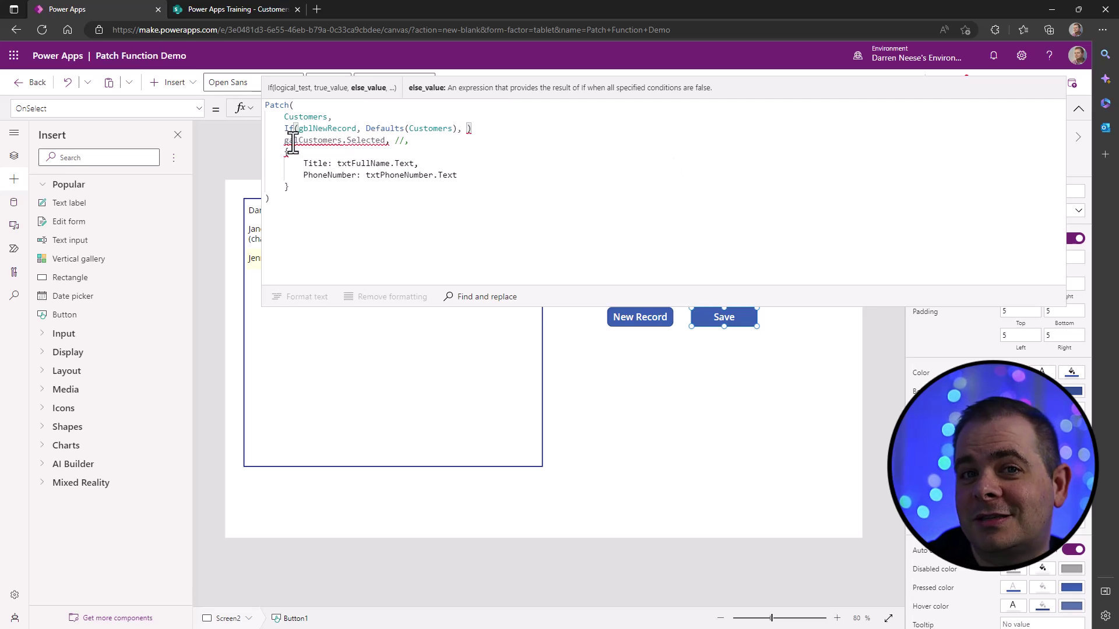
pyautogui.moveTo(284, 141); pyautogui.dragTo(386, 142)
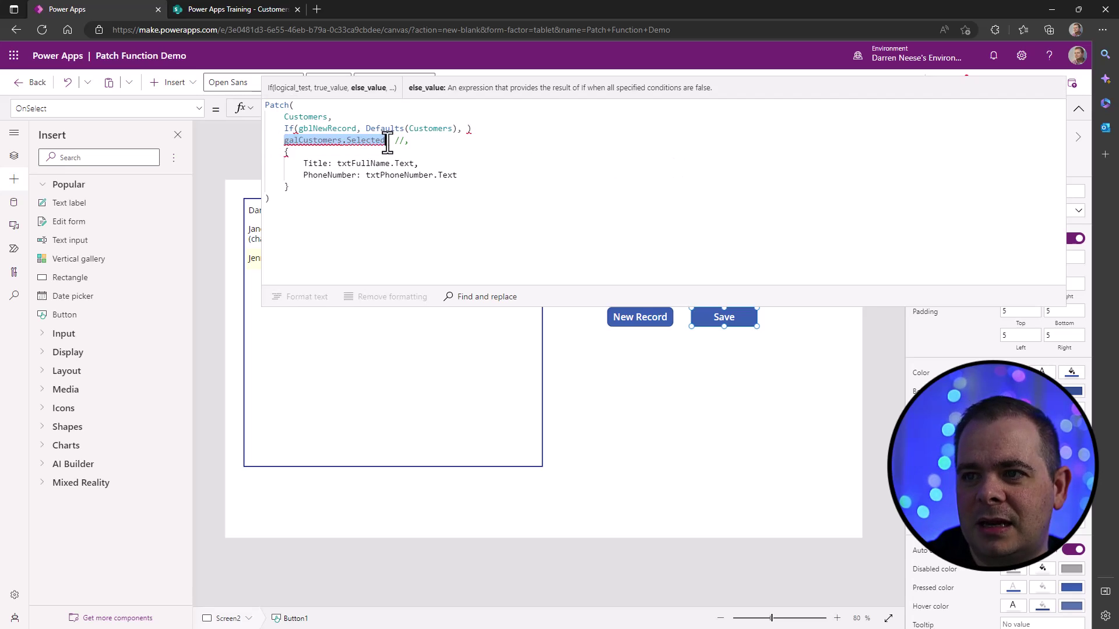
pyautogui.hotkey('ctrl', 'x')
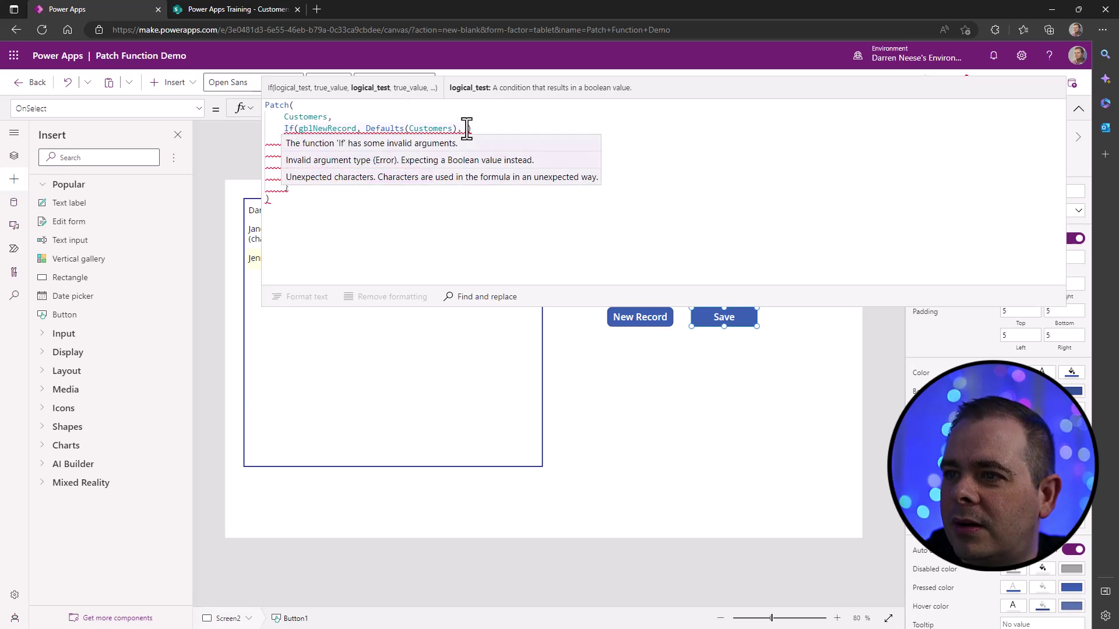
pyautogui.hotkey('ctrl', 'v')
# - Remove the leftover comment marker and stray space after the If argument
pyautogui.press('Right')
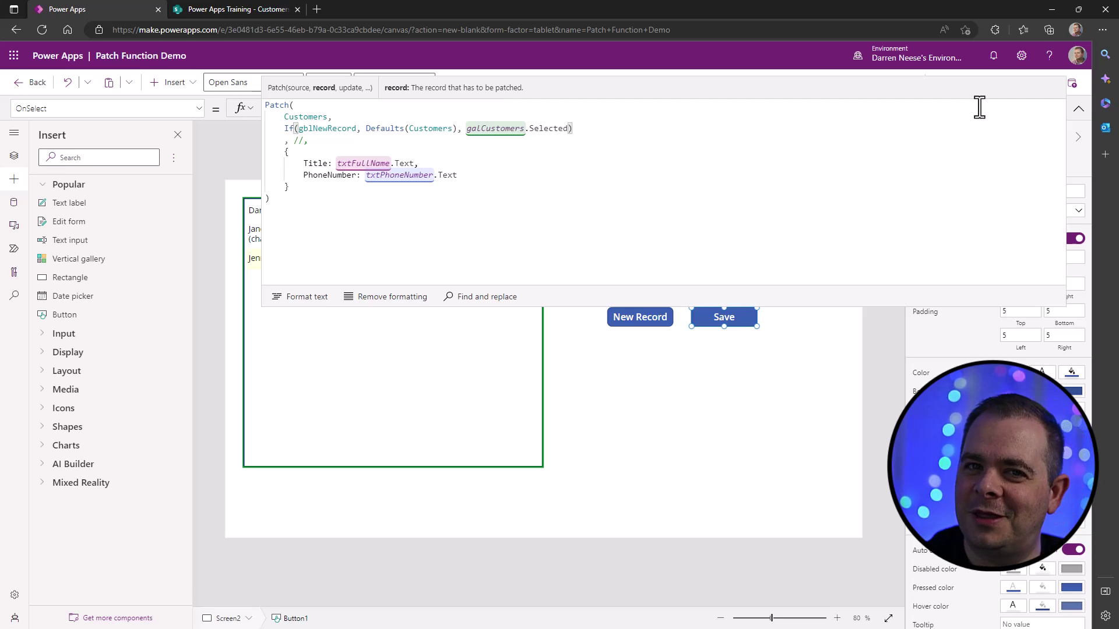
pyautogui.press('Delete')
pyautogui.press('Delete')
pyautogui.press('Delete')
pyautogui.press('Delete')
pyautogui.press('Delete')
pyautogui.press('Right')
pyautogui.hotkey('shift', 'End')
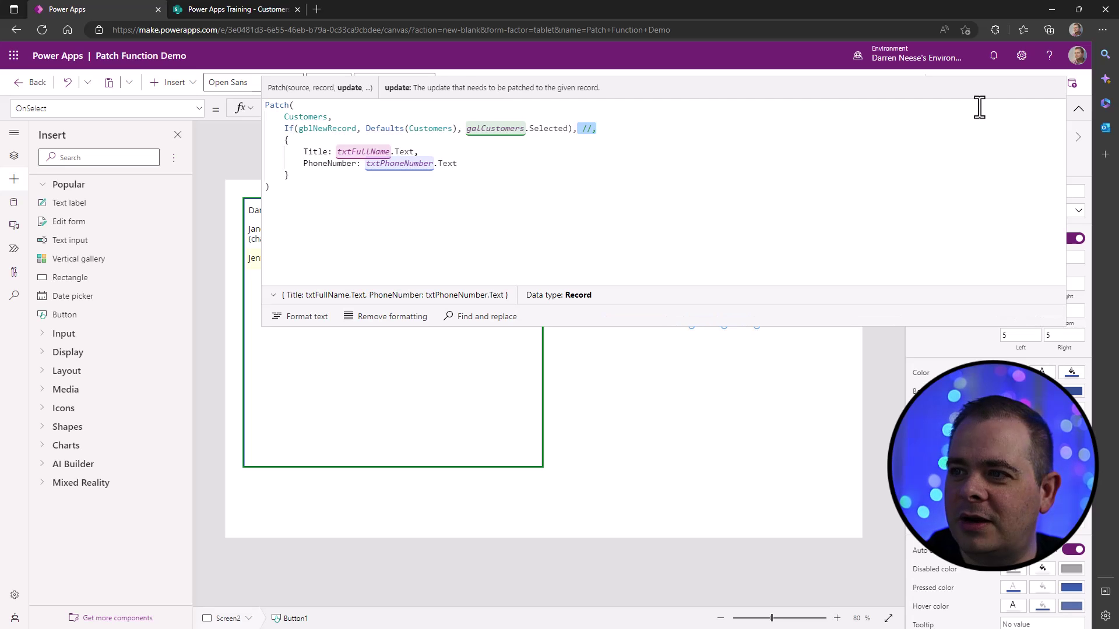
pyautogui.press('Delete')
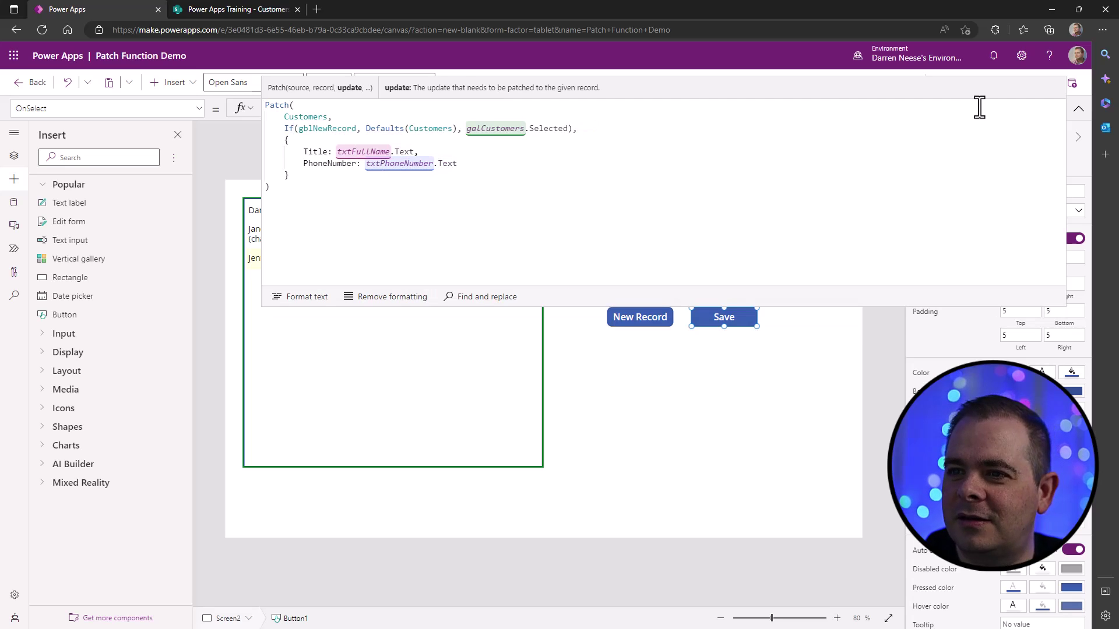
pyautogui.click(434, 243)
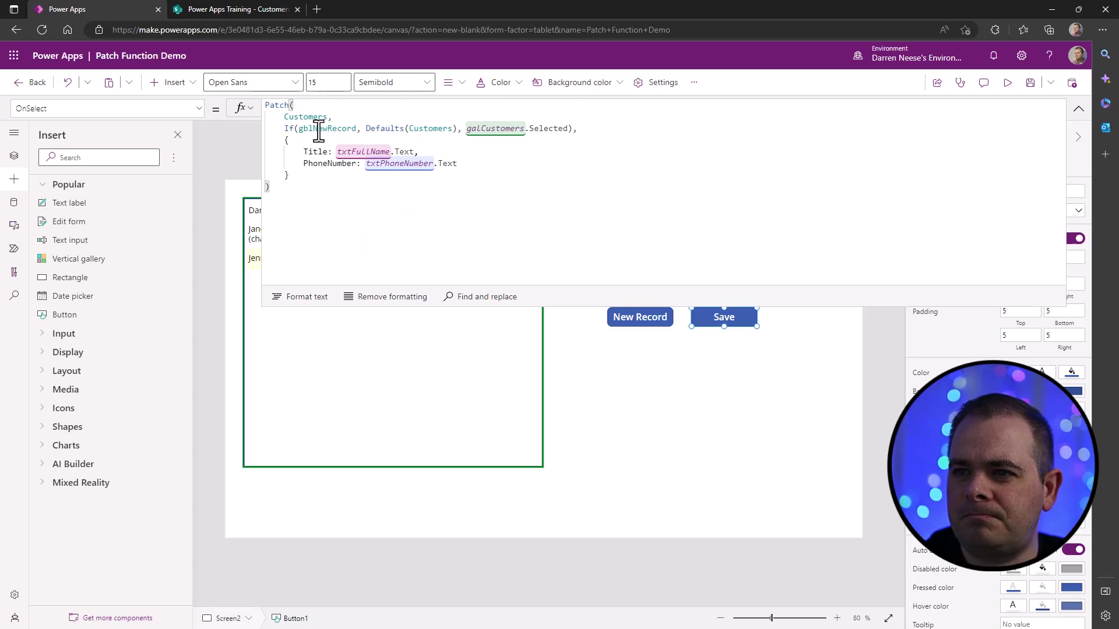
# - Review Customers, gblNewRecord and Defaults(Customers) in the Save formula, then collapse the editor
pyautogui.doubleClick(307, 116)
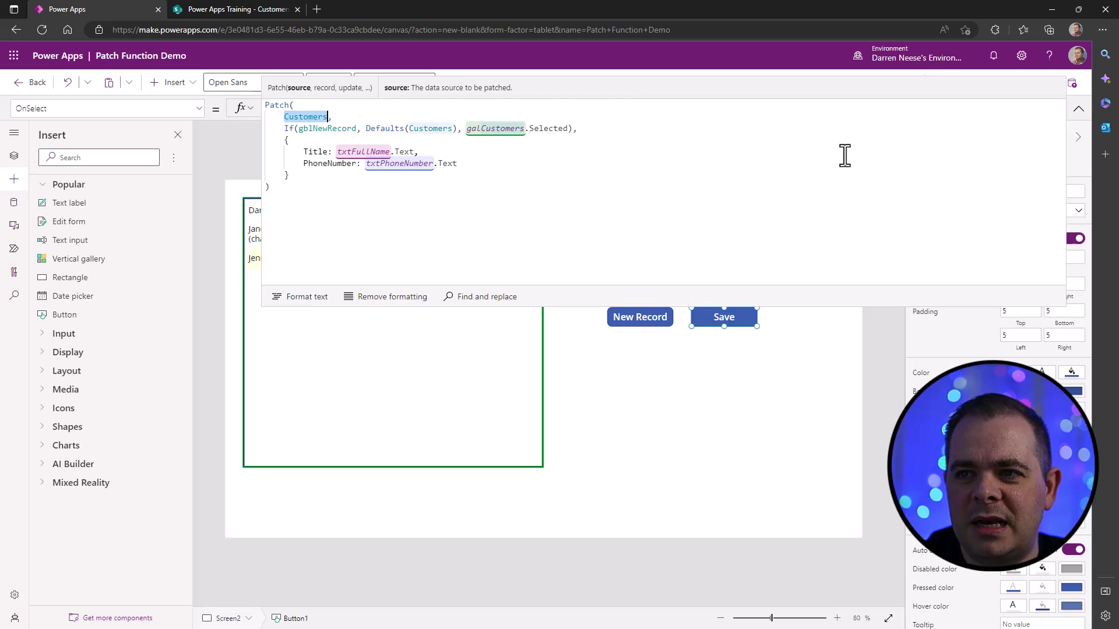
pyautogui.doubleClick(328, 128)
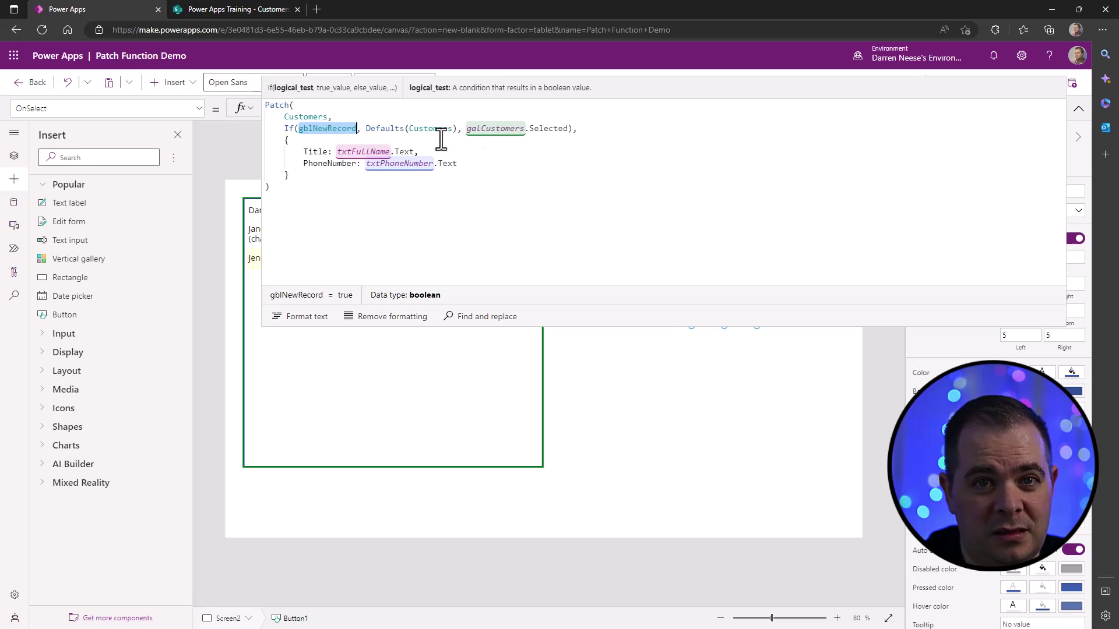
pyautogui.moveTo(366, 128); pyautogui.dragTo(461, 129)
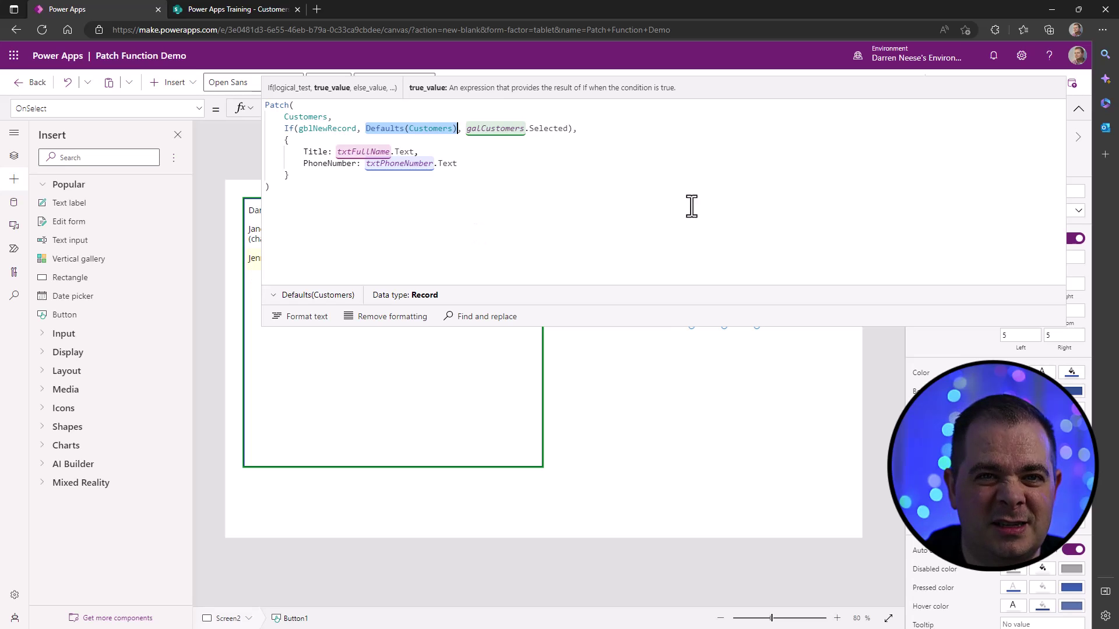
pyautogui.click(734, 155)
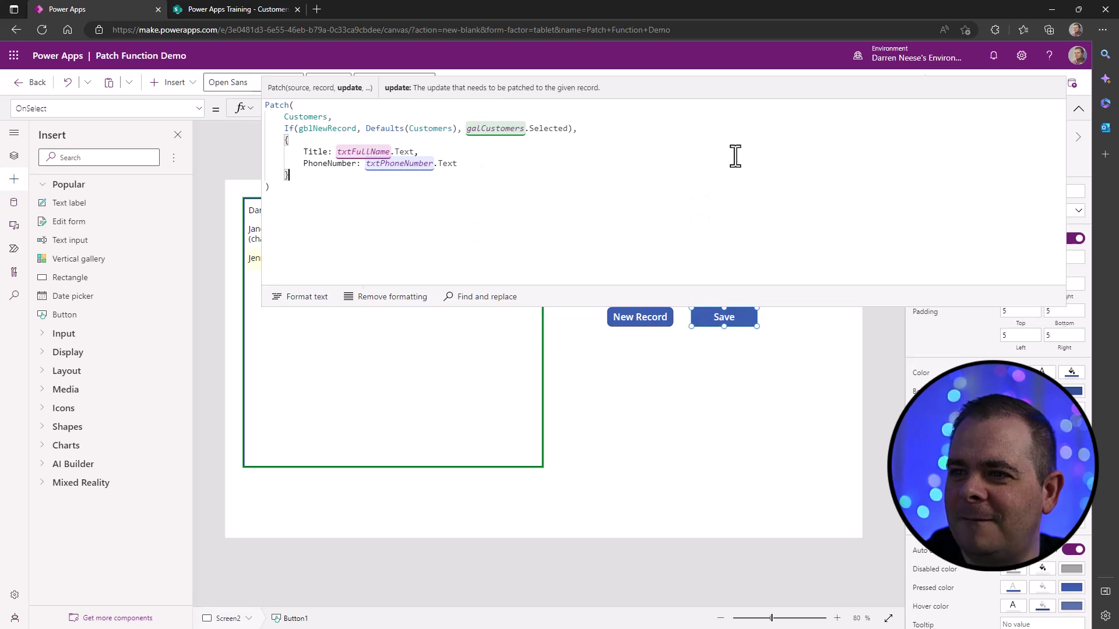
pyautogui.click(1079, 110)
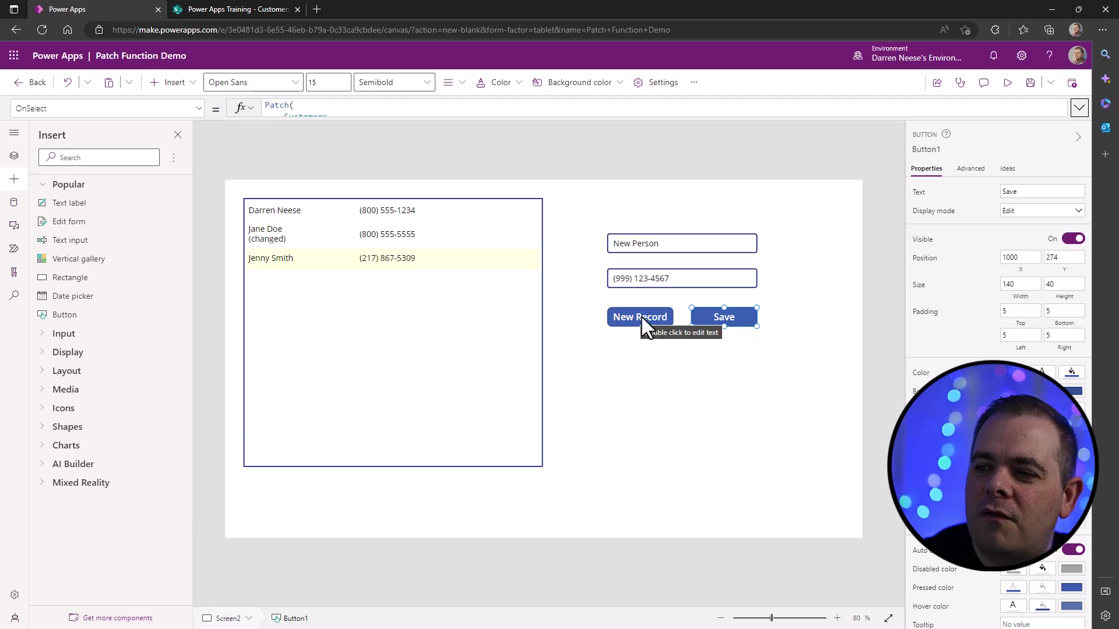
# - Select the New Record button's Set(gblNewRecord, true) formula for copying
pyautogui.click(642, 313)
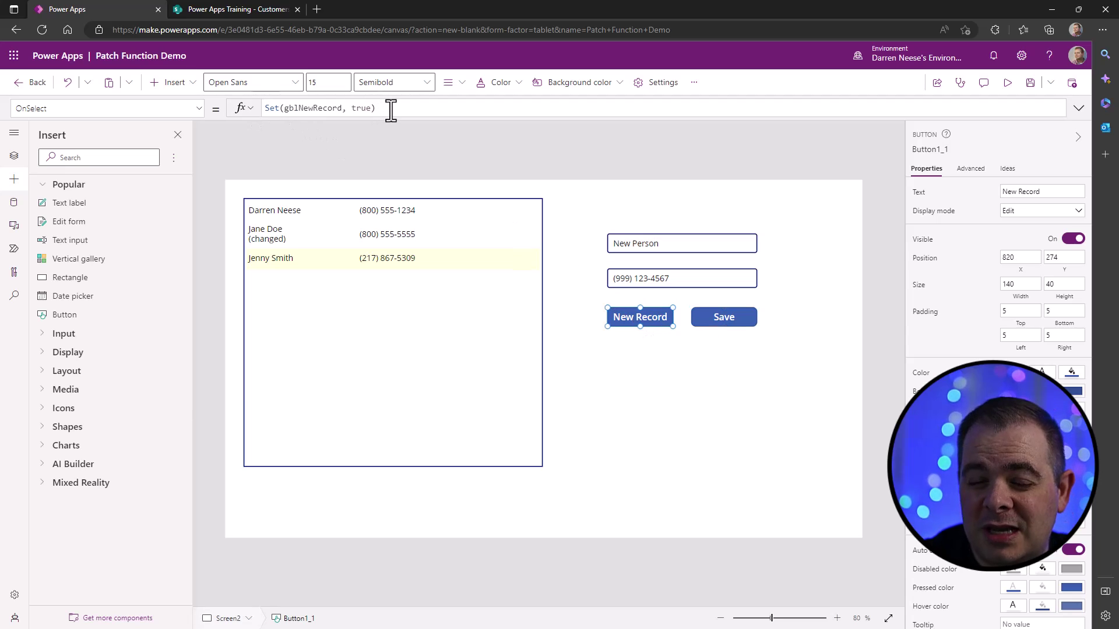
pyautogui.moveTo(390, 110); pyautogui.dragTo(208, 99)
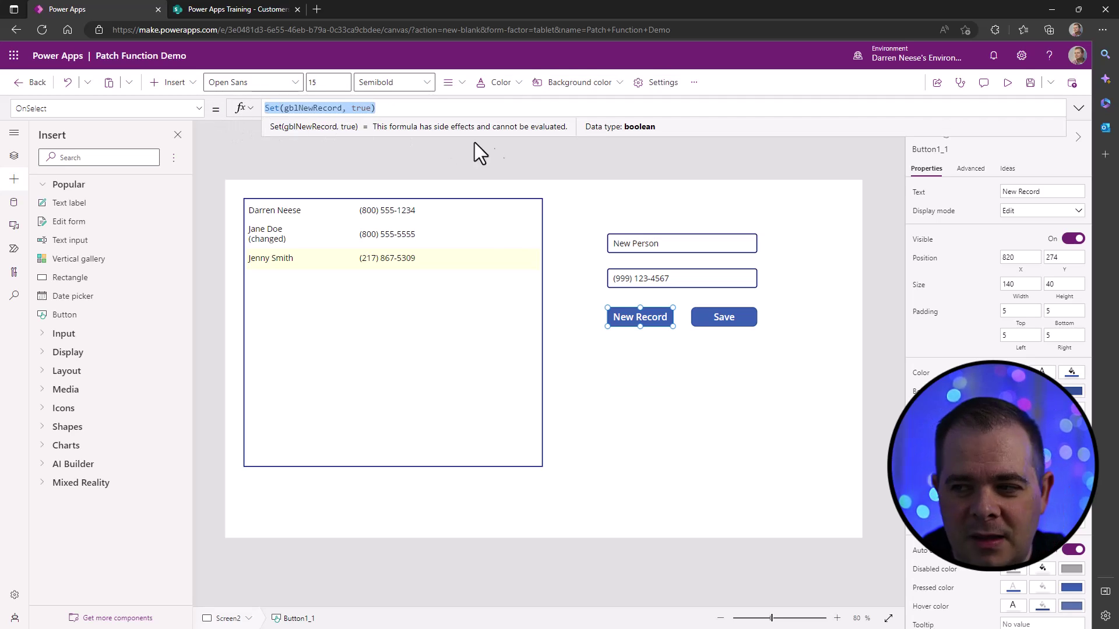
# - Append Set(gblNewRecord, false); on a new line after the Save button's Patch call
pyautogui.click(718, 324)
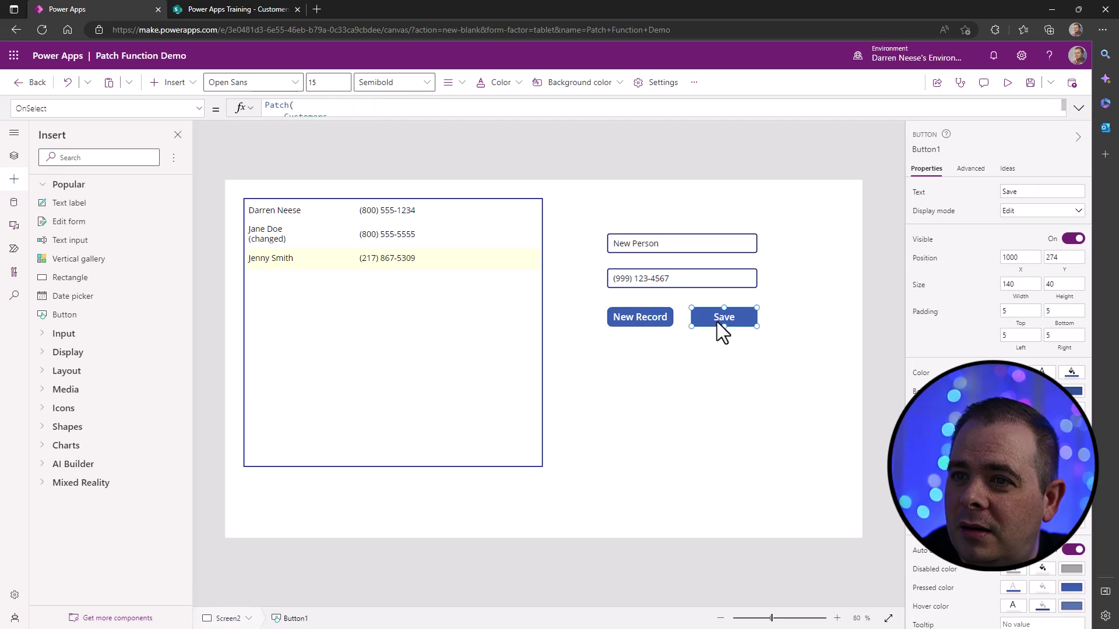
pyautogui.click(1079, 110)
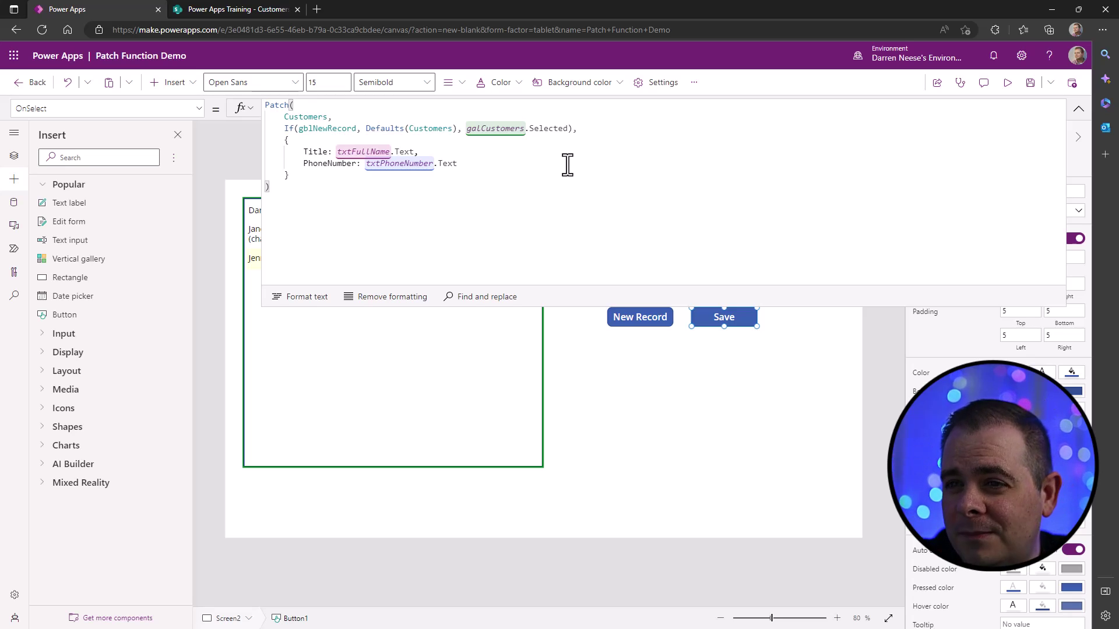
pyautogui.write(';')
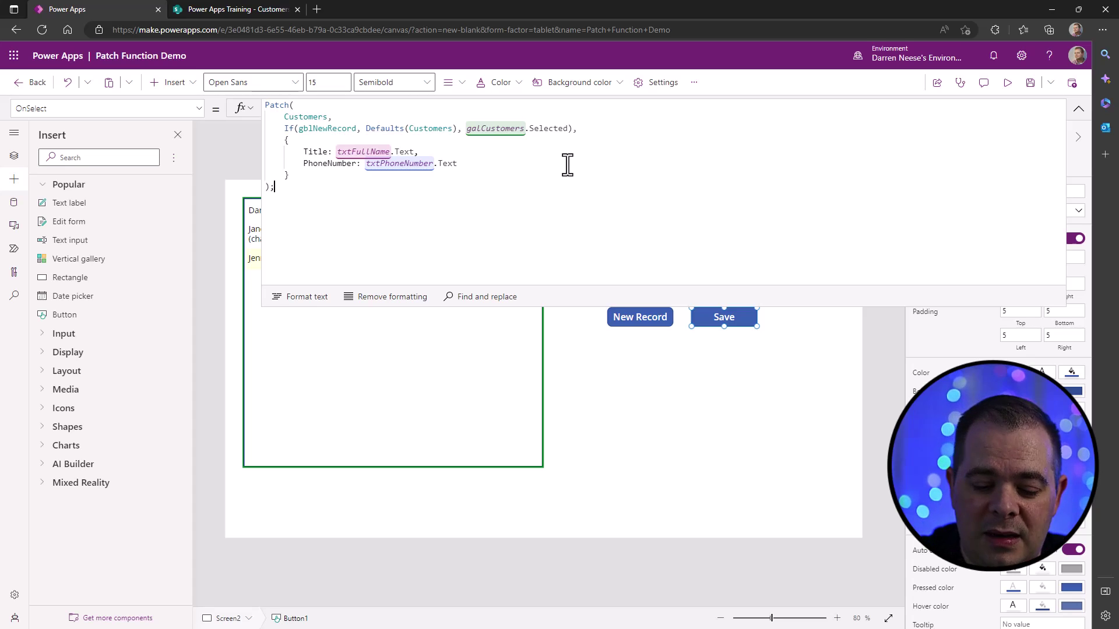
pyautogui.press('Return')
pyautogui.hotkey('ctrl', 'v')
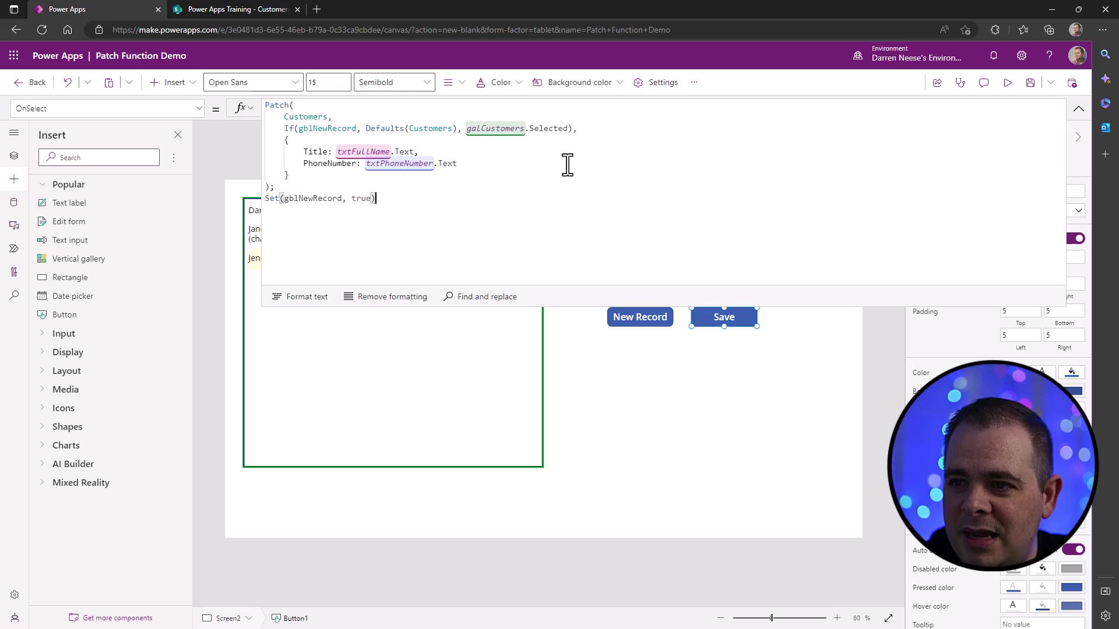
pyautogui.doubleClick(310, 198)
pyautogui.doubleClick(362, 199)
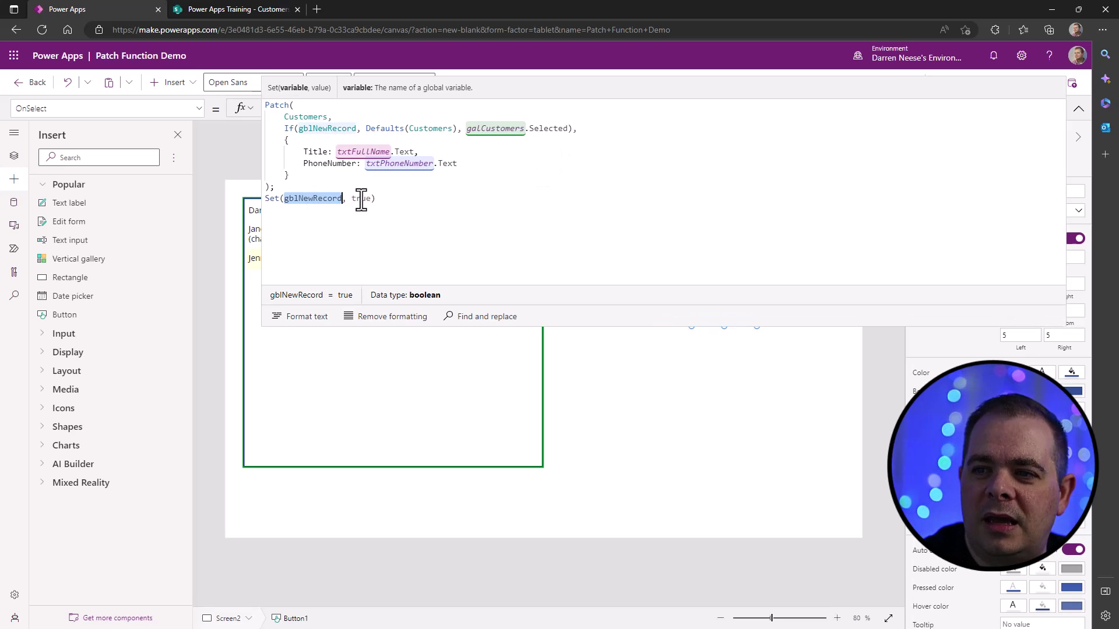
pyautogui.write('false')
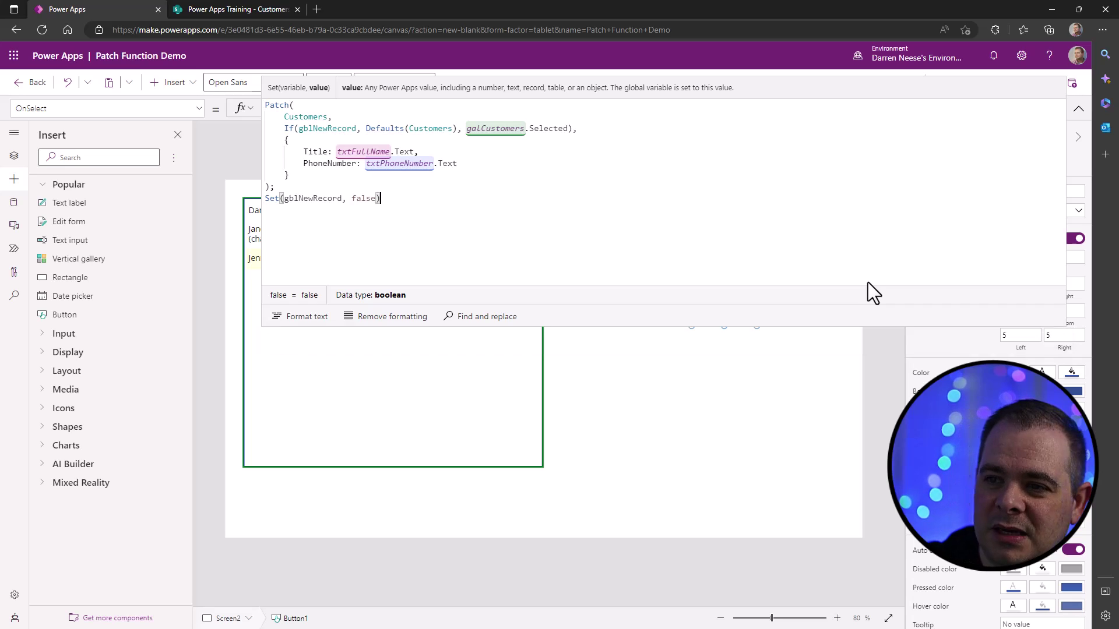
pyautogui.write(';')
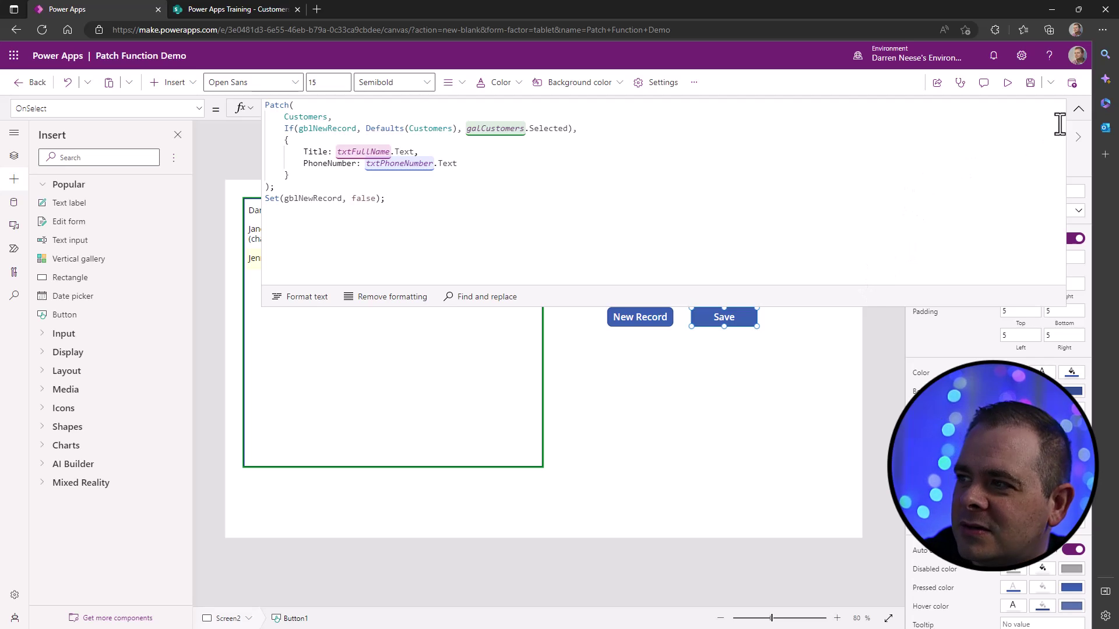
# - In preview, start a new record and enter 'New Person' with a phone number
pyautogui.click(1079, 108)
pyautogui.click(1008, 82)
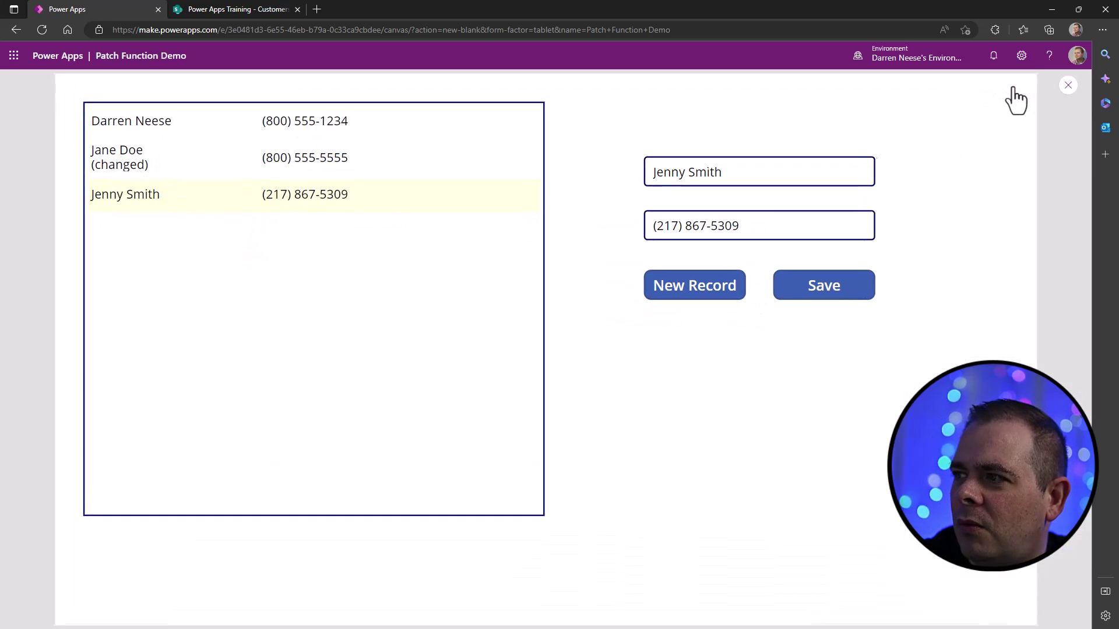
pyautogui.click(690, 290)
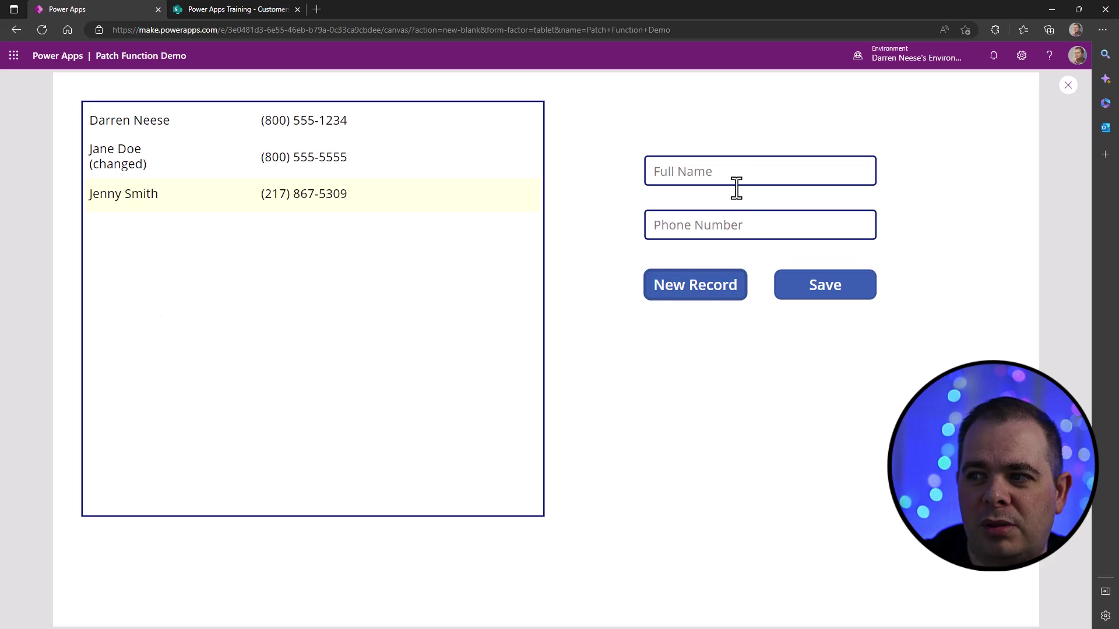
pyautogui.click(781, 175)
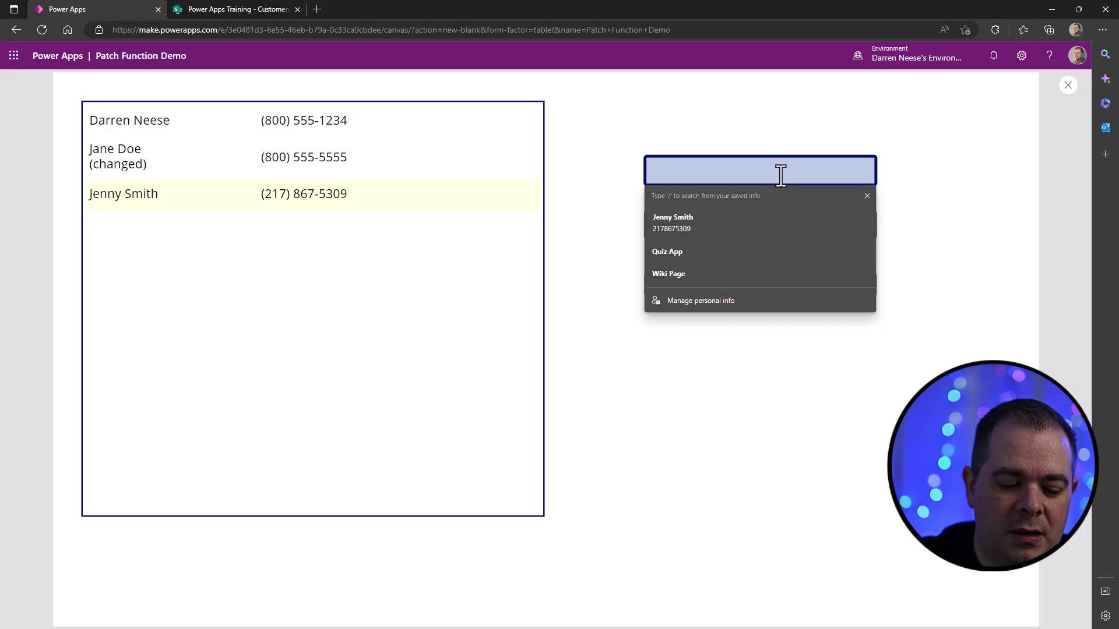
pyautogui.write('New p')
pyautogui.press('BackSpace')
pyautogui.write('Person')
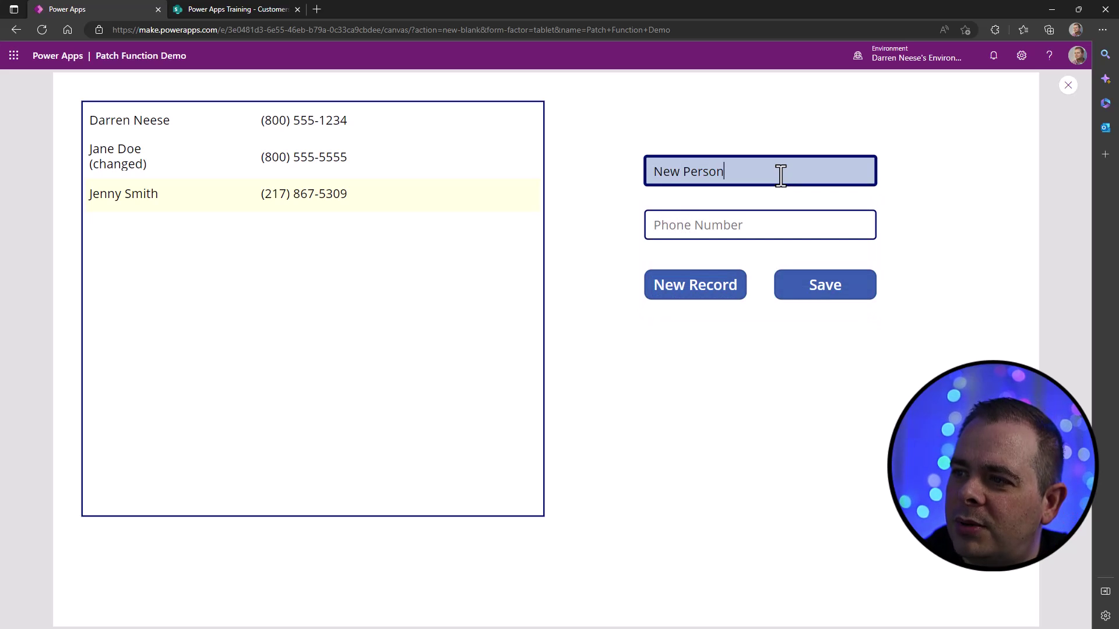
pyautogui.press('Tab')
pyautogui.write('(')
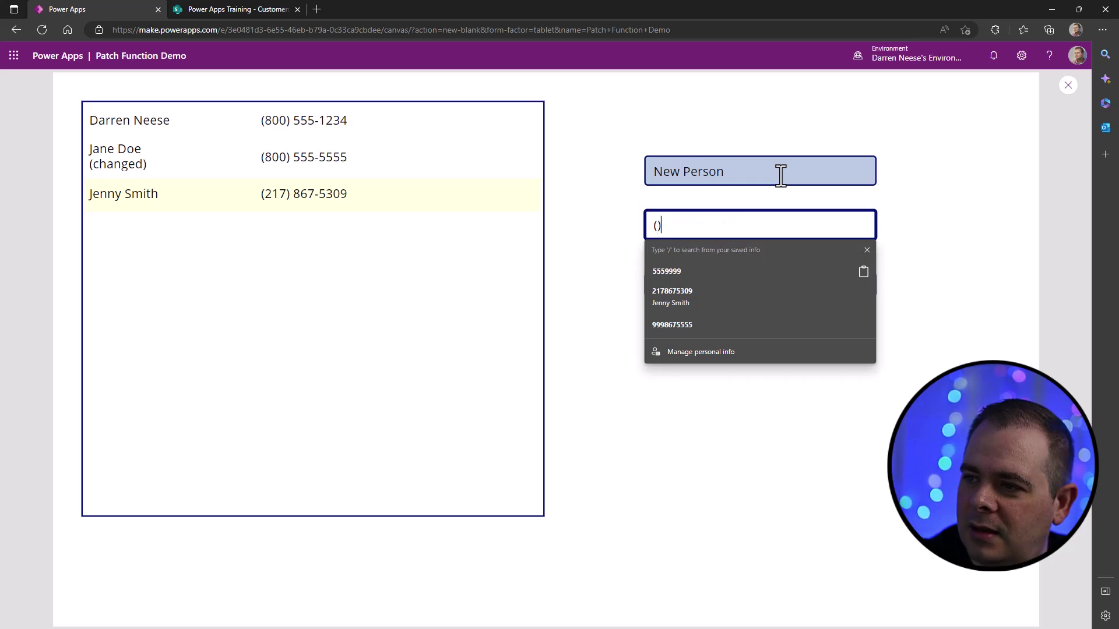
pyautogui.write('999)')
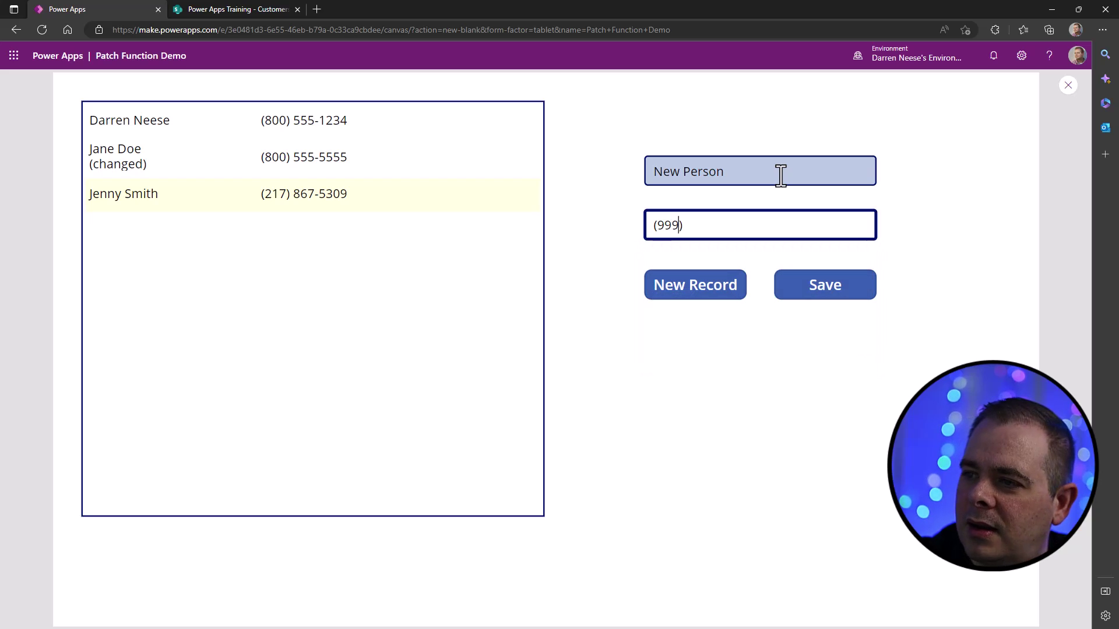
pyautogui.write(' 123-')
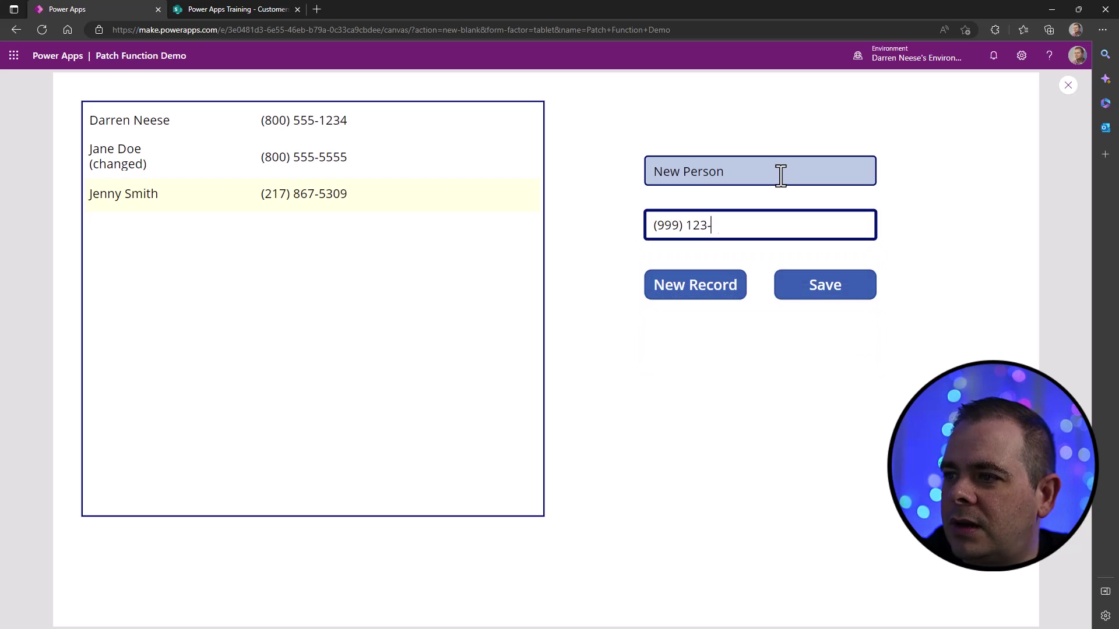
pyautogui.write('4567')
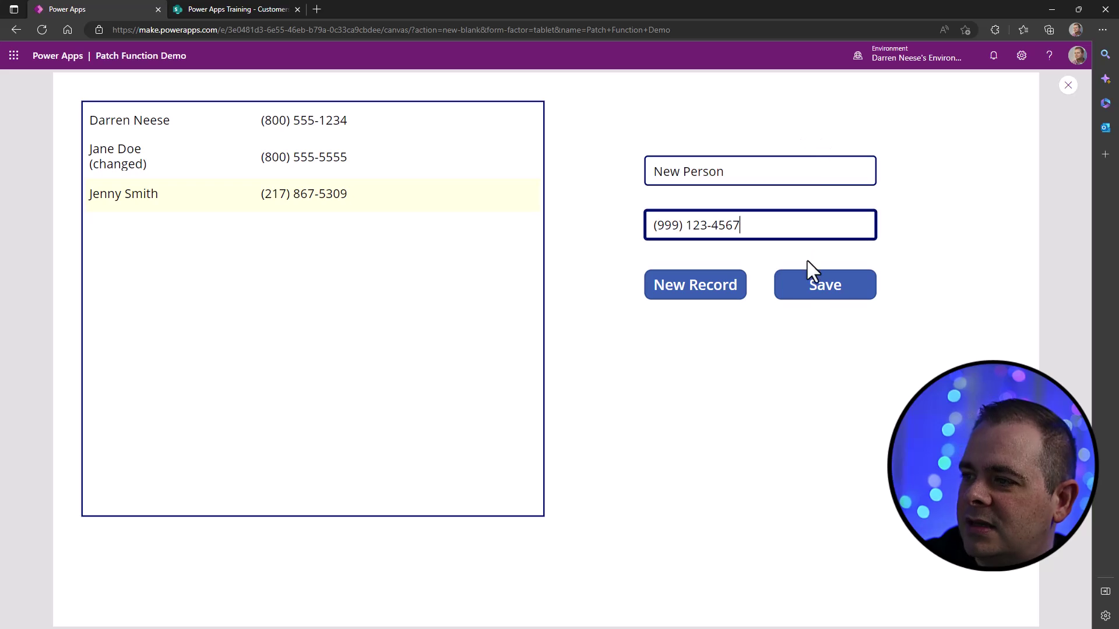
# - Save the New Person record, retest New Record and the first row, then exit preview
pyautogui.click(815, 304)
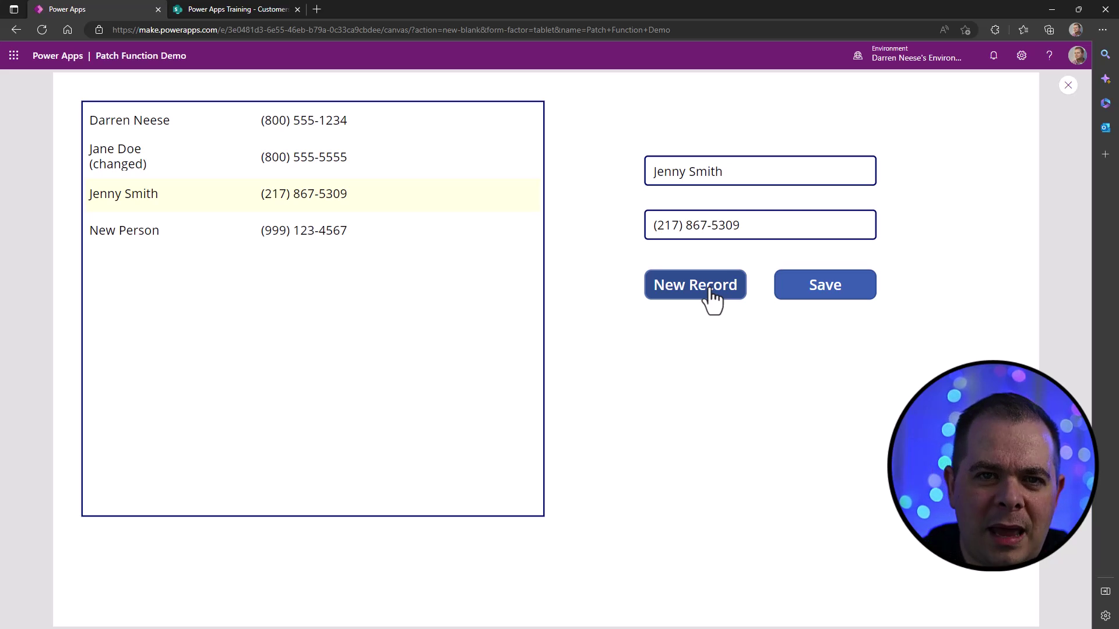
pyautogui.click(711, 297)
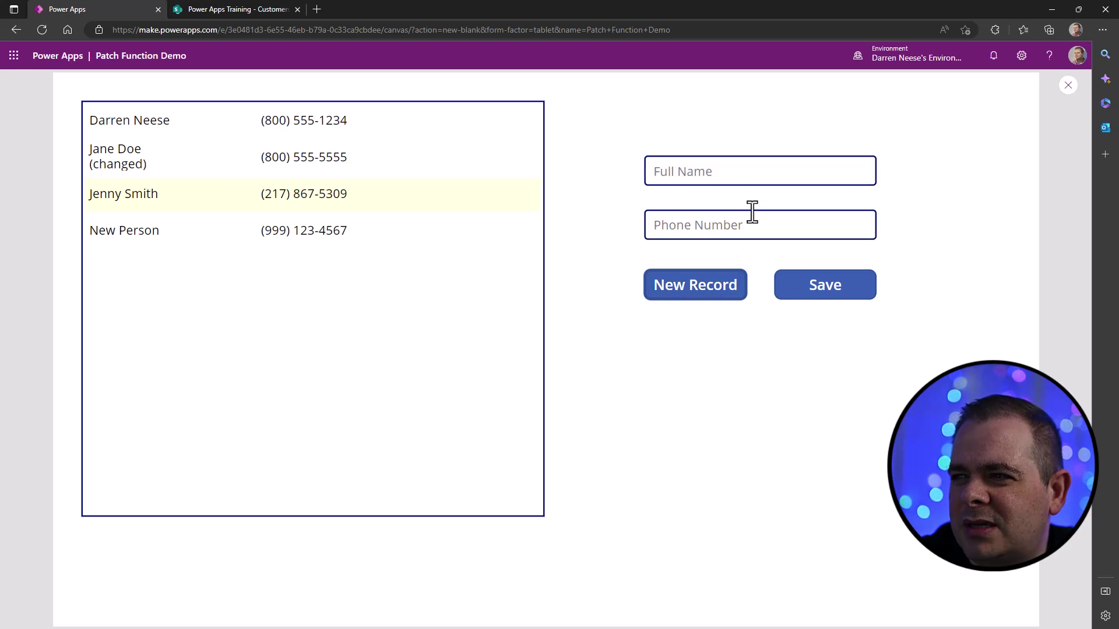
pyautogui.click(355, 121)
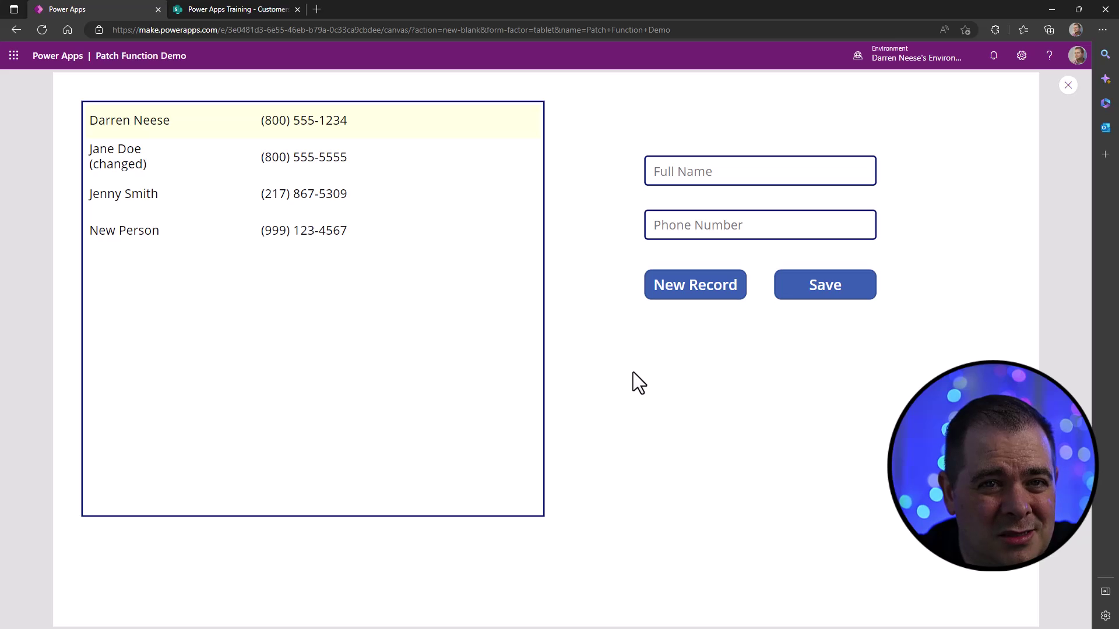
pyautogui.click(1068, 85)
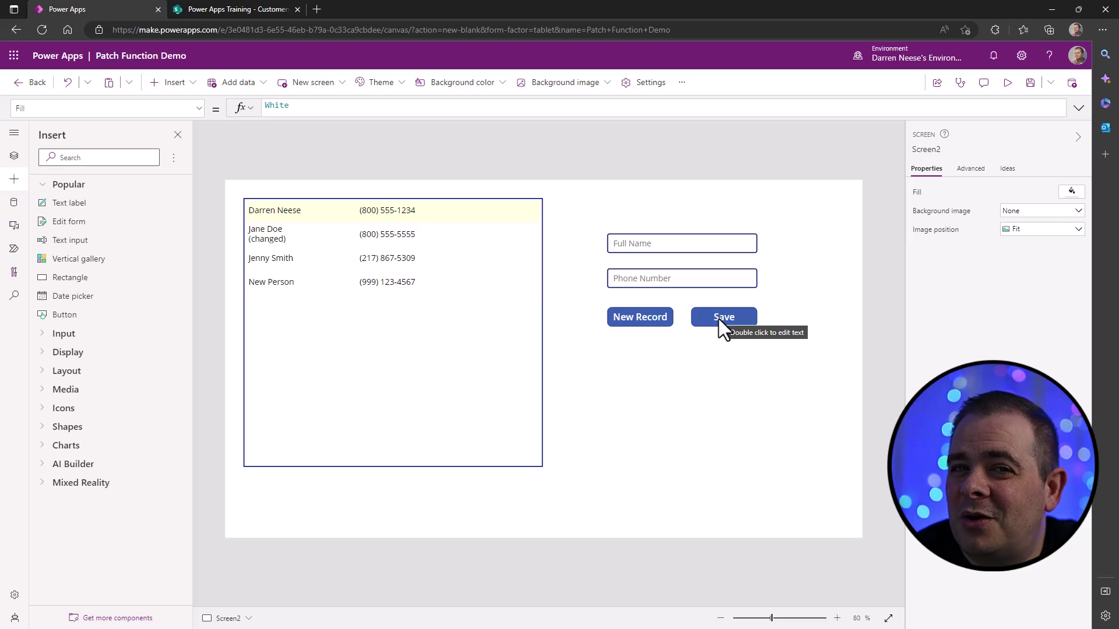
# - Review the Save button's full Patch formula and select its Set(gblNewRecord, false); line
pyautogui.click(718, 320)
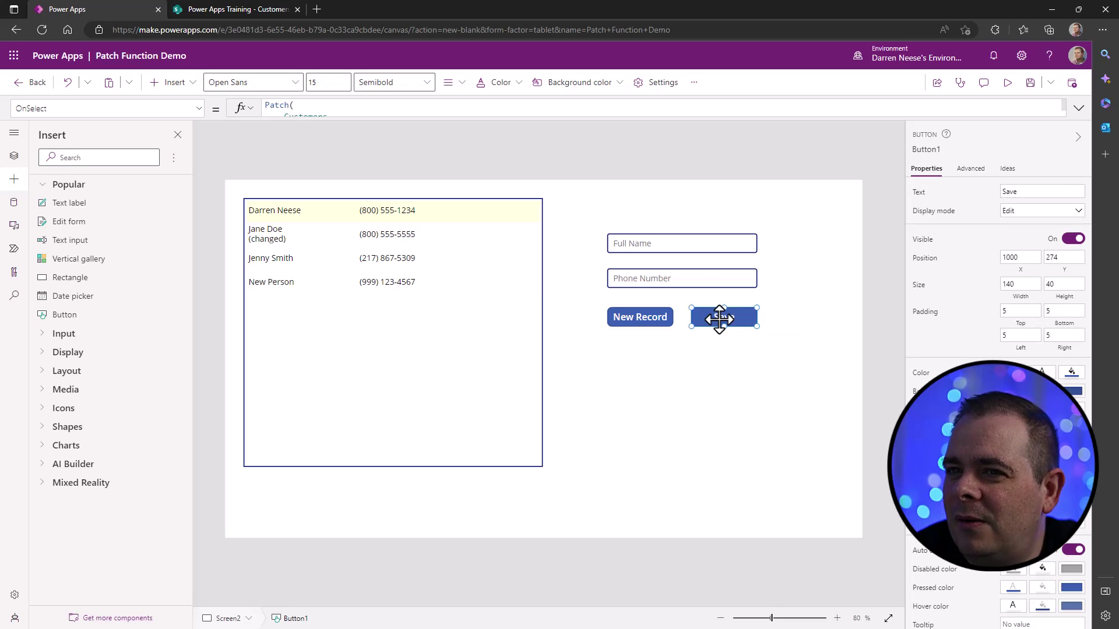
pyautogui.click(1079, 108)
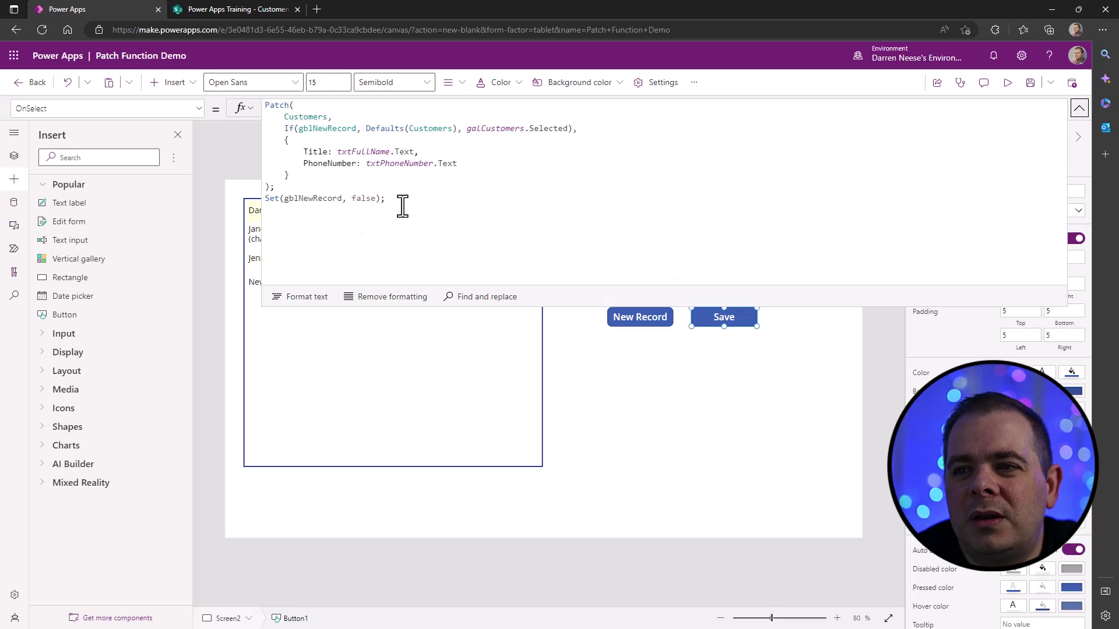
pyautogui.click(376, 199)
pyautogui.tripleClick(344, 199)
pyautogui.hotkey('ctrl', 'c')
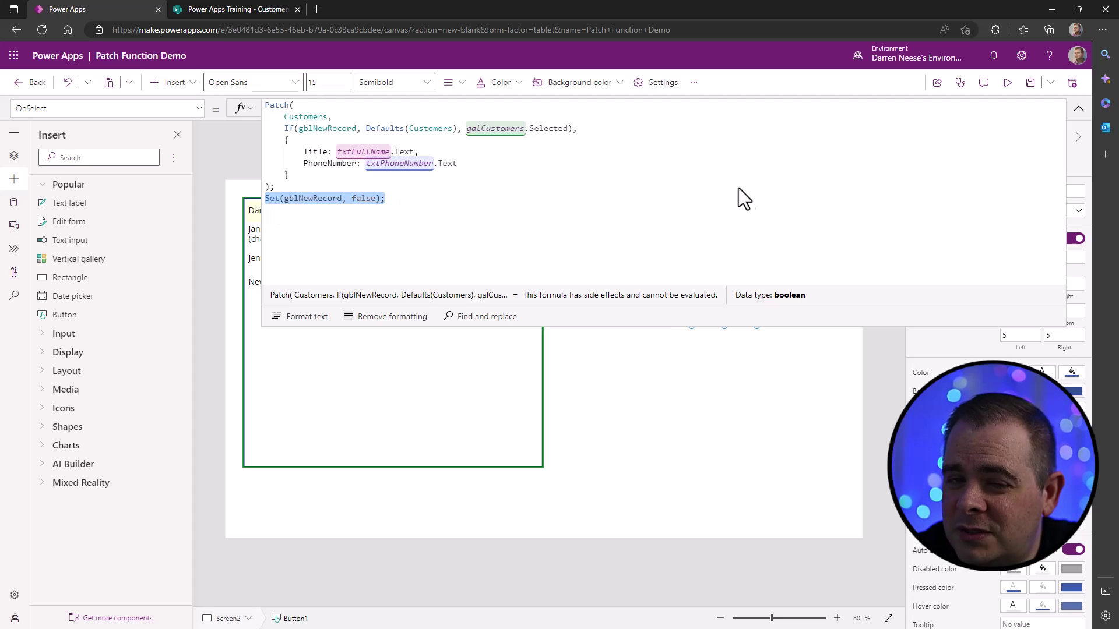
pyautogui.click(1080, 110)
# - Replace the gallery's OnSelect value false with Set(gblNewRecord, false); and run preview
pyautogui.click(393, 355)
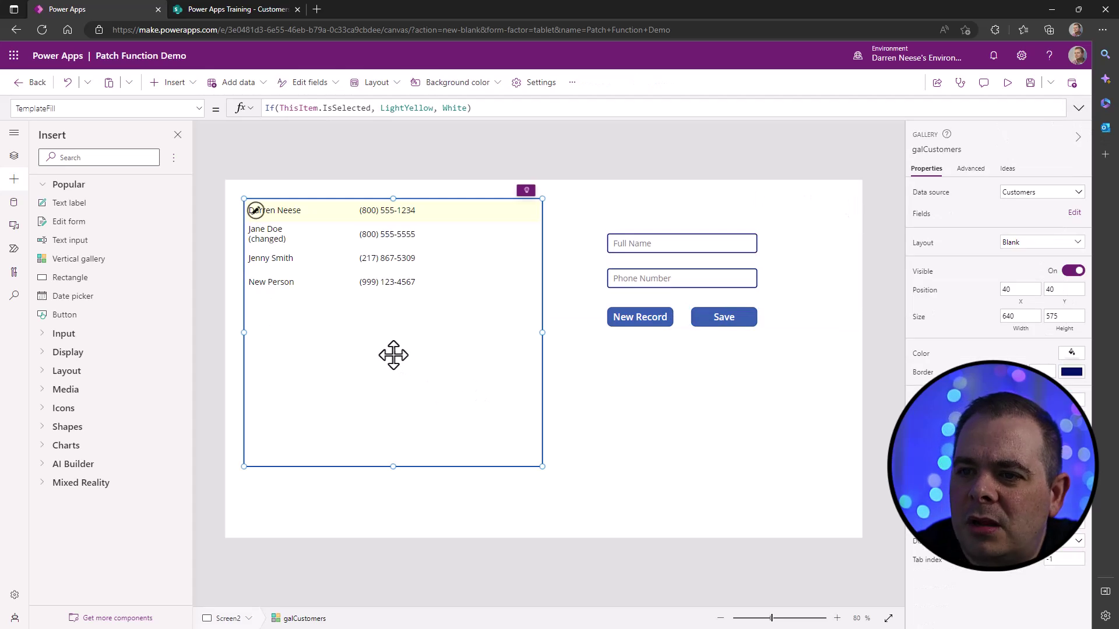
pyautogui.click(198, 108)
pyautogui.moveTo(201, 303); pyautogui.dragTo(203, 236)
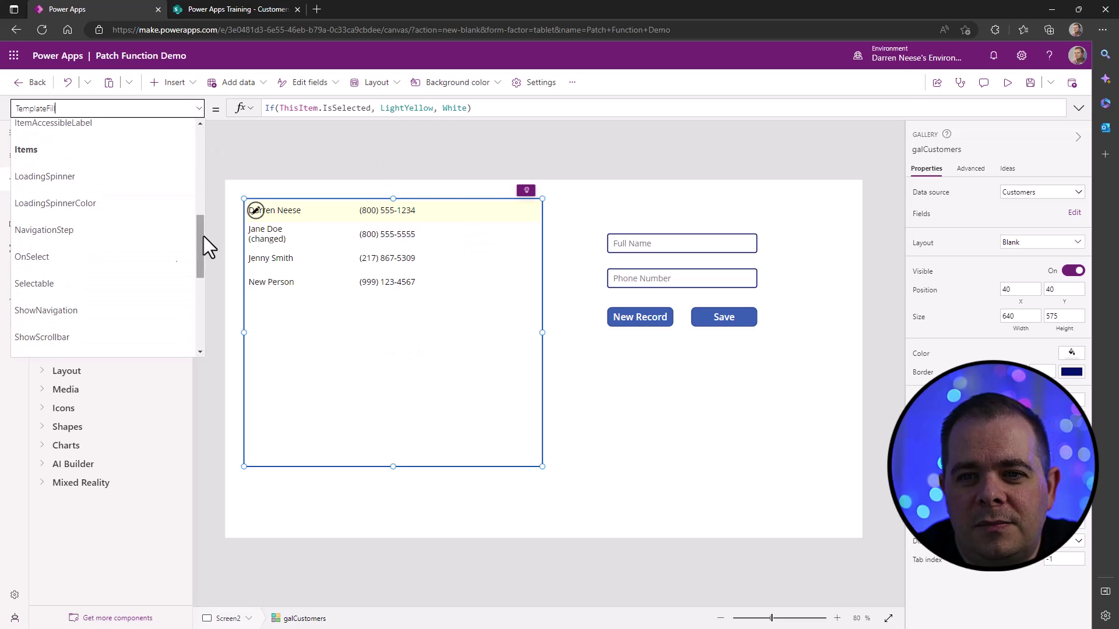
pyautogui.click(131, 250)
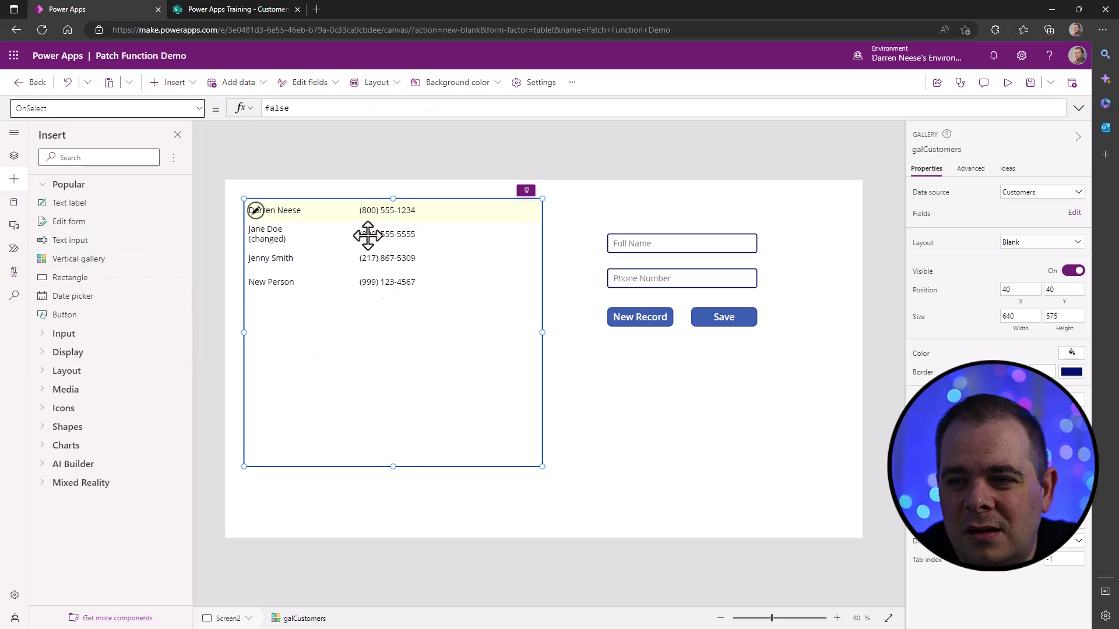
pyautogui.moveTo(344, 107); pyautogui.dragTo(226, 108)
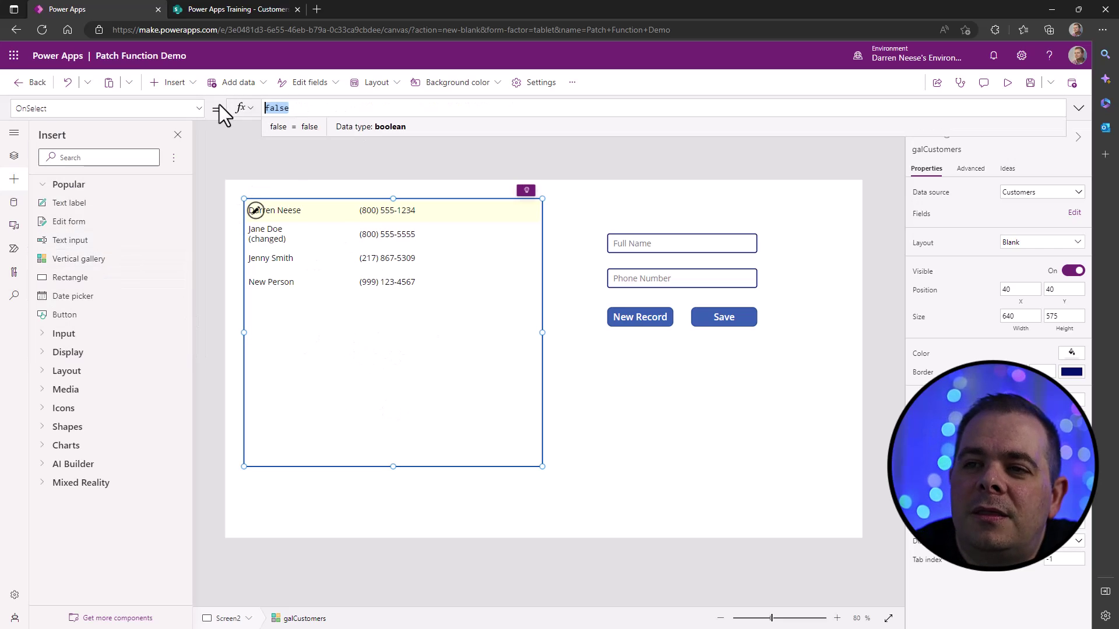
pyautogui.hotkey('ctrl', 'v')
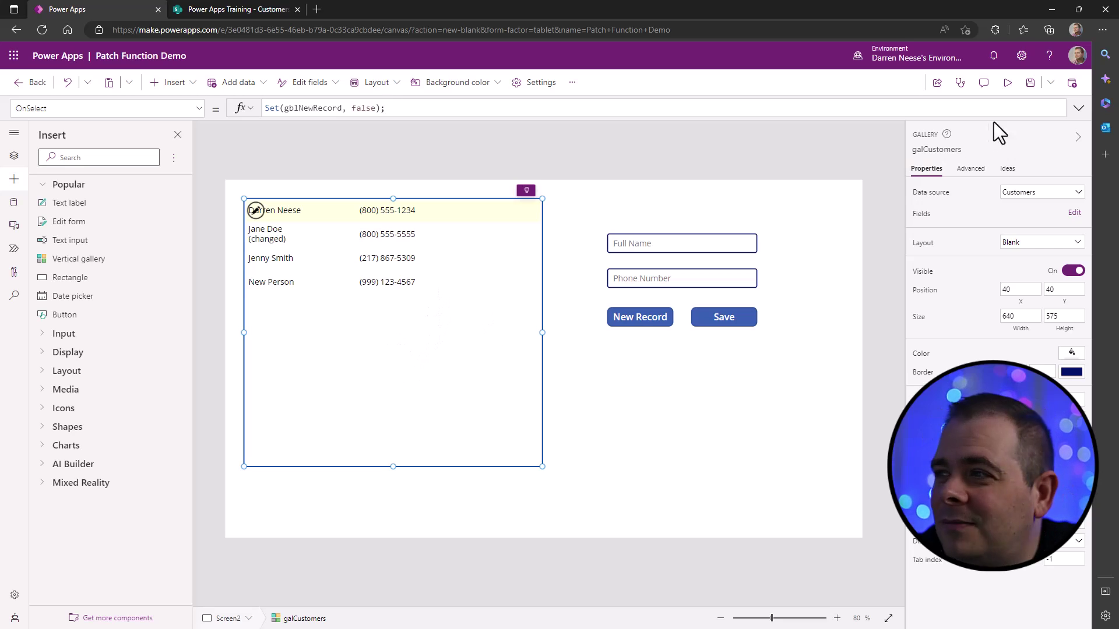
pyautogui.click(1008, 84)
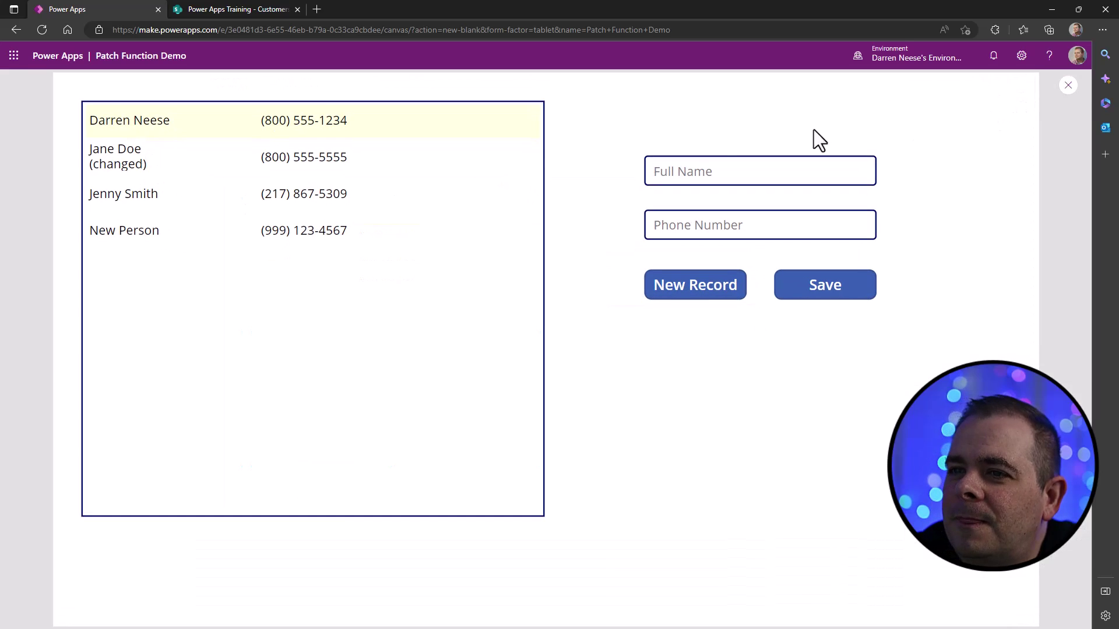
# - Check the second and third rows, then enter 'Another Person' with a phone number as a new record
pyautogui.click(139, 165)
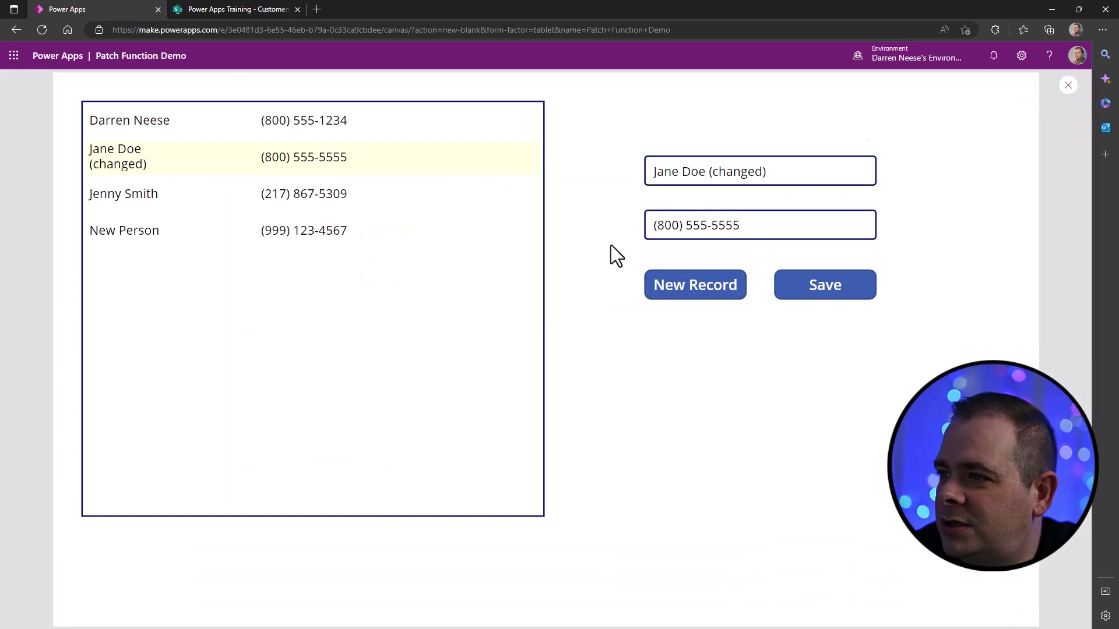
pyautogui.click(168, 198)
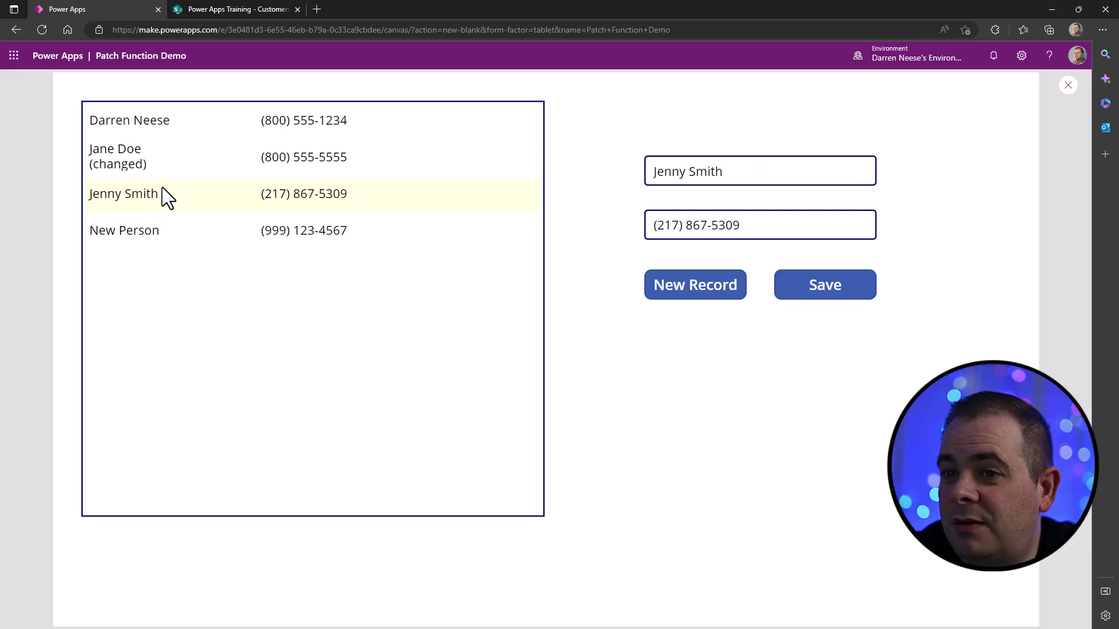
pyautogui.click(707, 292)
pyautogui.click(732, 175)
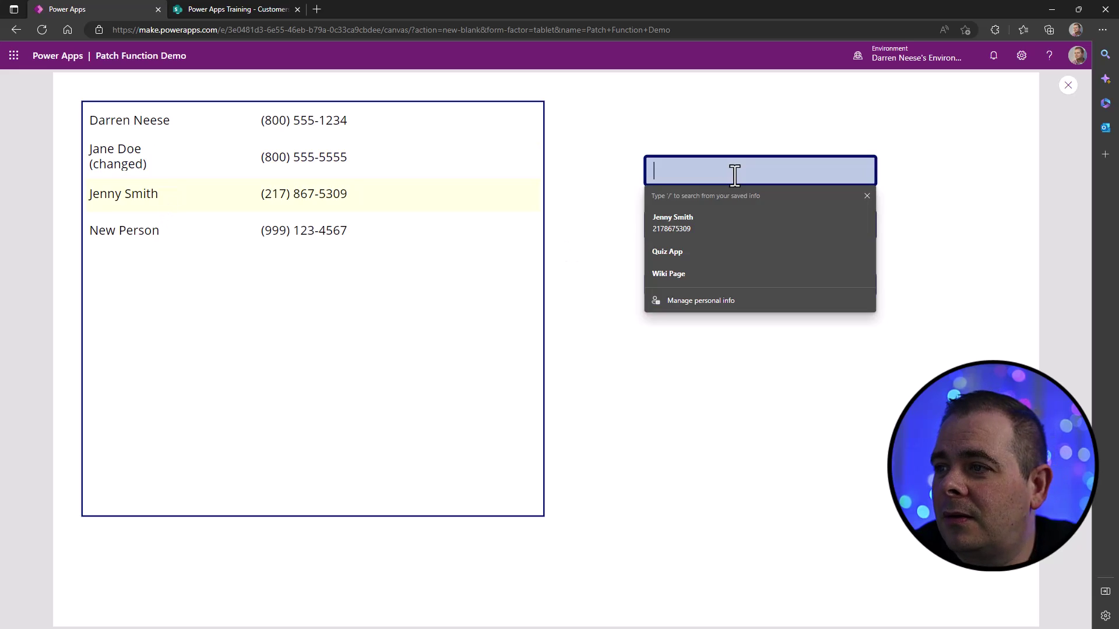
pyautogui.write('Another Person')
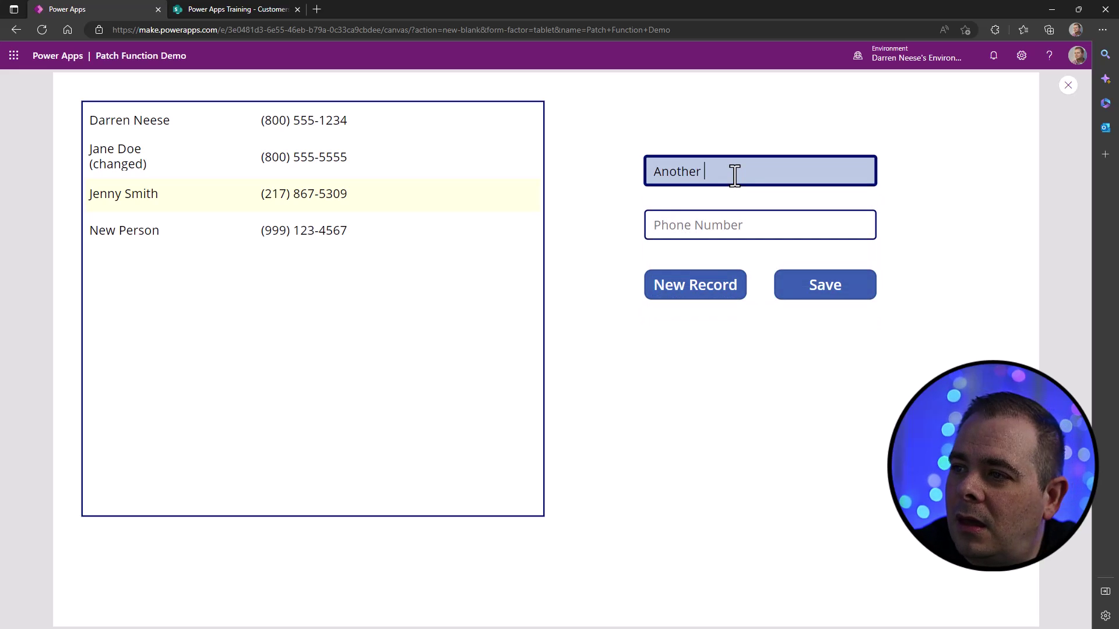
pyautogui.press('Tab')
pyautogui.write('12341234123')
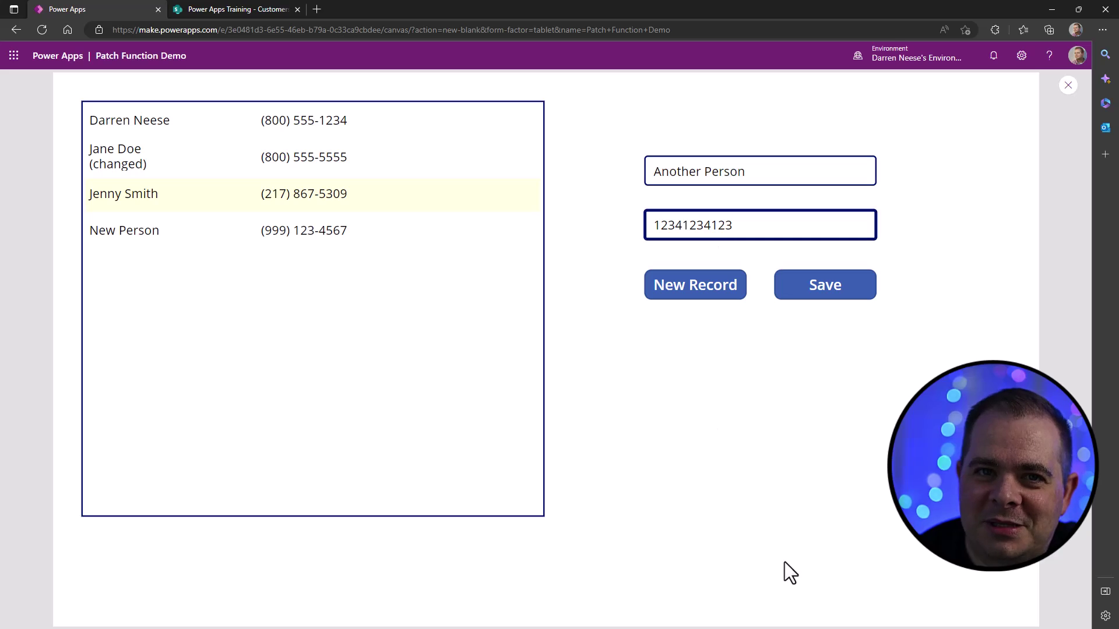
# - Save Another Person, then select Another Person, New Person, second and first rows
pyautogui.click(842, 293)
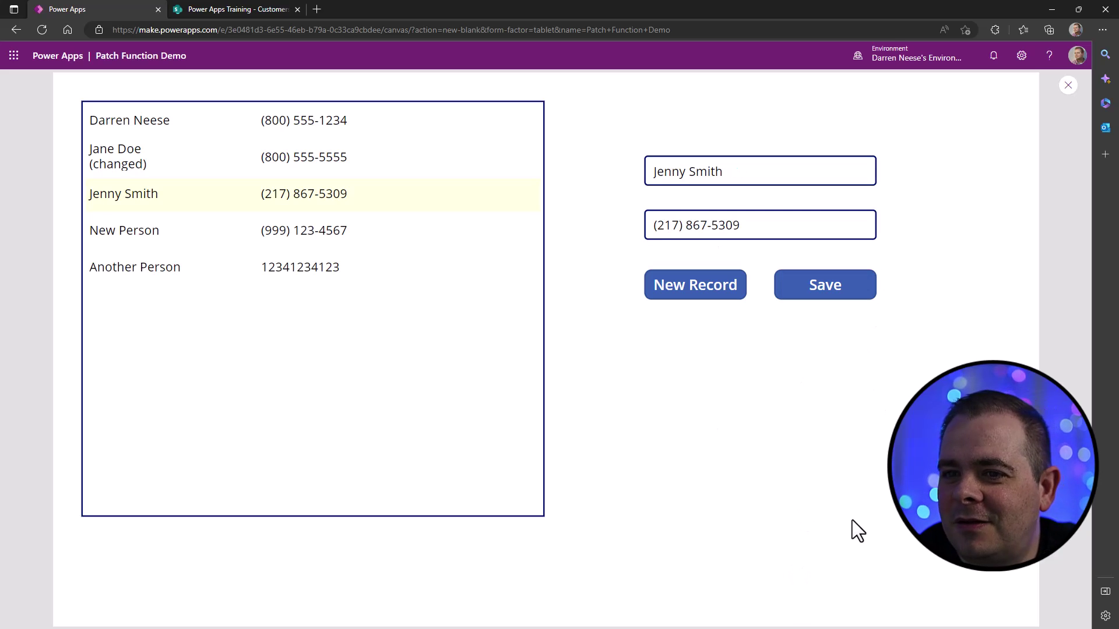
pyautogui.click(373, 259)
pyautogui.click(370, 231)
pyautogui.click(380, 157)
pyautogui.click(382, 121)
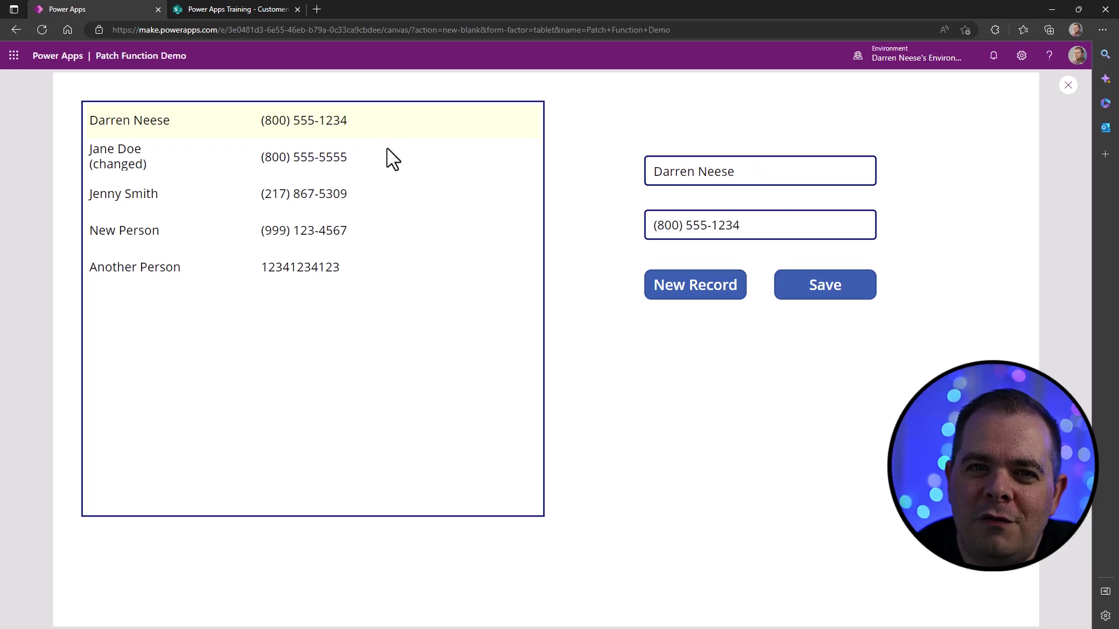